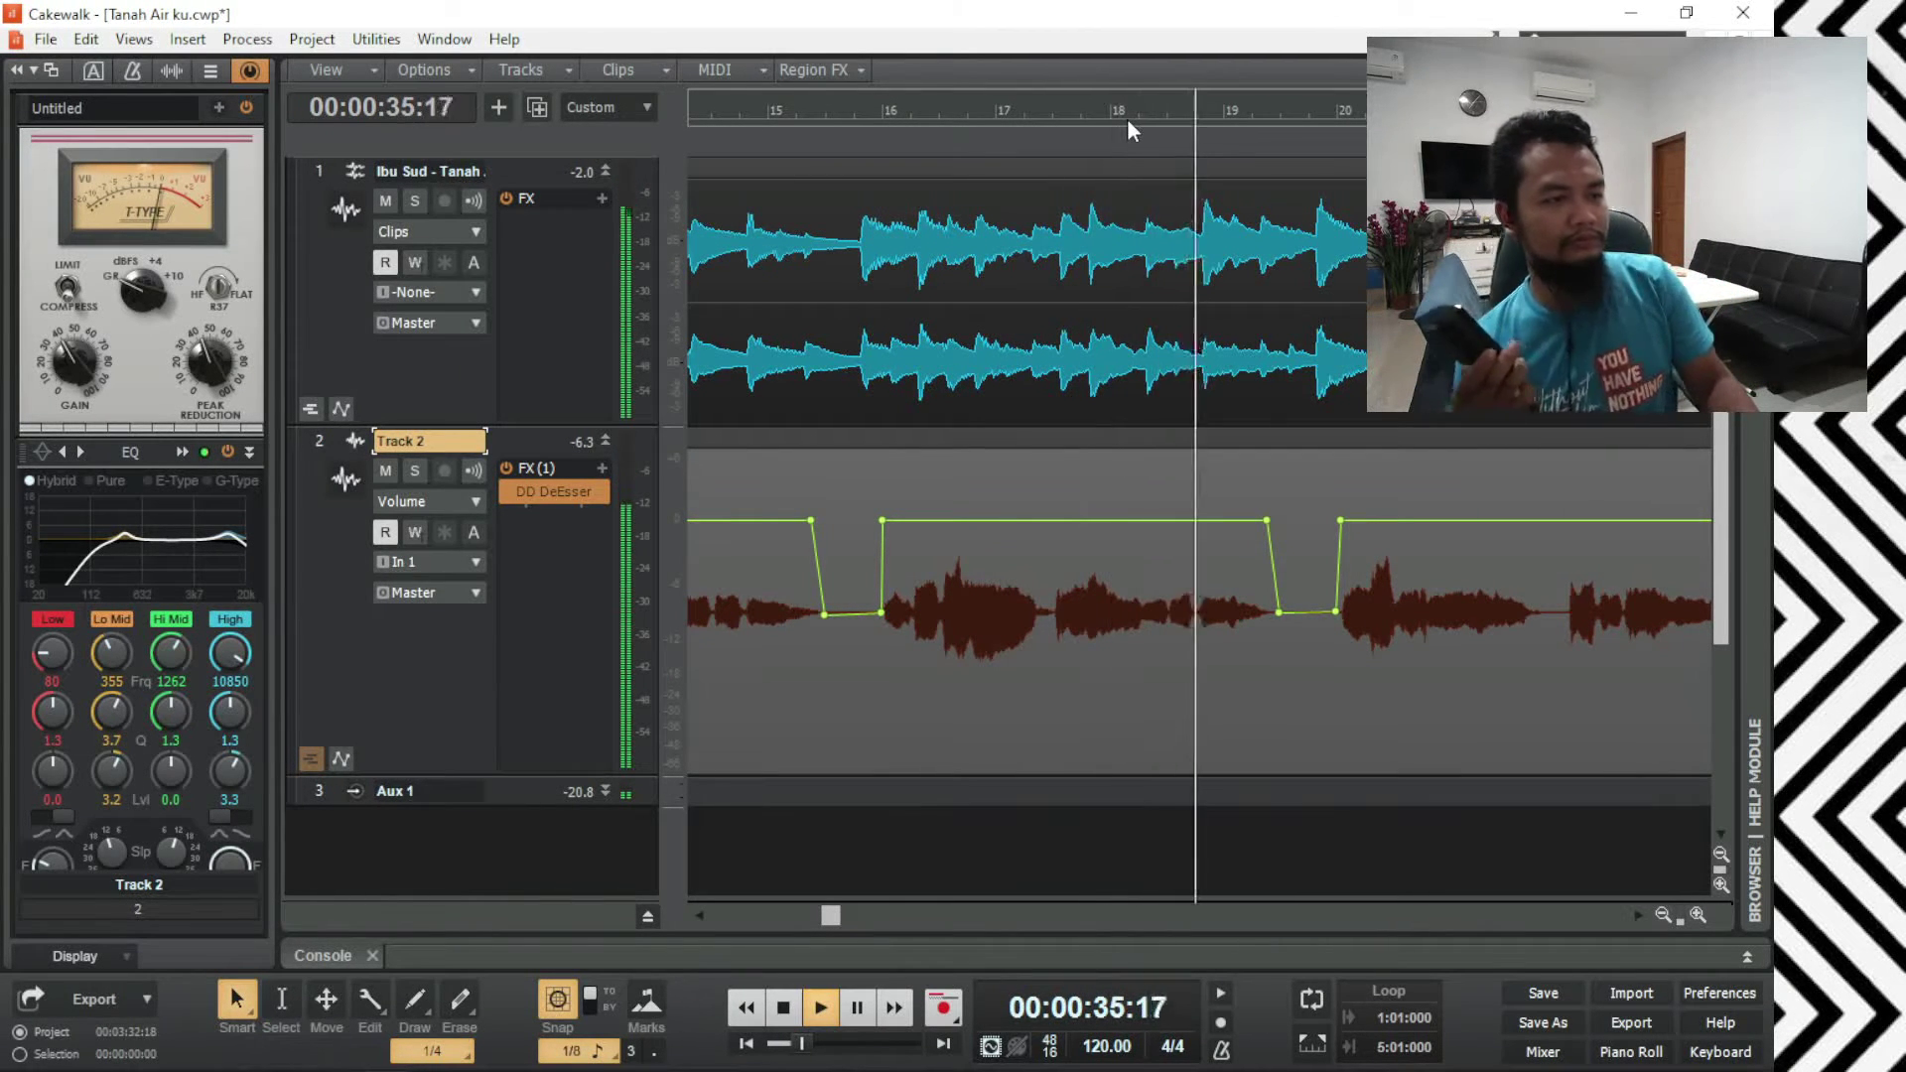
Step: Stop the full-mix playback, solo Track 2 and audition it from 00:00:19:15
key(space)
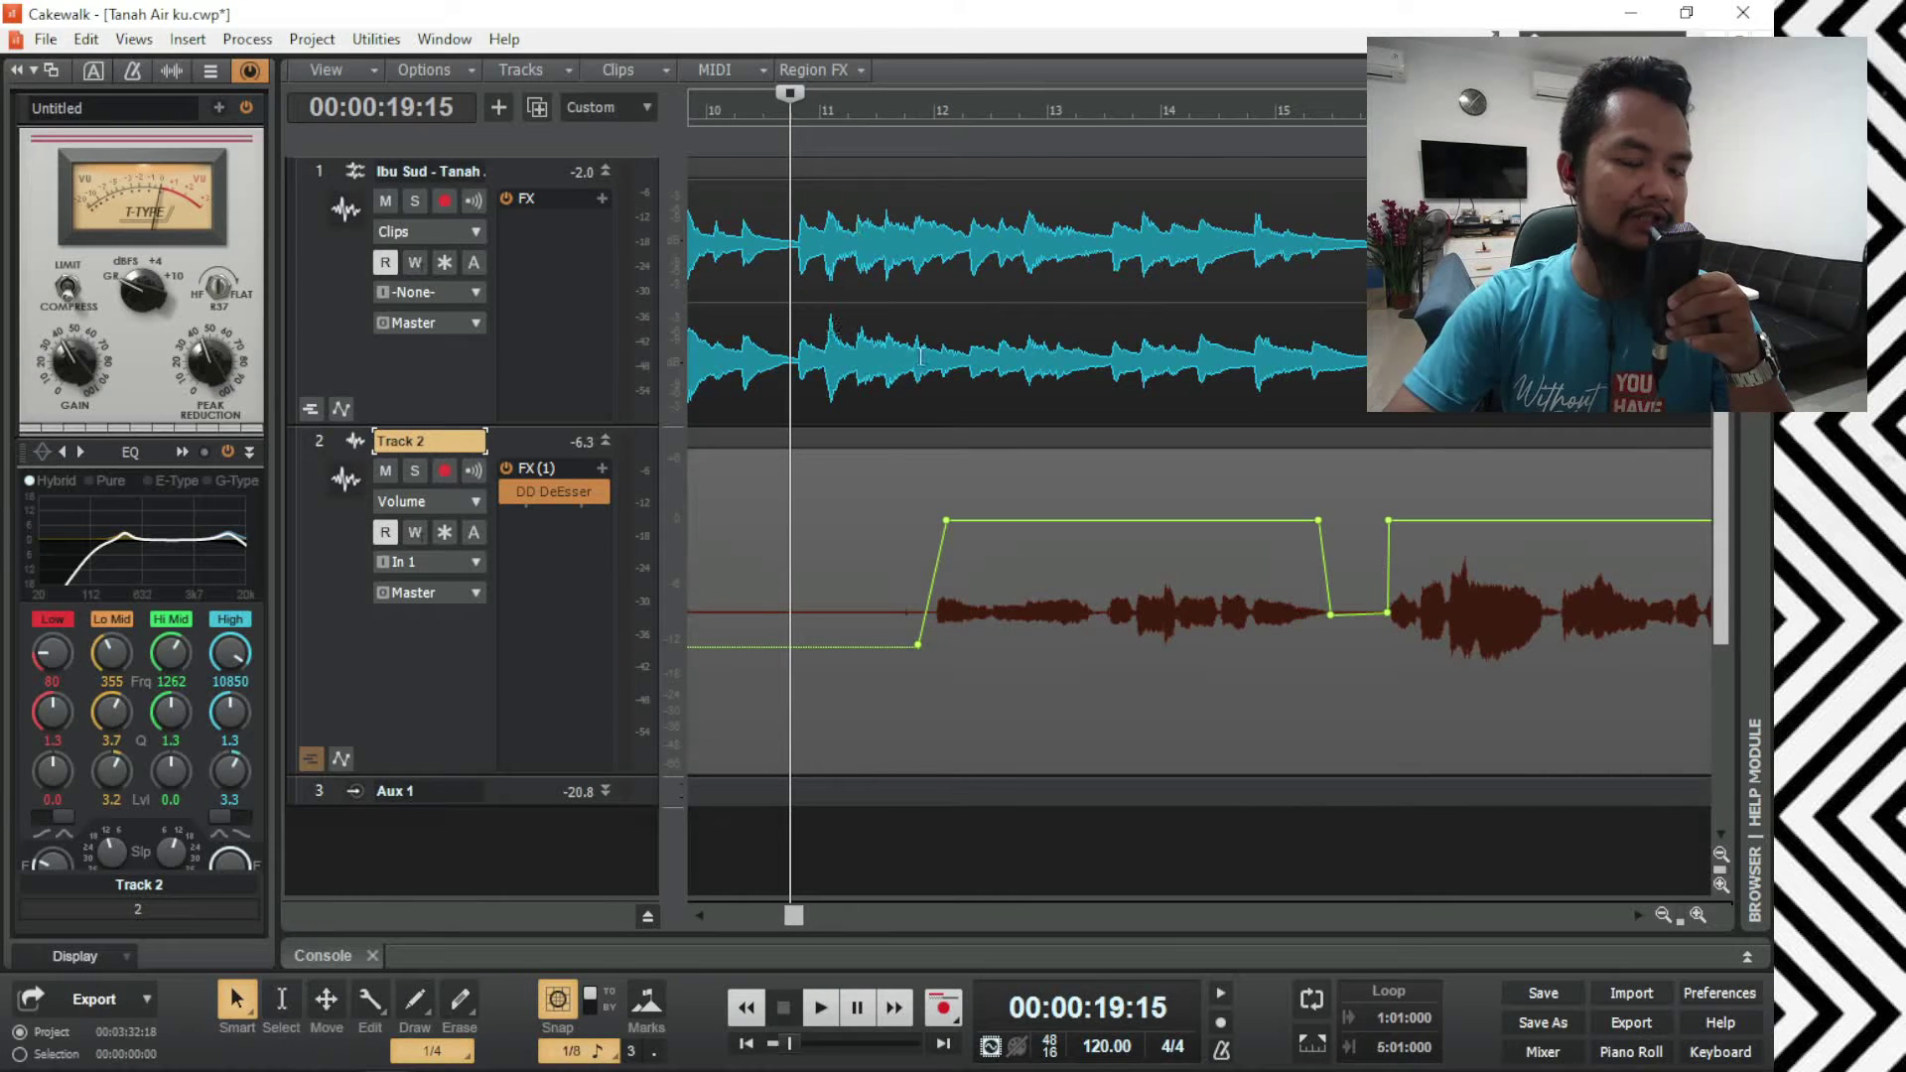
mouse_move(803, 914)
mouse_down()
mouse_move(711, 923)
mouse_move(793, 917)
mouse_up()
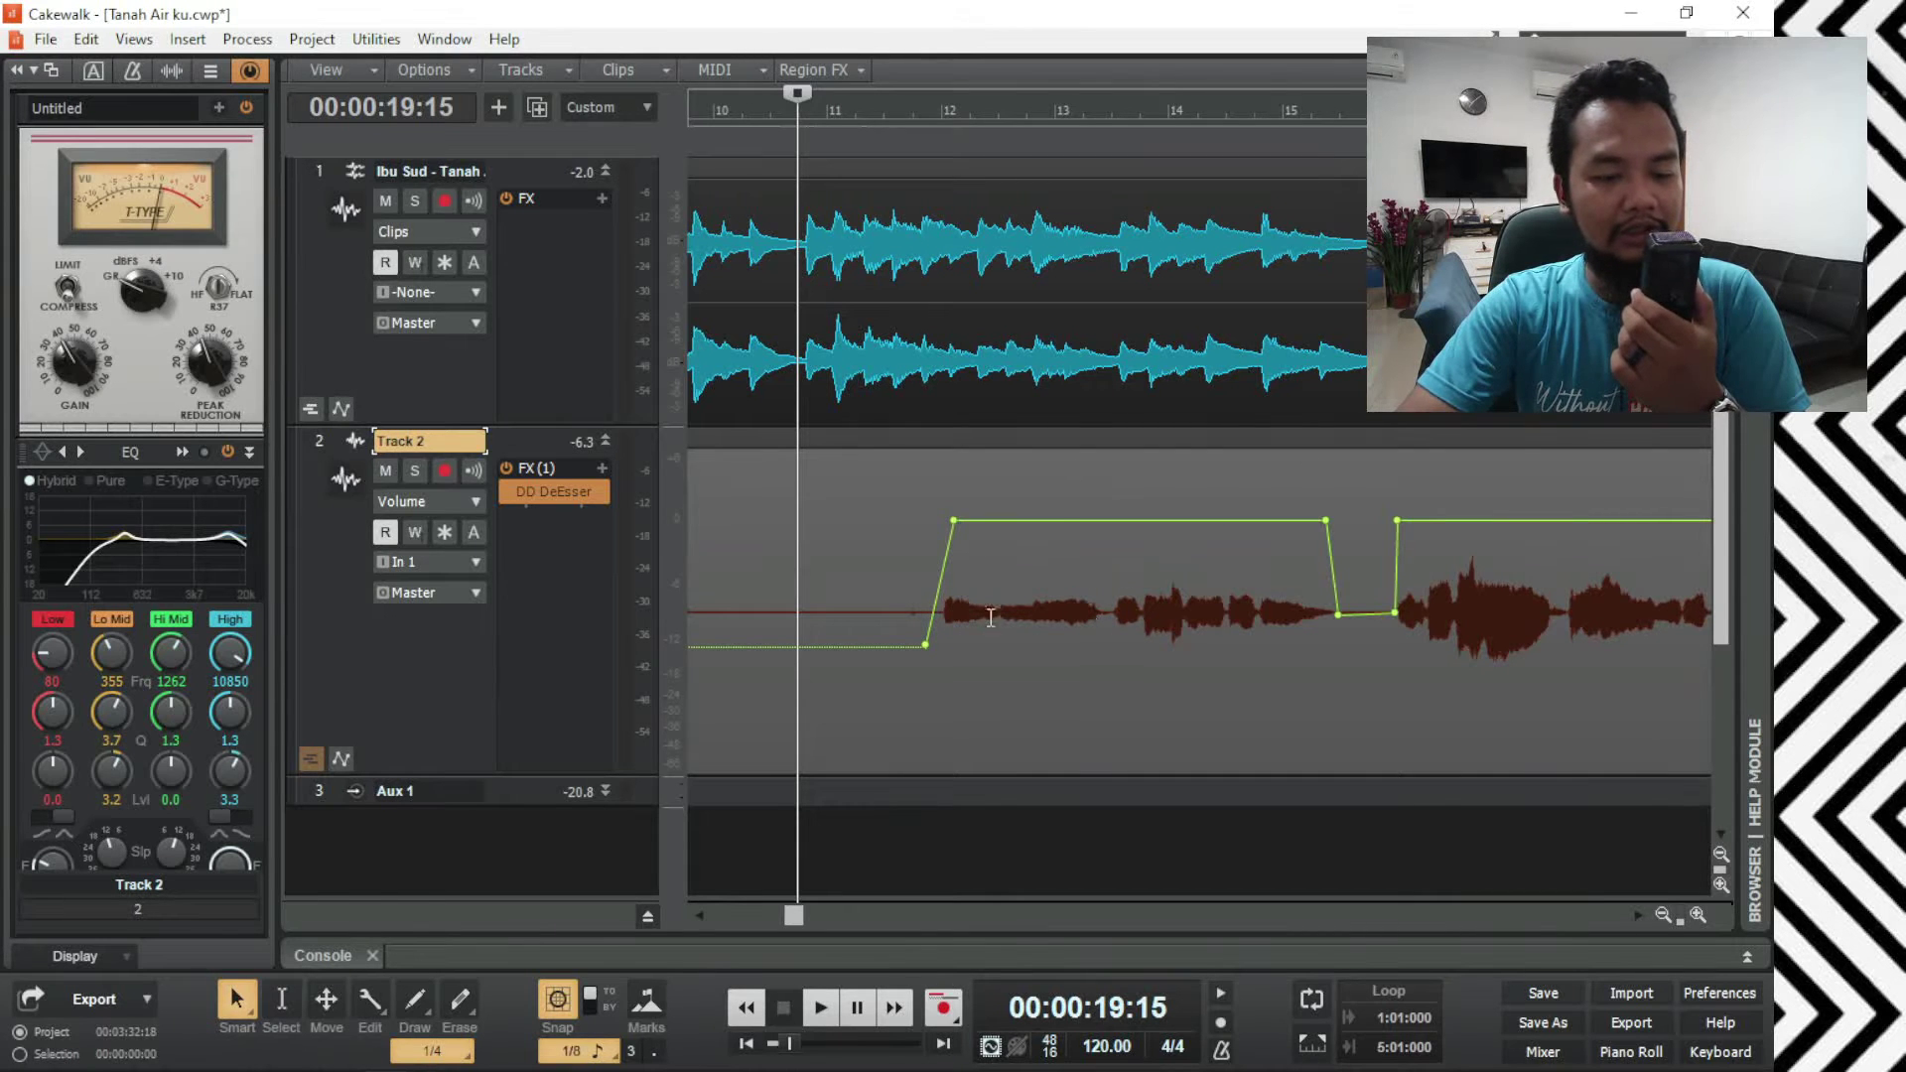
click(385, 472)
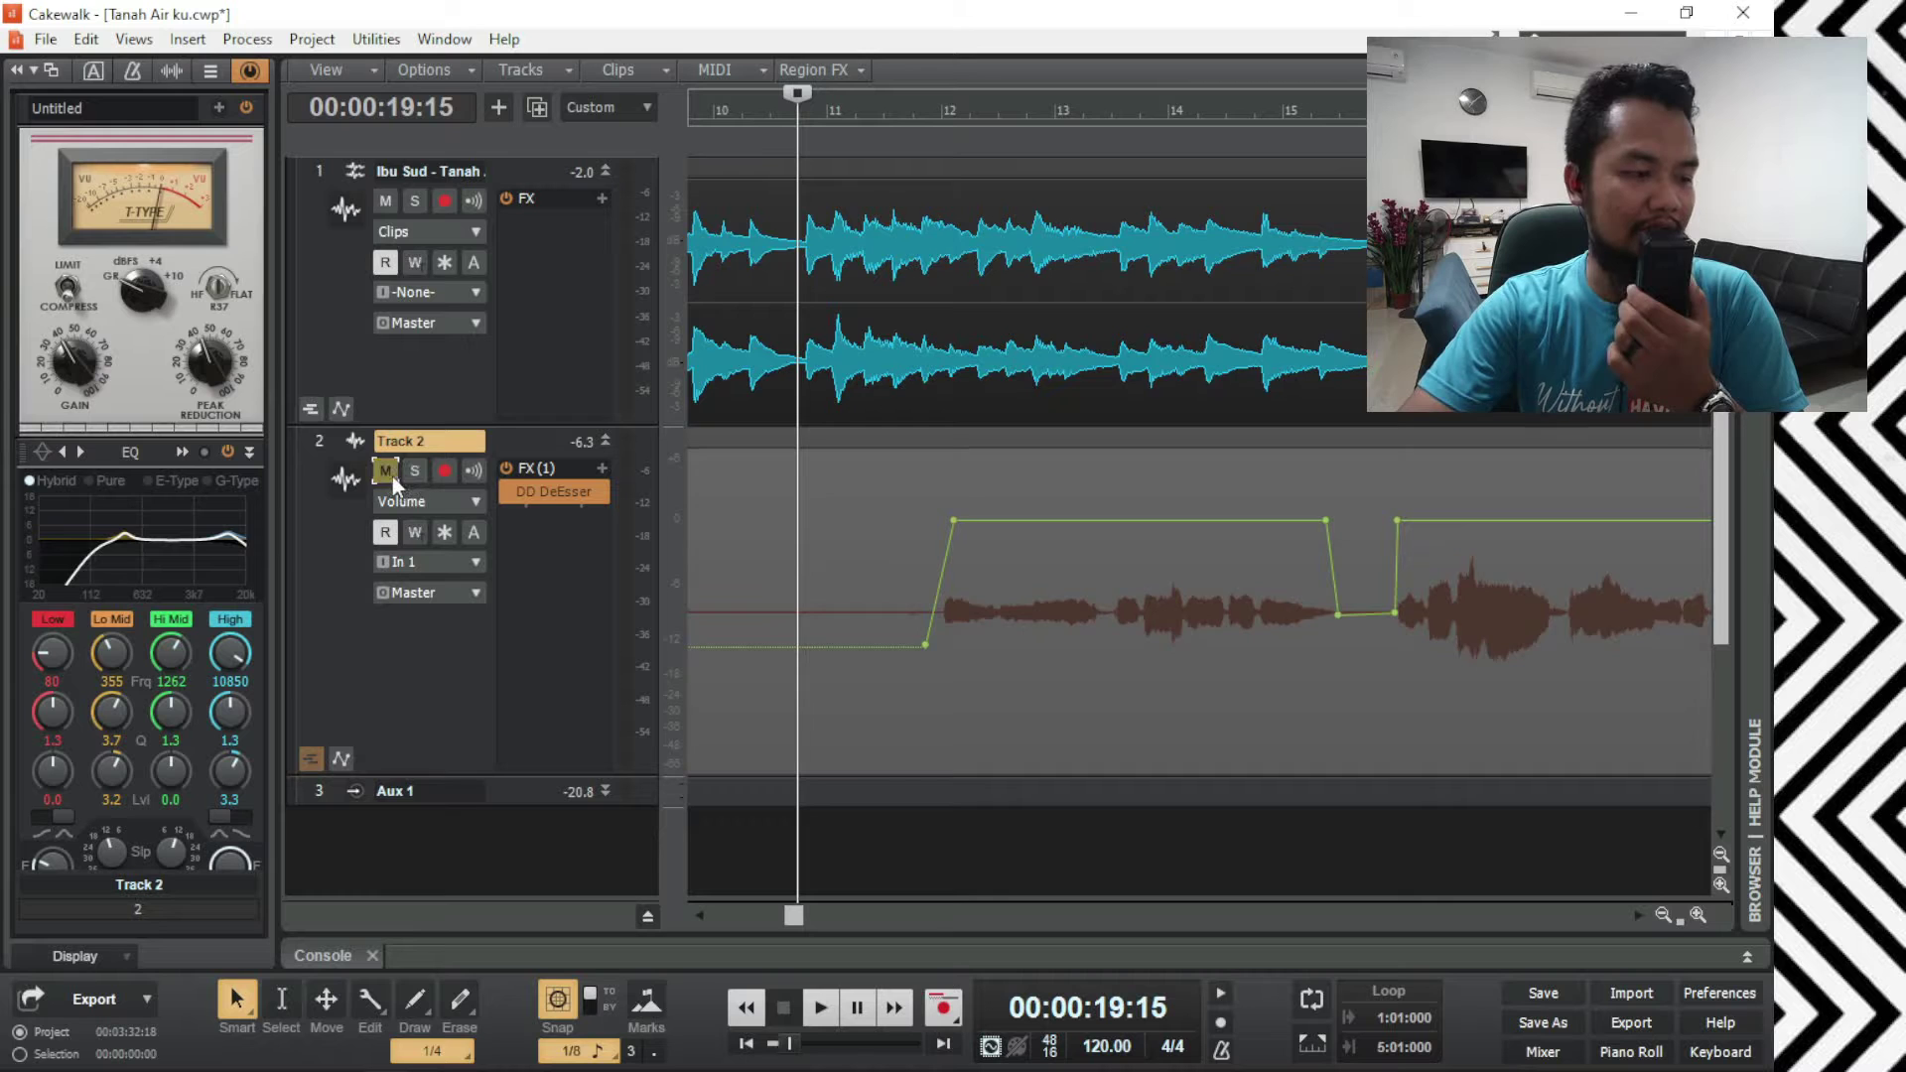
click(385, 472)
click(415, 471)
key(space)
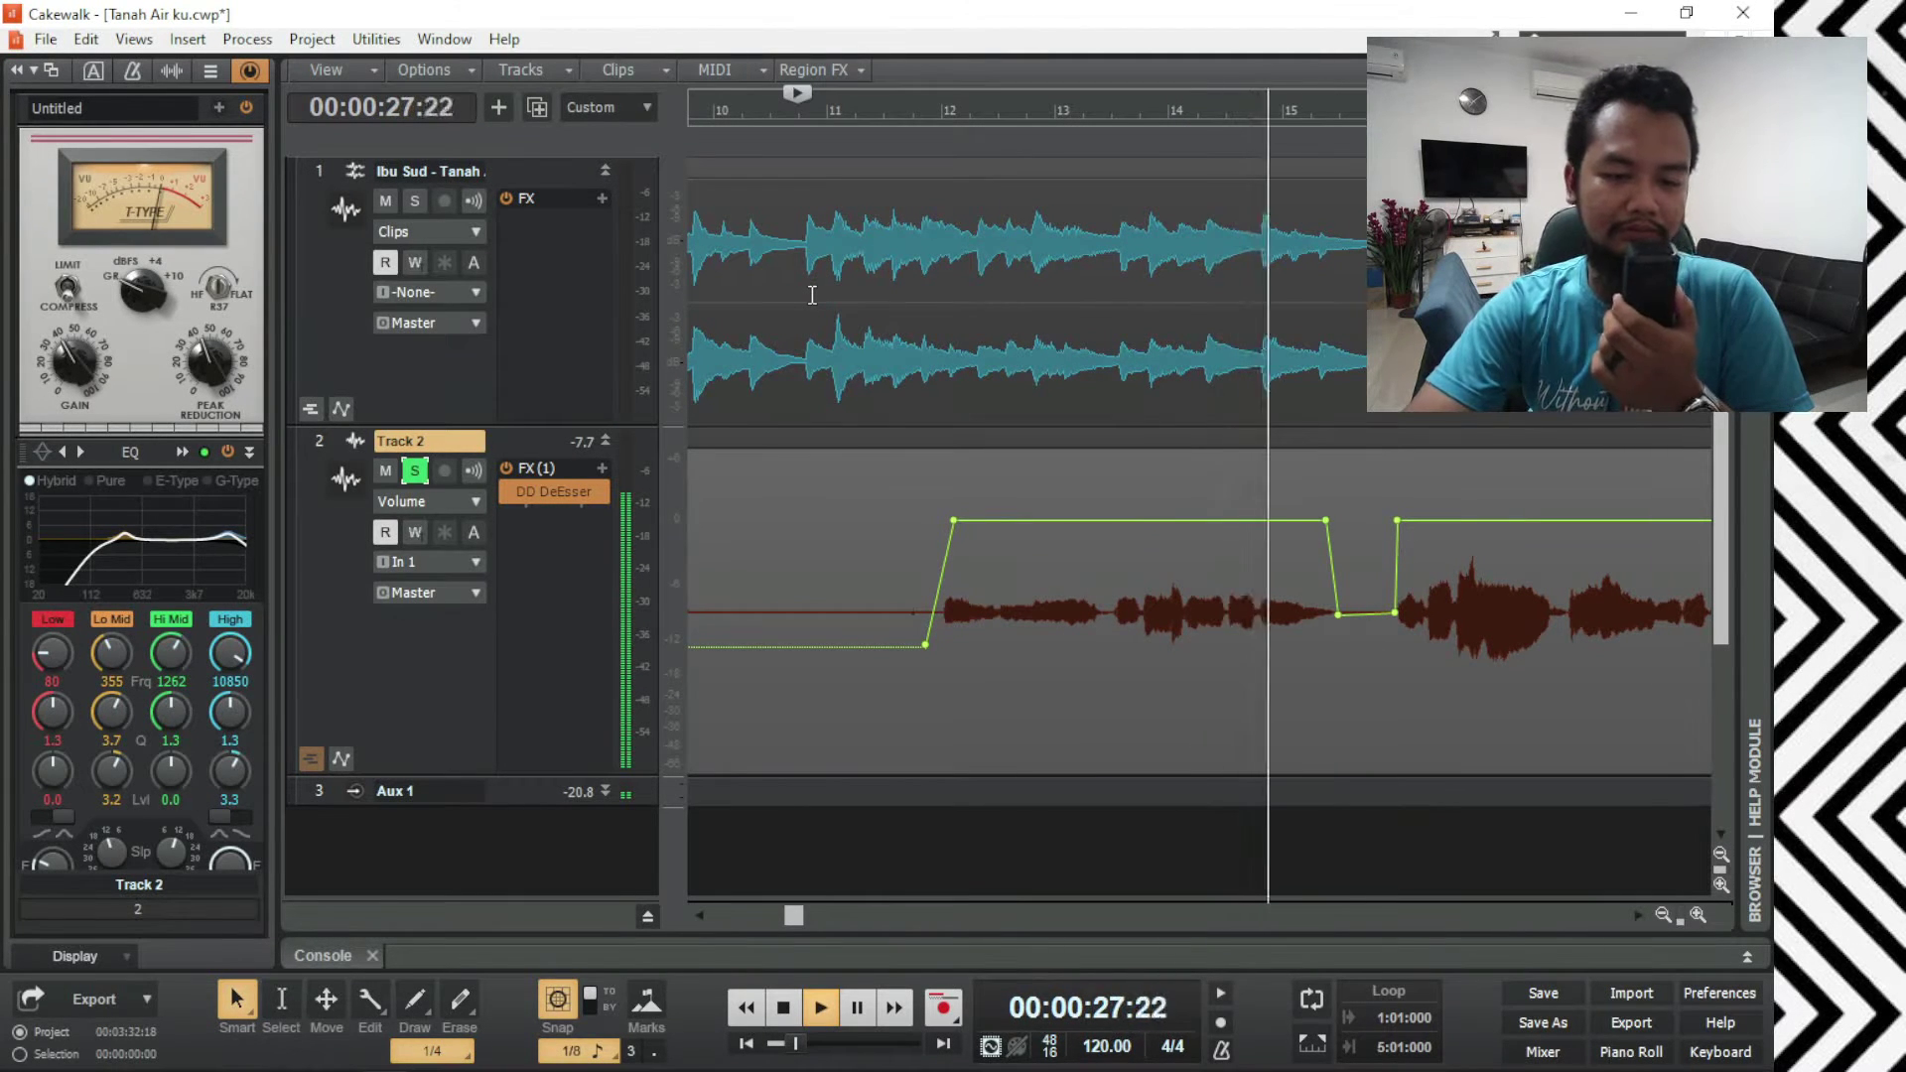
key(space)
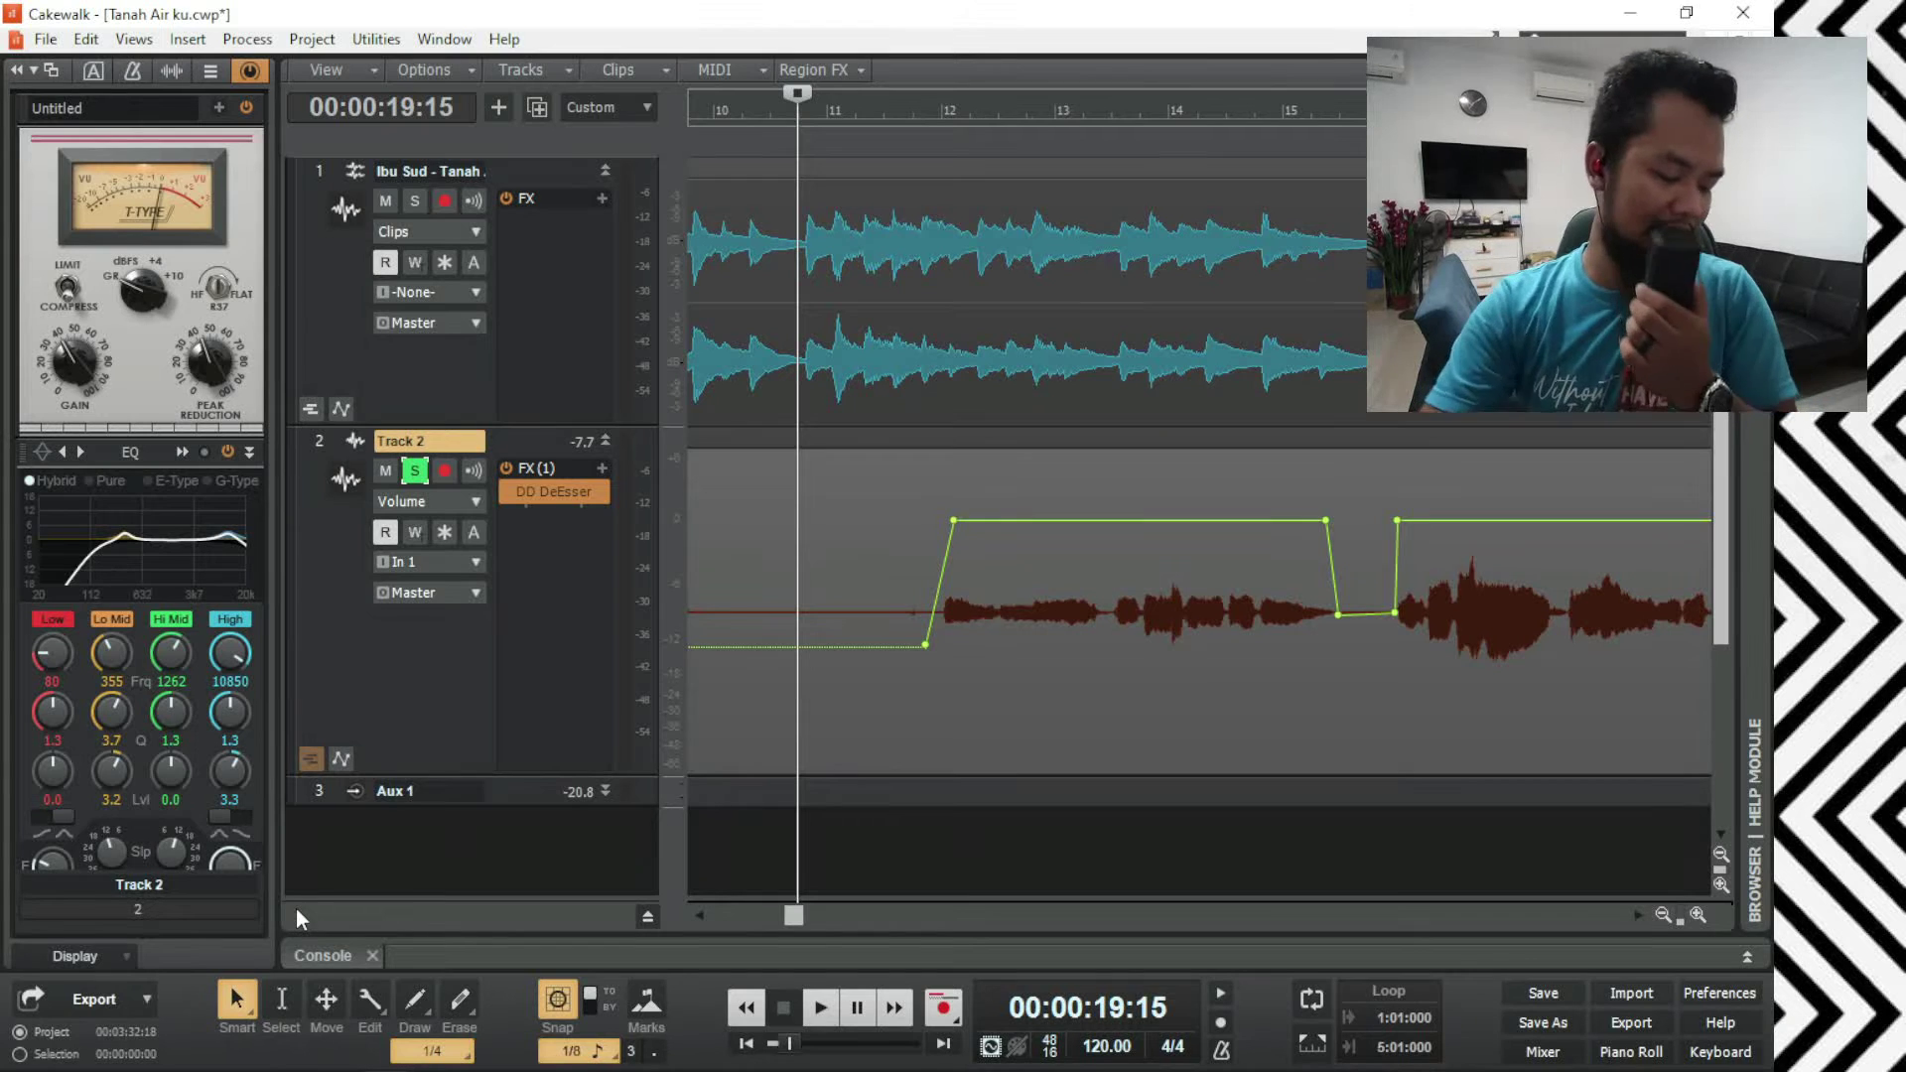
Step: Show the console, mute the Aux 1 track and play the soloed Track 2 without it
key(d)
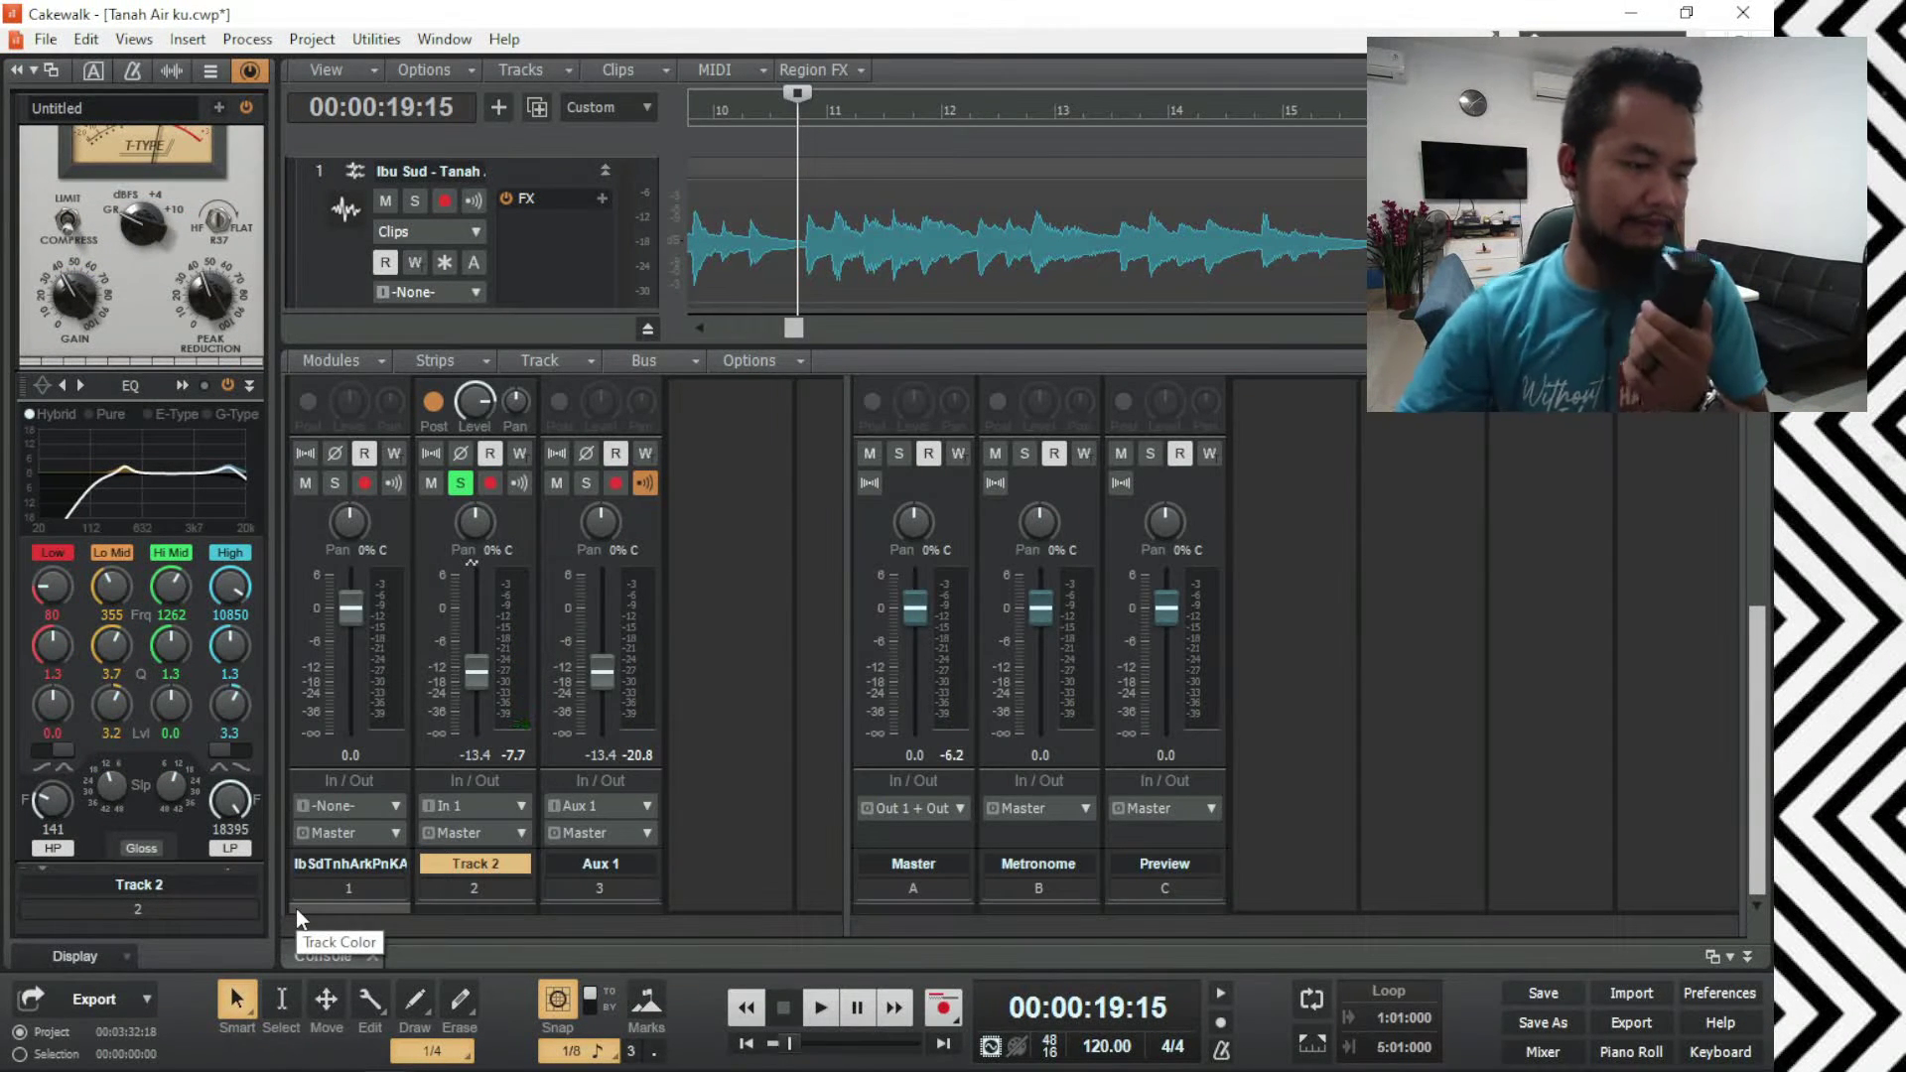
scroll(695, 655, up, 5)
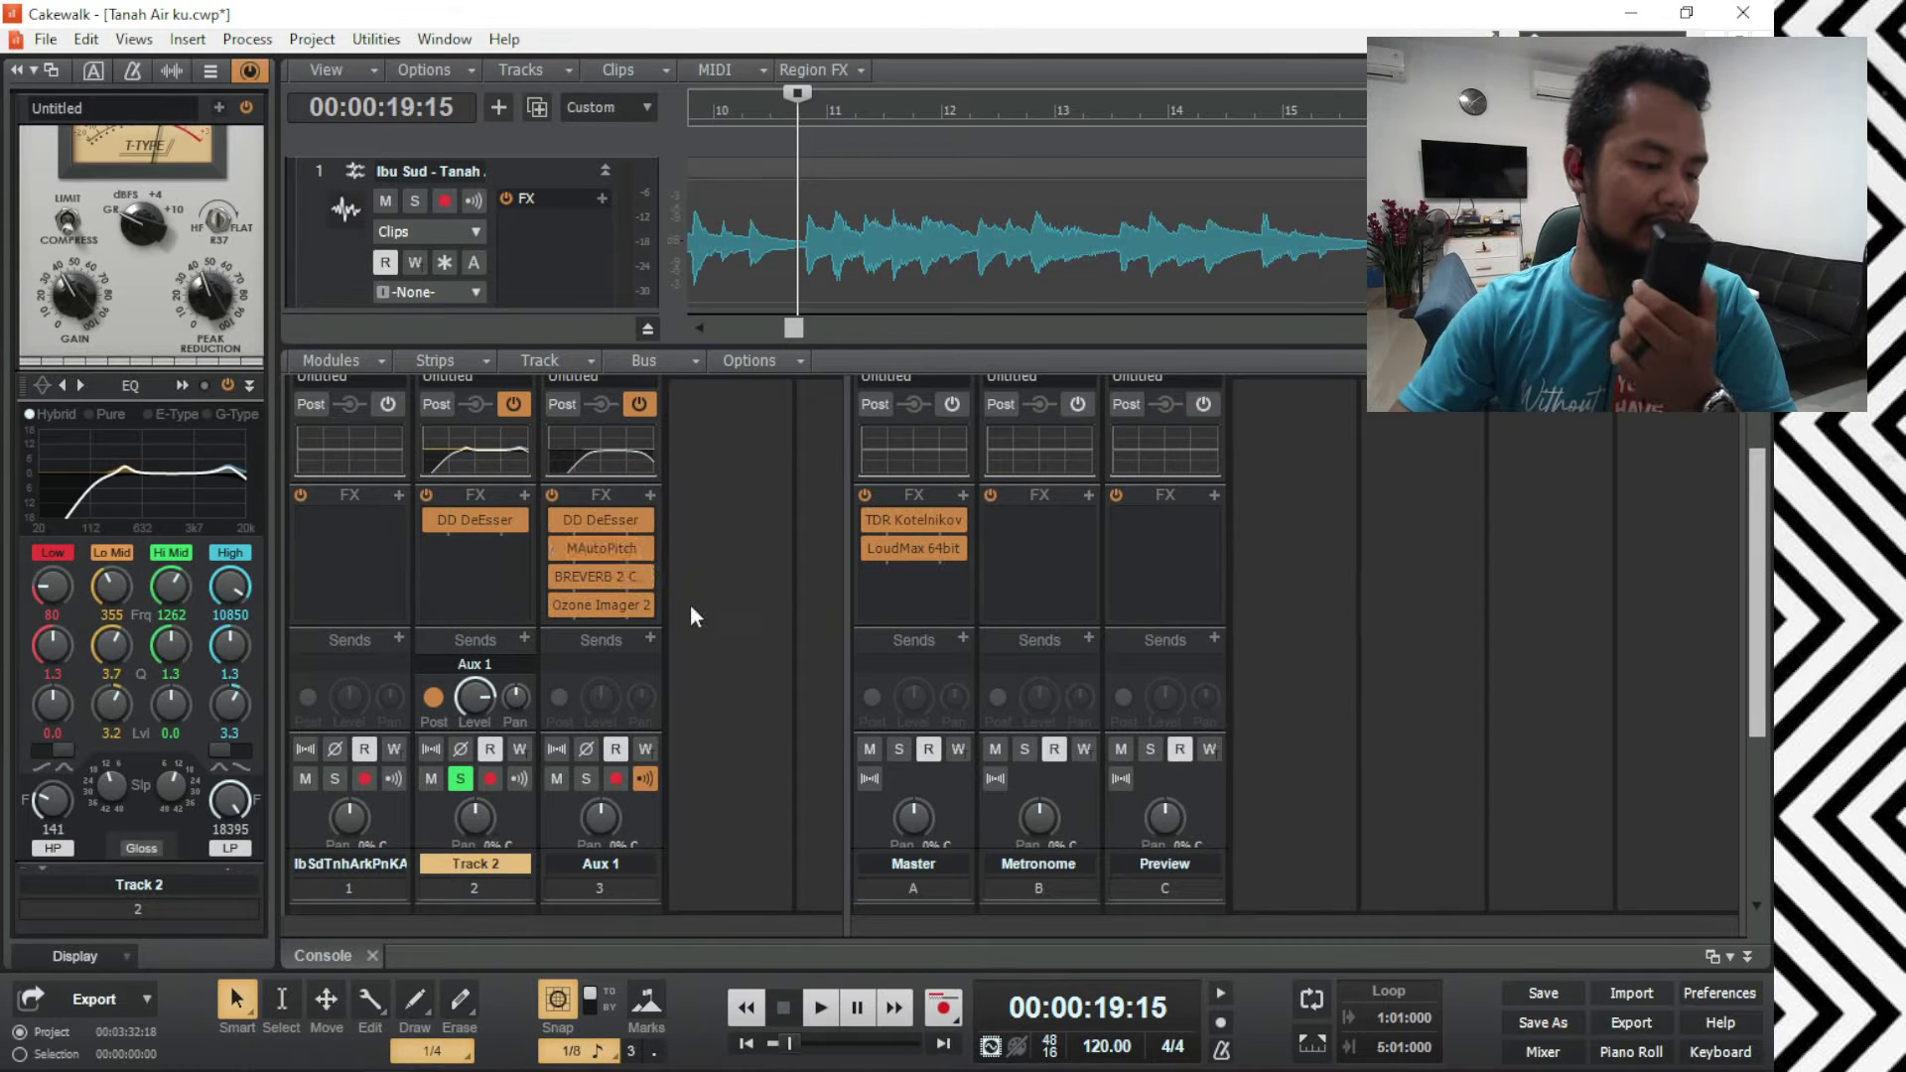
click(562, 779)
key(space)
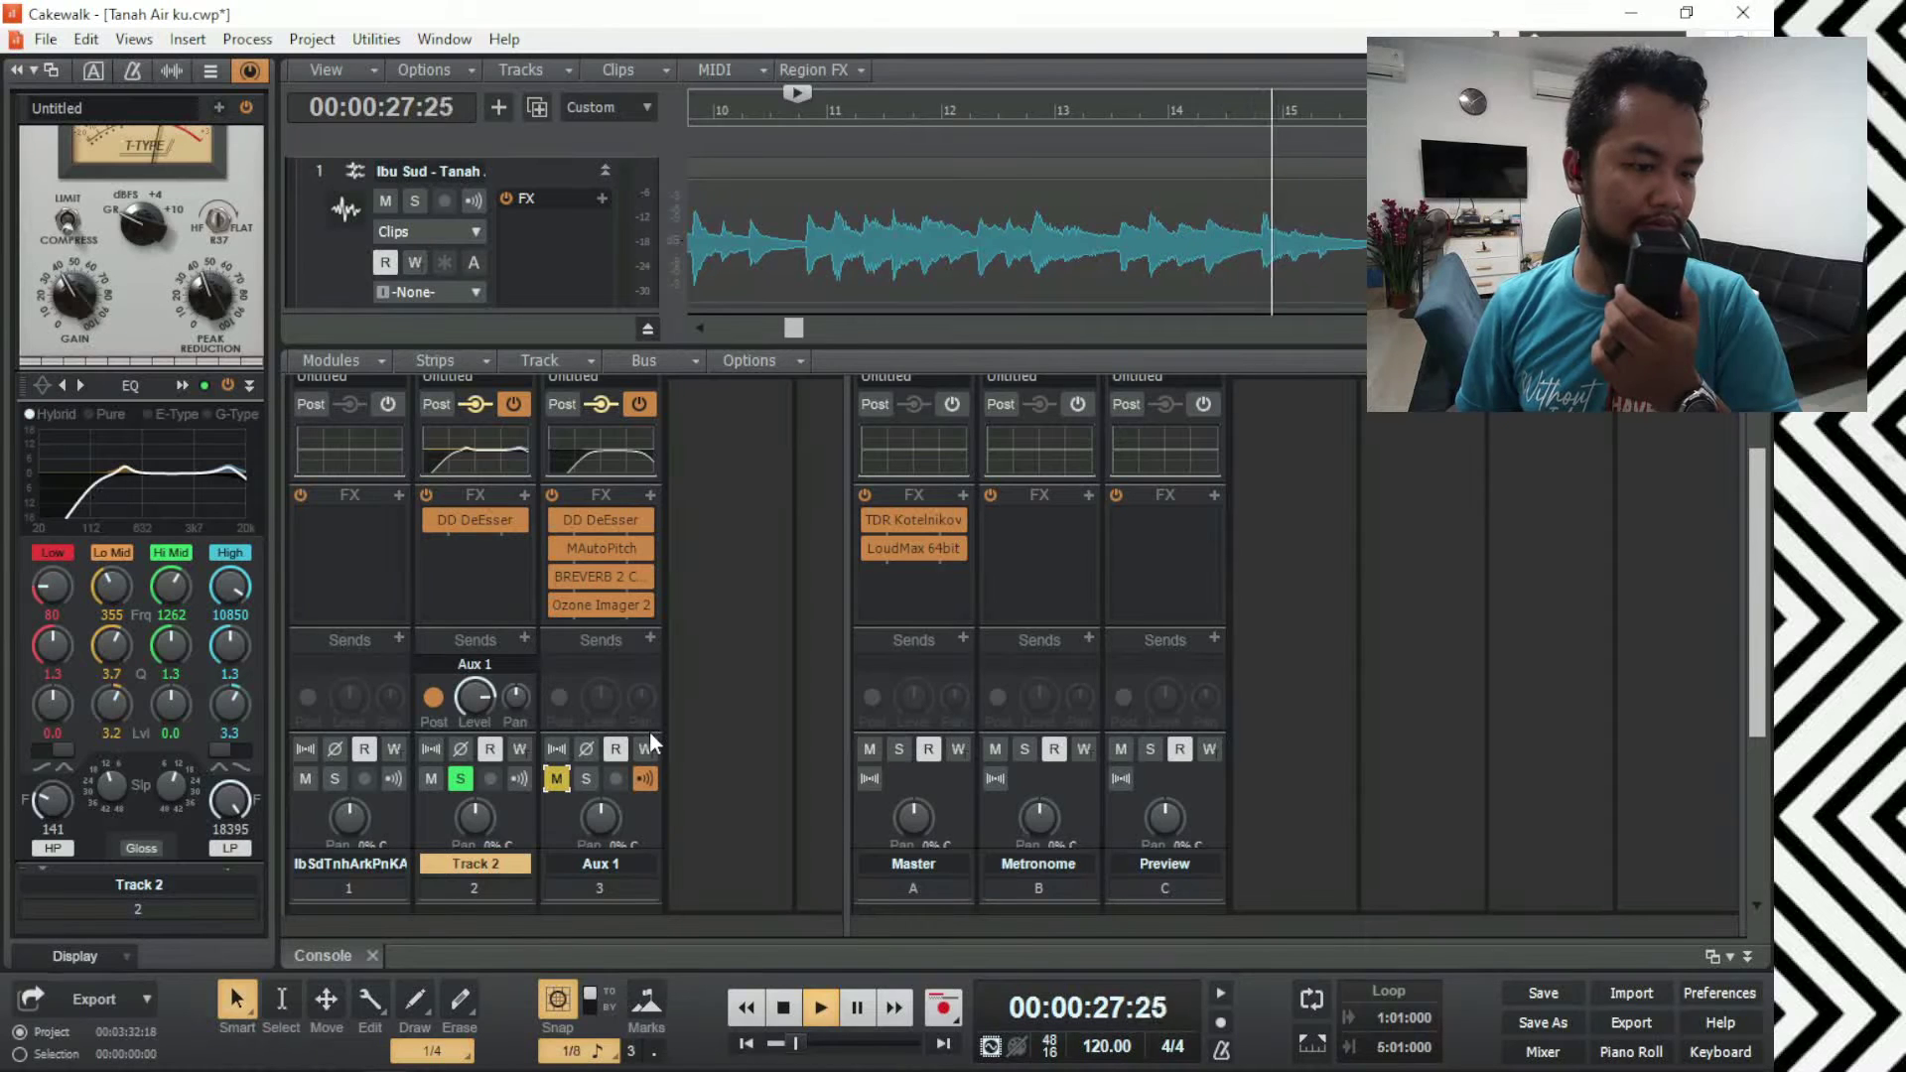
key(space)
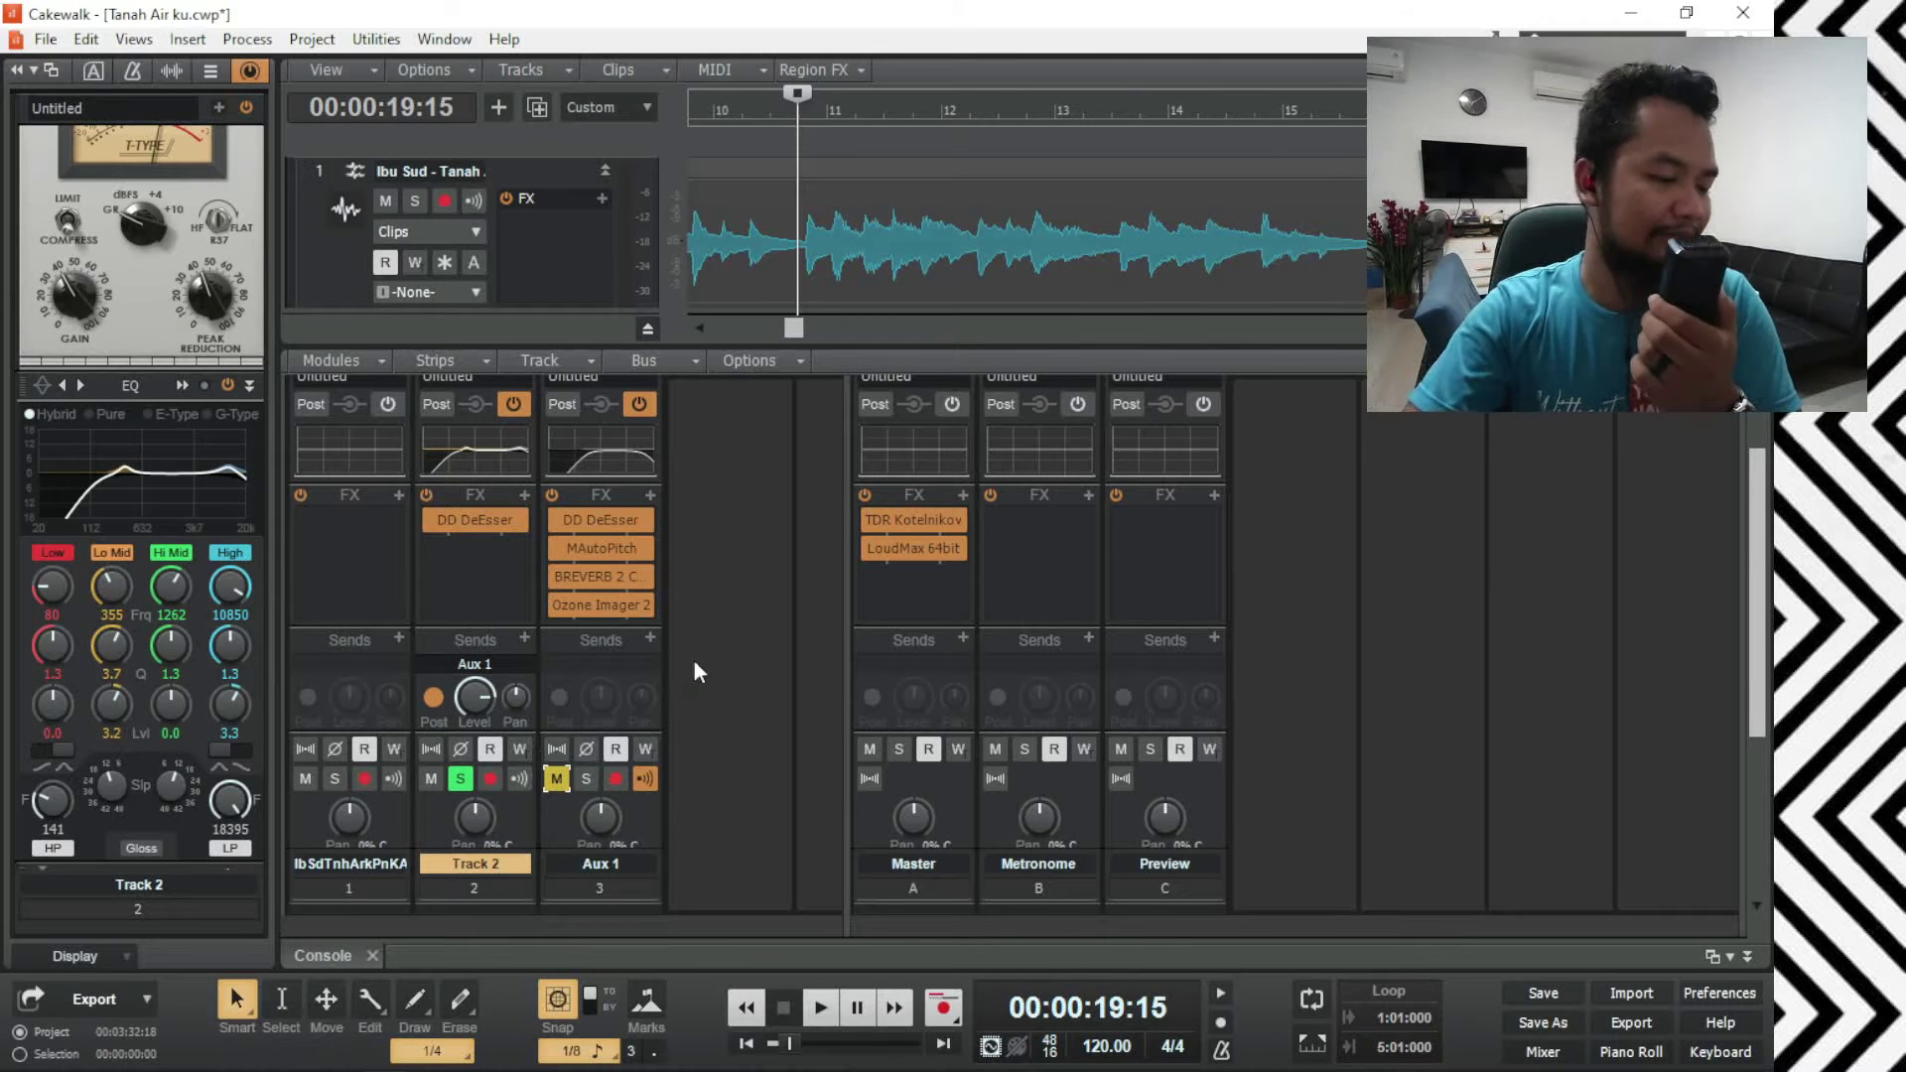
Step: Review the ProChannel modules of track 1 and Track 2, along with the effect racks and sends in the console
scroll(707, 633, down, 3)
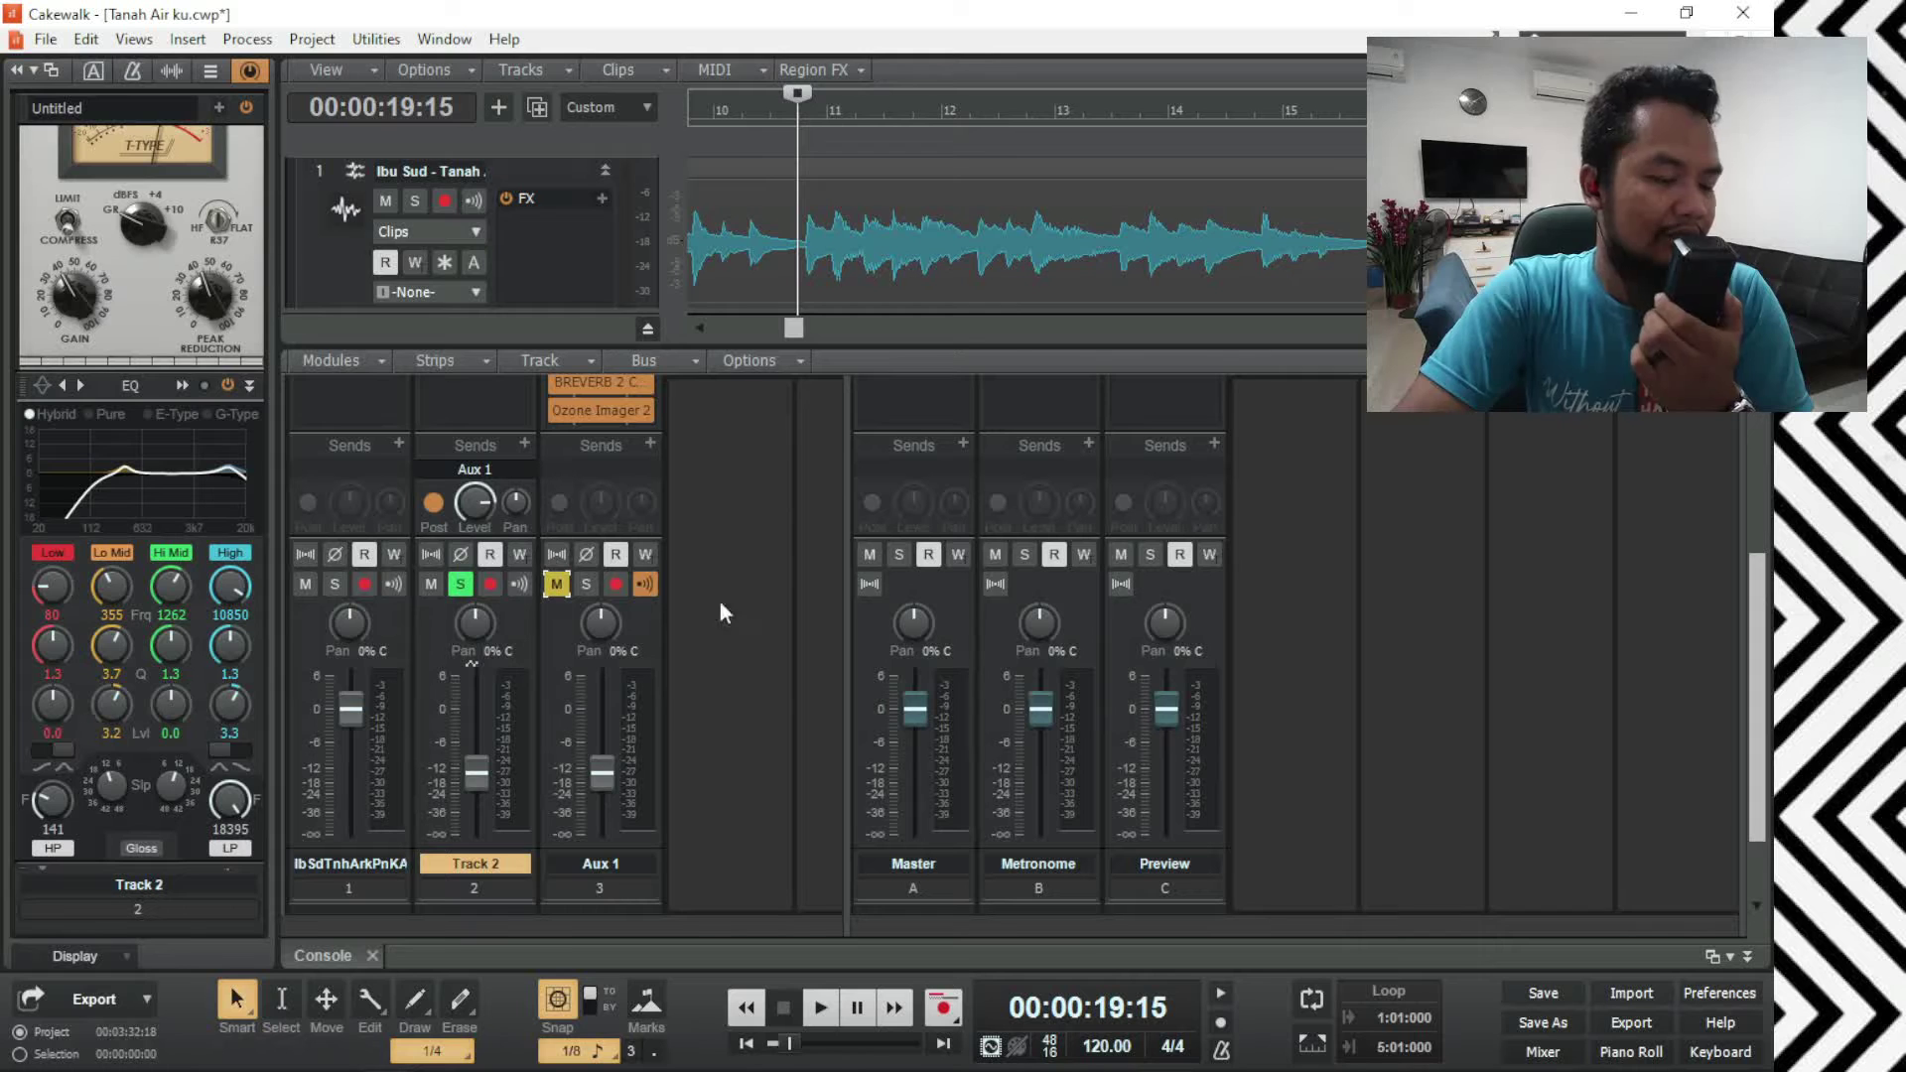
click(361, 401)
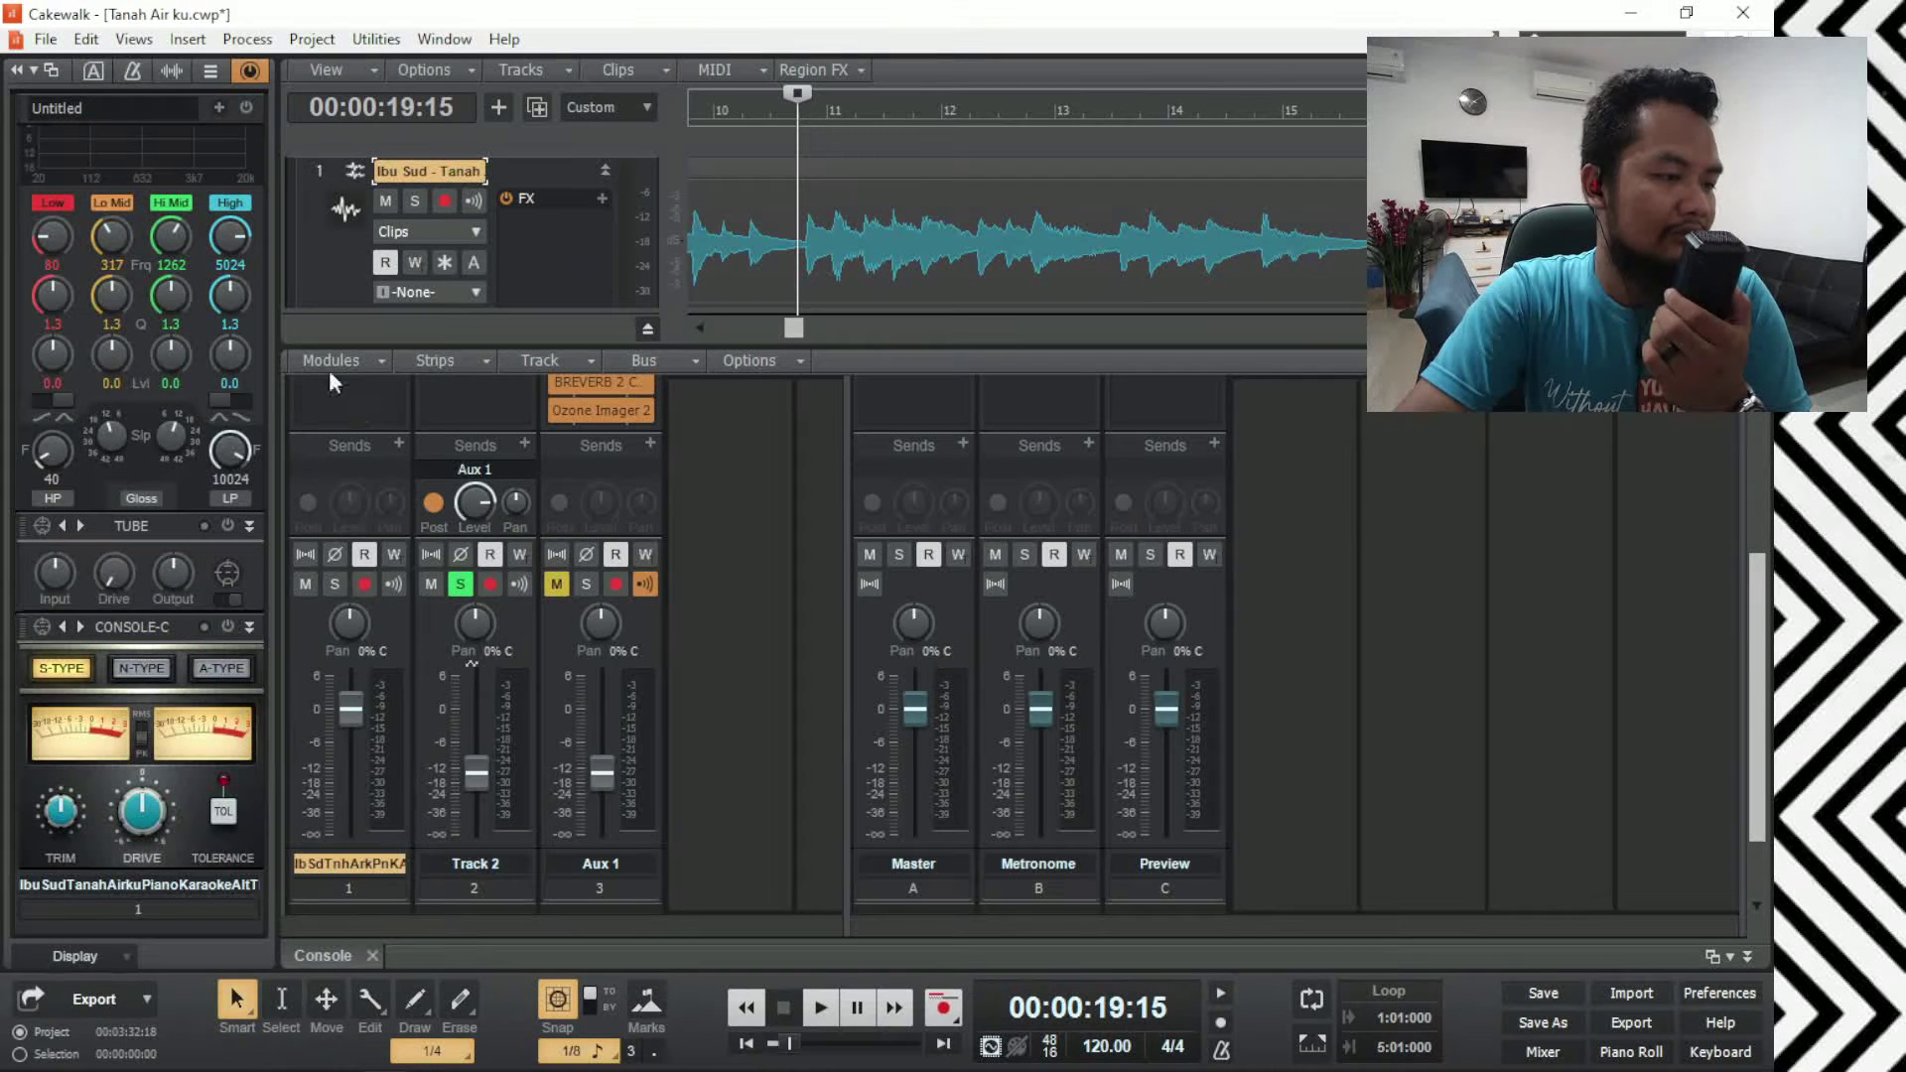
scroll(258, 265, up, 3)
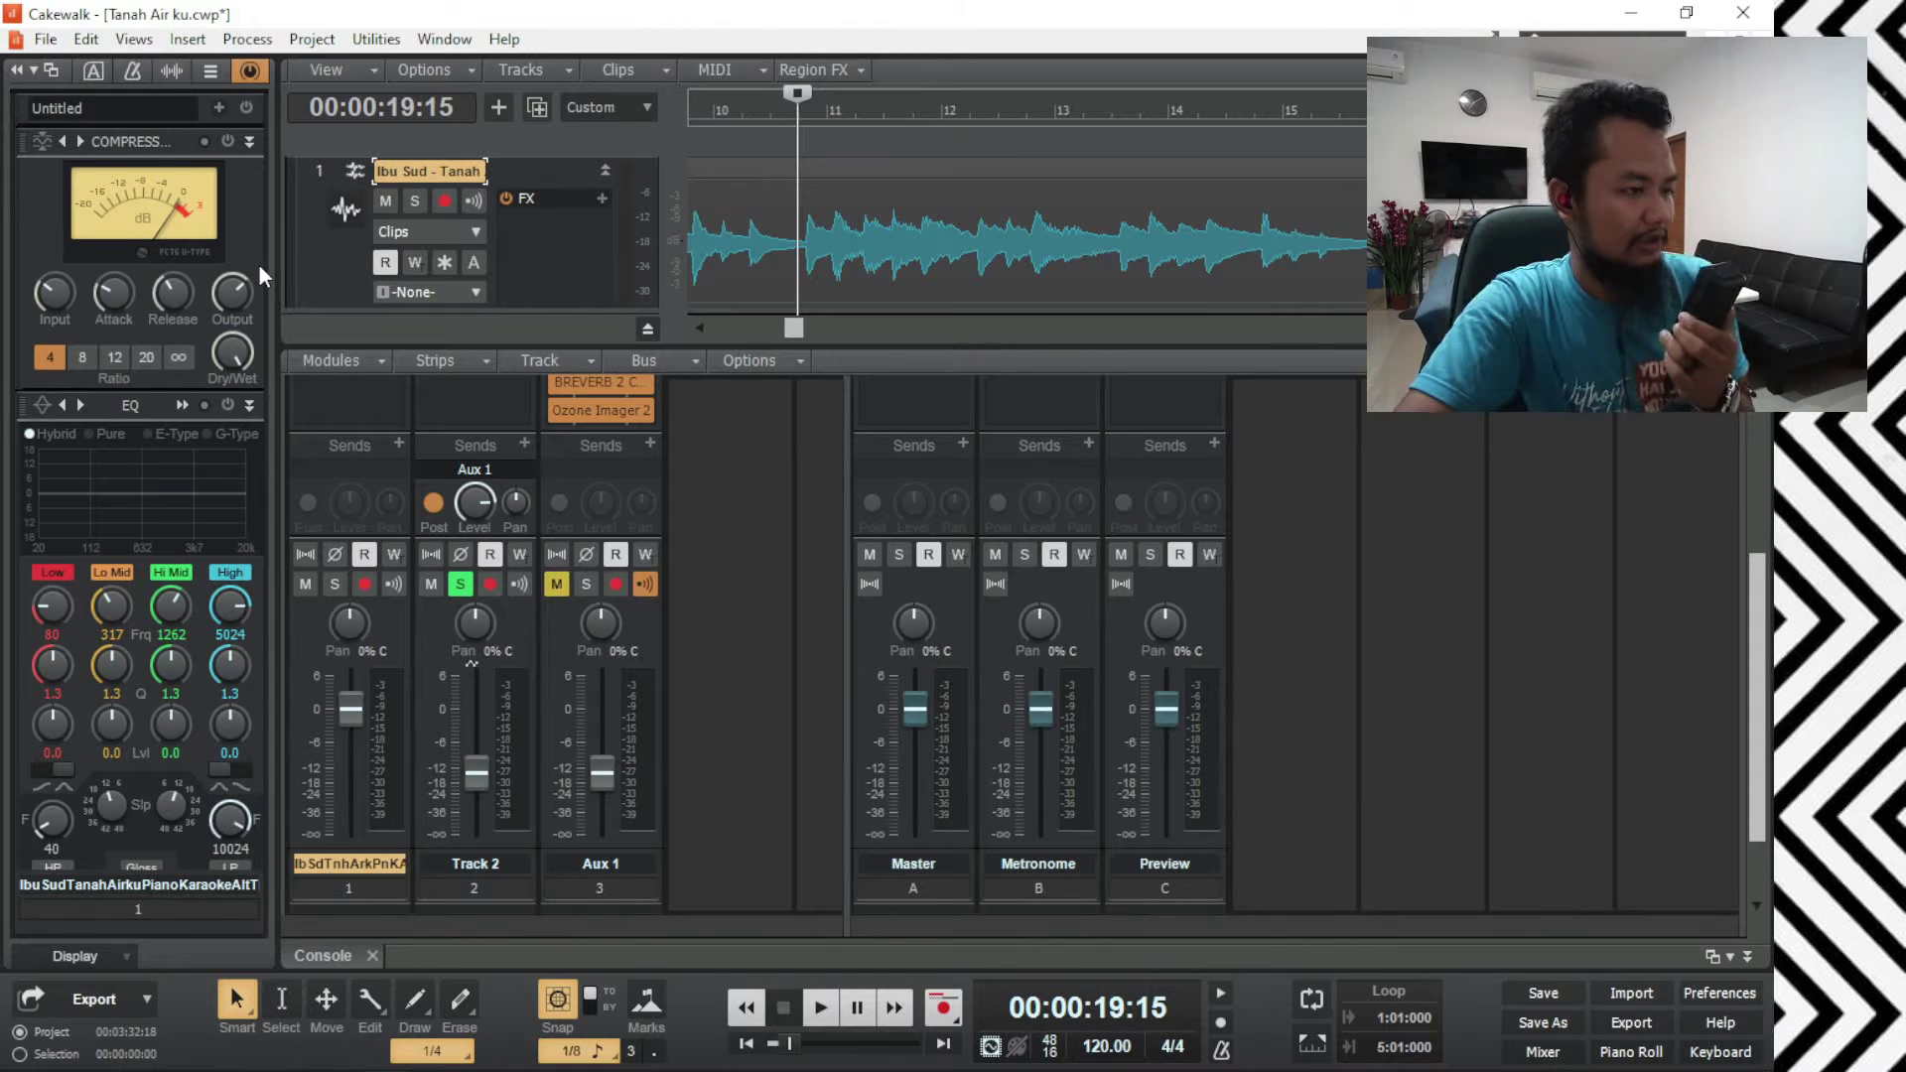
click(447, 416)
scroll(253, 329, up, 5)
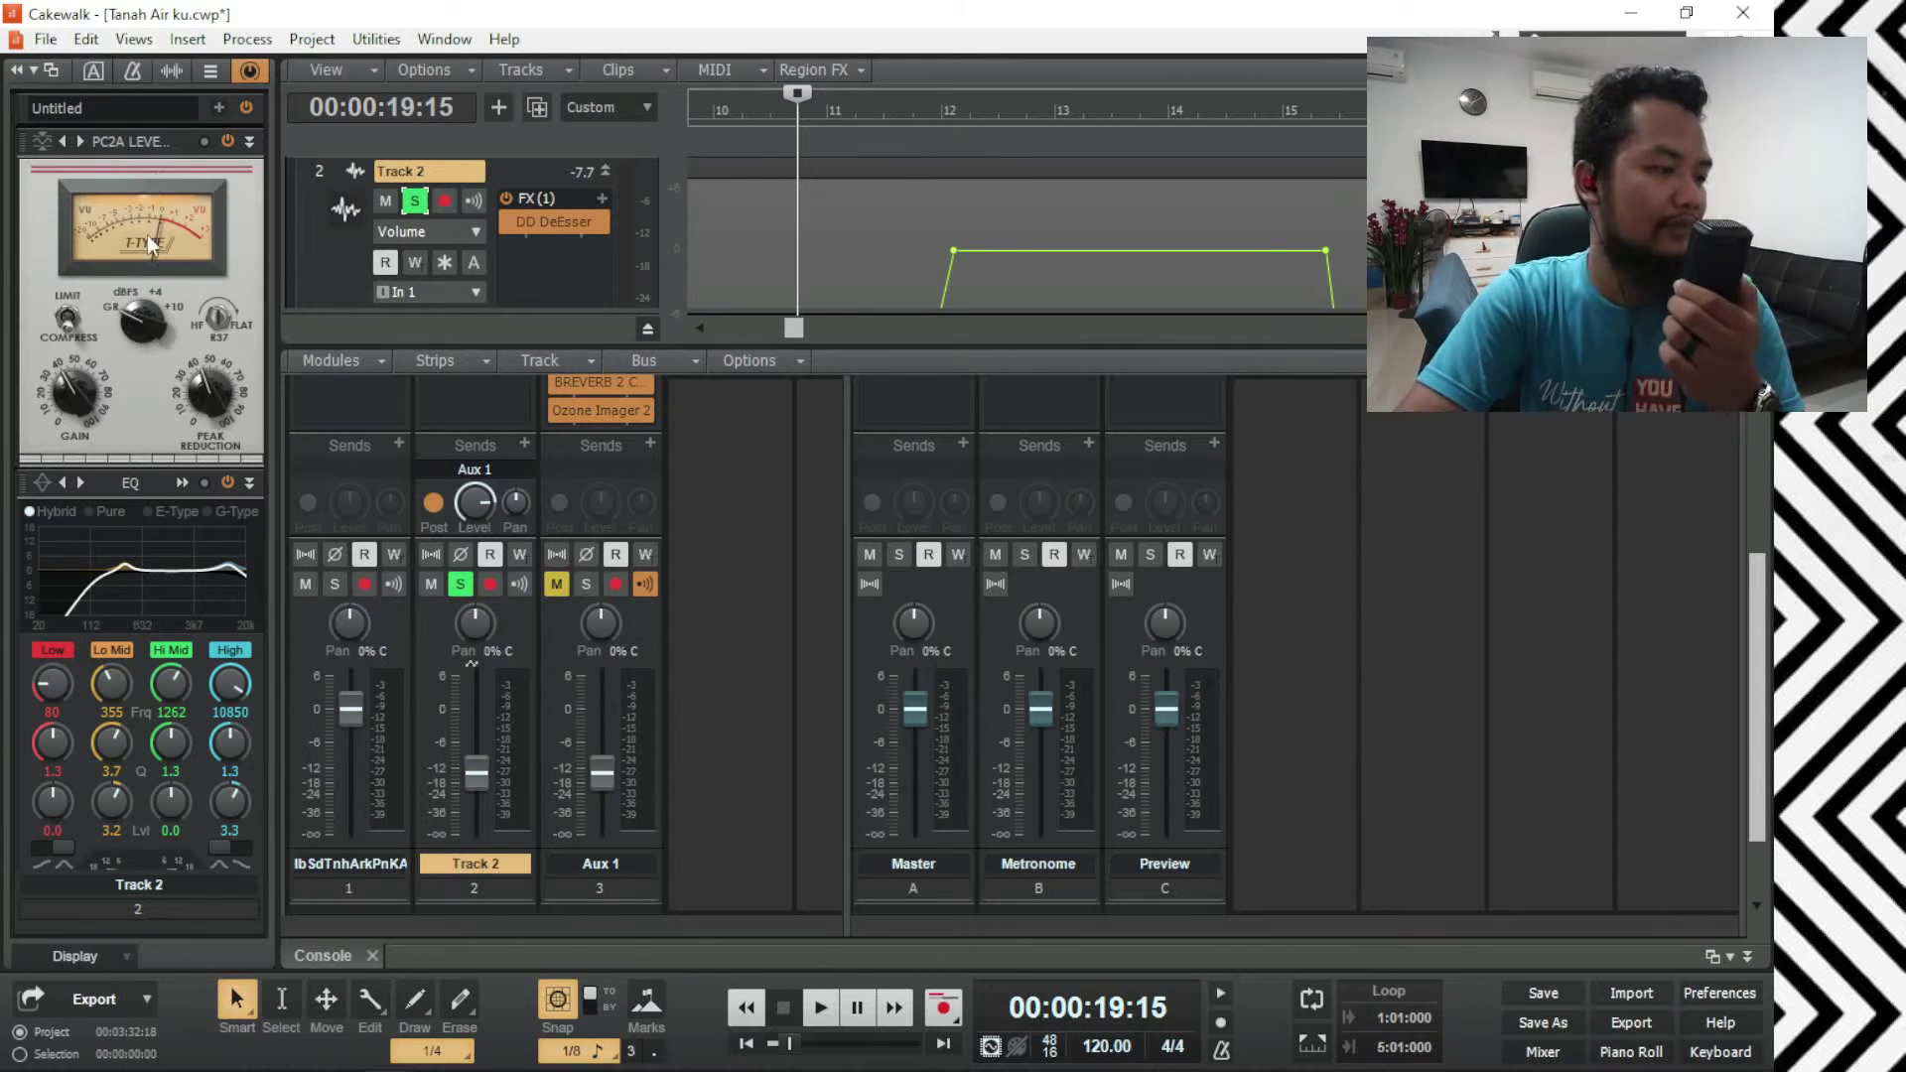
scroll(363, 392, up, 3)
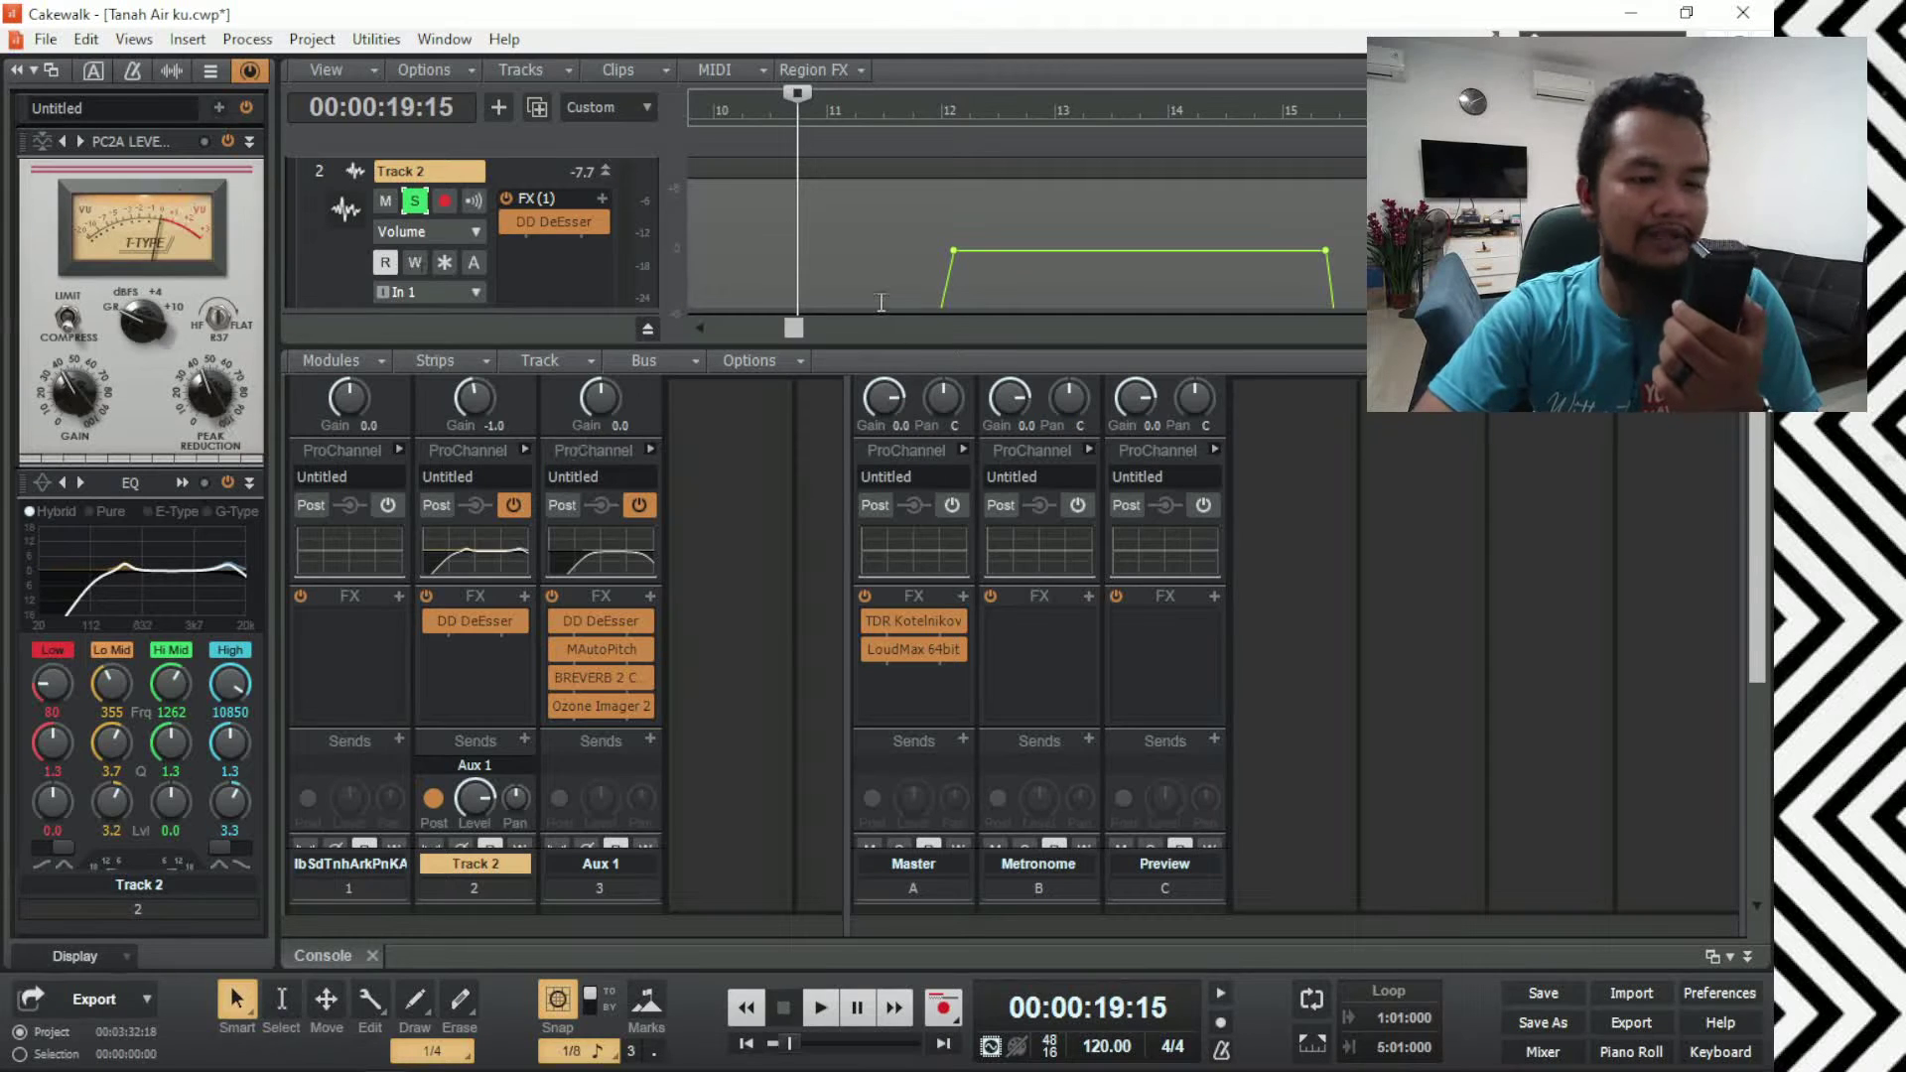
Step: Enlarge the track view above the console and audition the soloed Track 2 twice from 00:00:51:23
scroll(881, 241, down, 1)
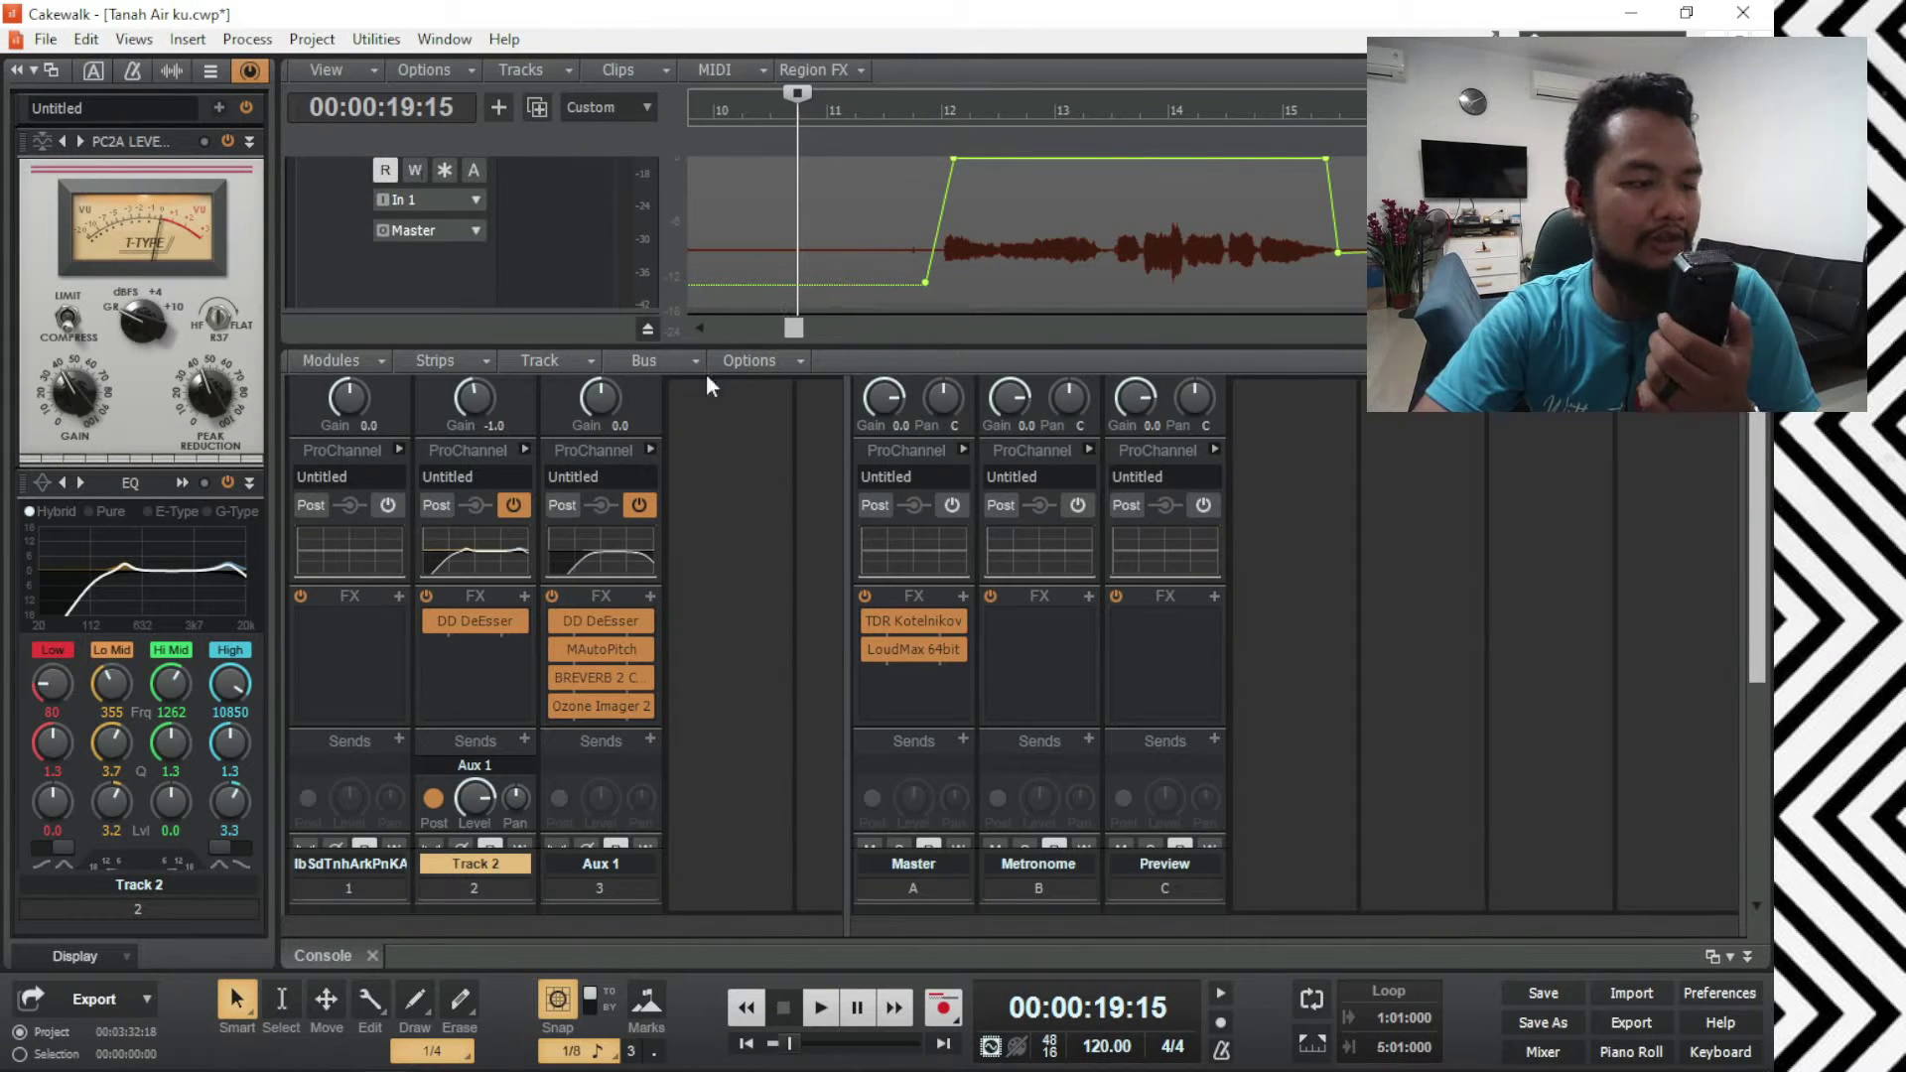
drag(740, 343, 715, 721)
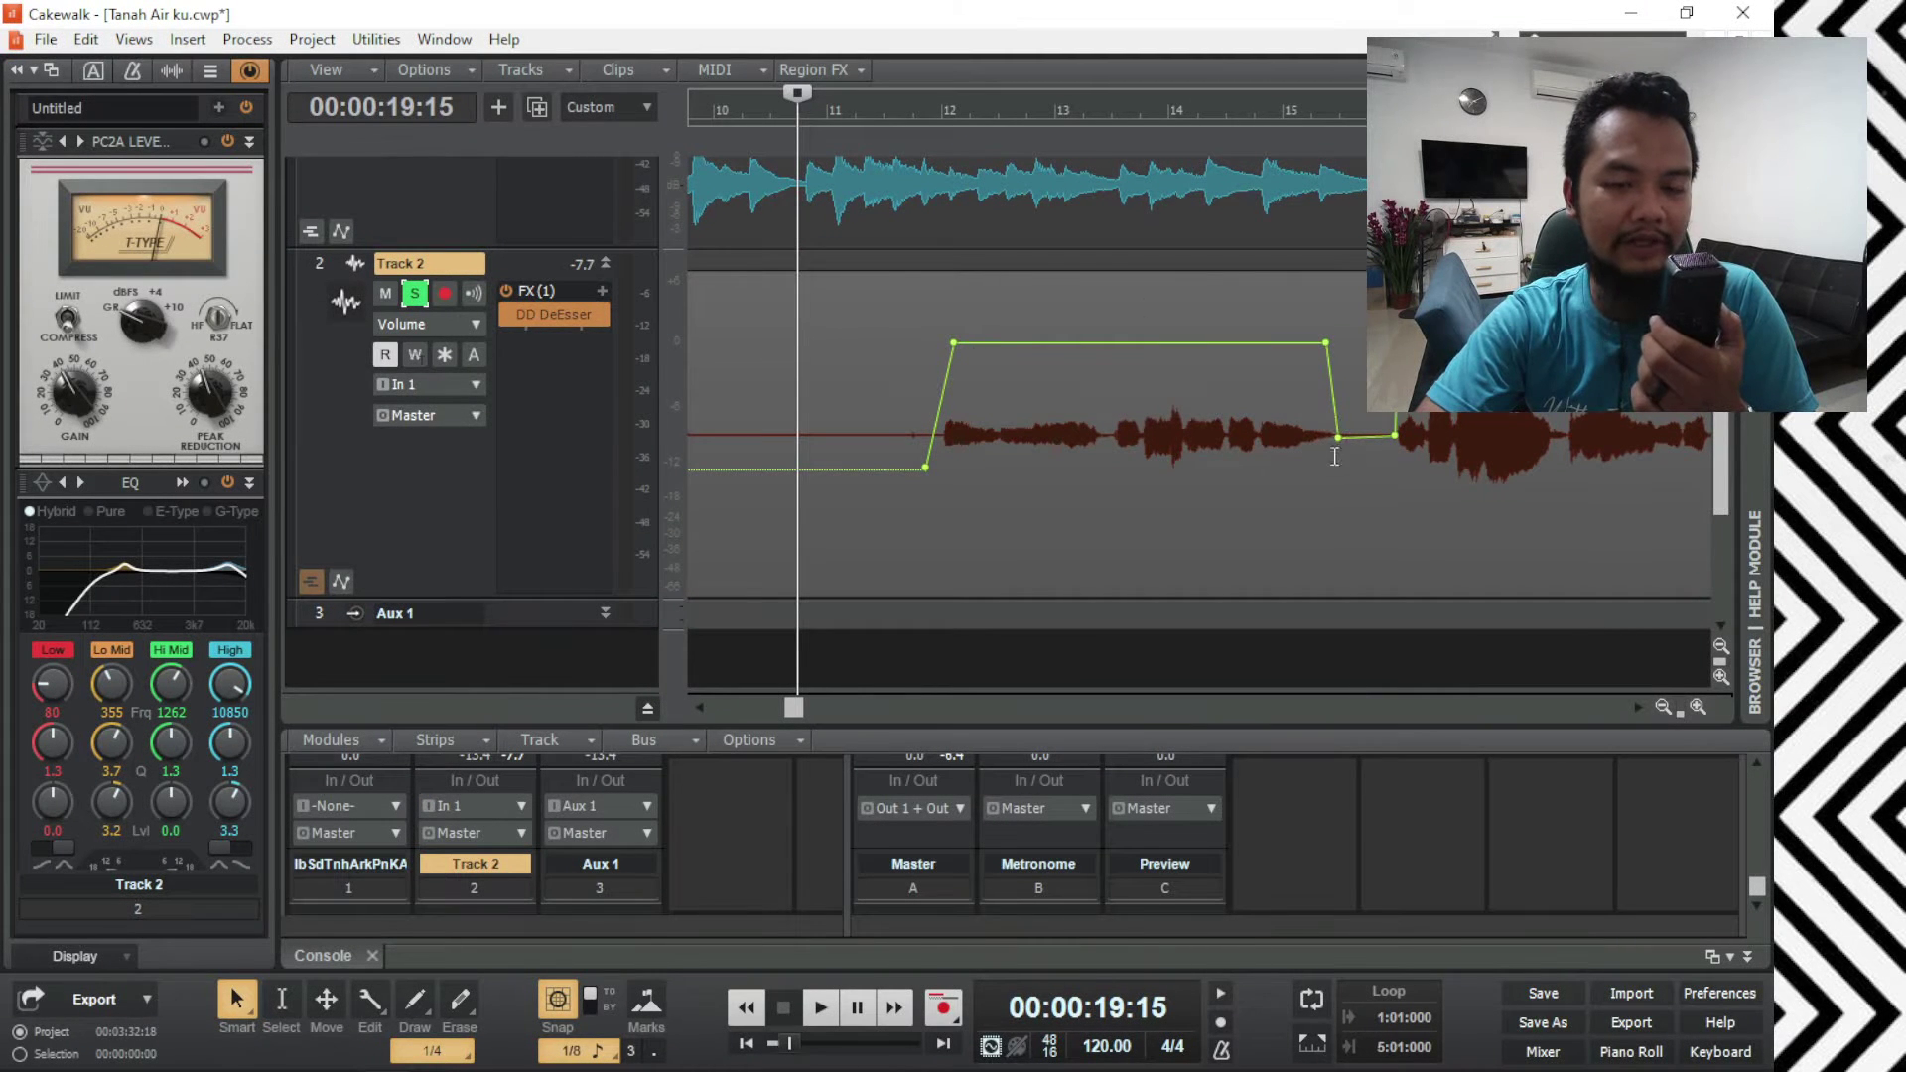
drag(796, 703, 916, 692)
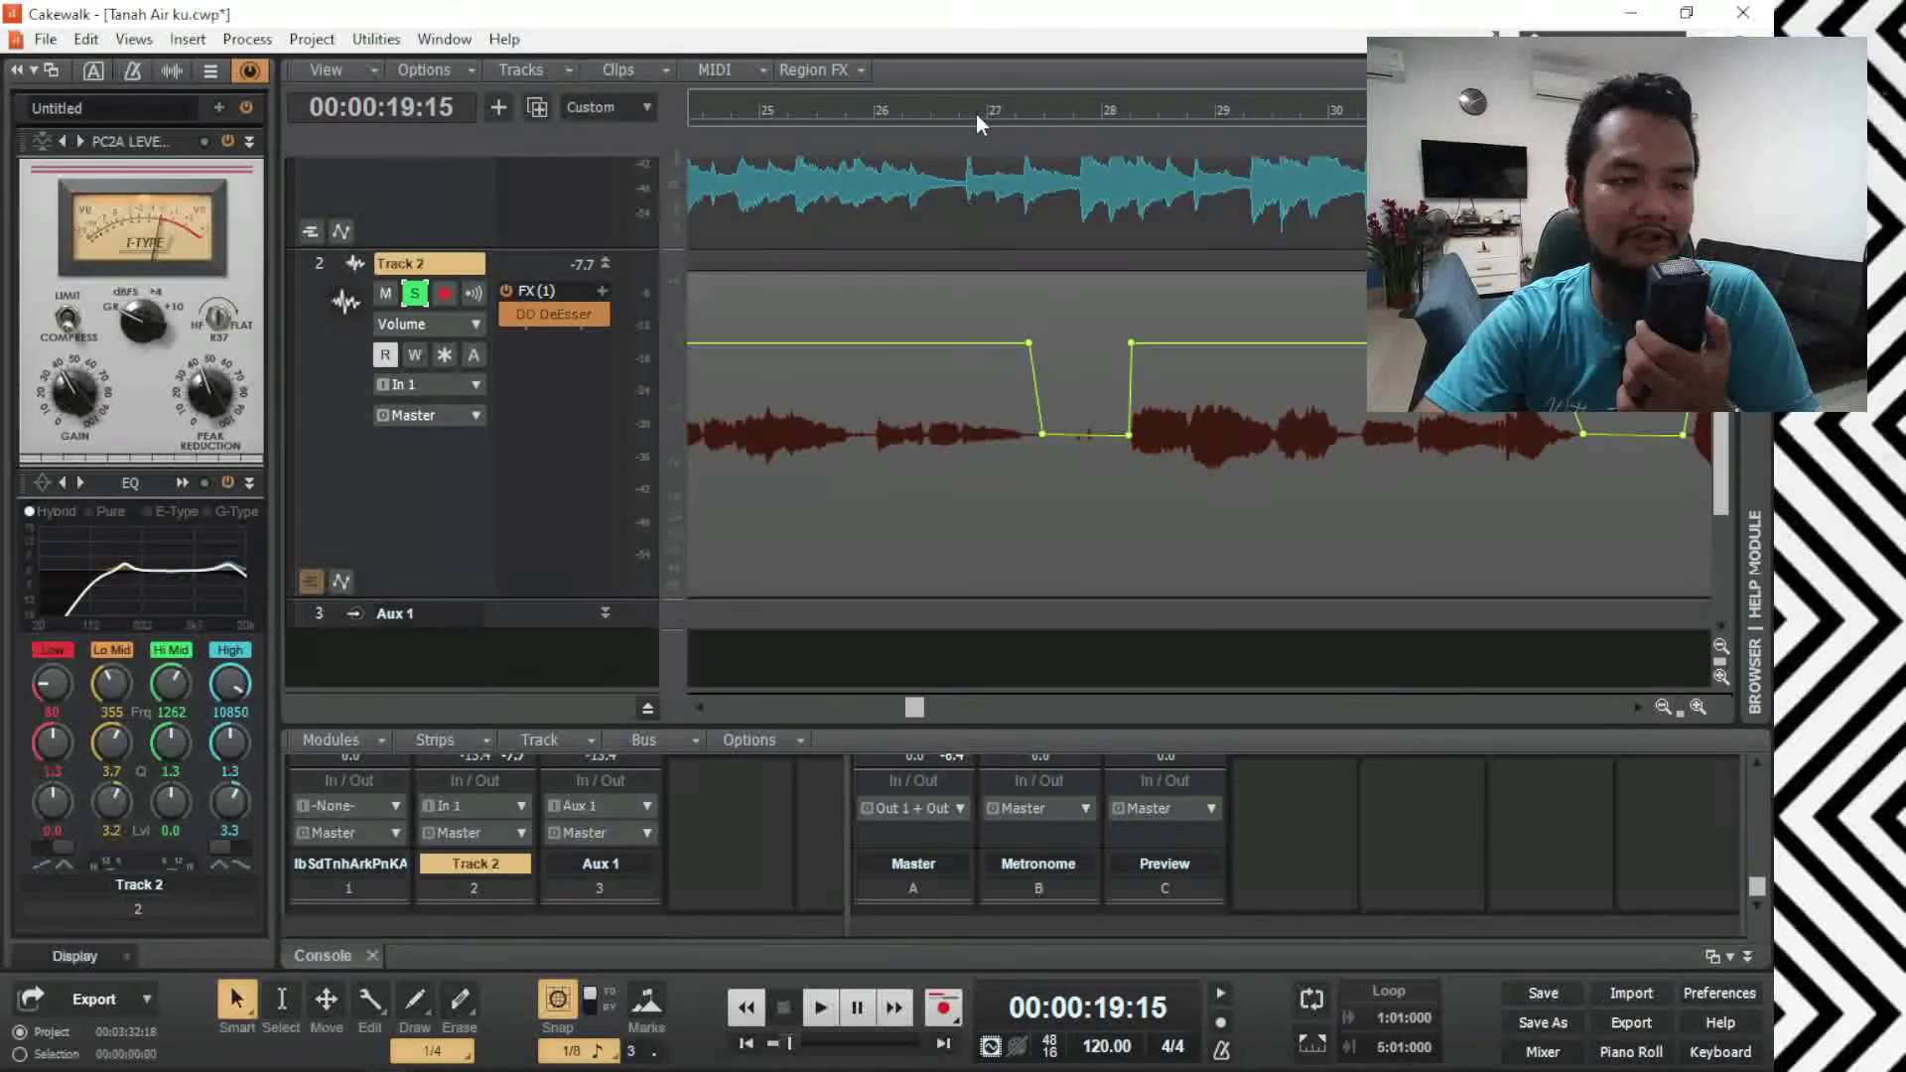
click(975, 115)
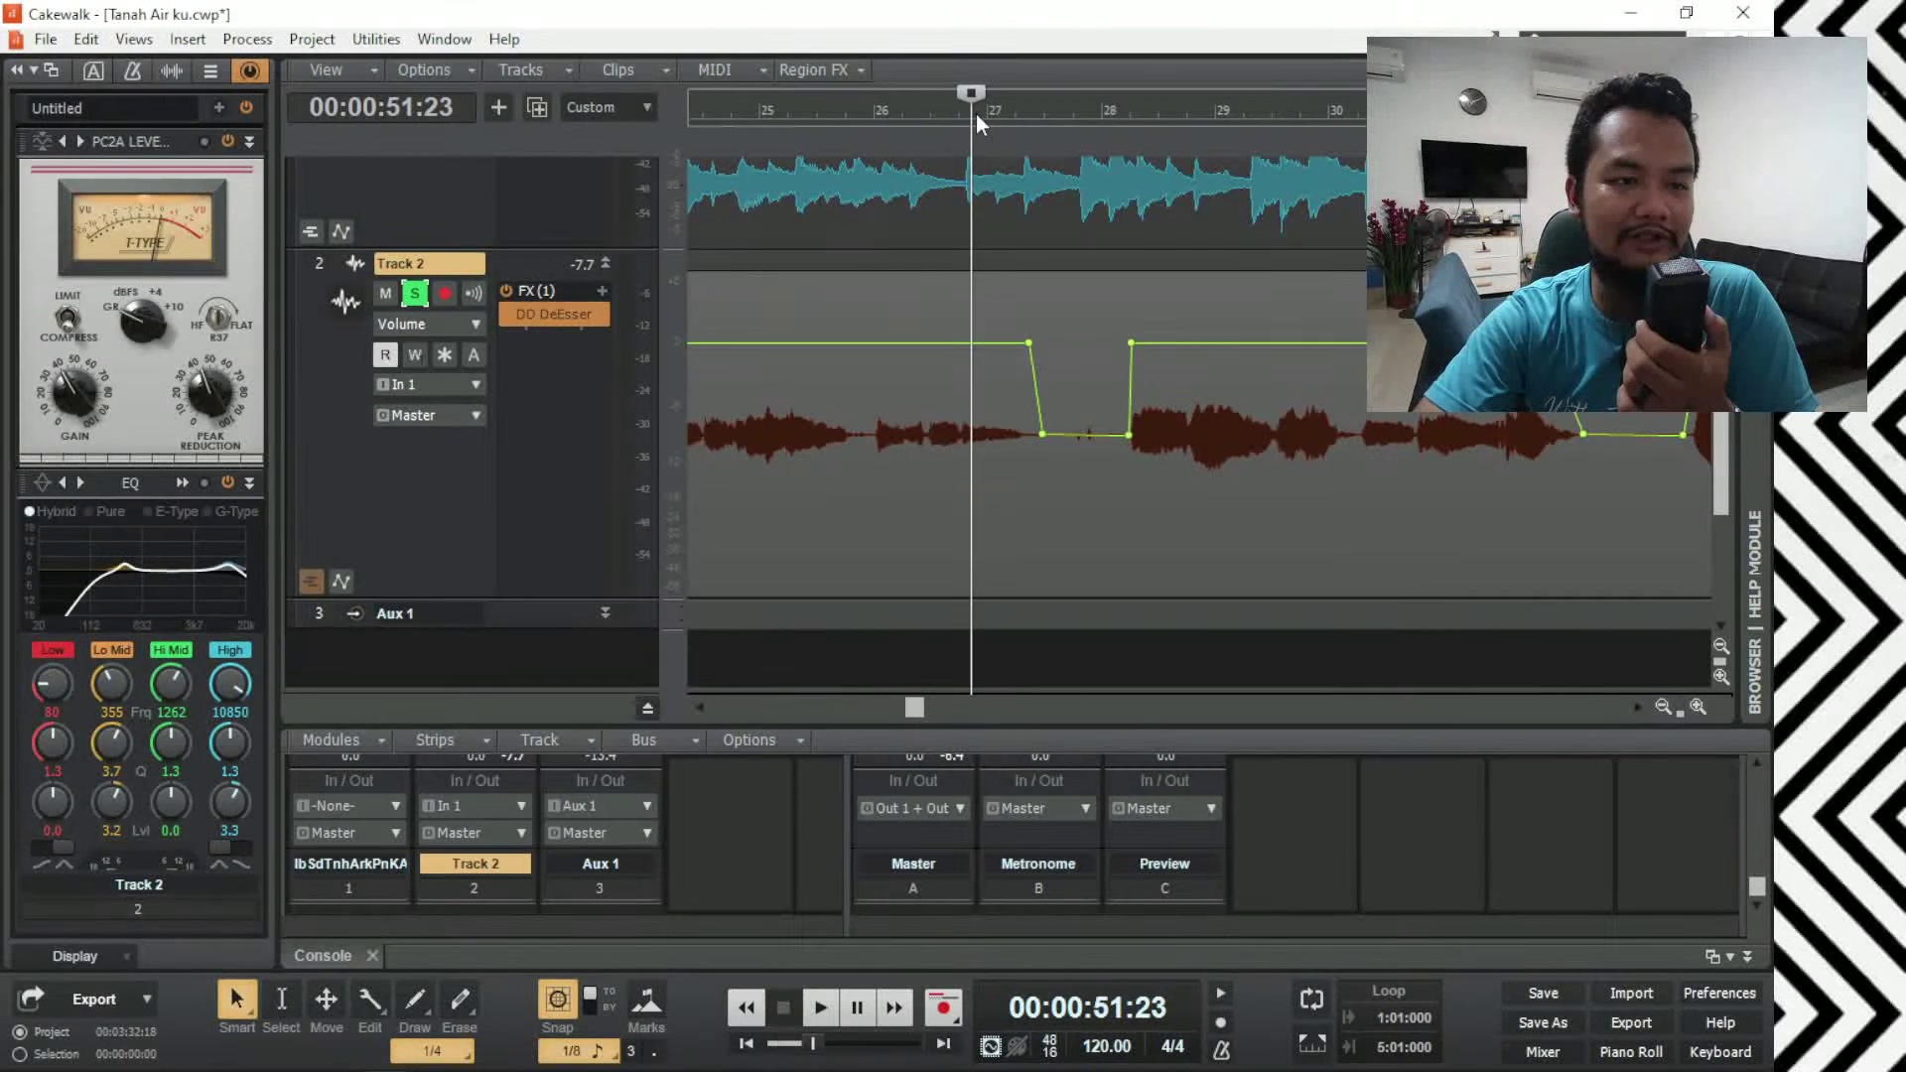
key(space)
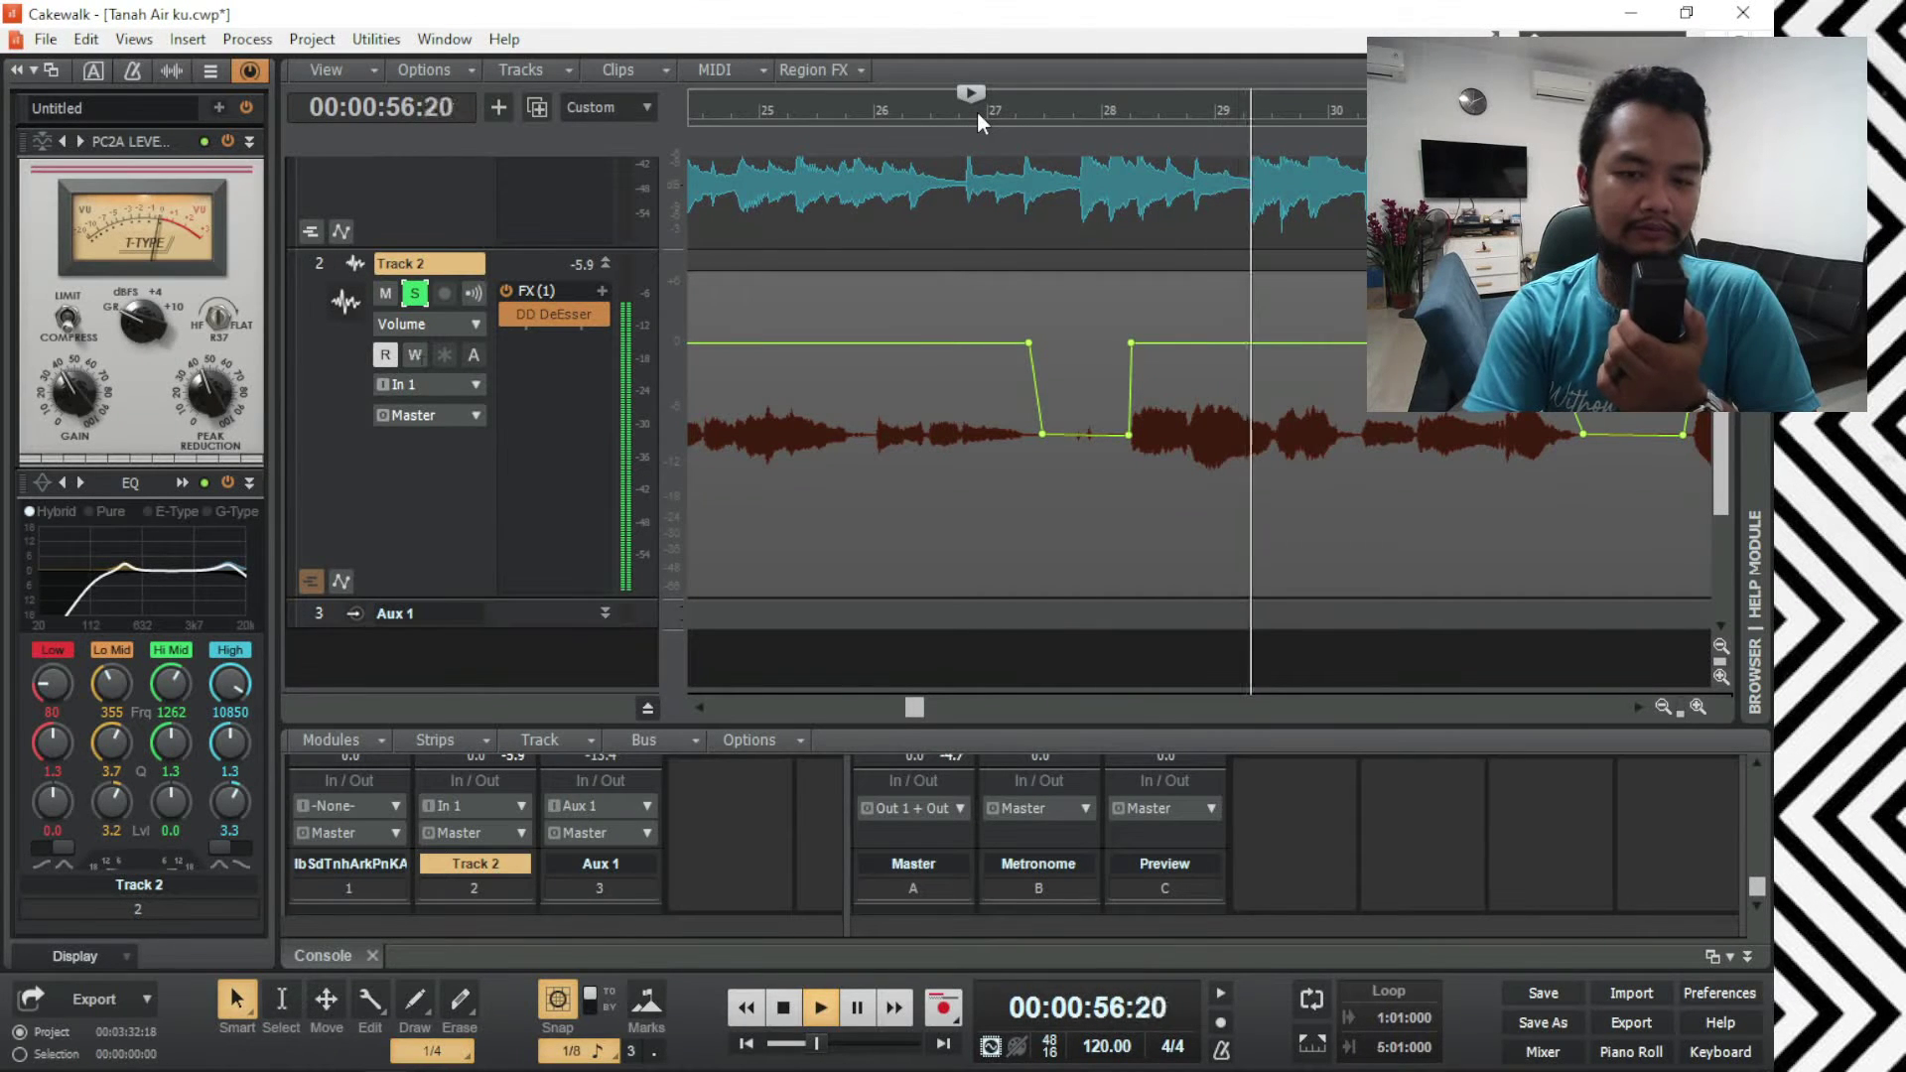
key(space)
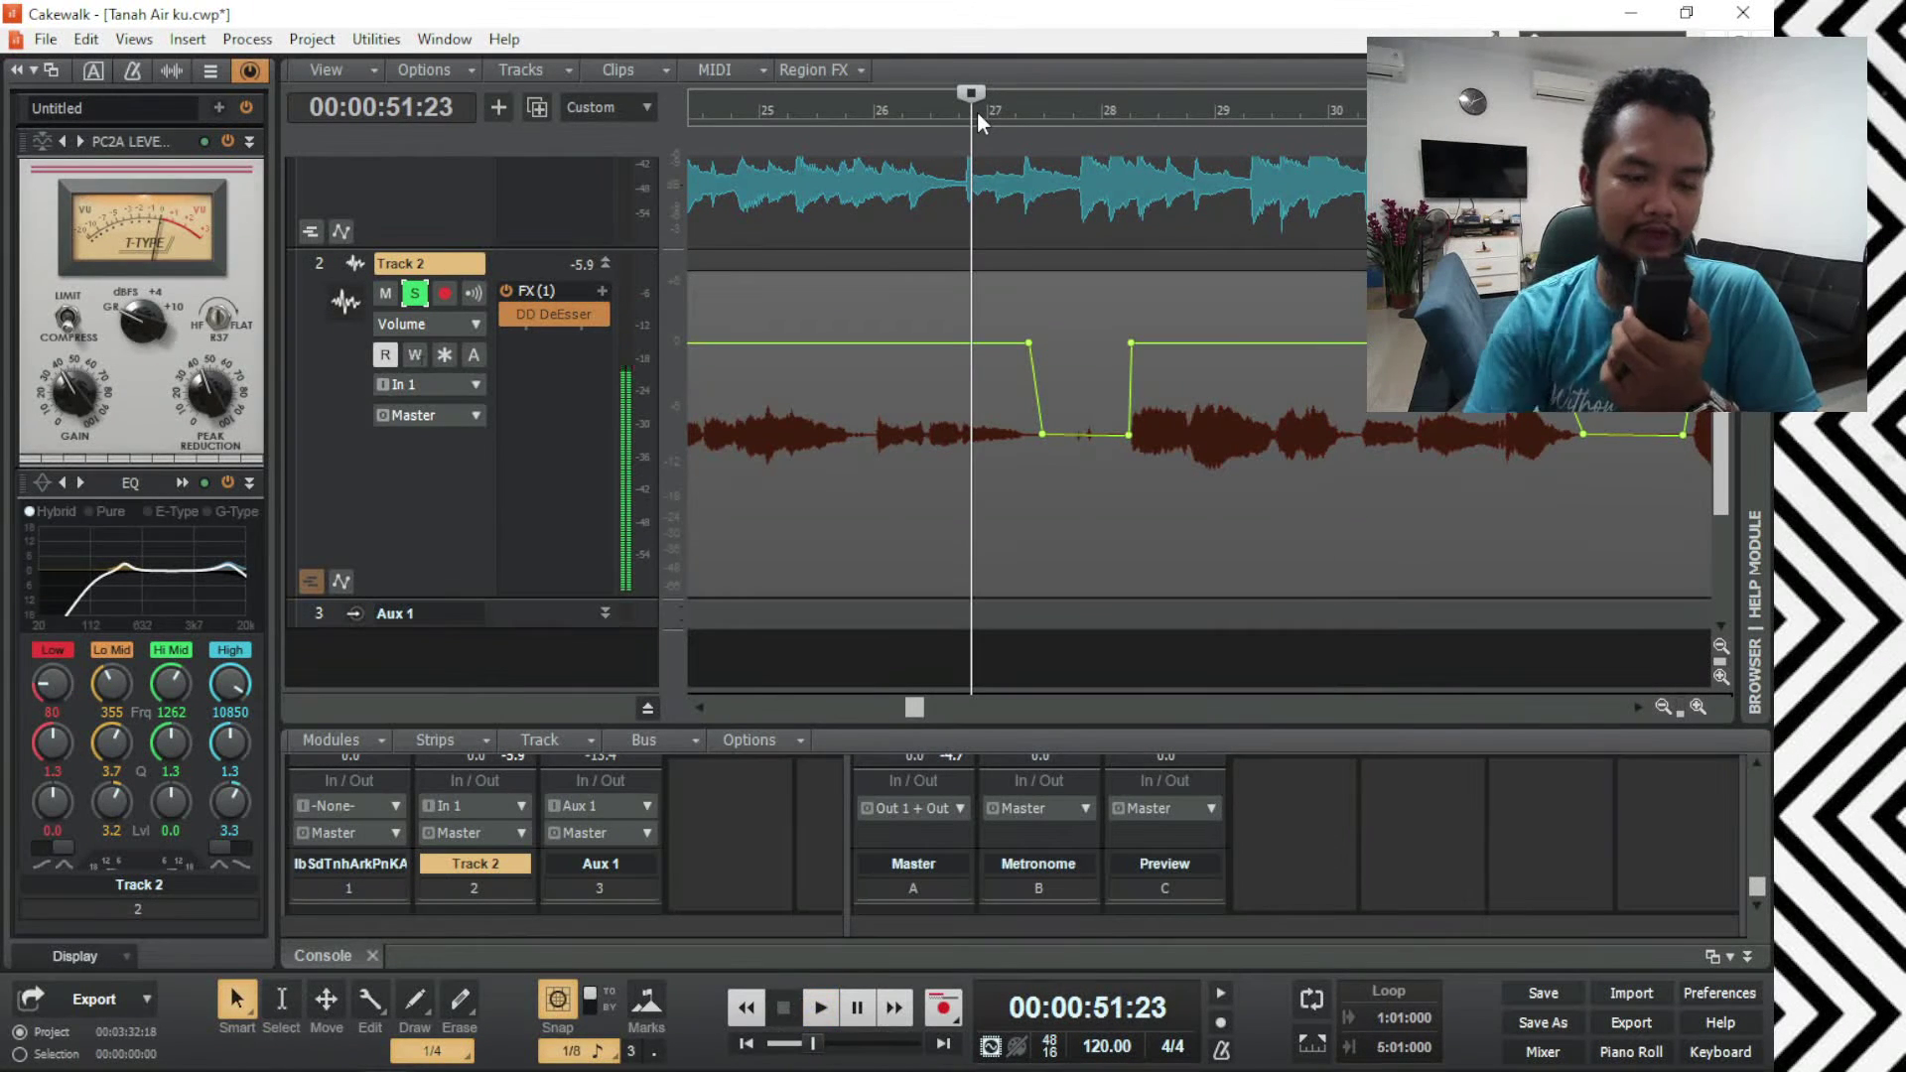
key(space)
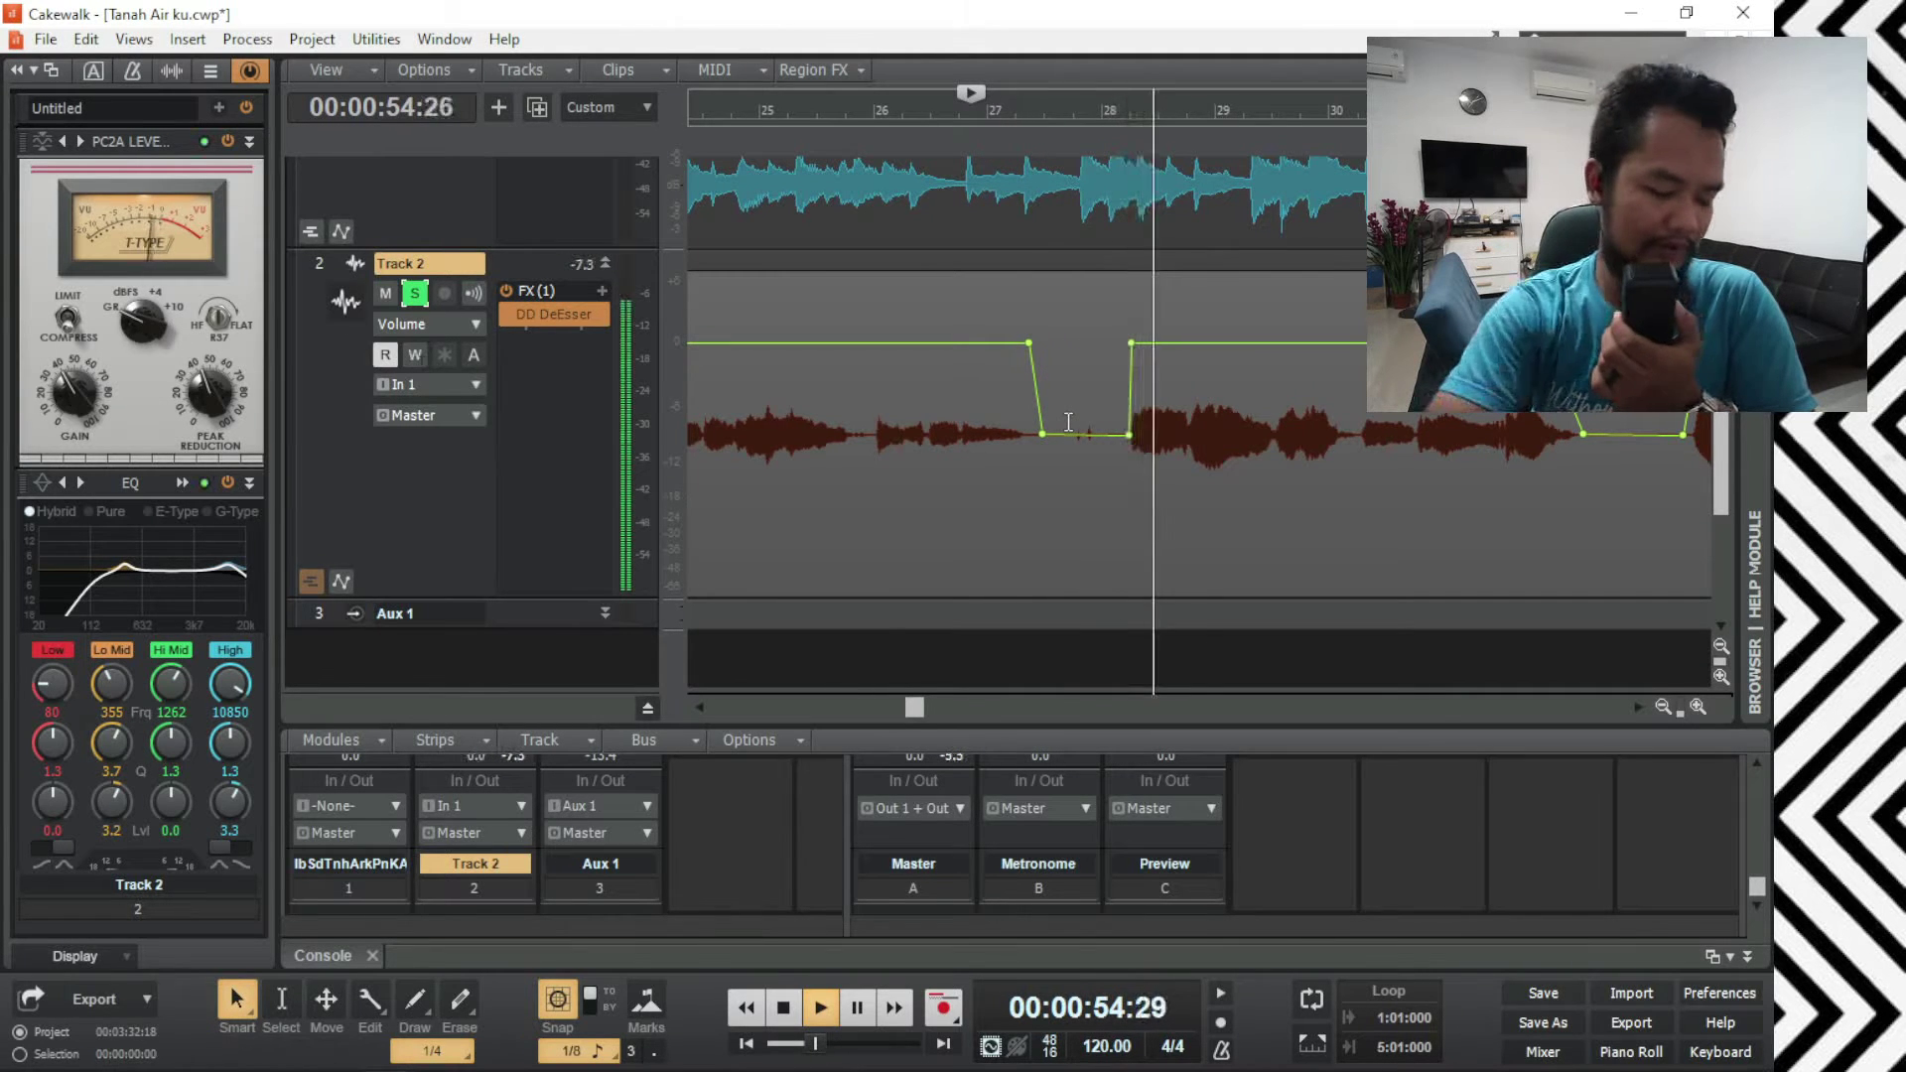
key(space)
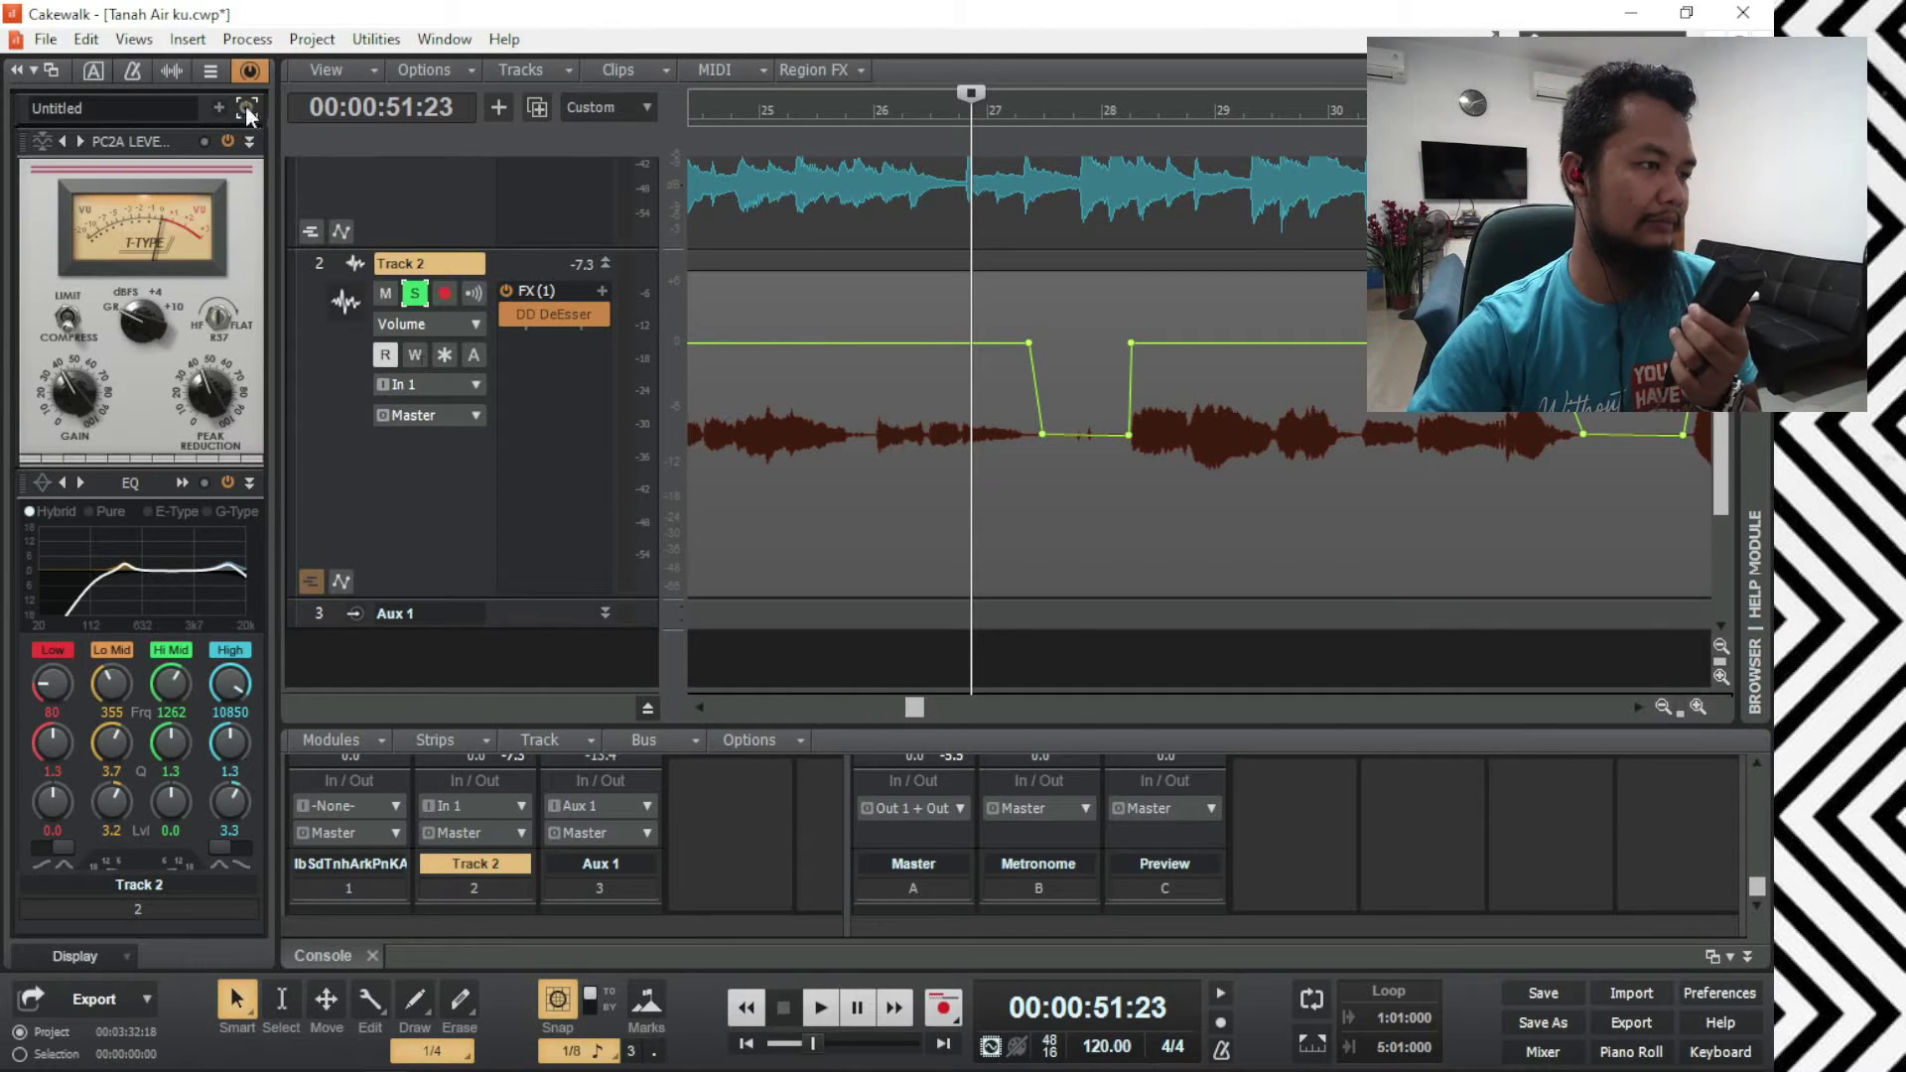
Step: Switch off Track 2's ProChannel modules: PC2A leveler, EQ, compressor, Tube and Console-C
click(227, 483)
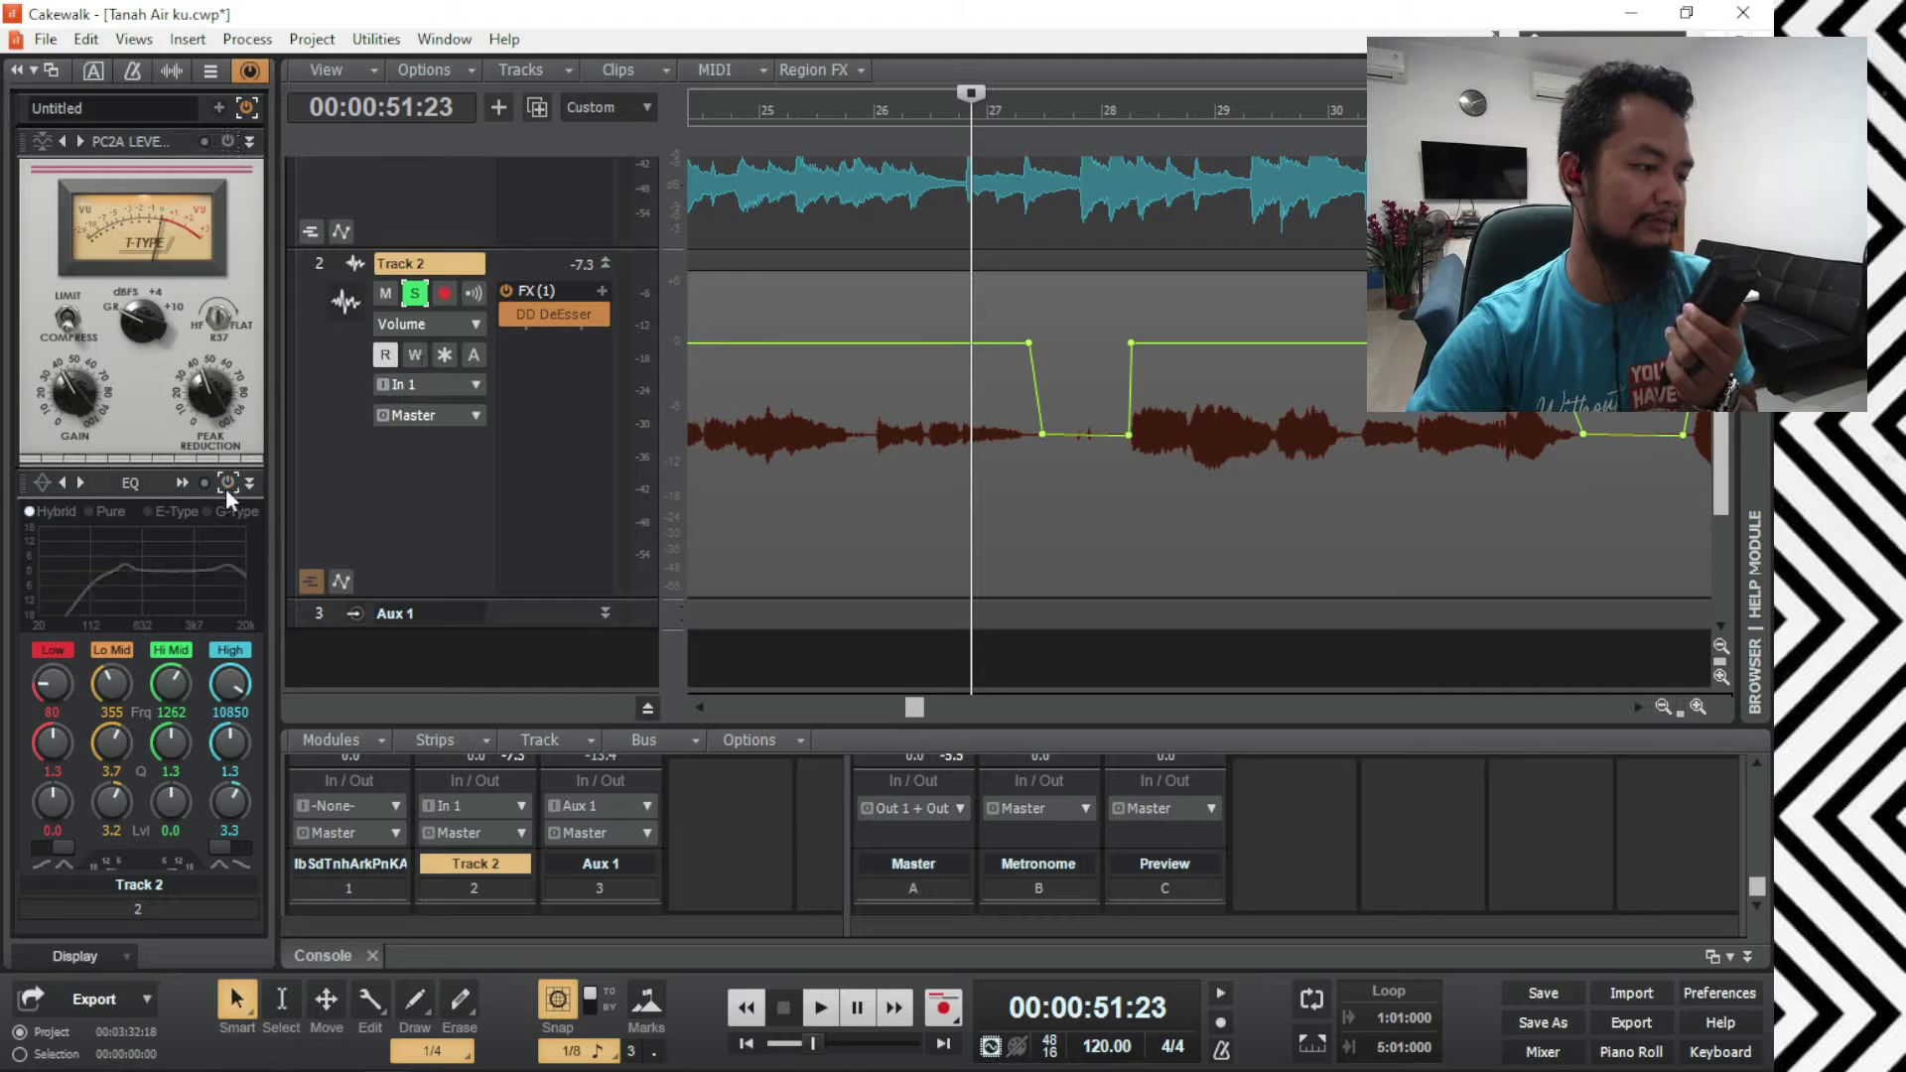
scroll(260, 756, down, 5)
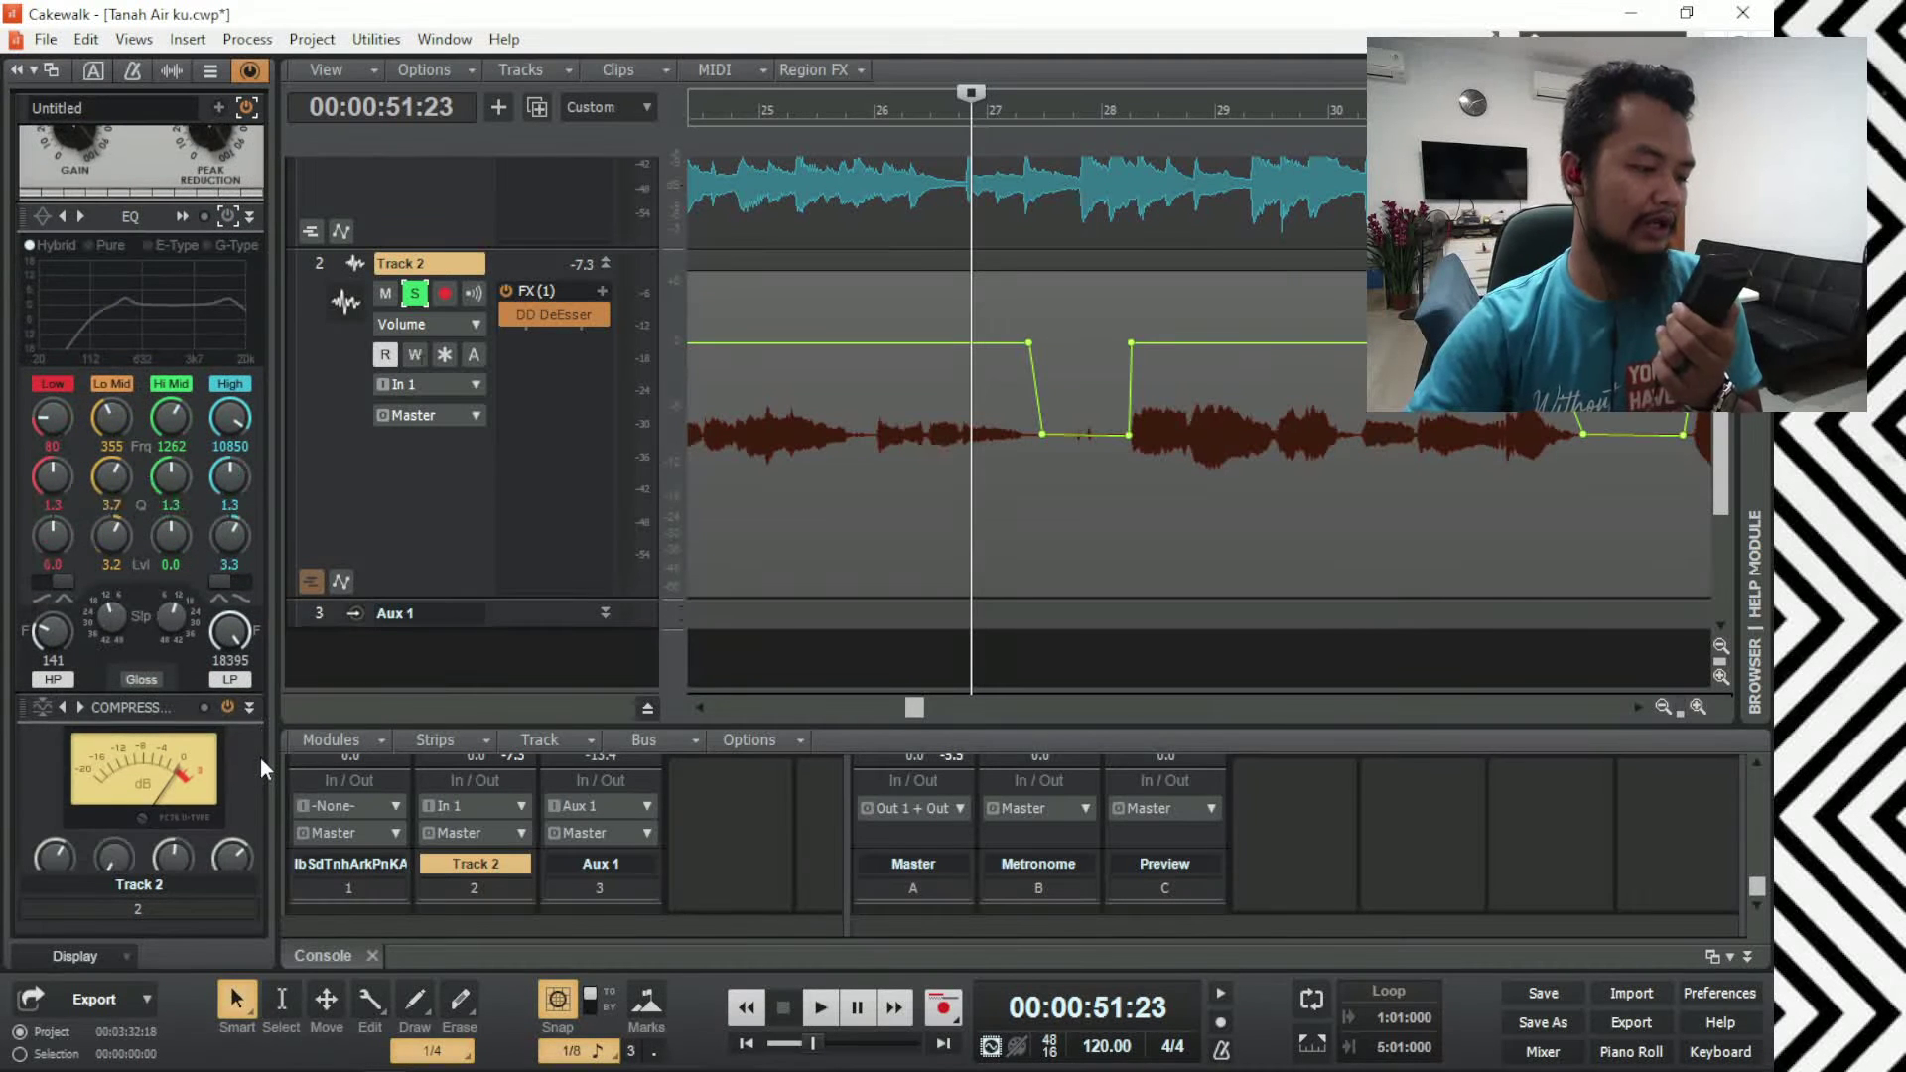
scroll(258, 758, down, 6)
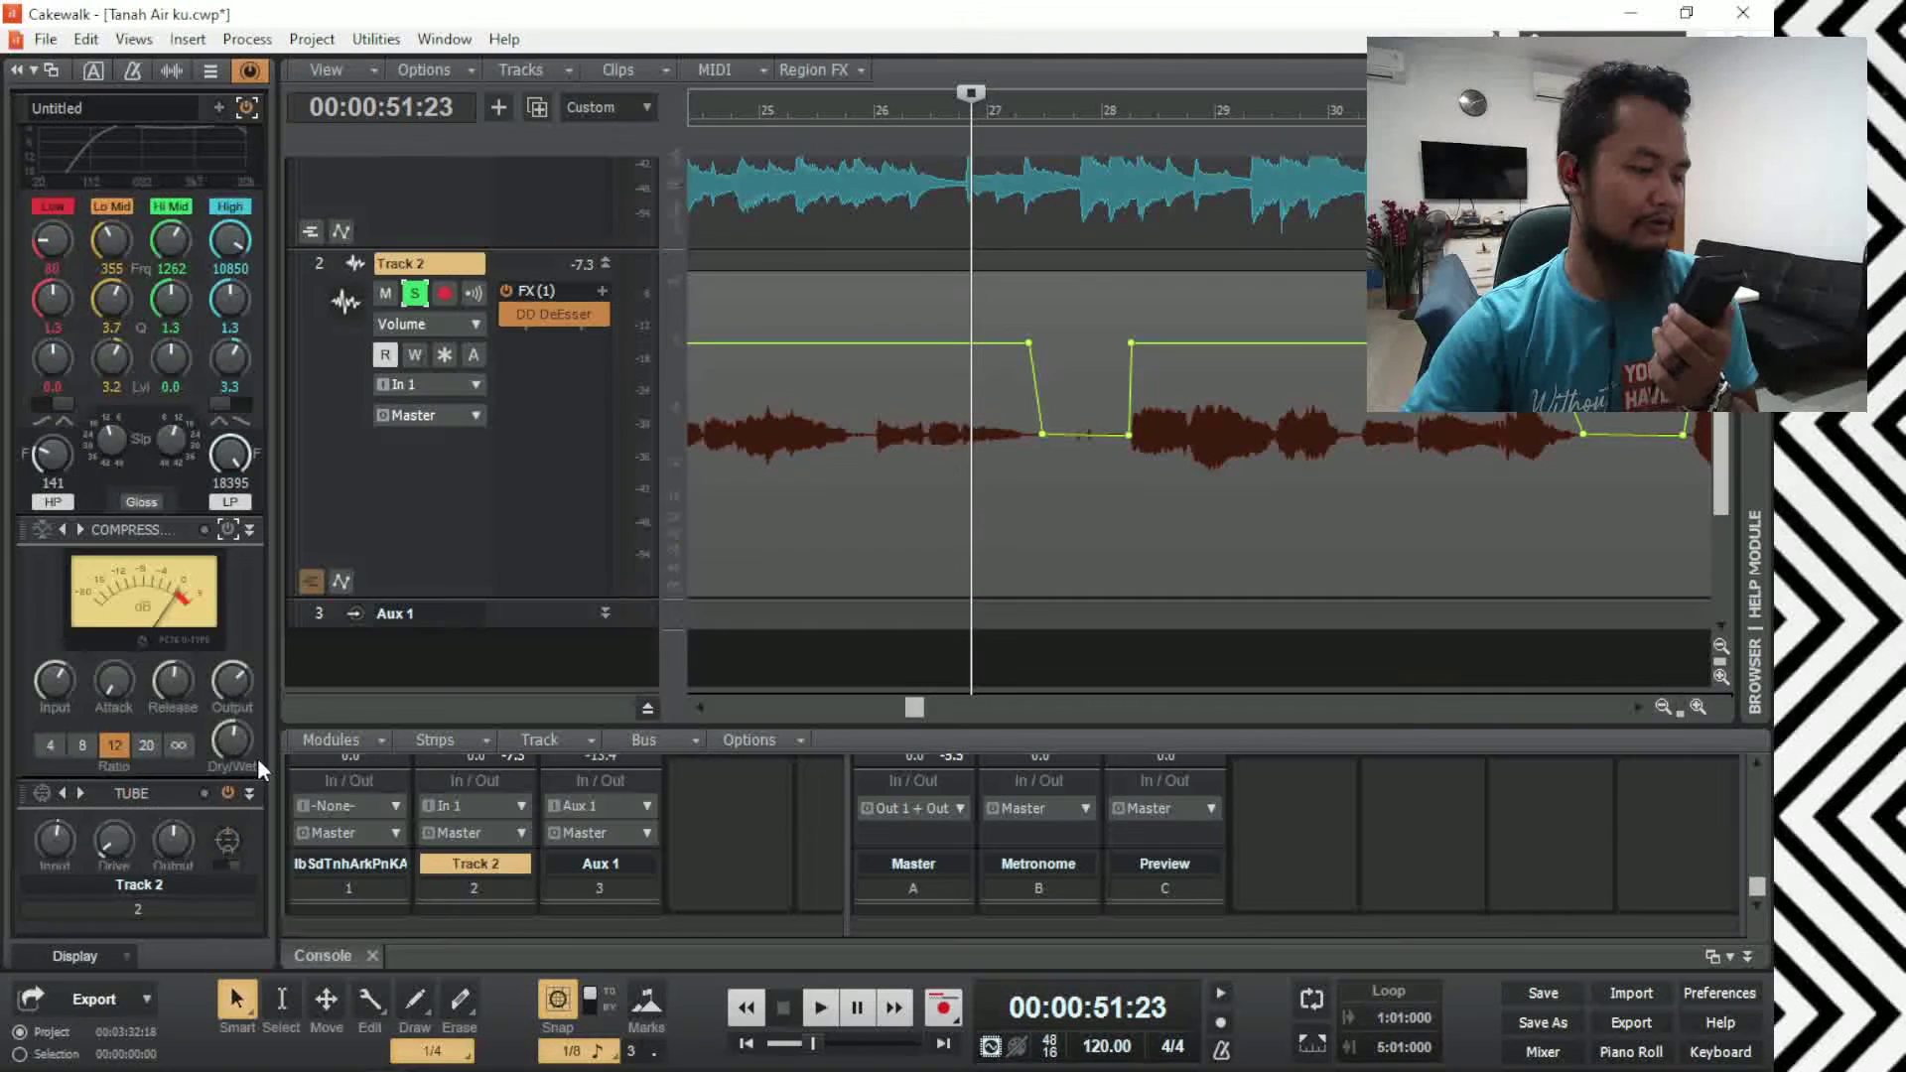
click(228, 675)
click(229, 775)
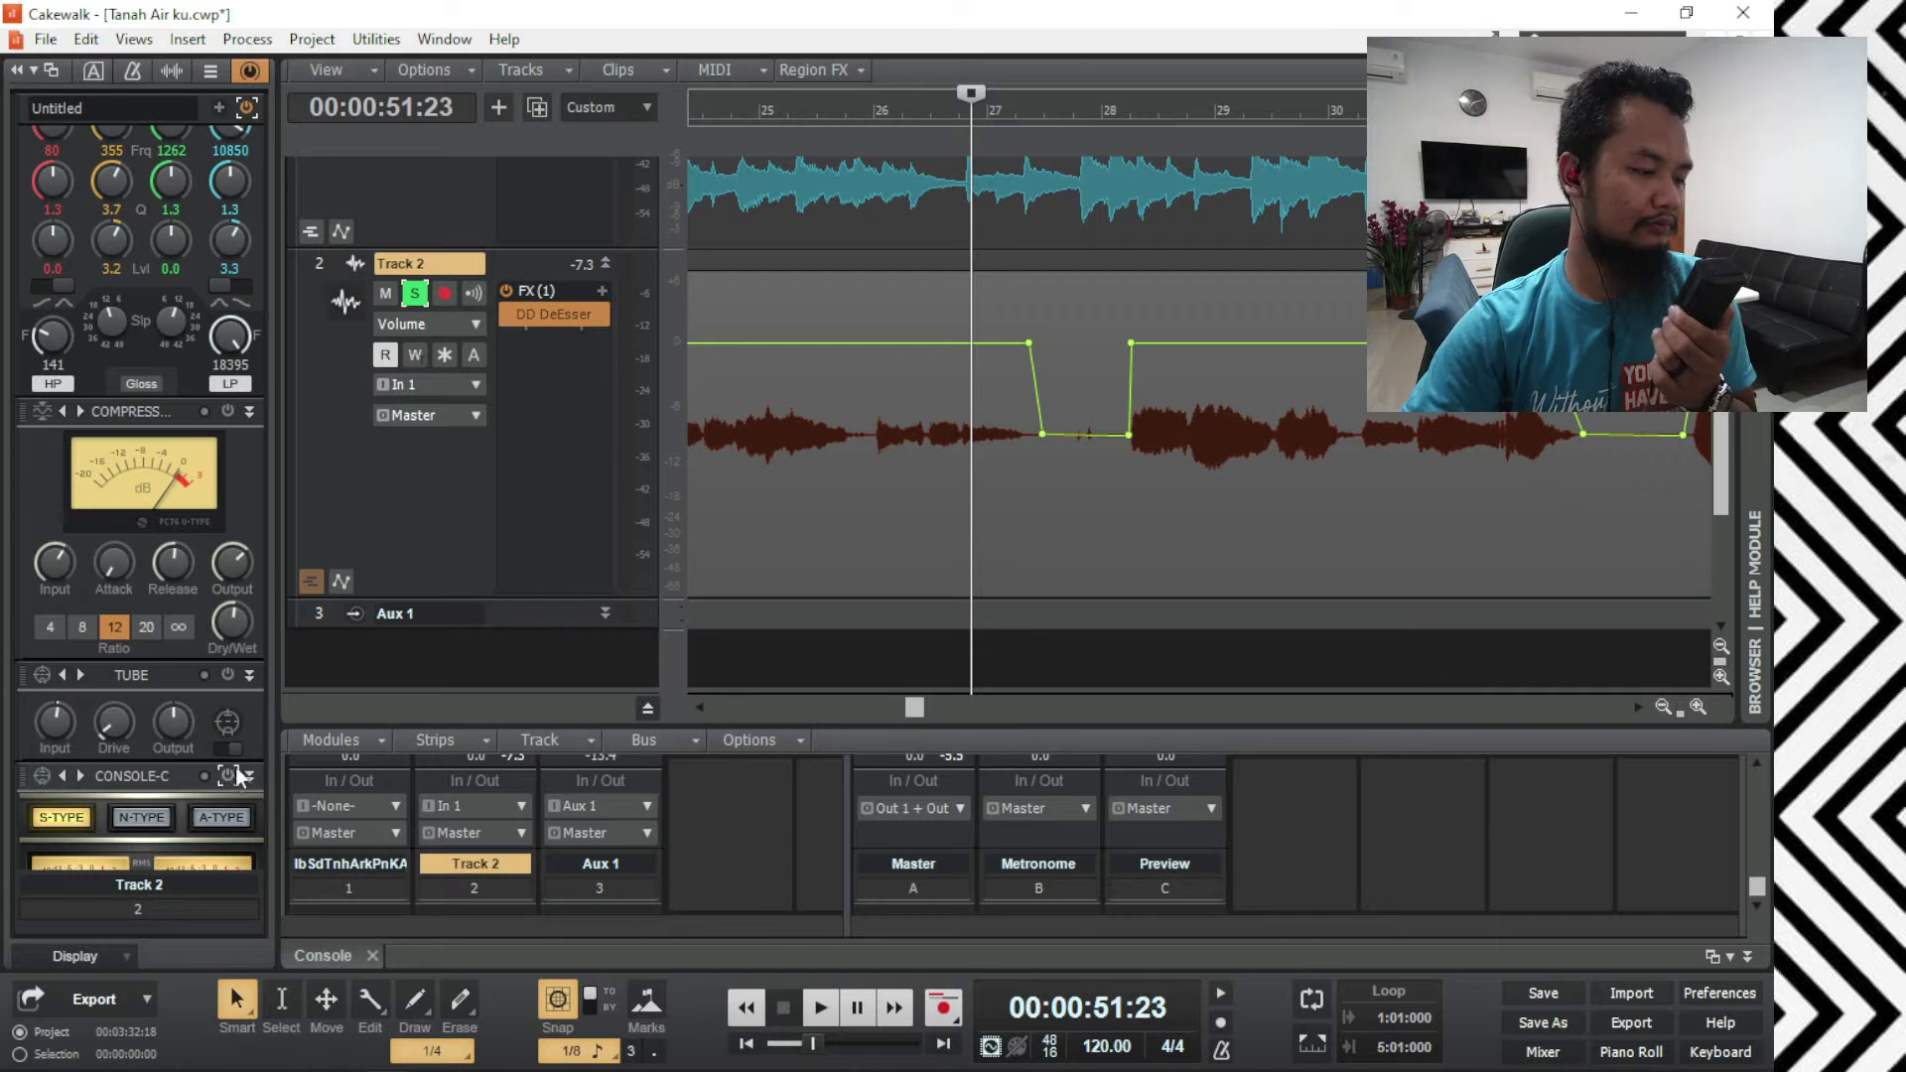
scroll(262, 676, down, 3)
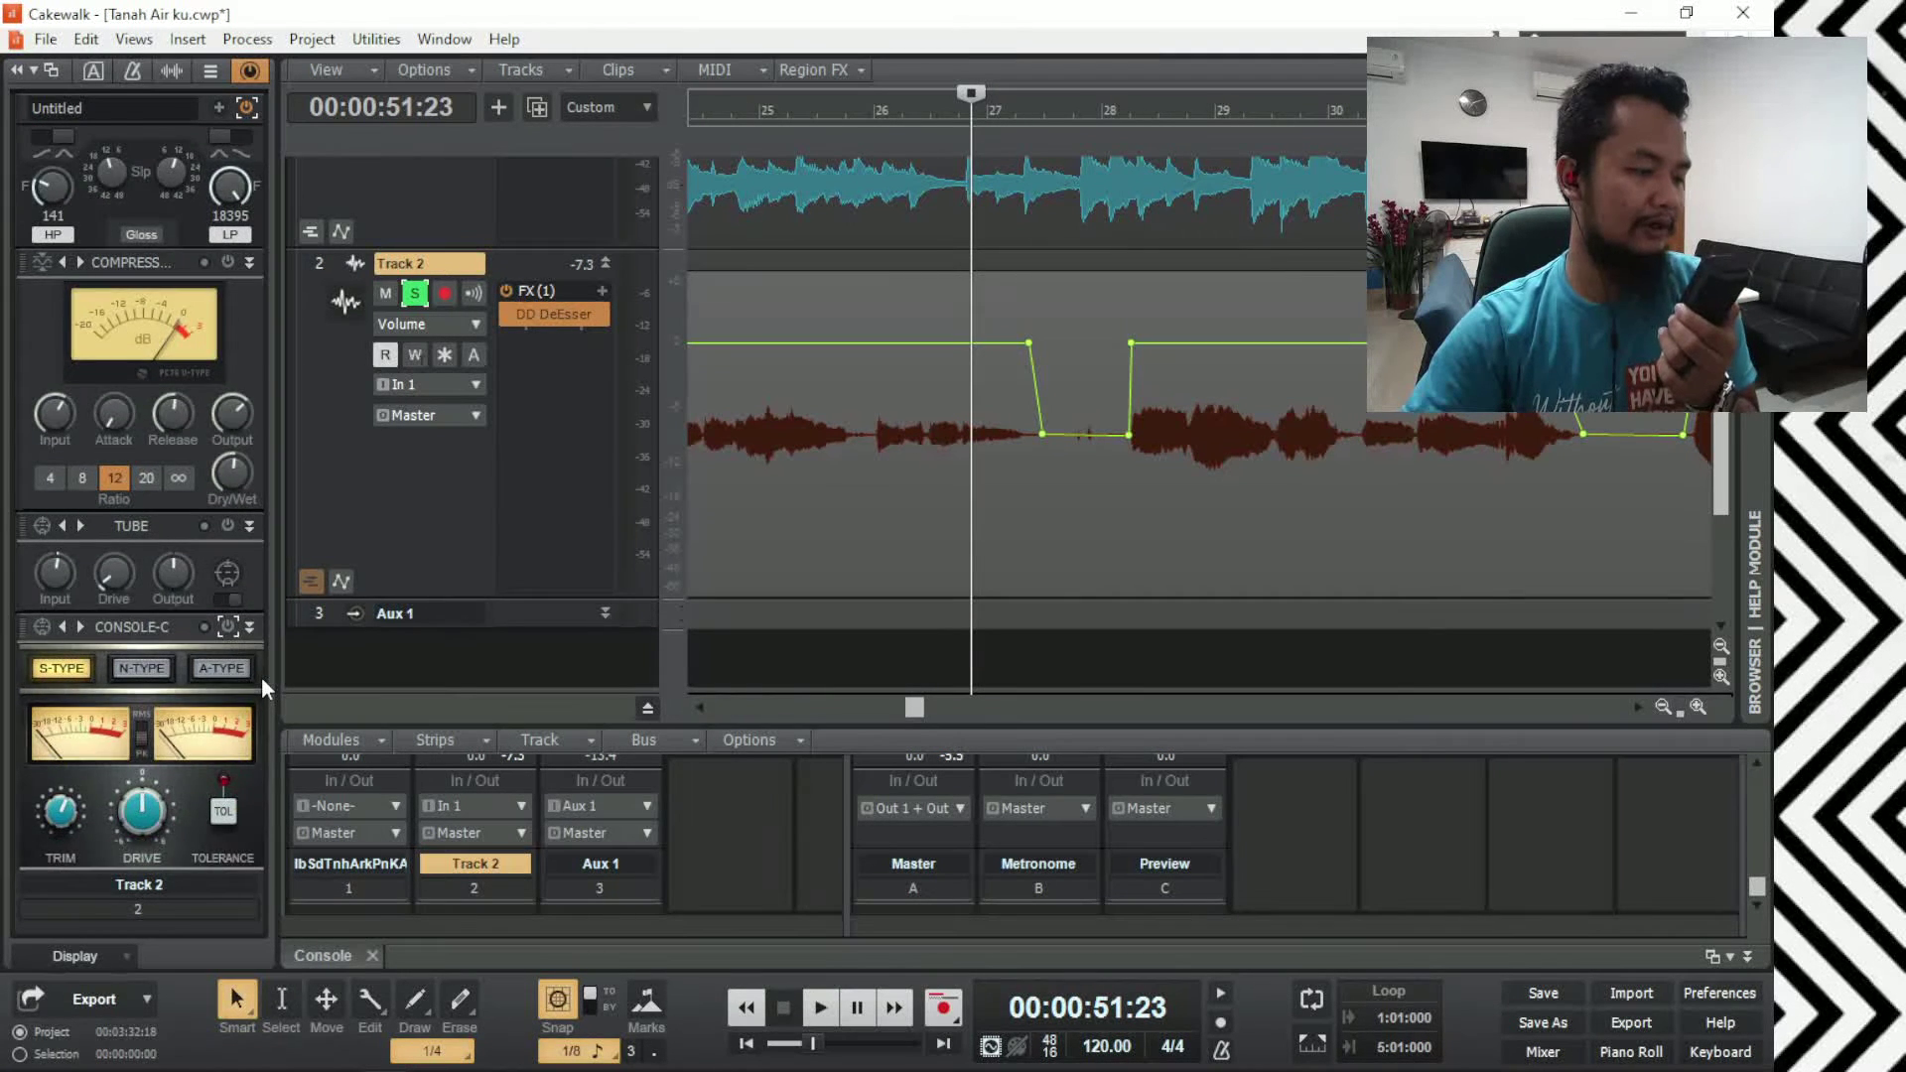
scroll(262, 676, up, 8)
scroll(262, 663, up, 5)
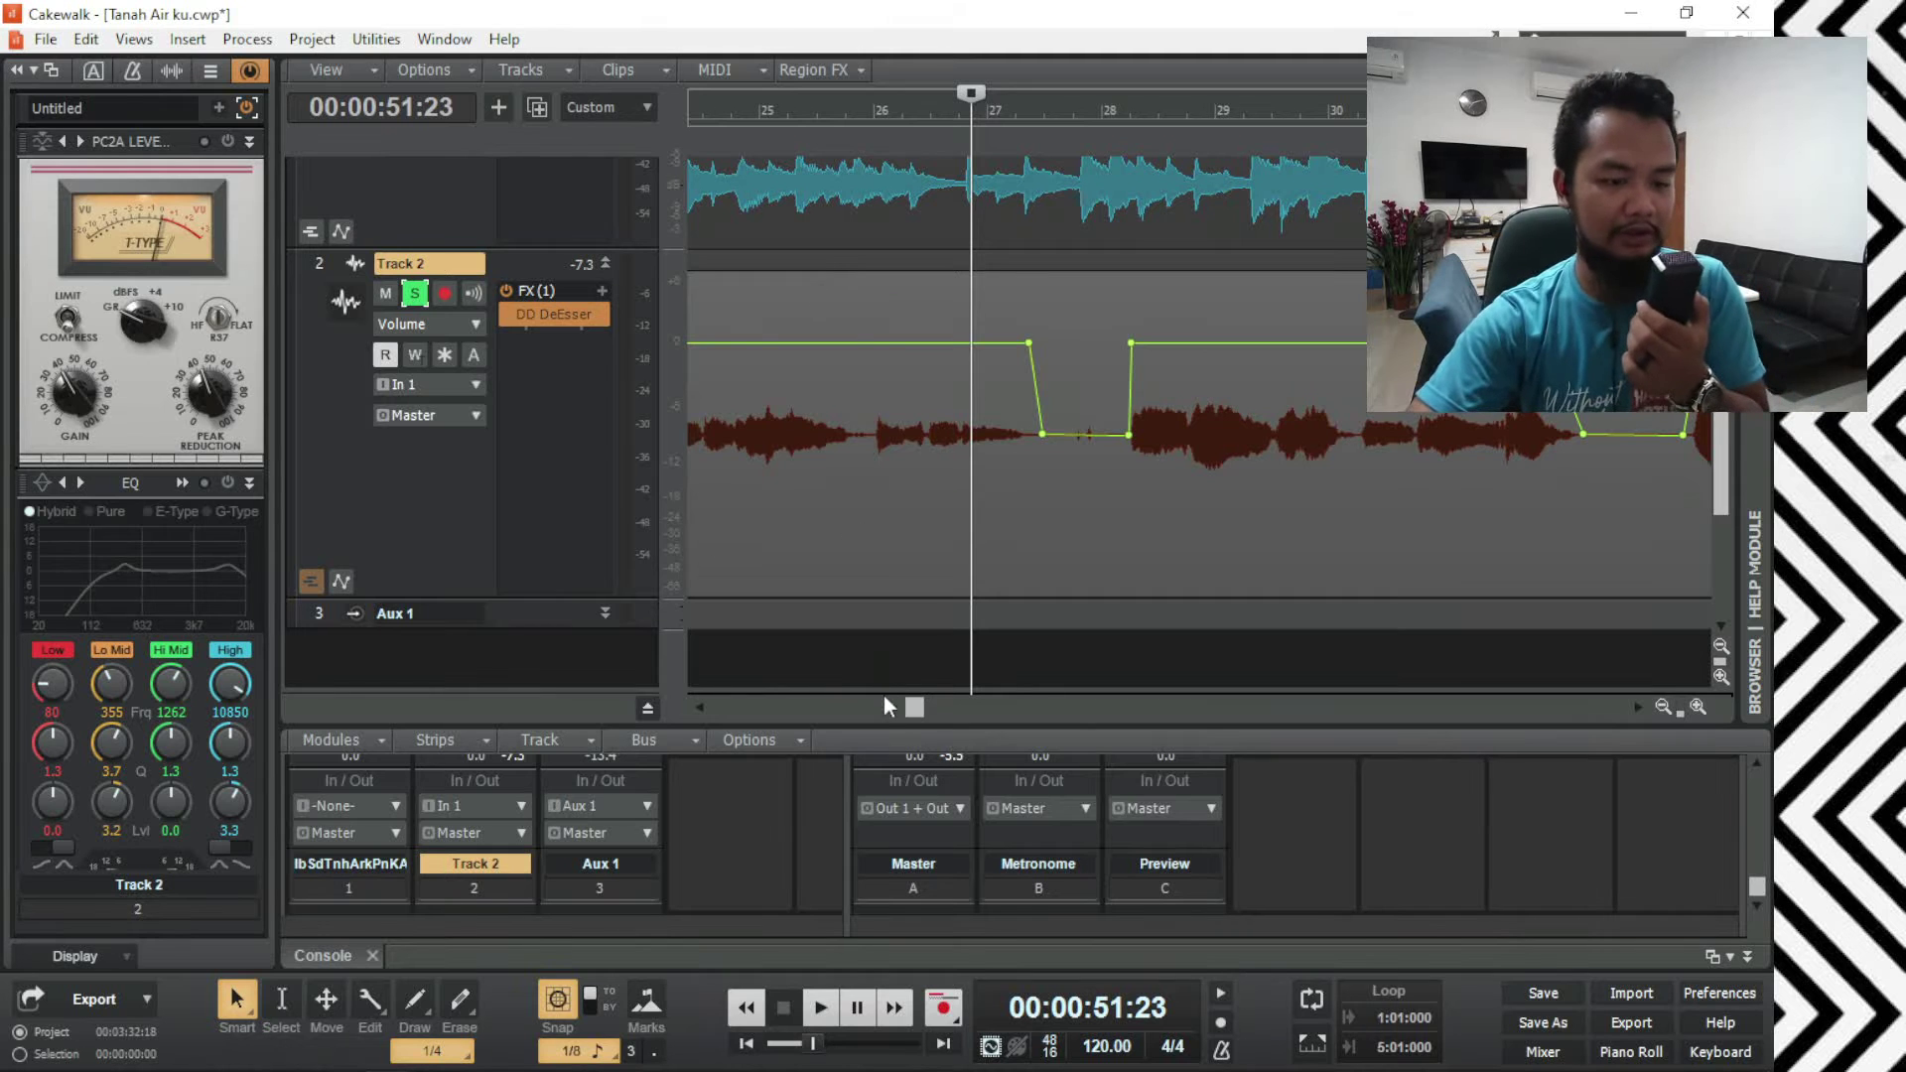
Step: Play the soloed Track 2 from just before bar 12, where the vocal begins
drag(913, 712, 789, 732)
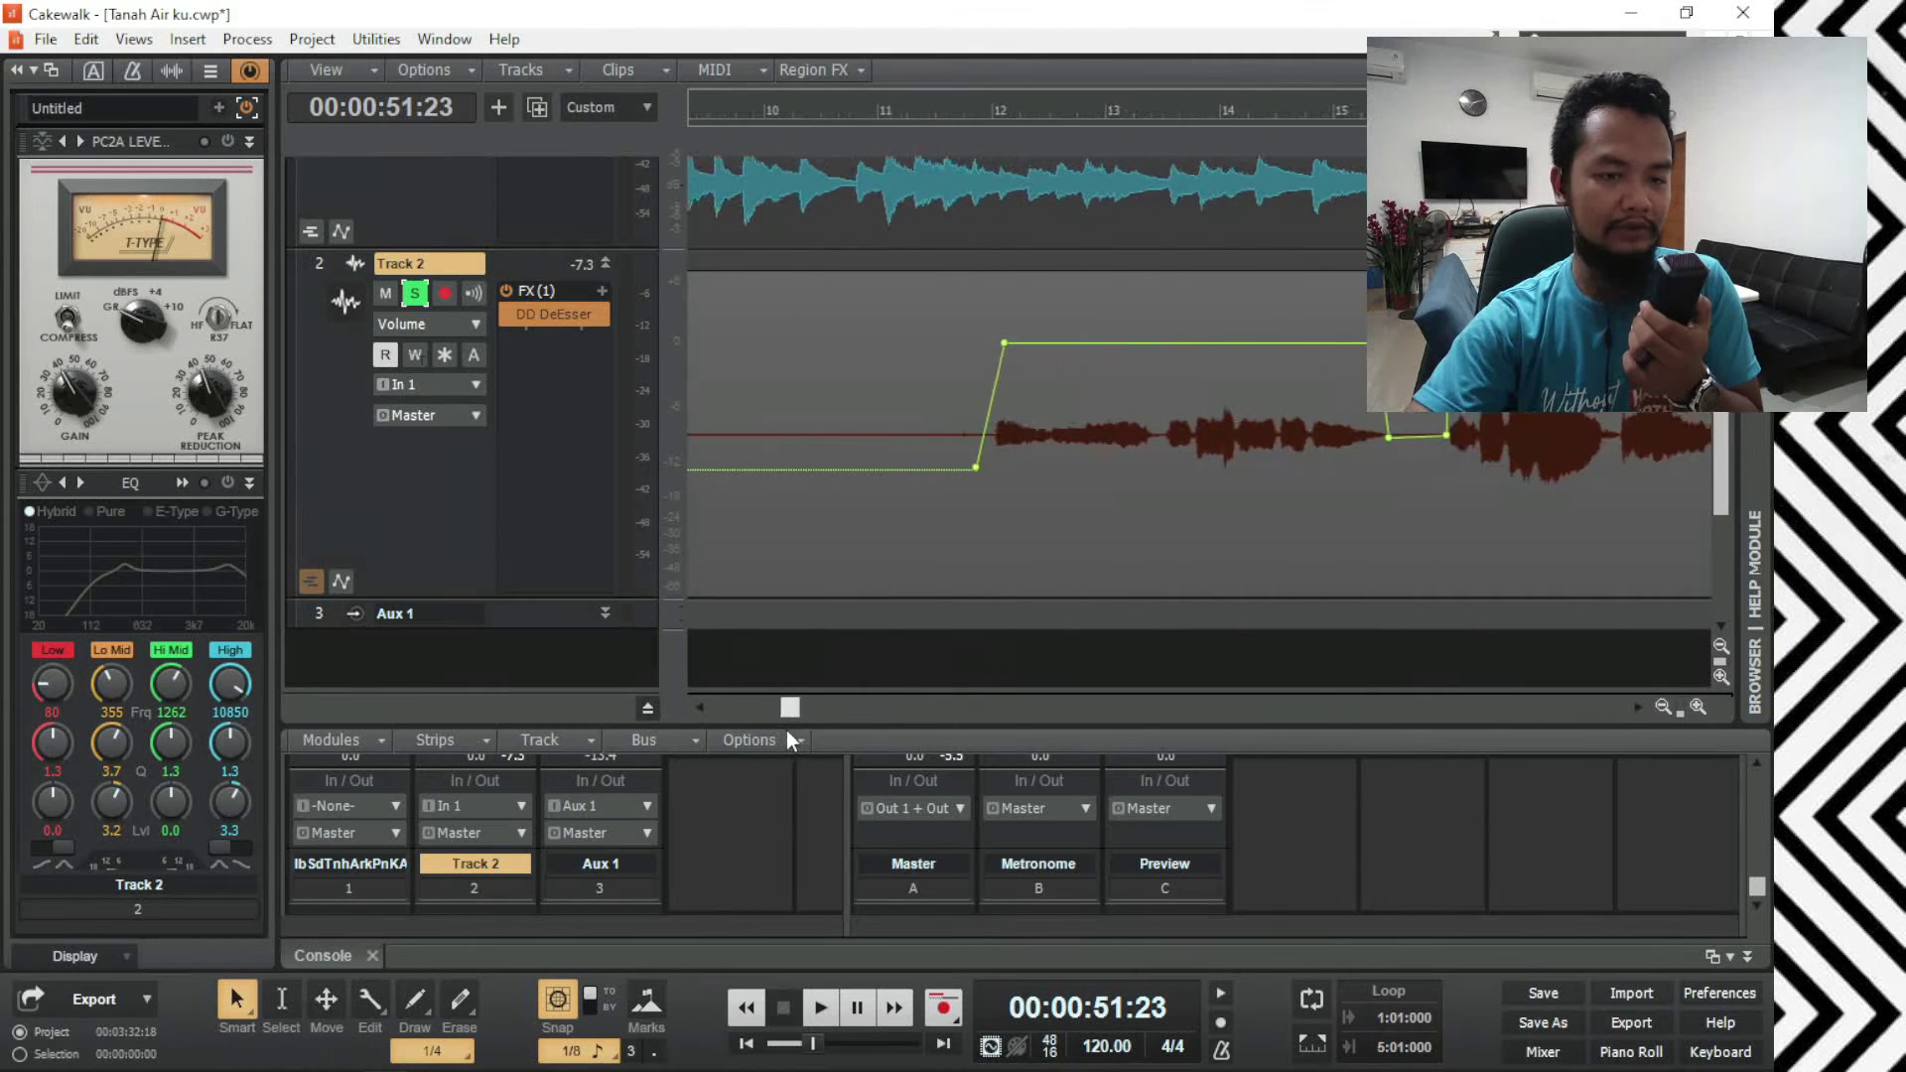
click(953, 110)
key(space)
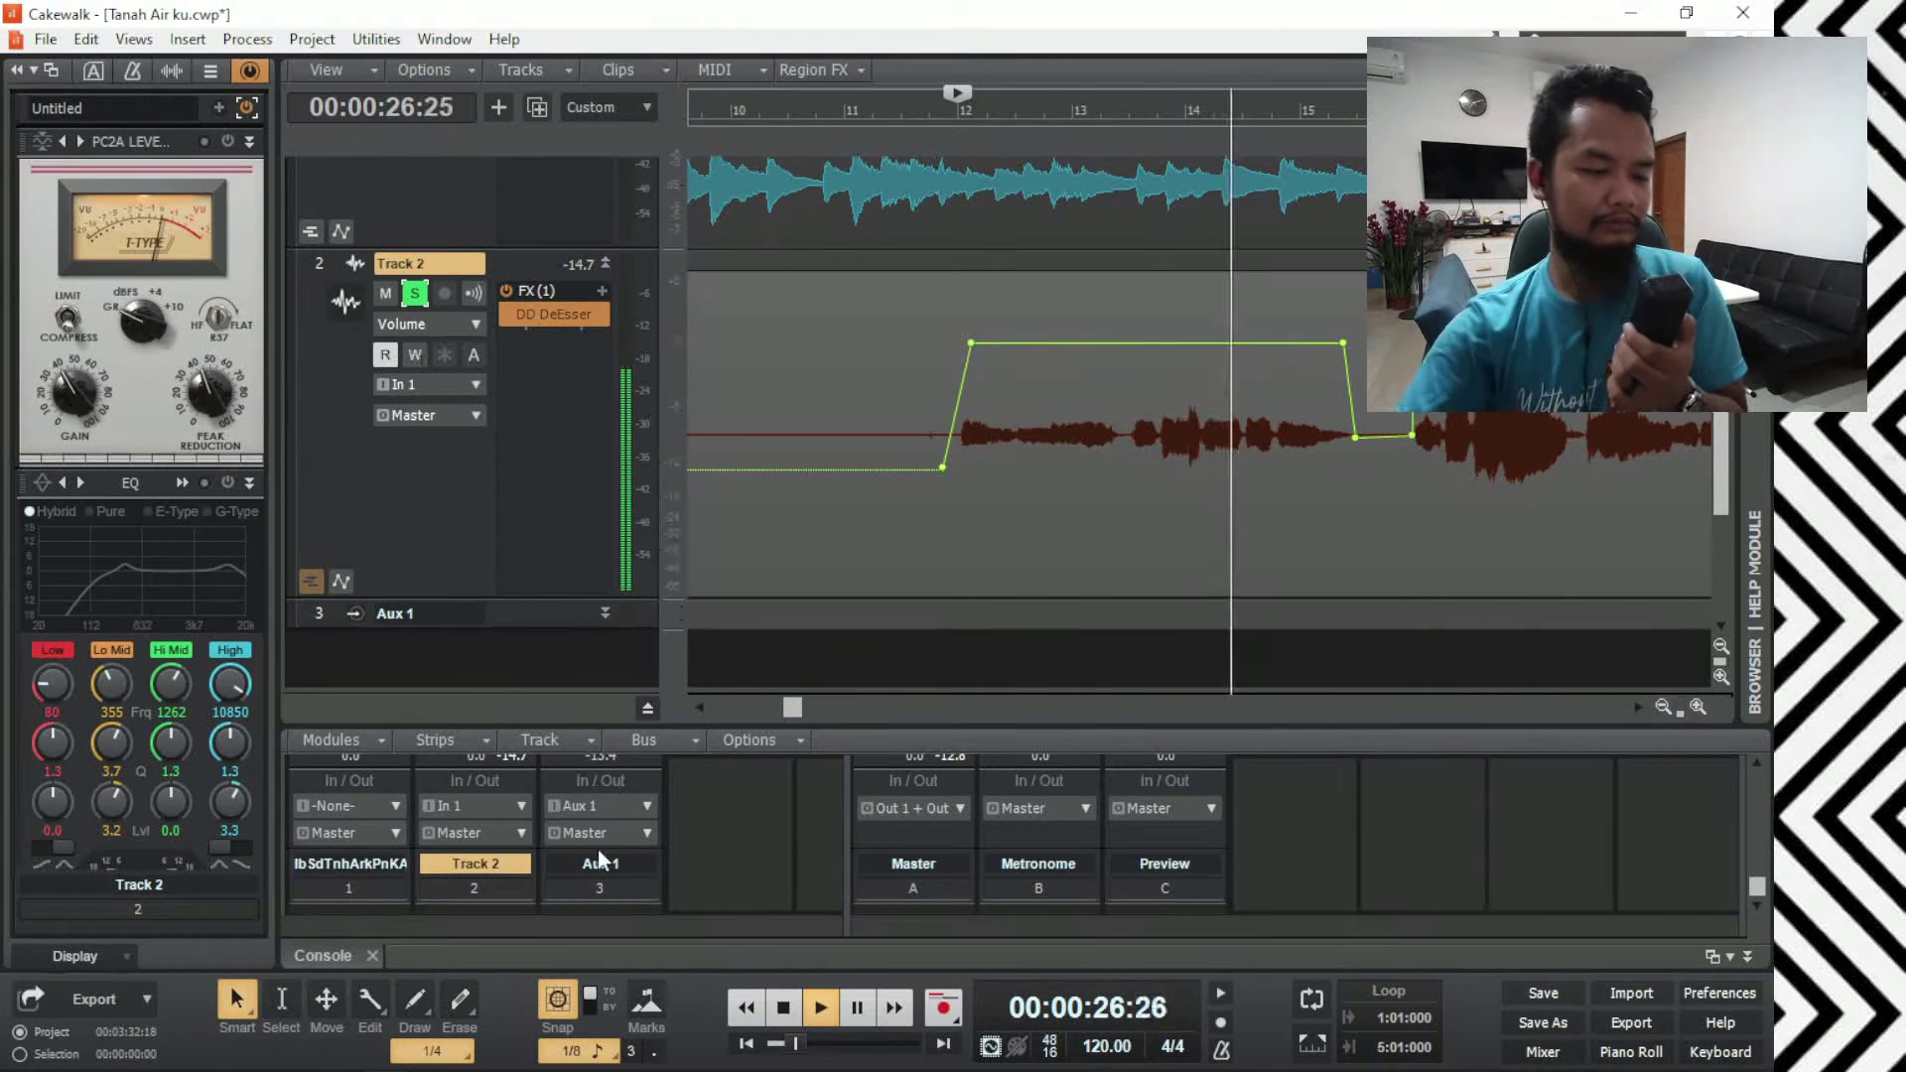
Step: Enlarge the console during playback and bypass the FX racks of Track 2 and the Master bus
scroll(689, 814, up, 2)
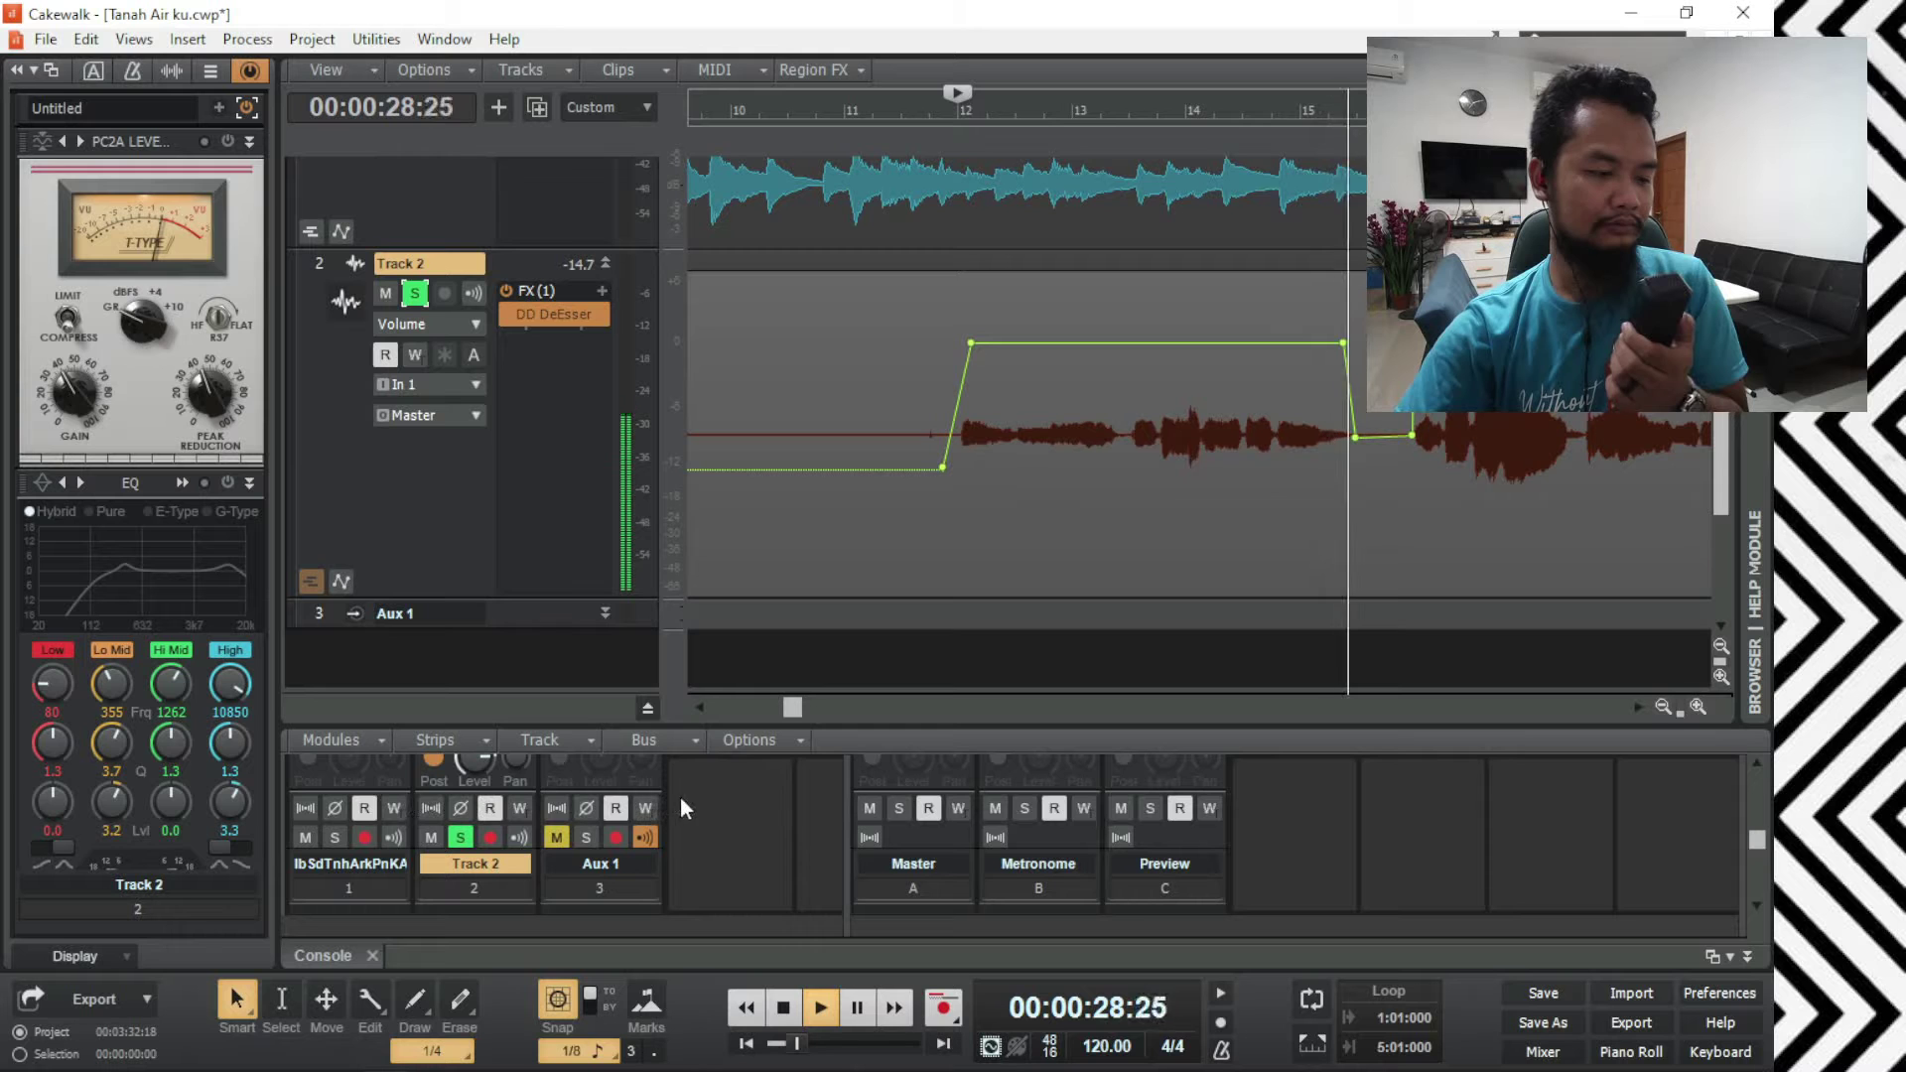
drag(778, 735, 817, 377)
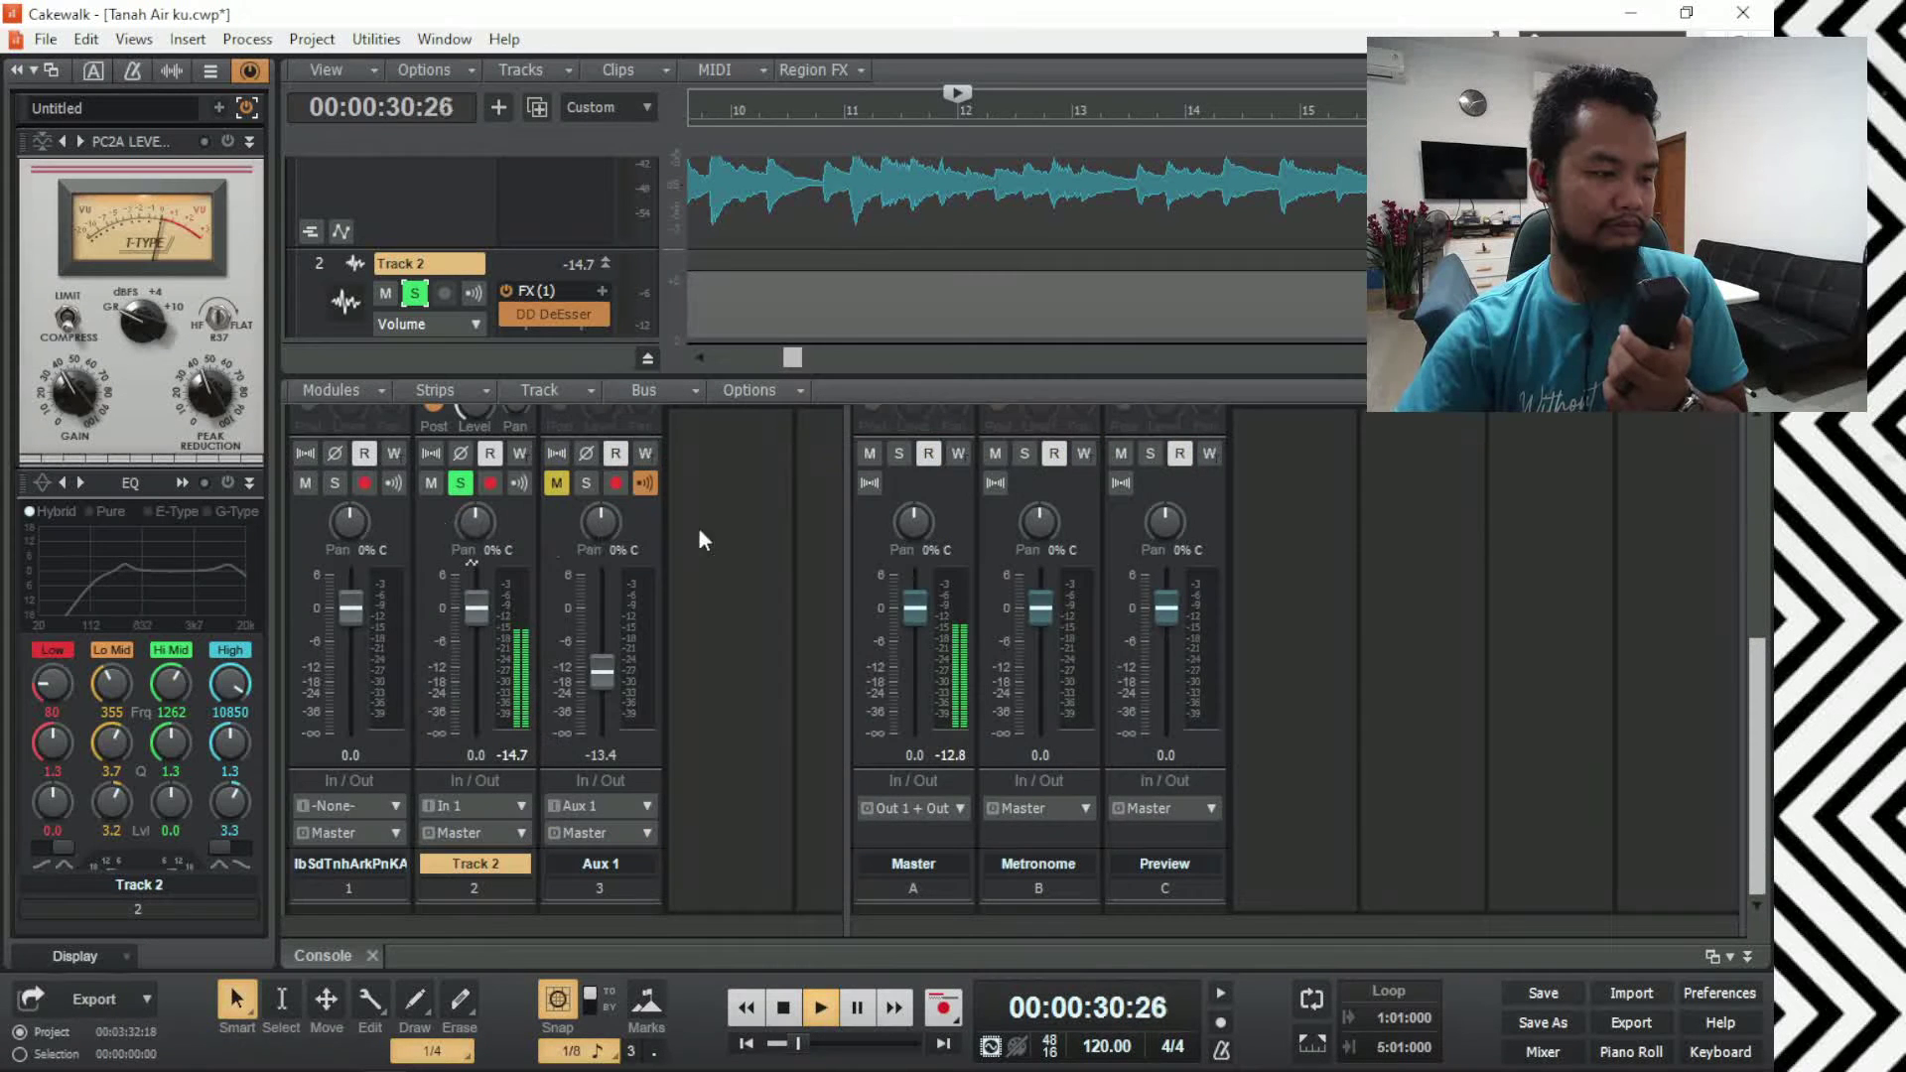
scroll(730, 546, up, 3)
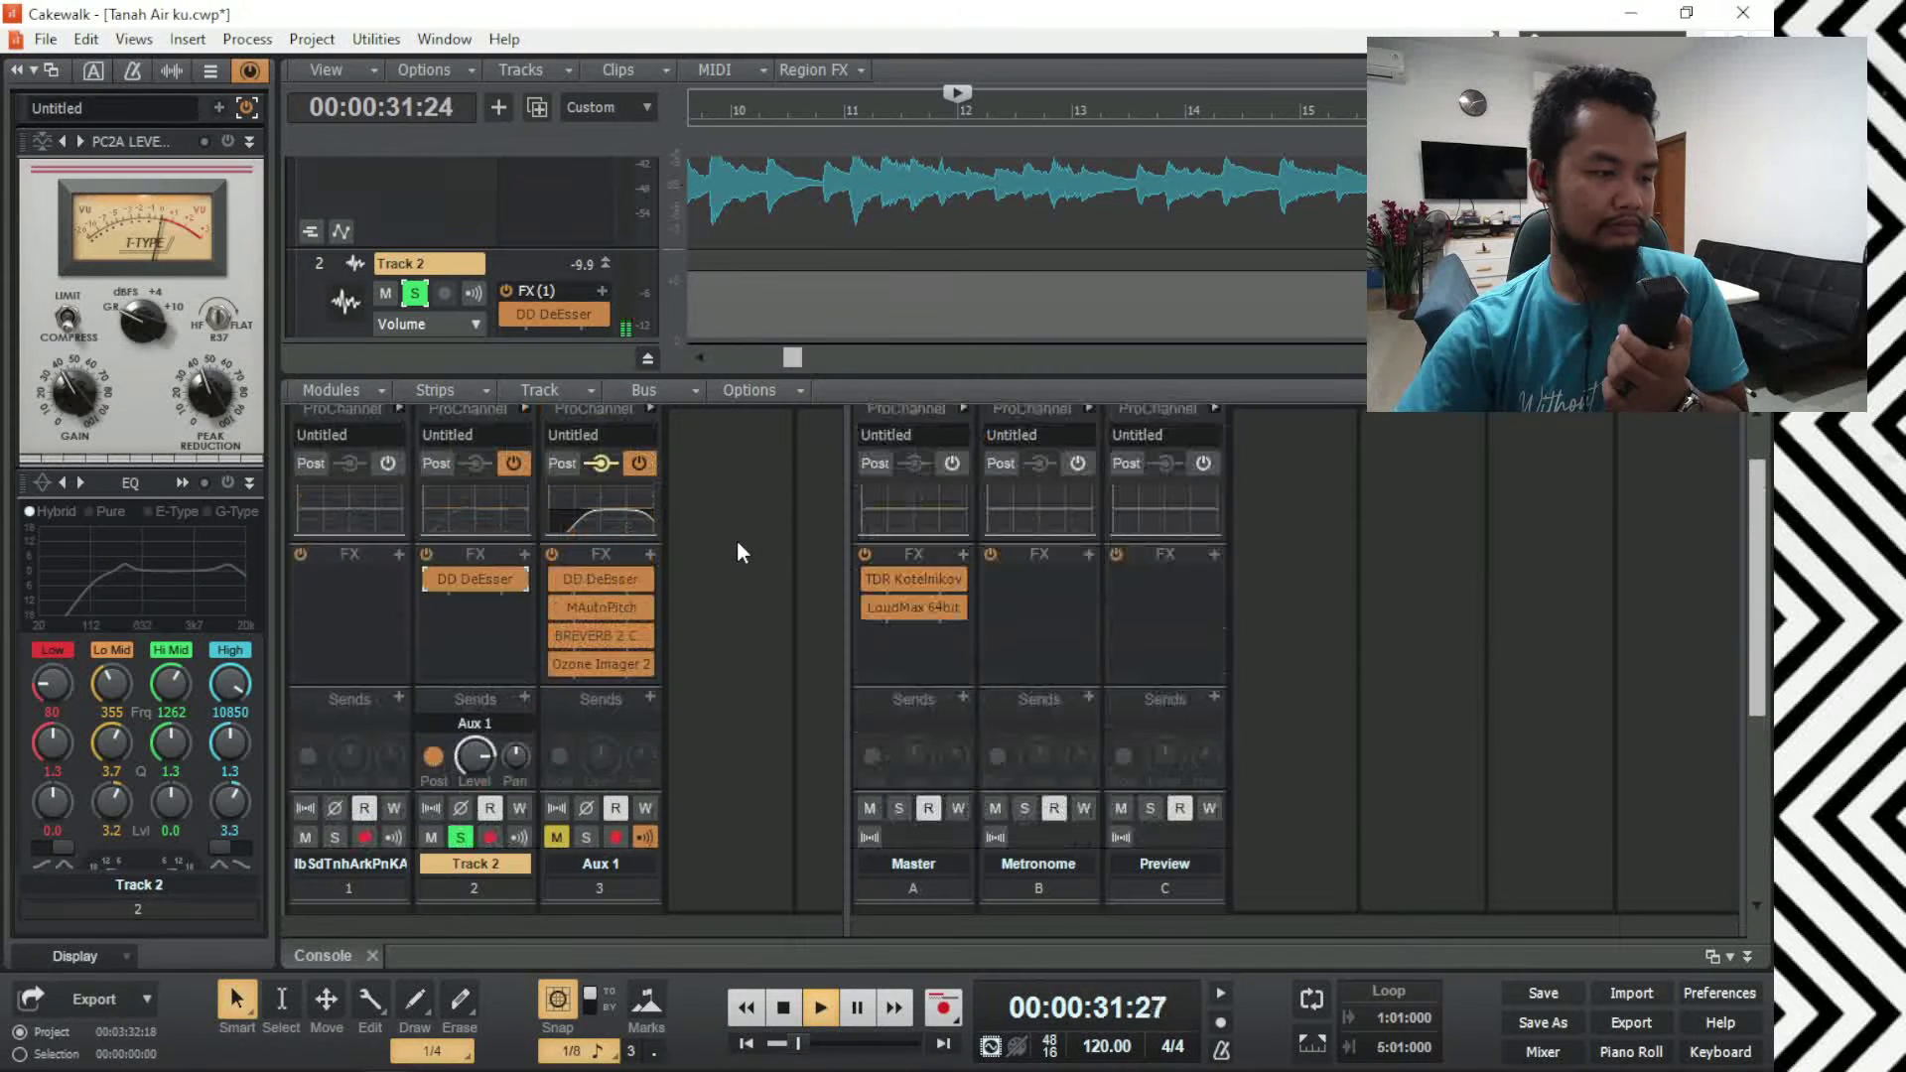
click(428, 554)
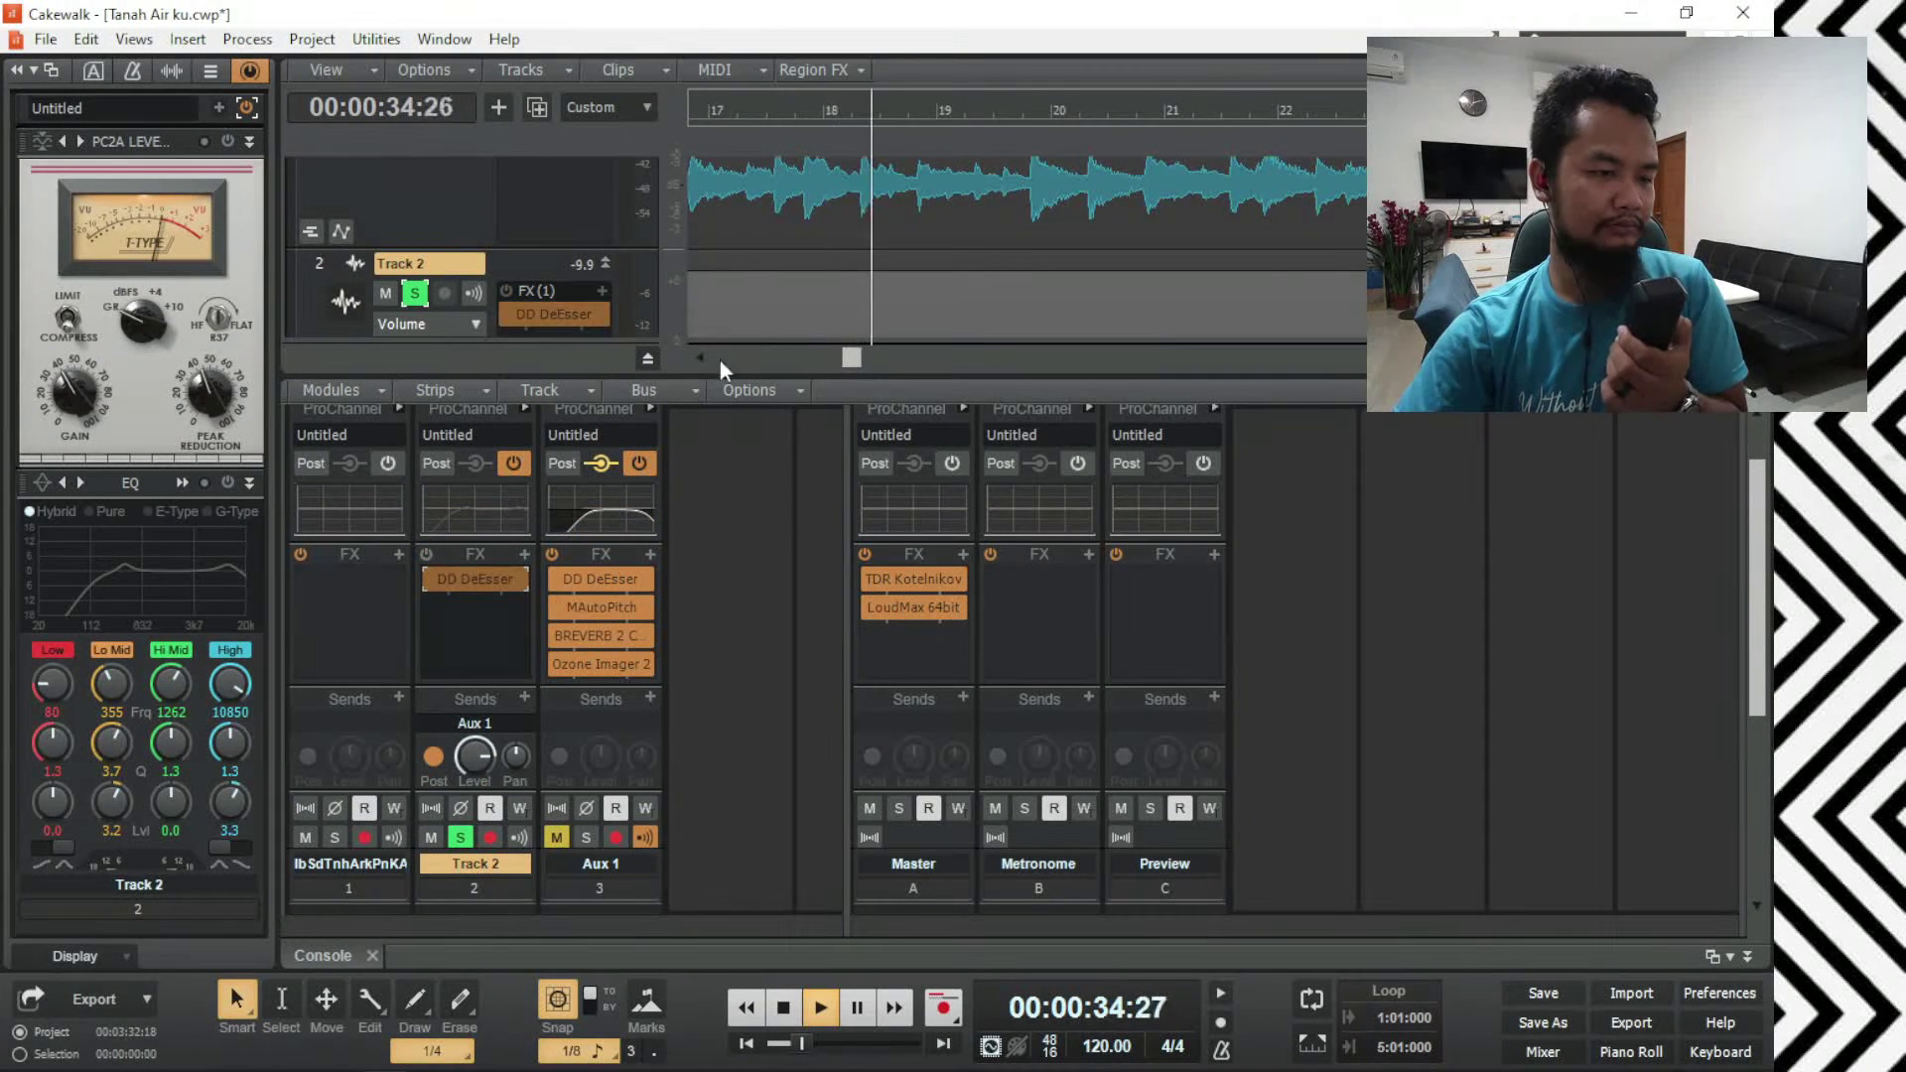
click(864, 558)
click(865, 554)
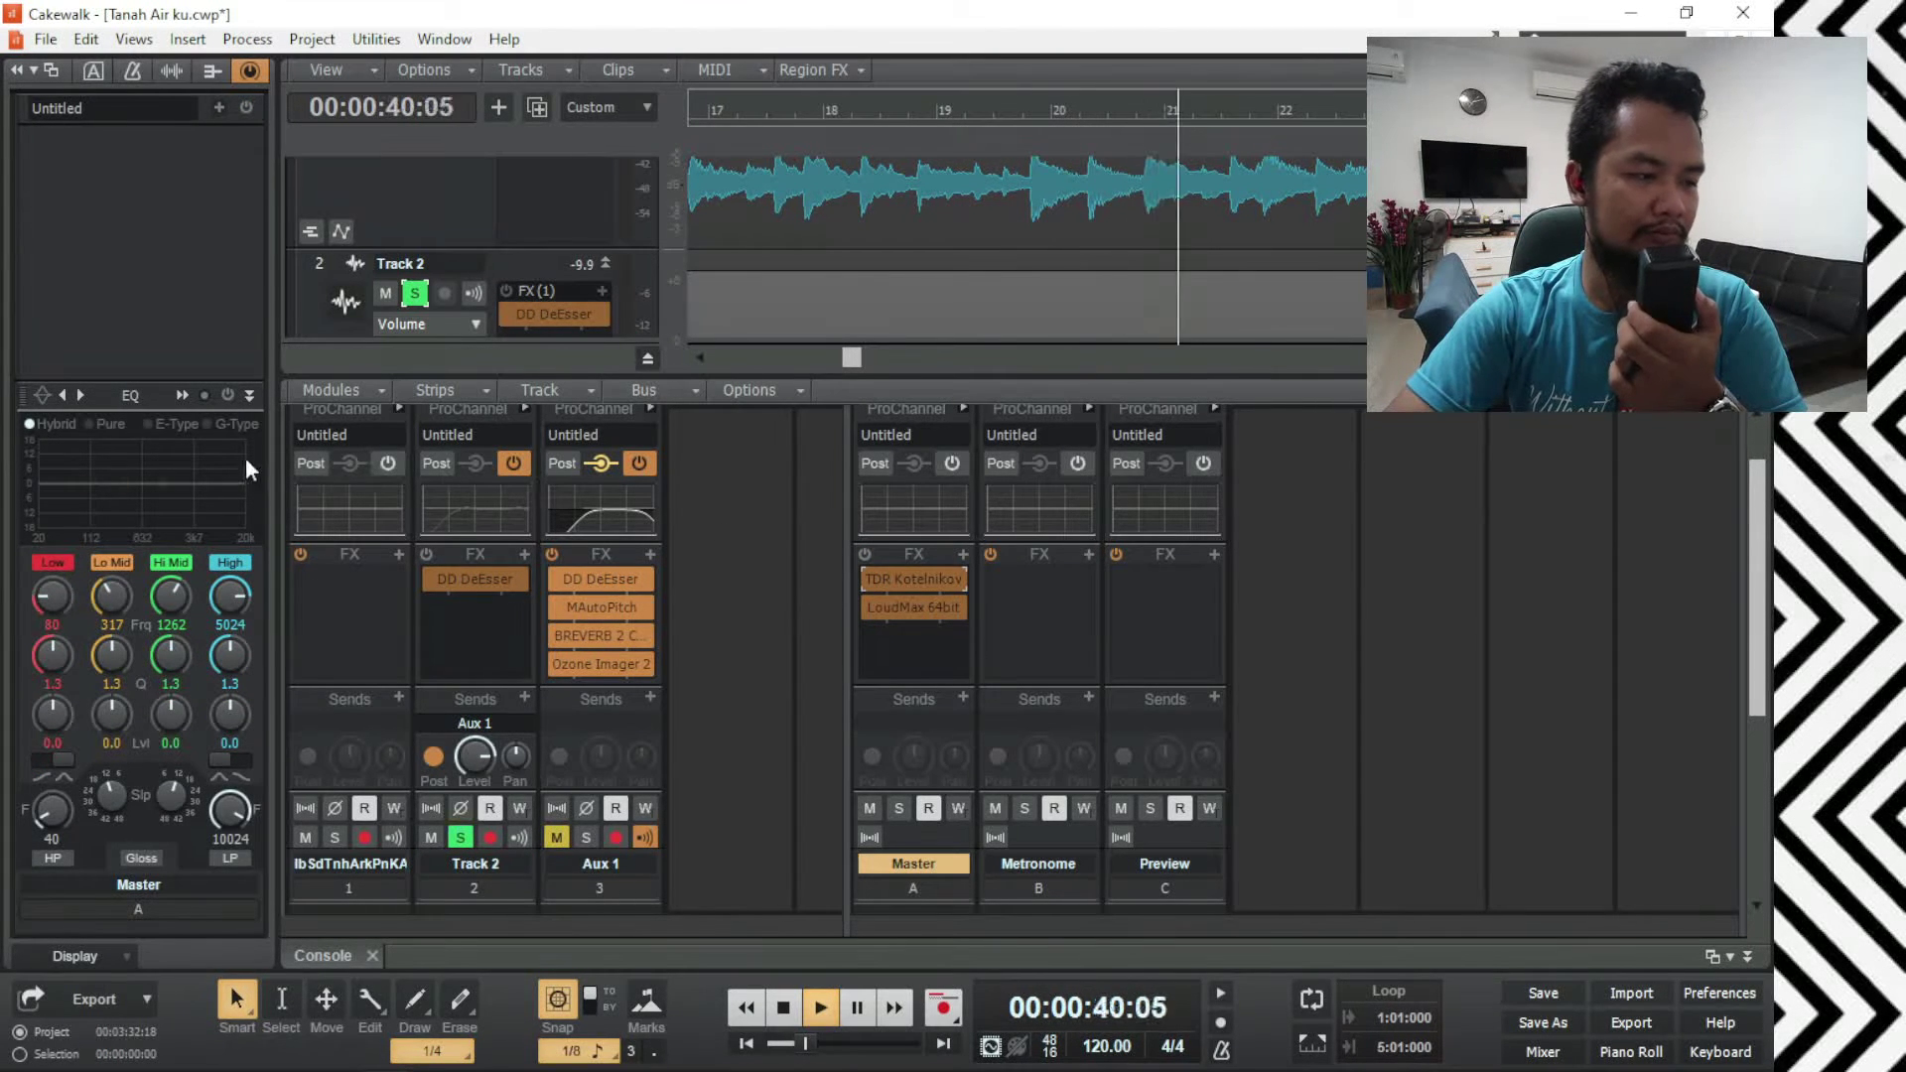
Step: Stop playback, switch on Track 2's ProChannel EQ and inspect its curve in the enlarged QuadCurve Equalizer
click(485, 631)
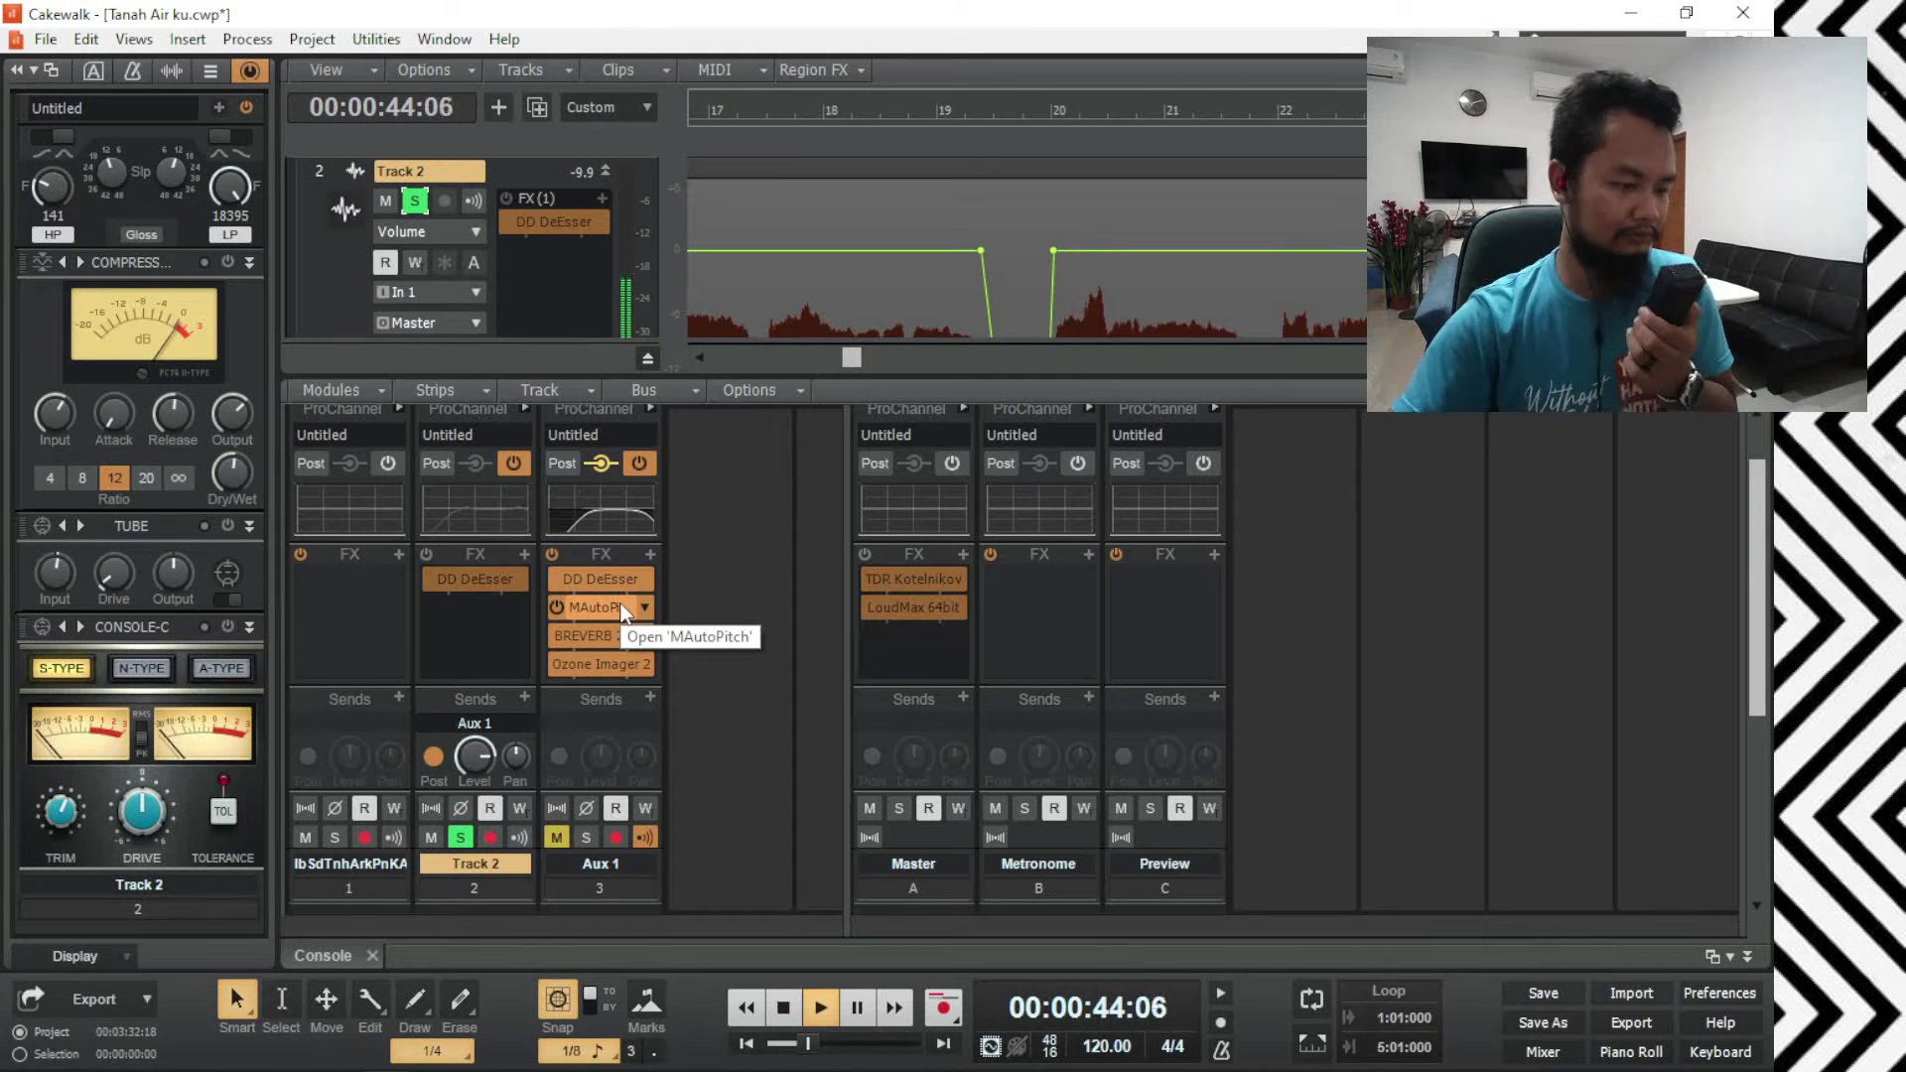
key(space)
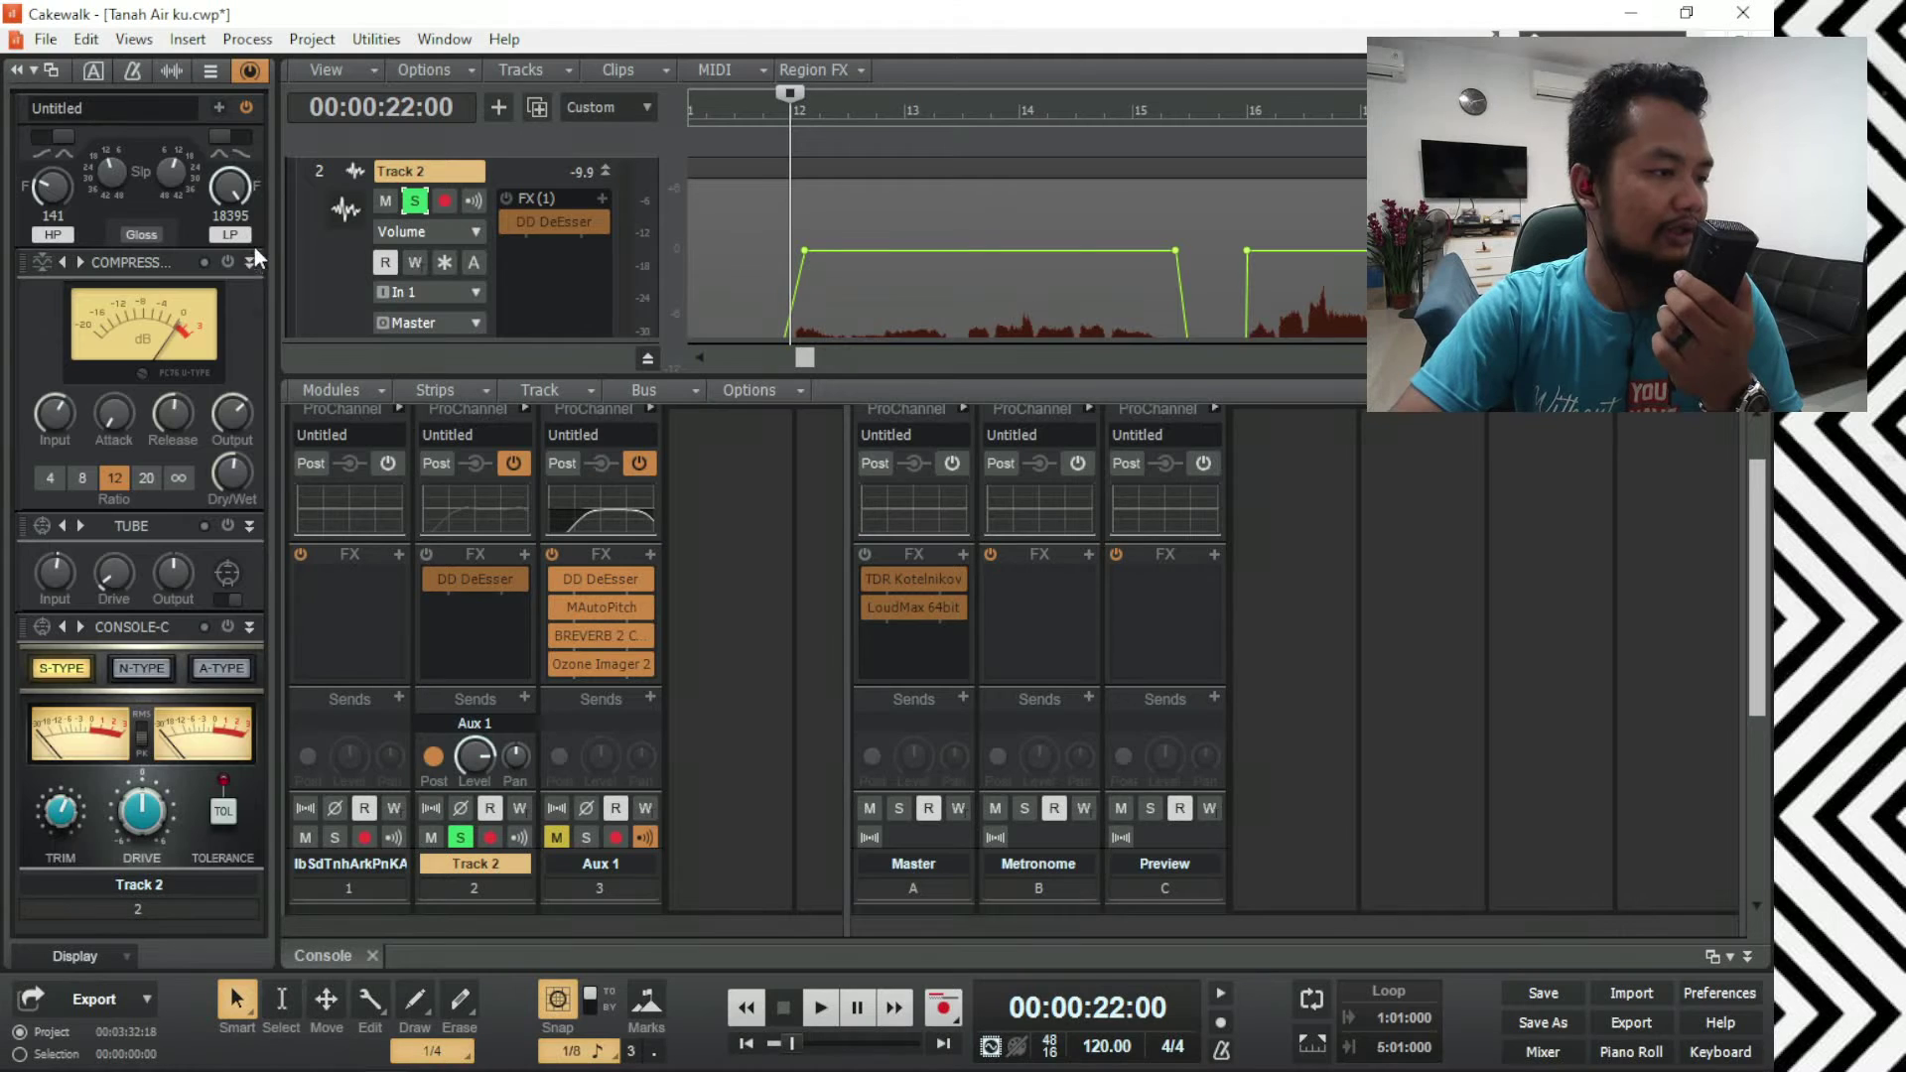
scroll(255, 247, up, 5)
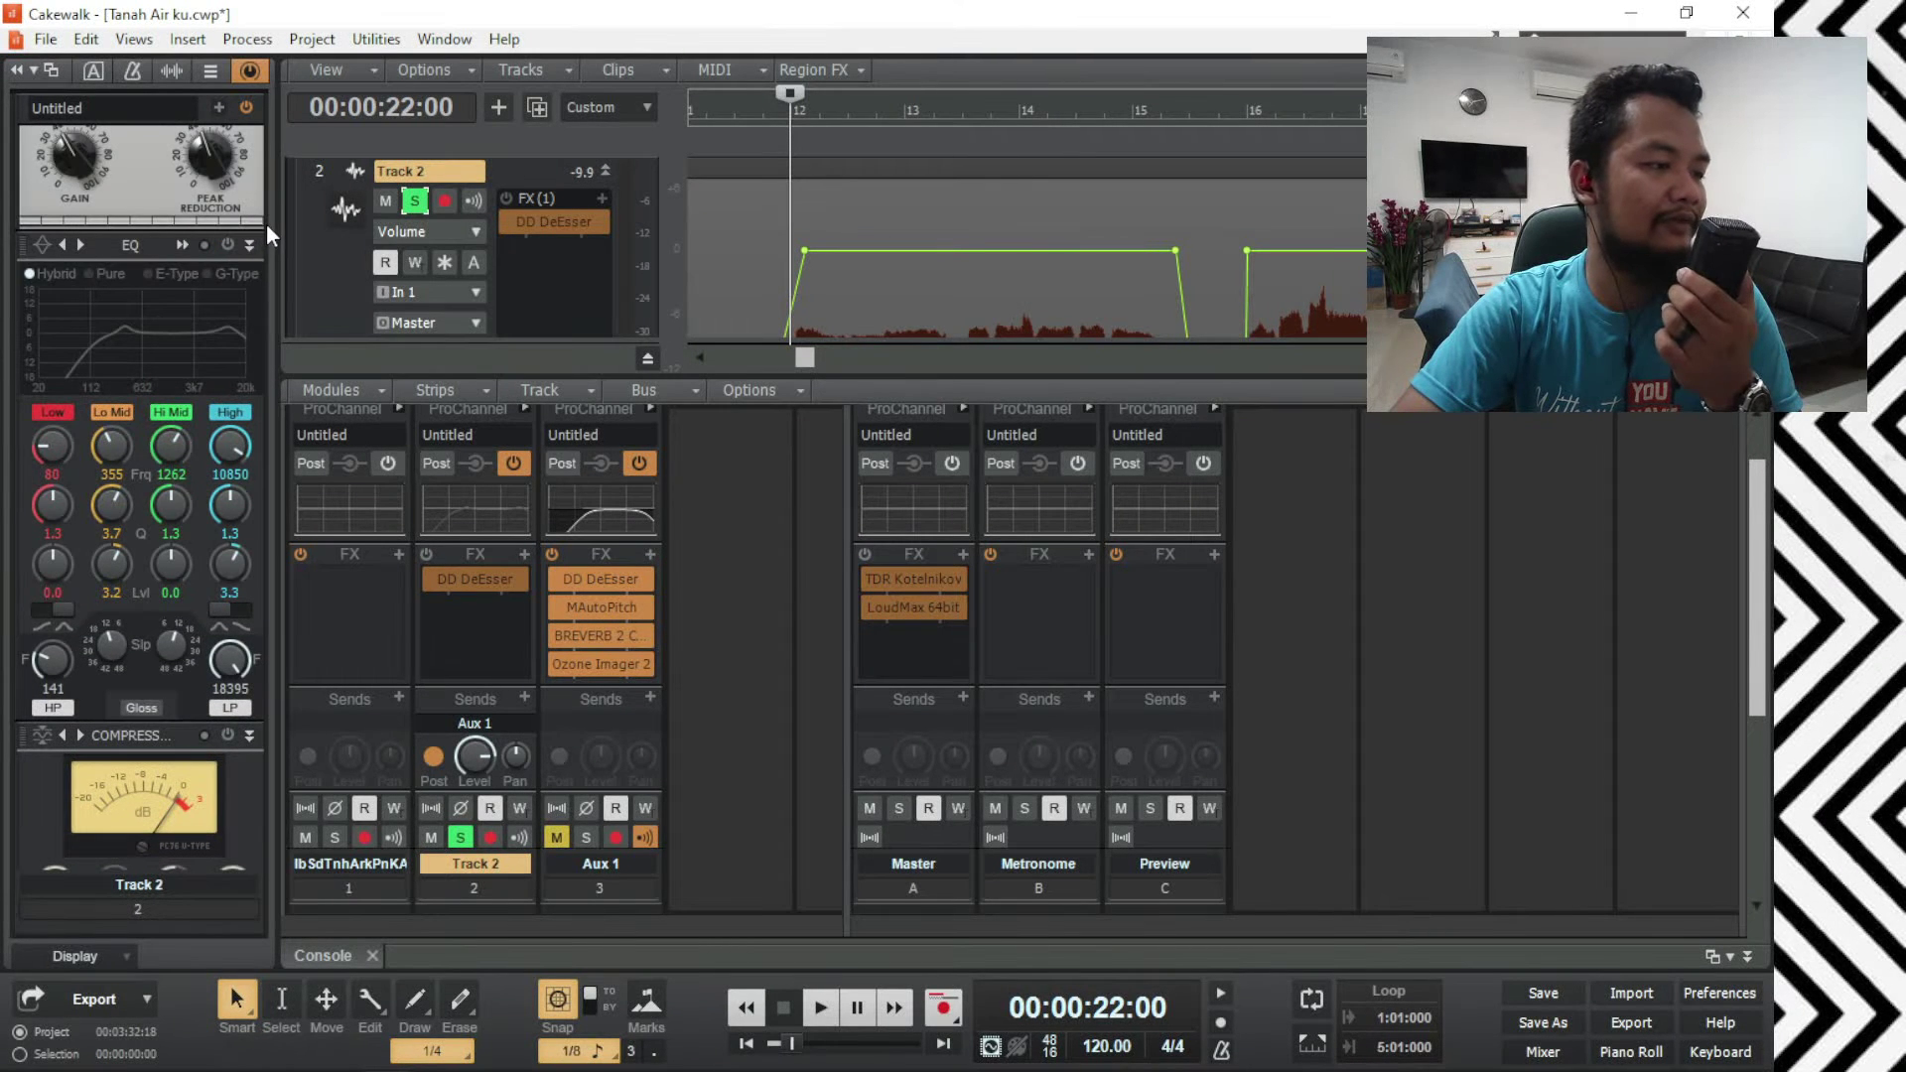
scroll(260, 195, up, 5)
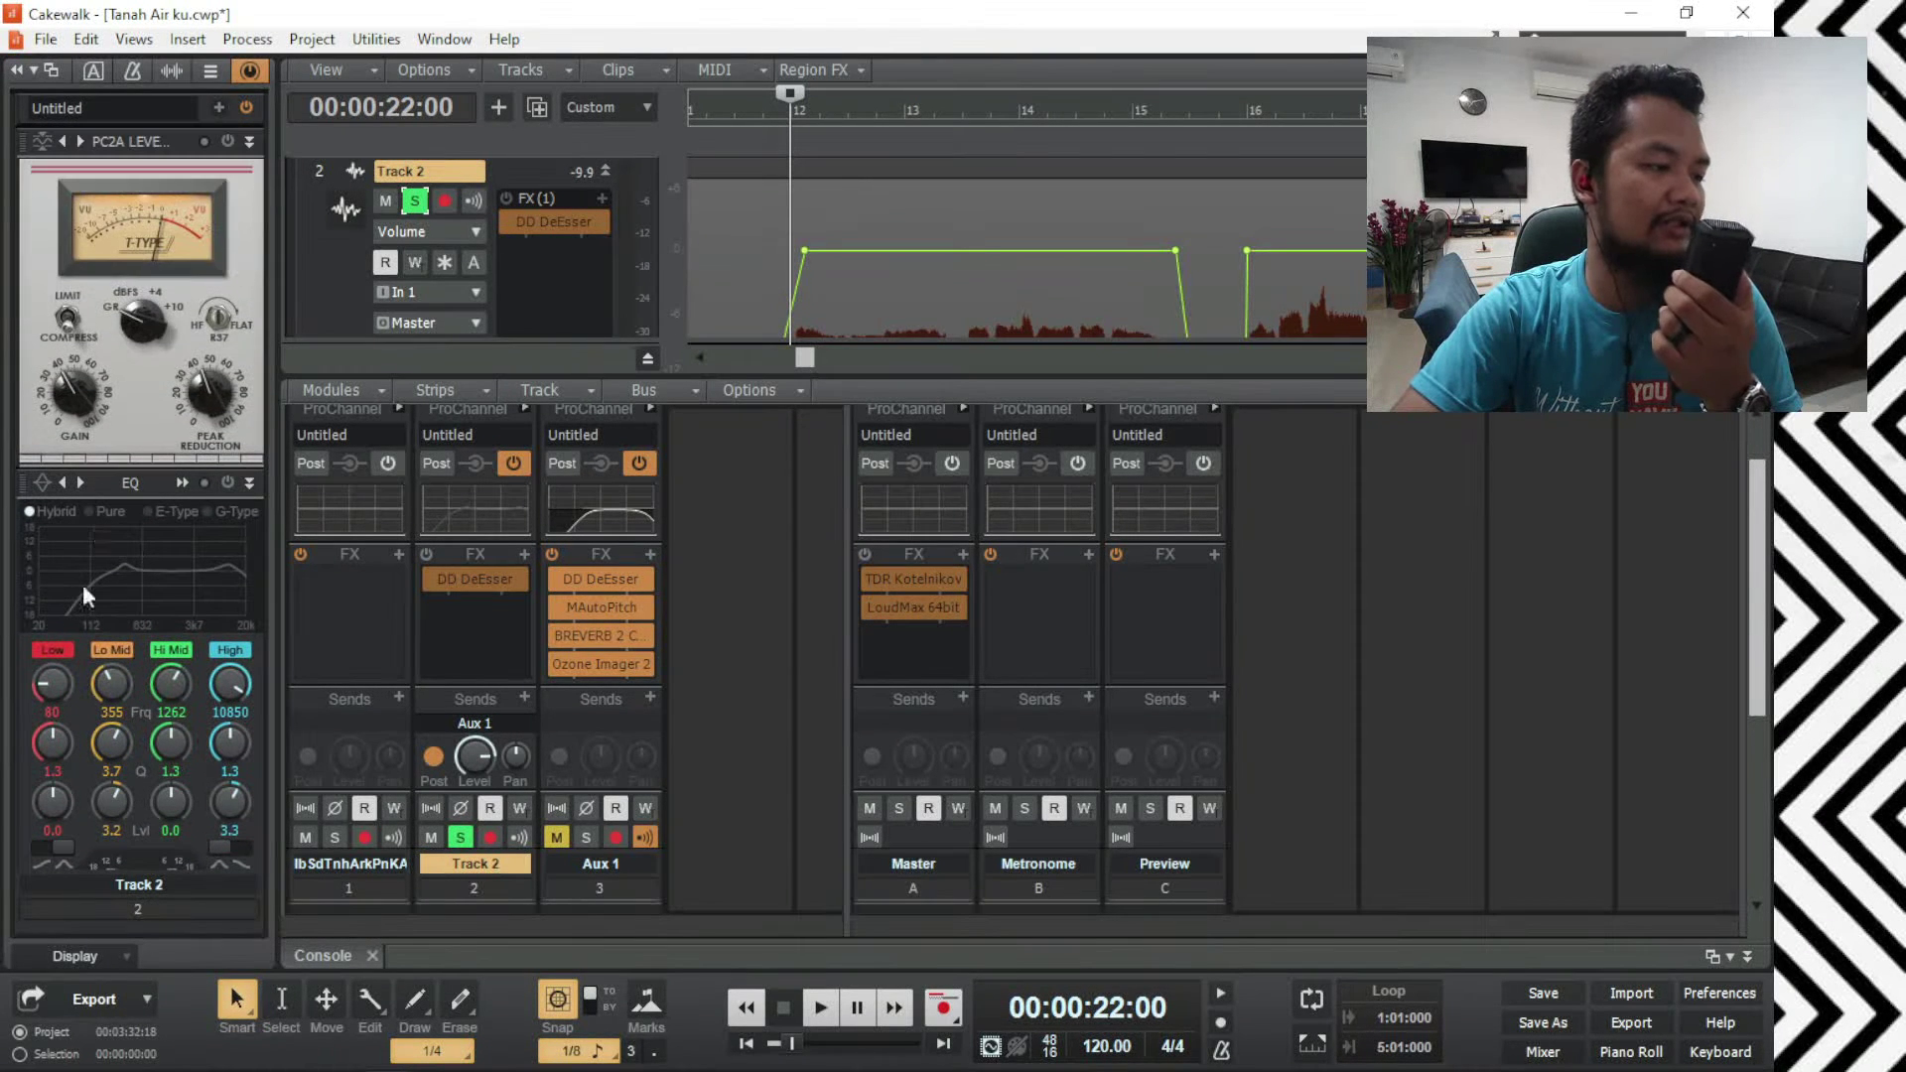
click(227, 482)
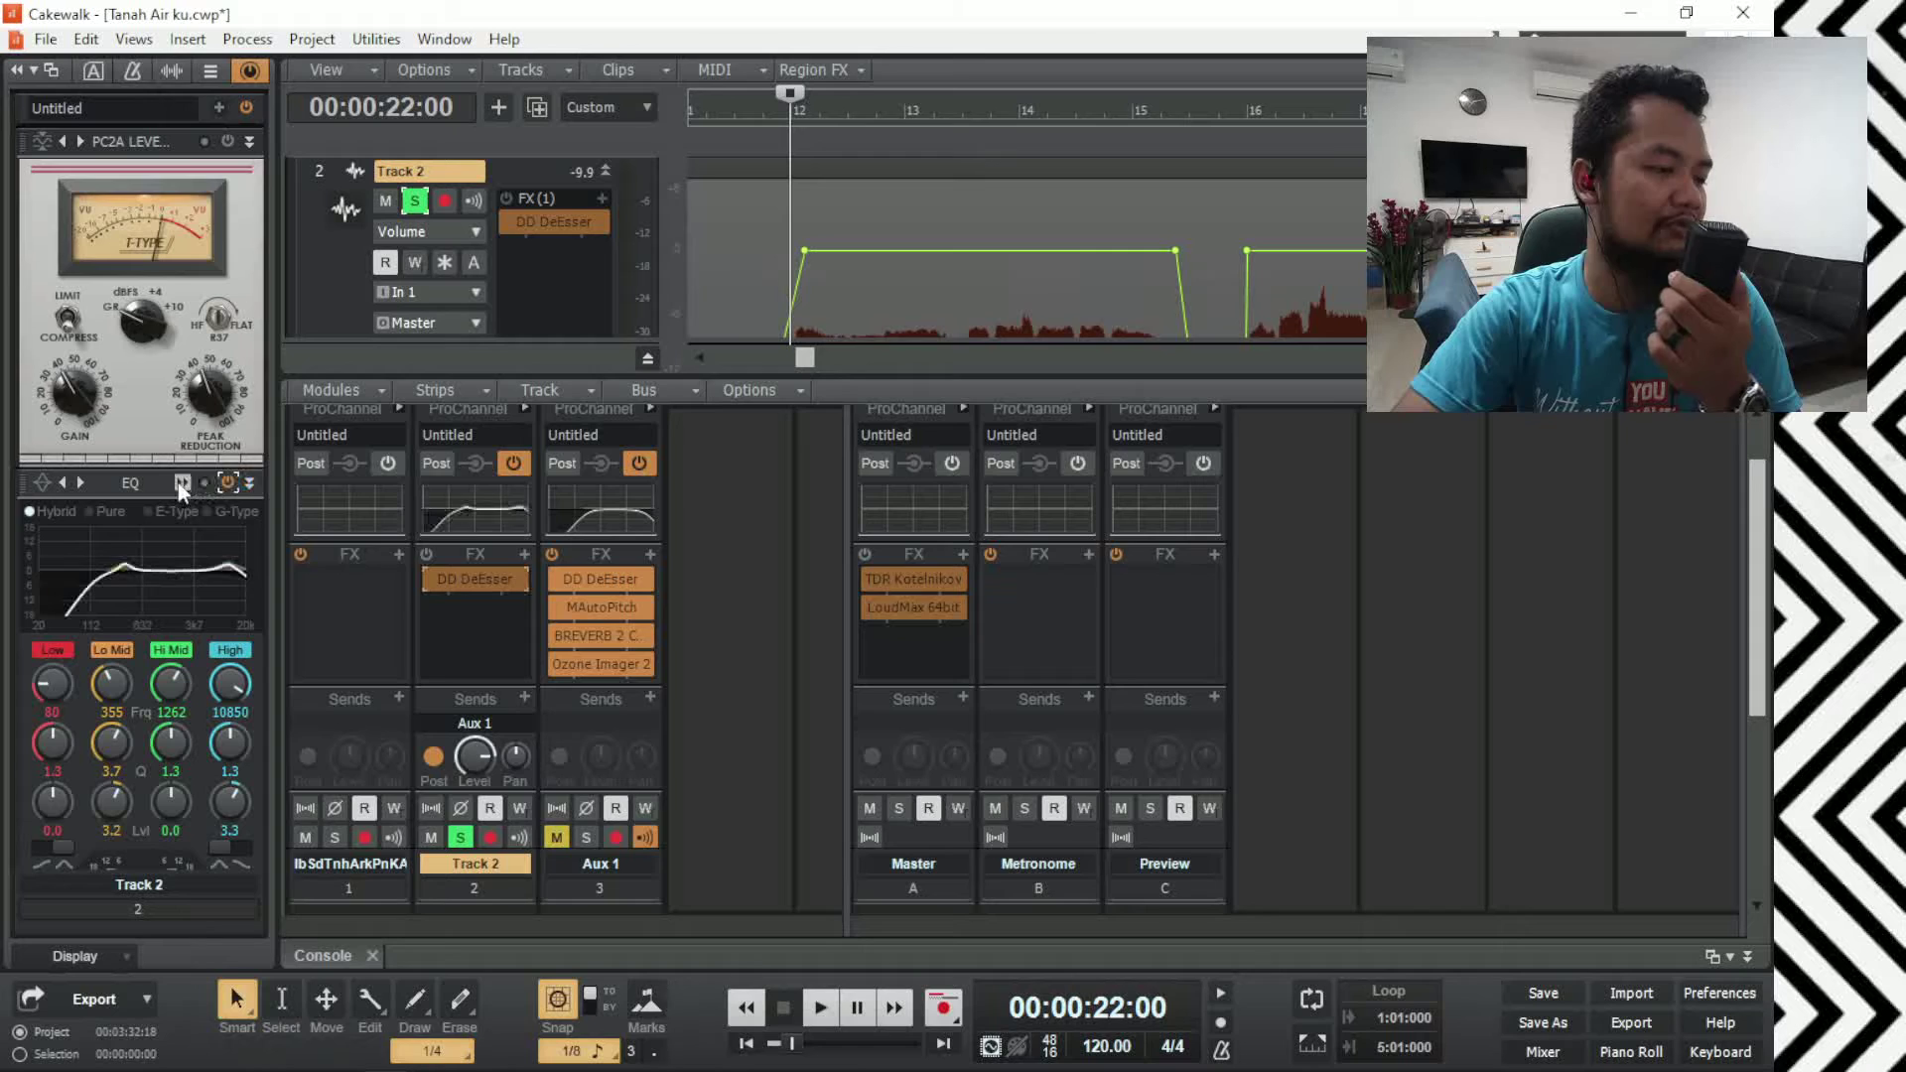
click(182, 483)
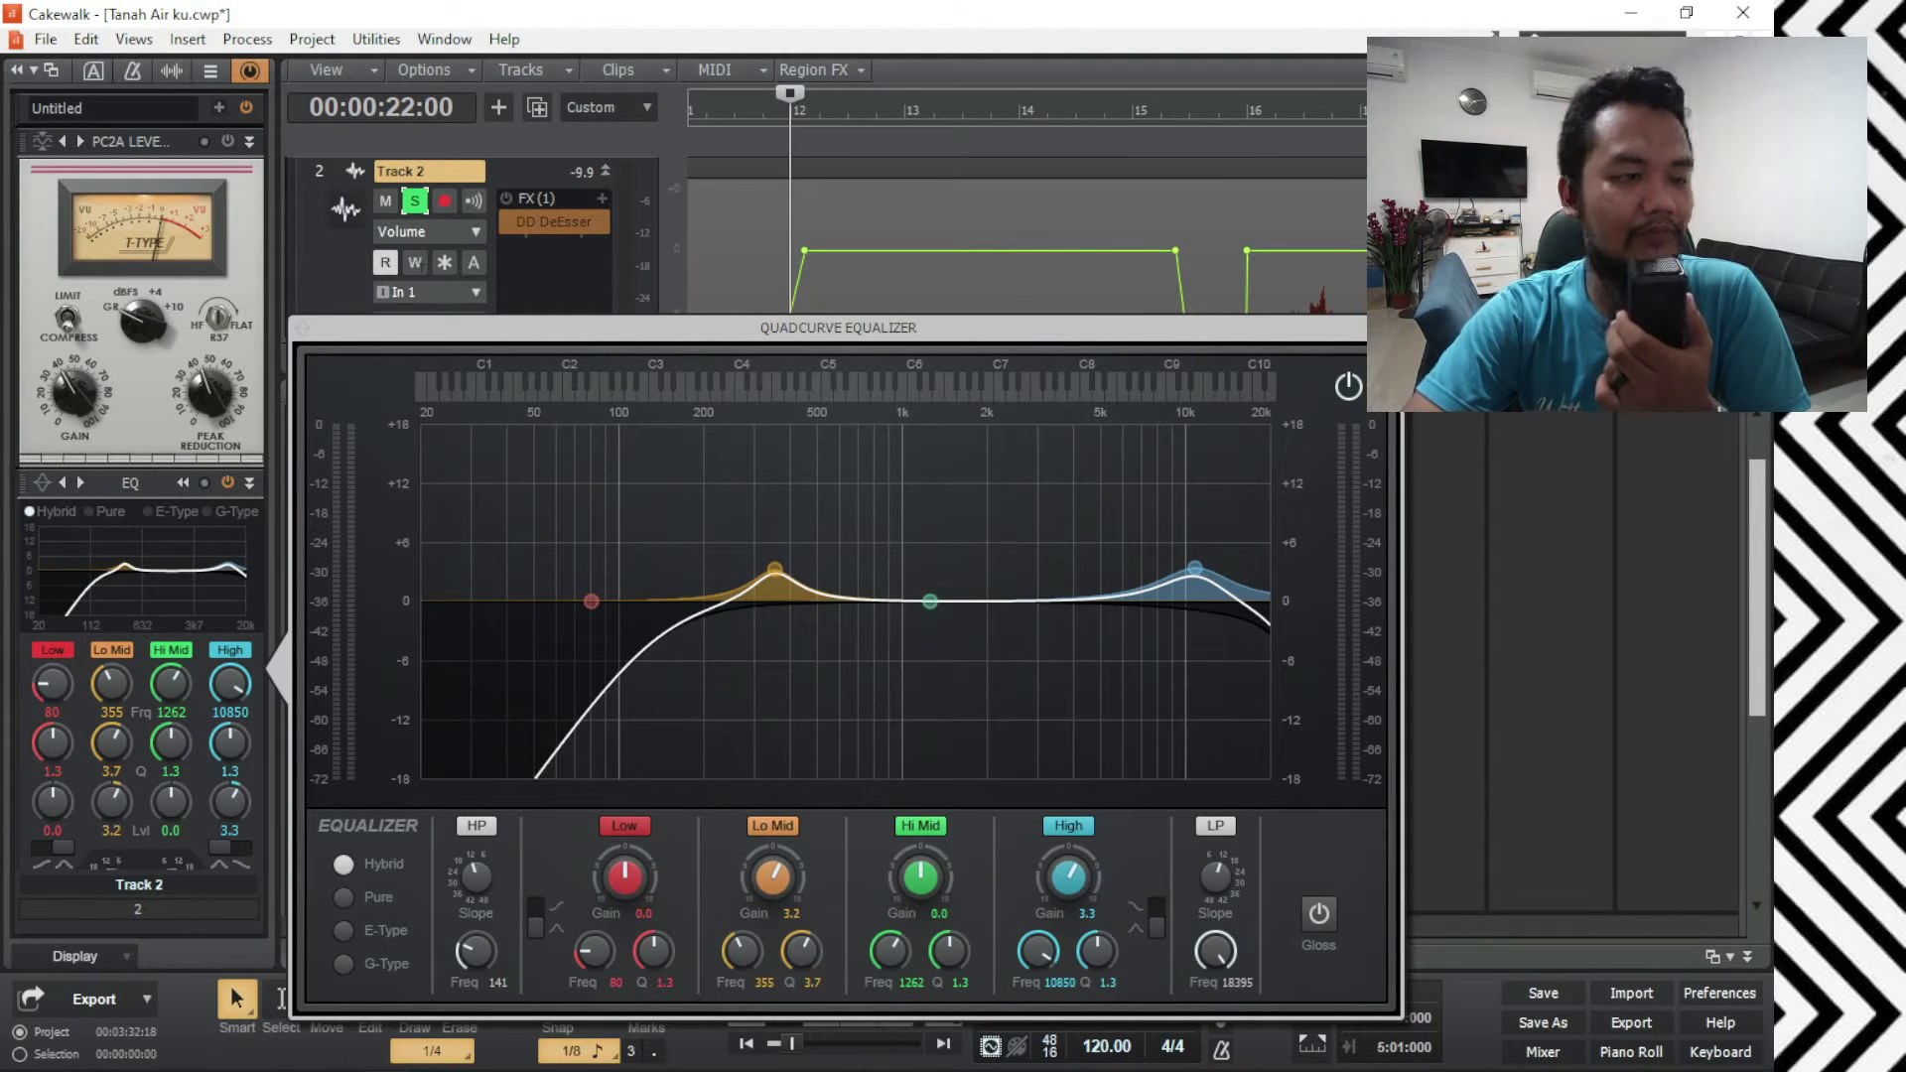
click(1386, 328)
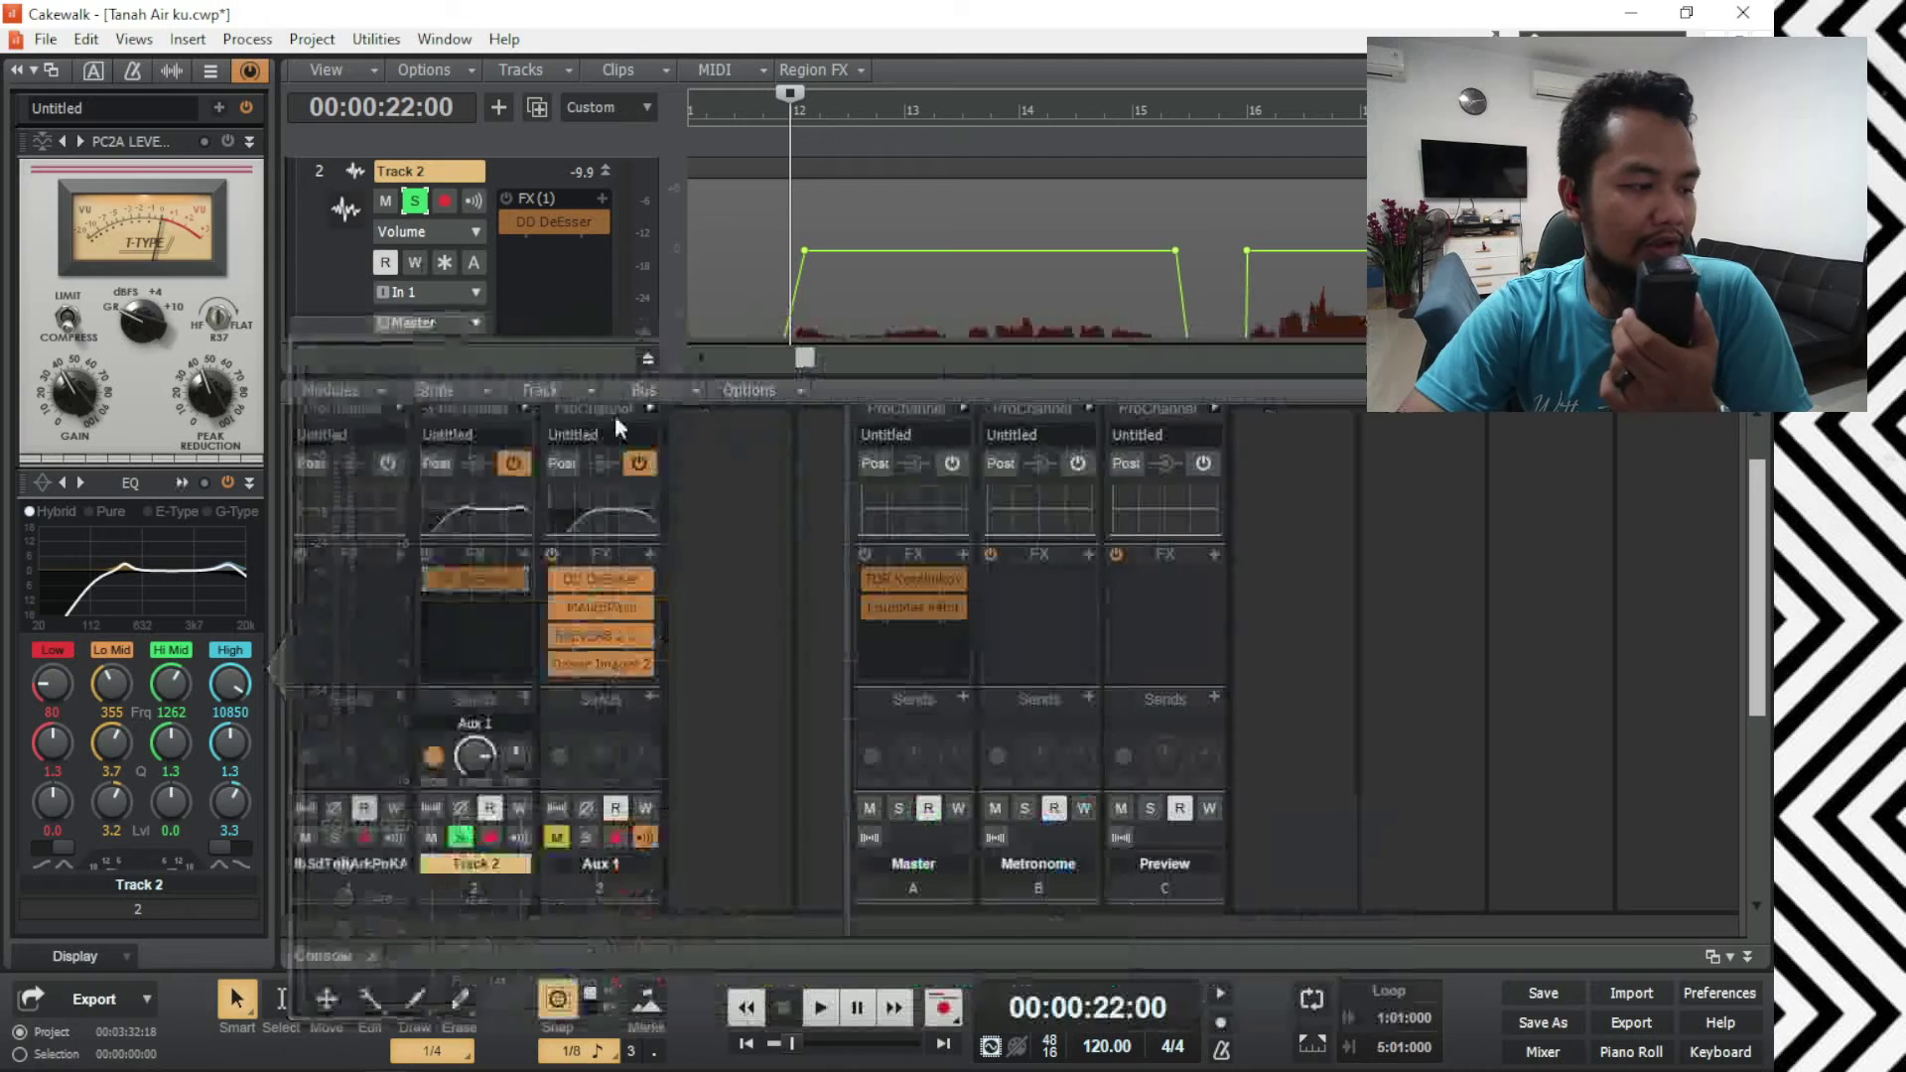
Step: Audition the vocal from 00:00:22:00 with Track 2's EQ switched off, and again with it back on
click(229, 482)
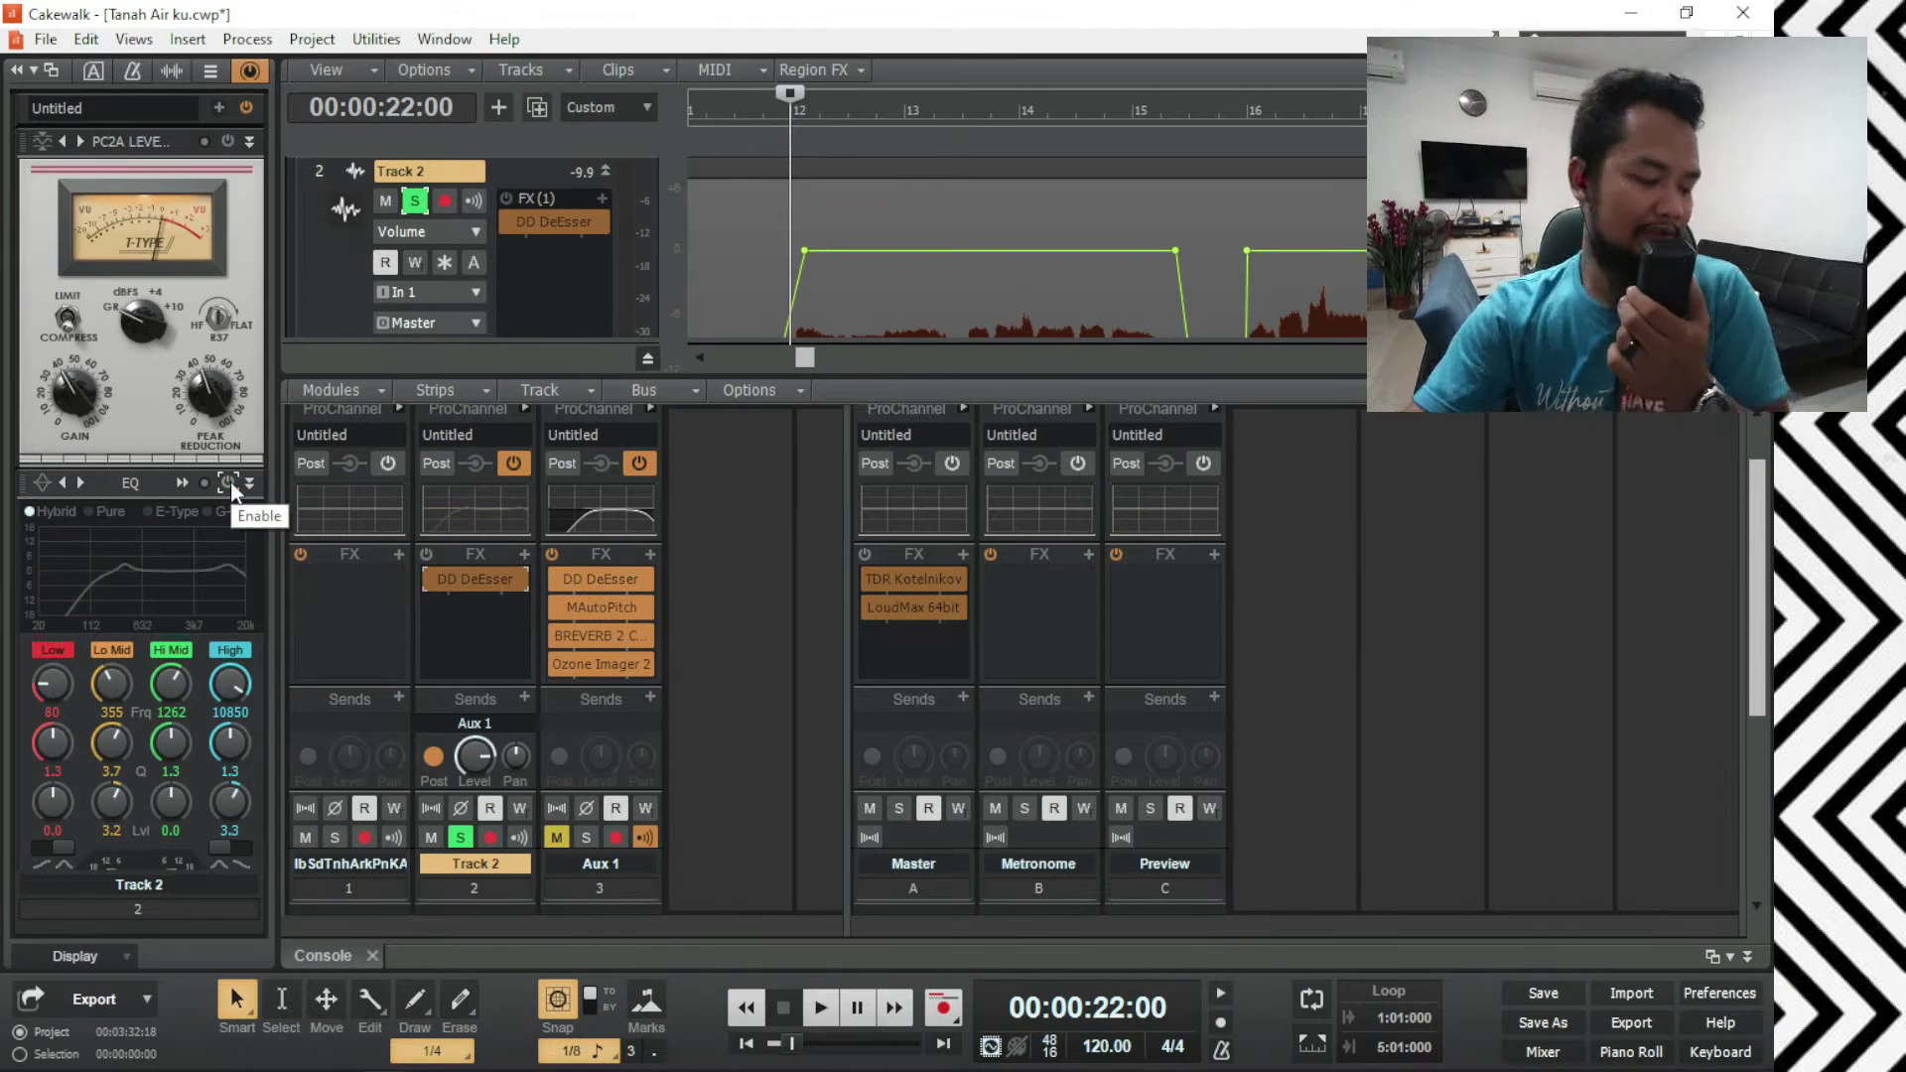
key(space)
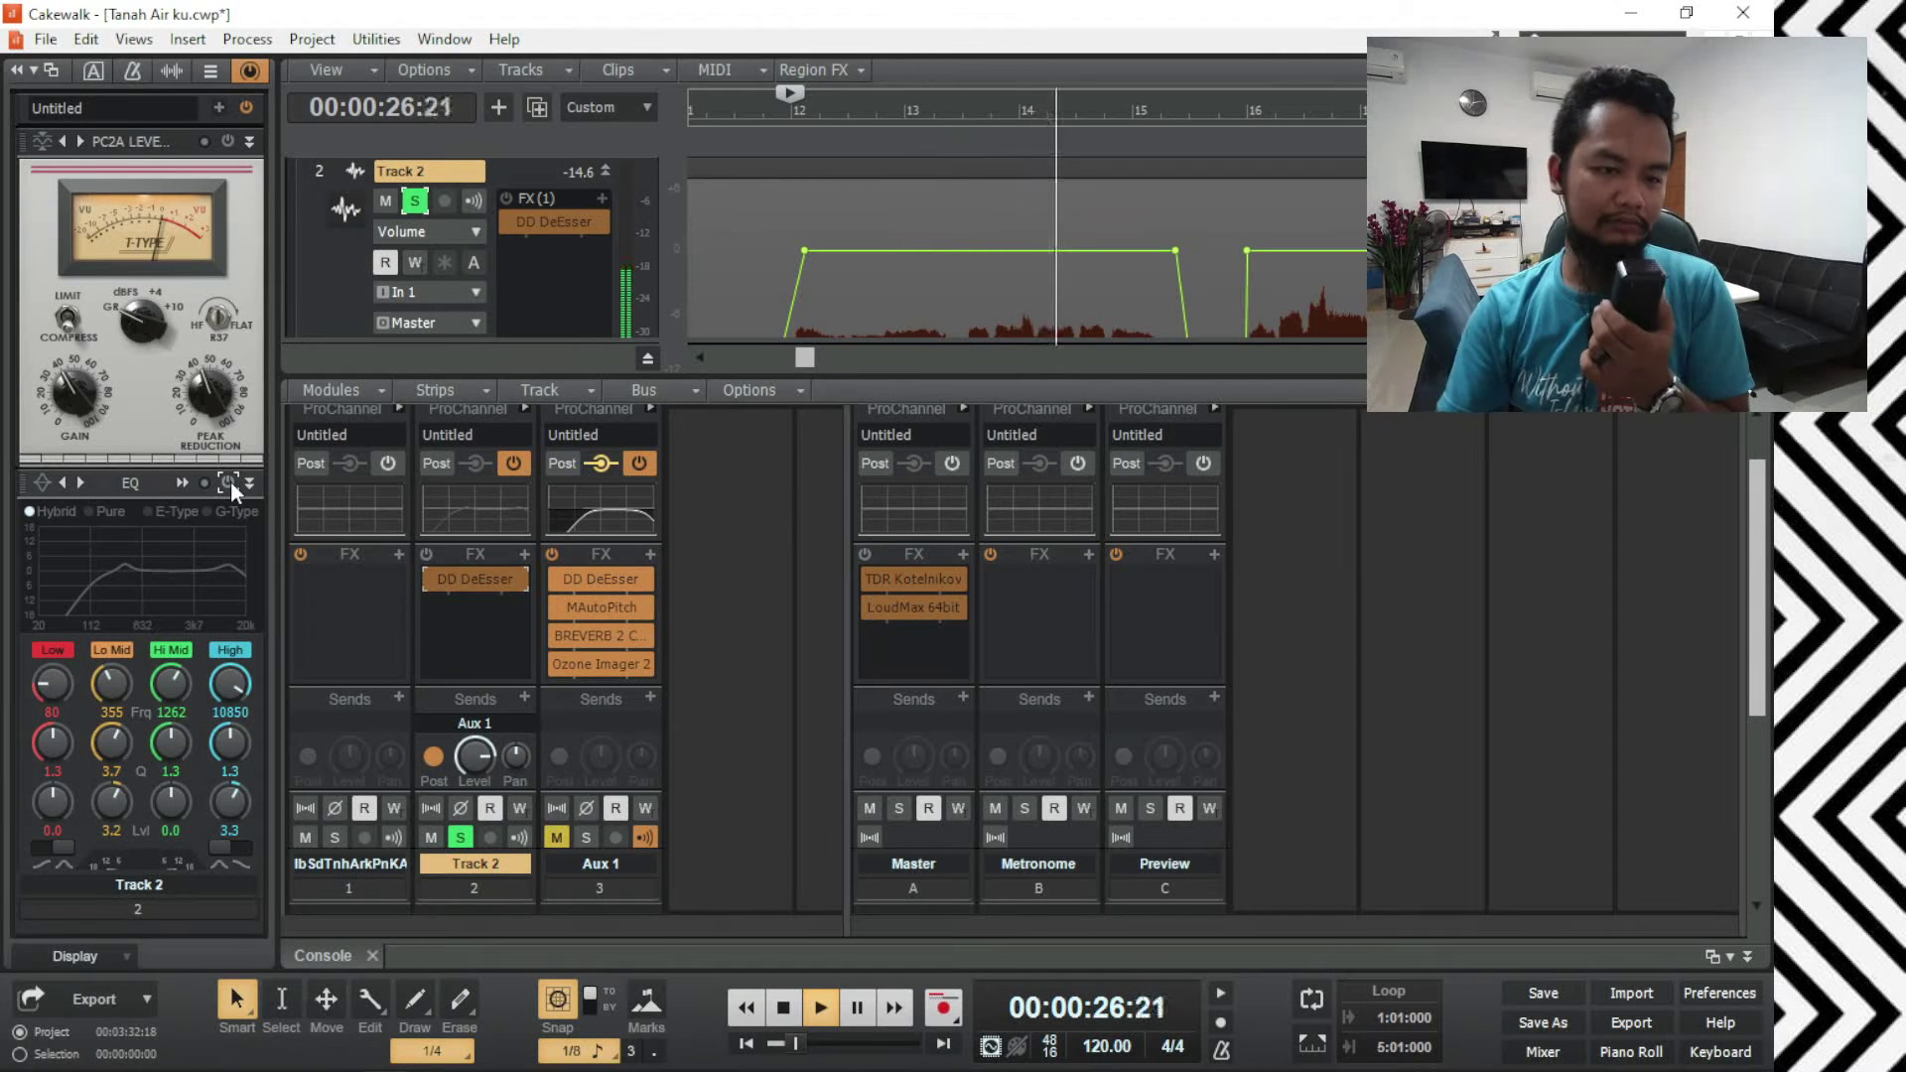
key(space)
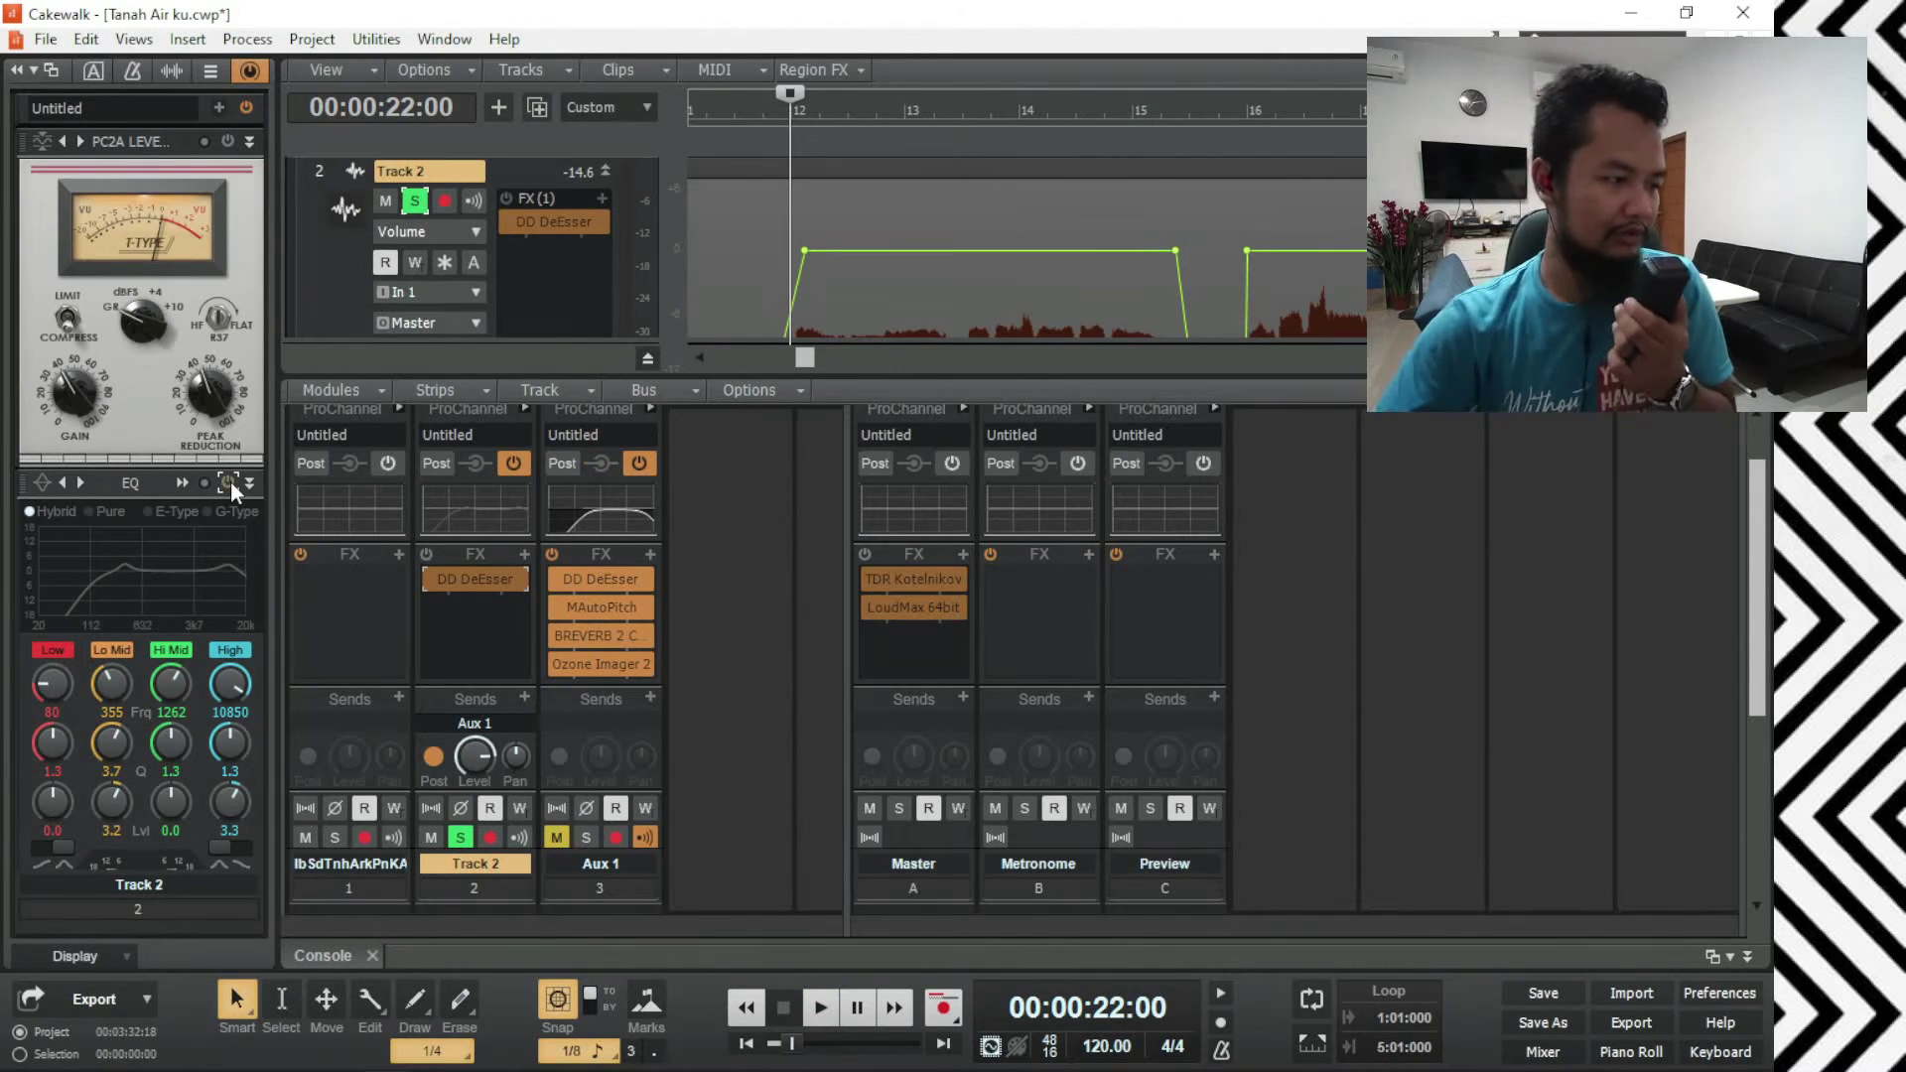
click(231, 480)
key(space)
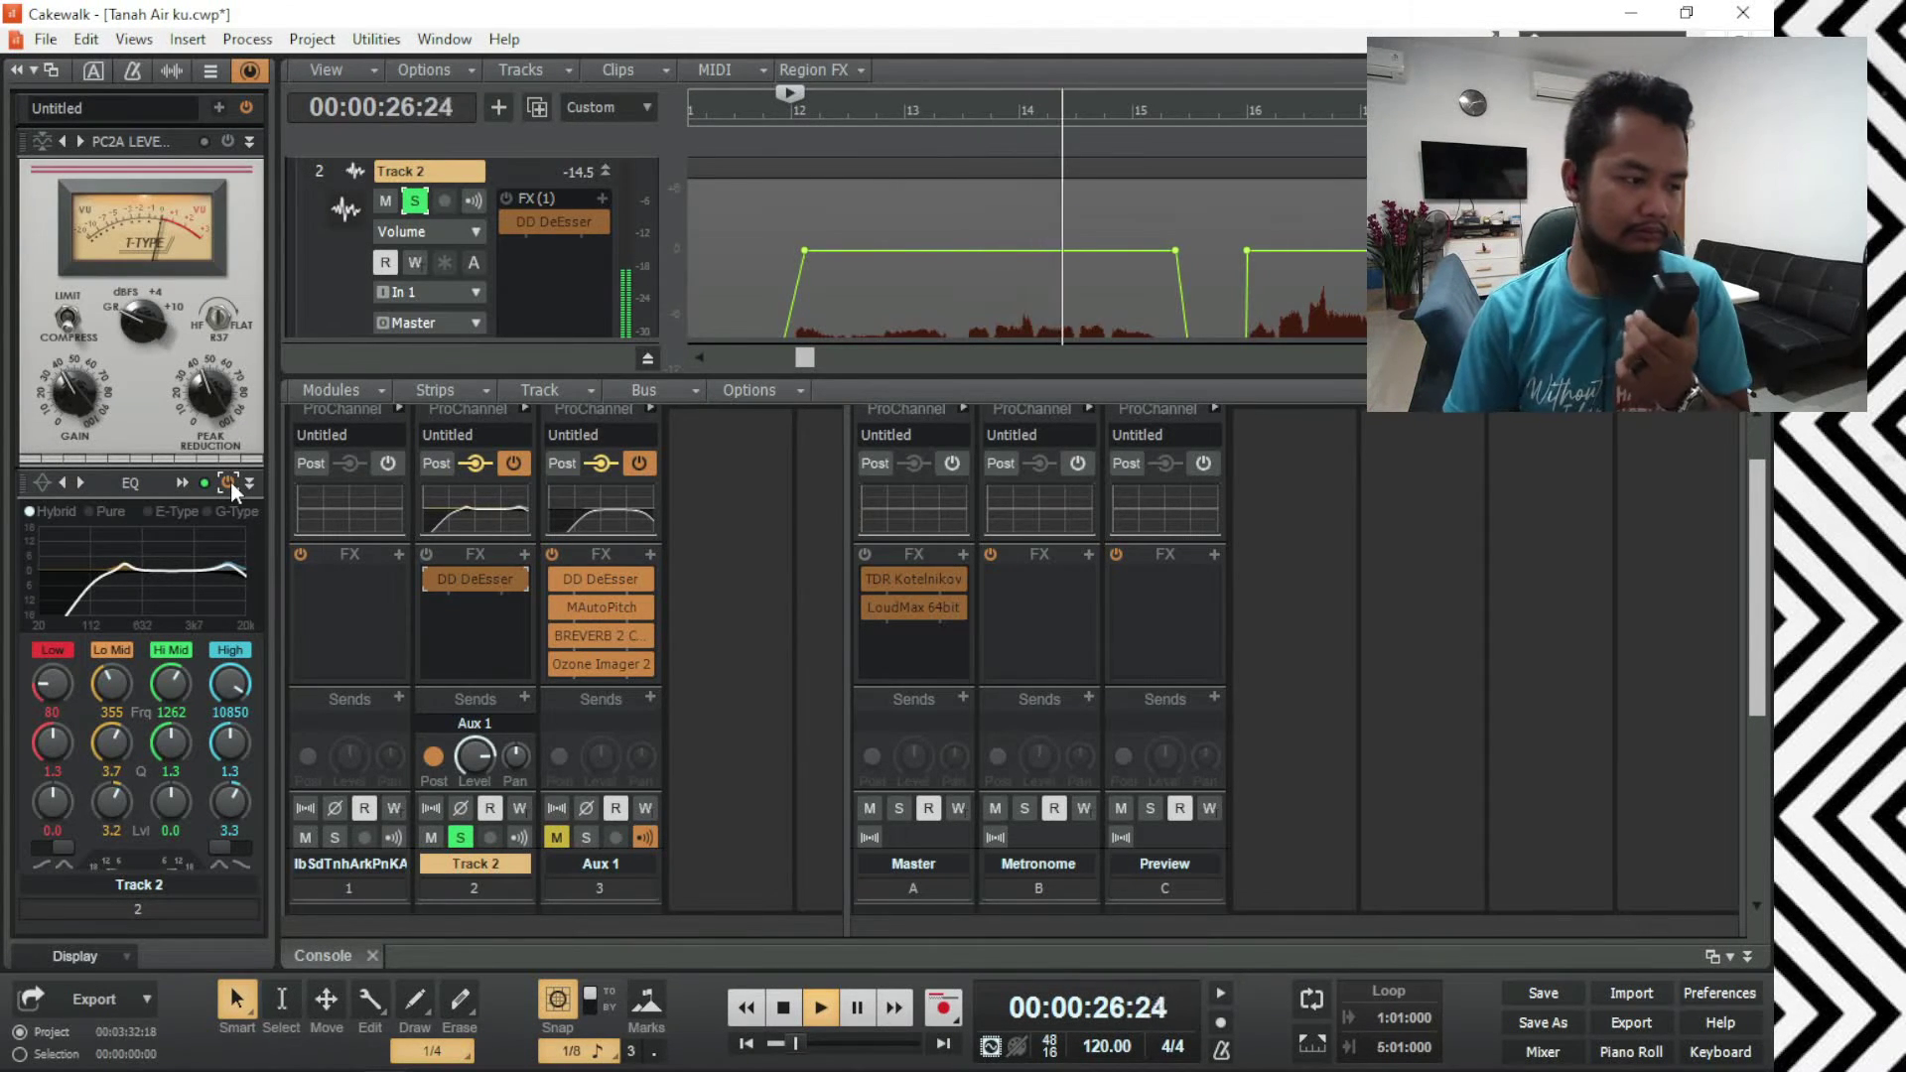
key(space)
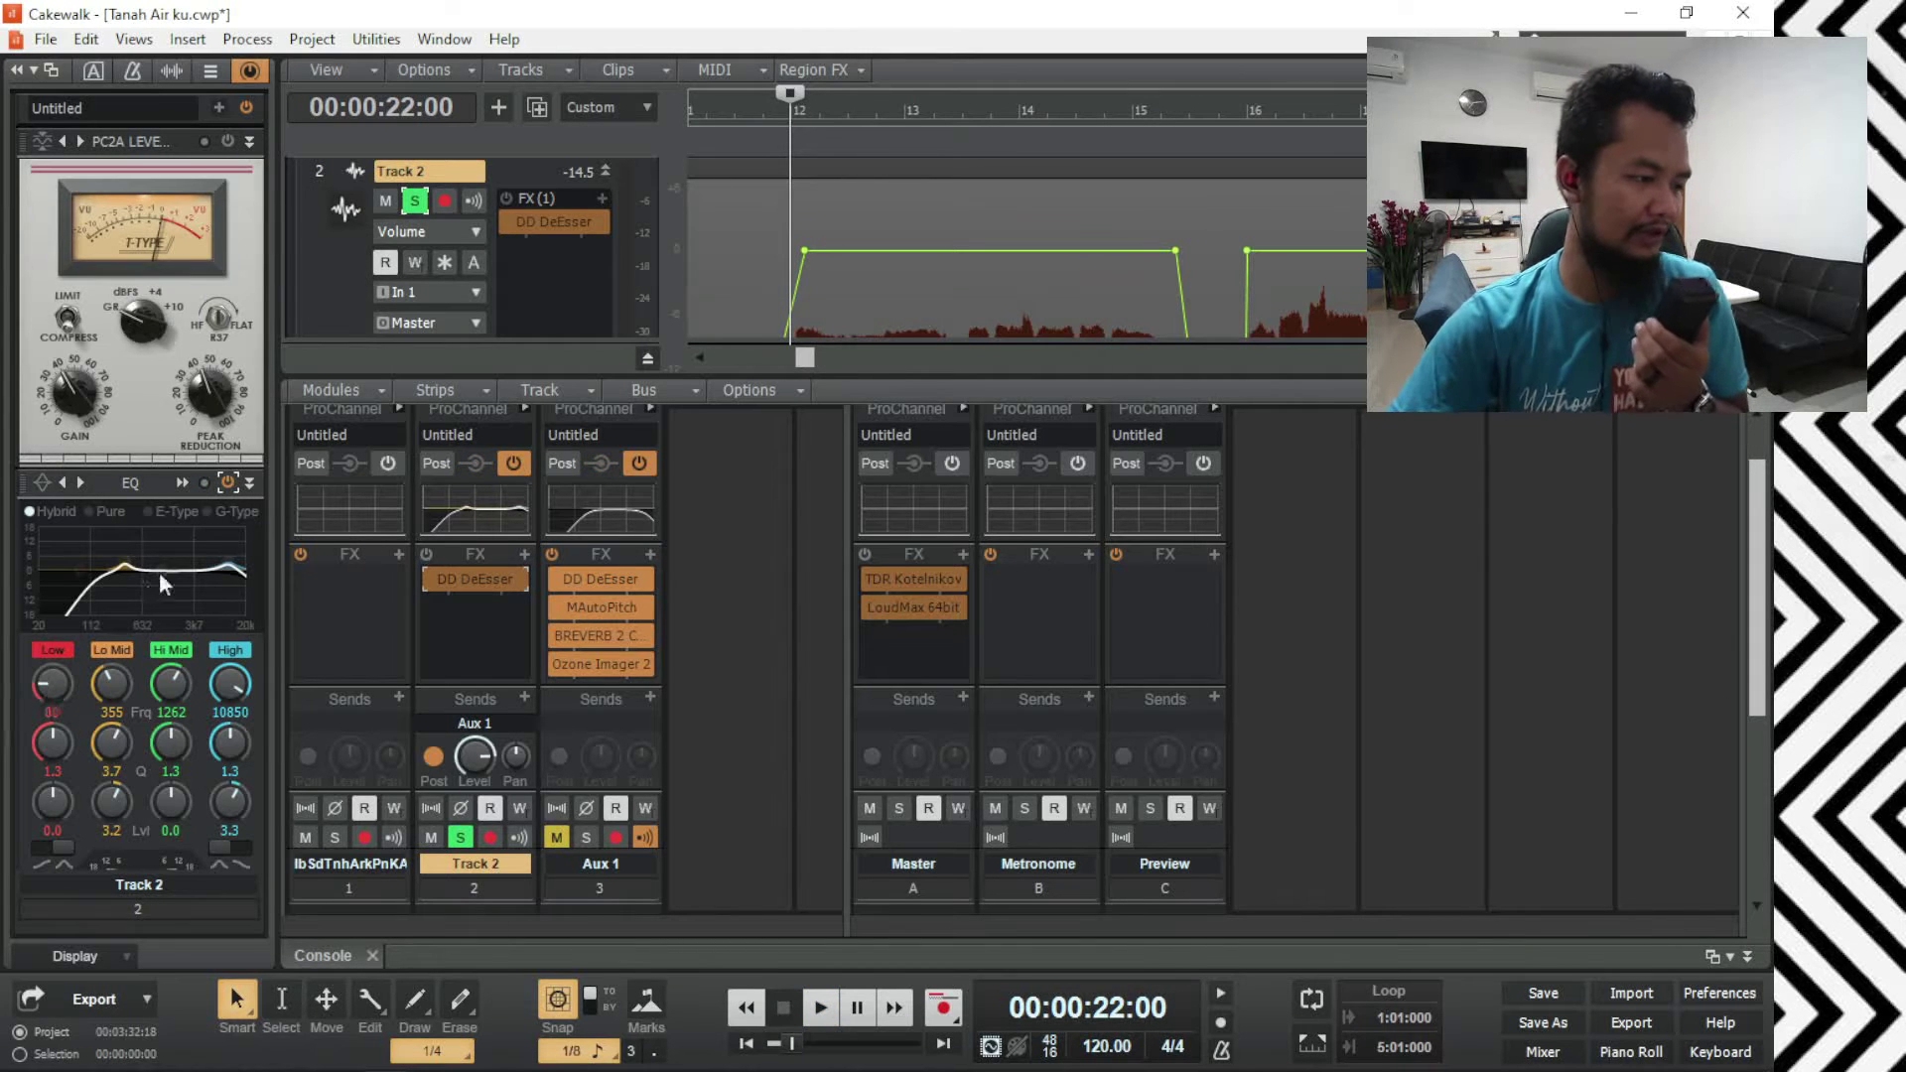
Step: Compare the EQ bypassed and active in the enlarged QuadCurve Equalizer while the vocal plays from 00:00:22:00
click(226, 484)
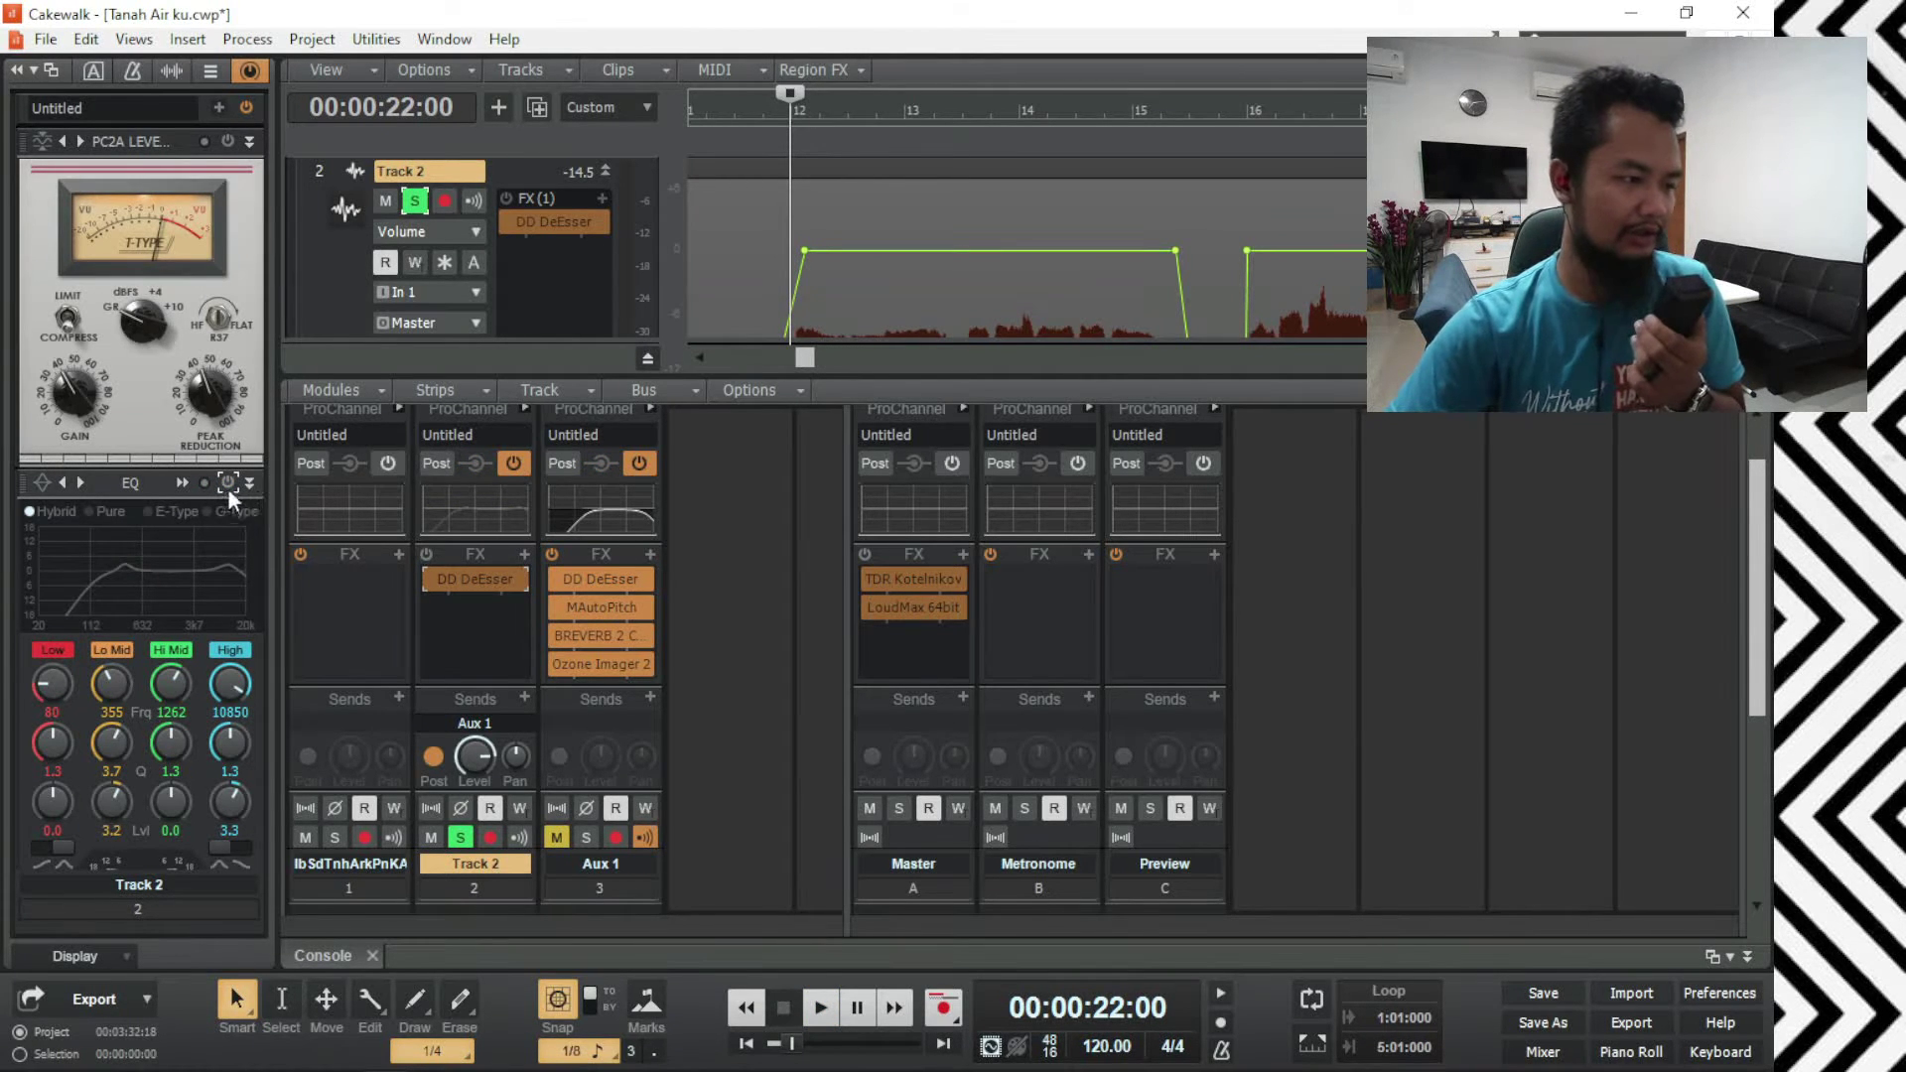
click(227, 485)
click(184, 484)
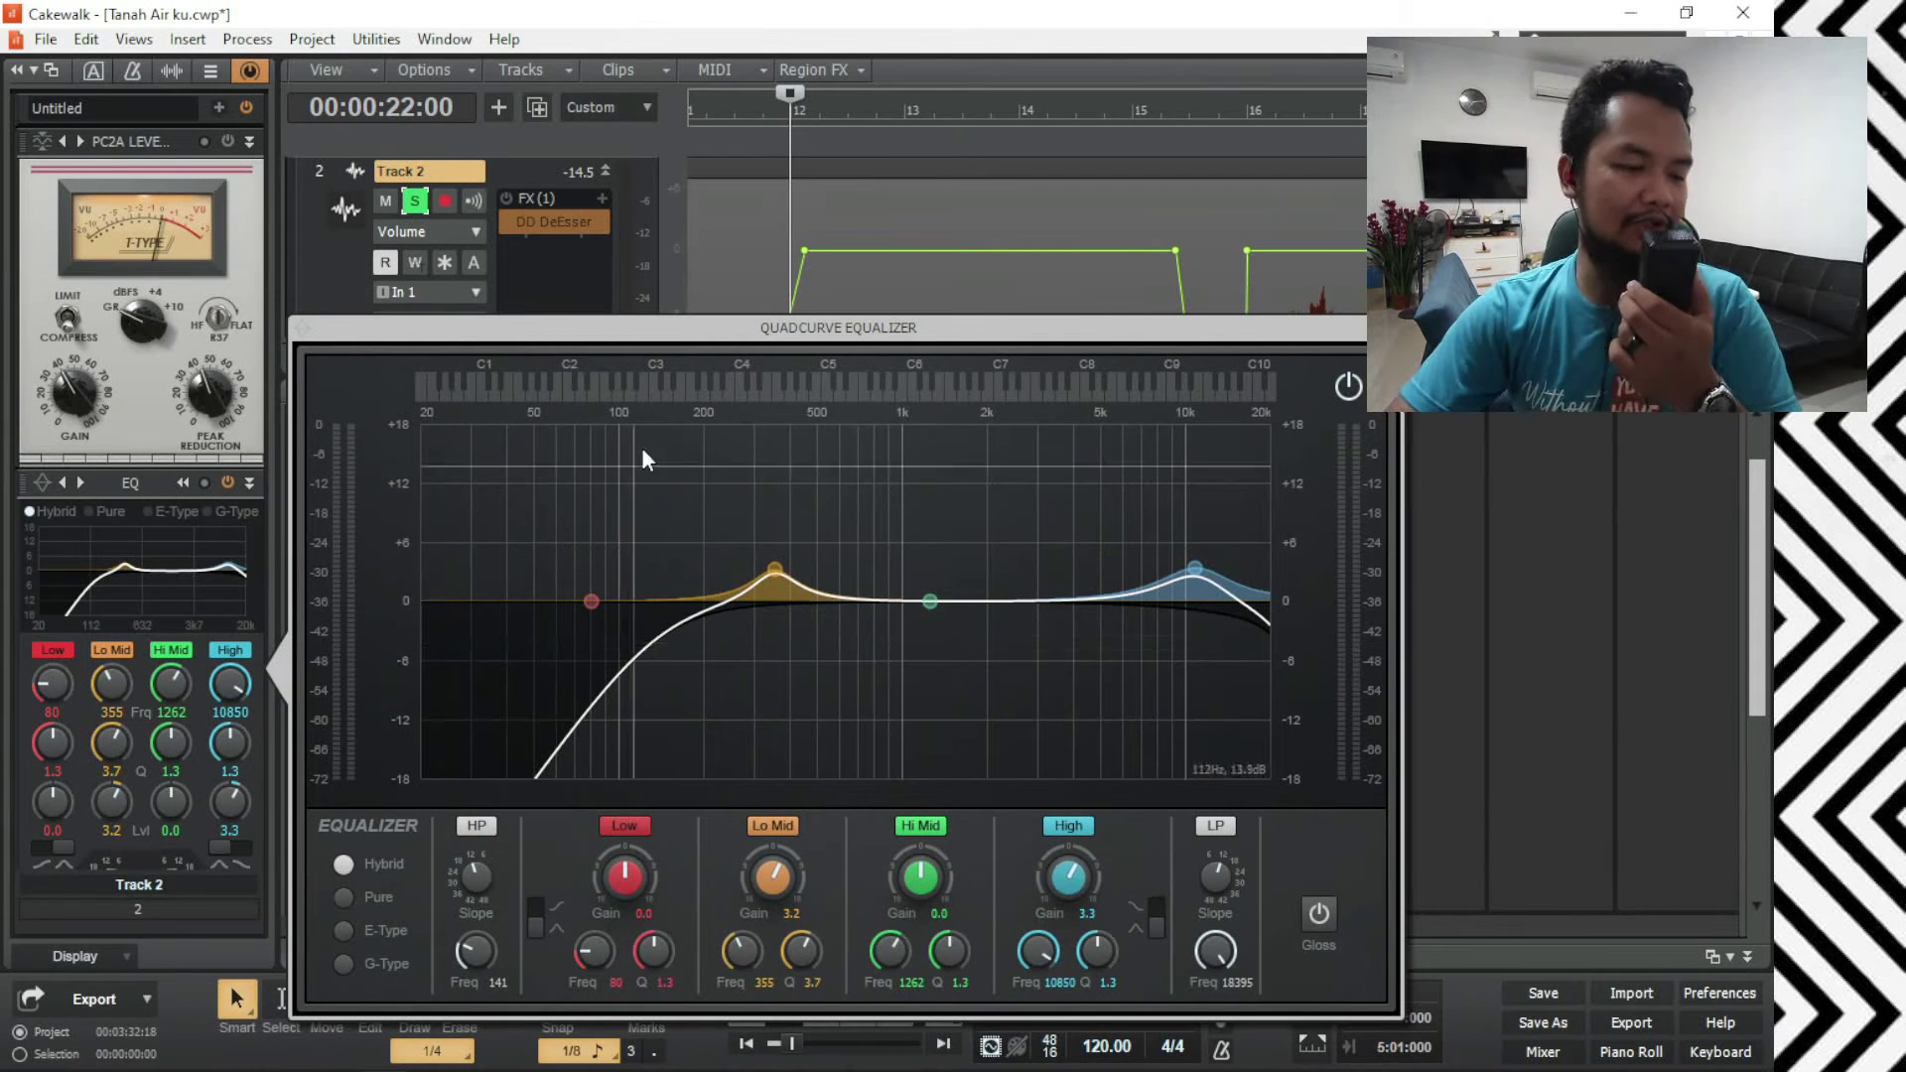
key(space)
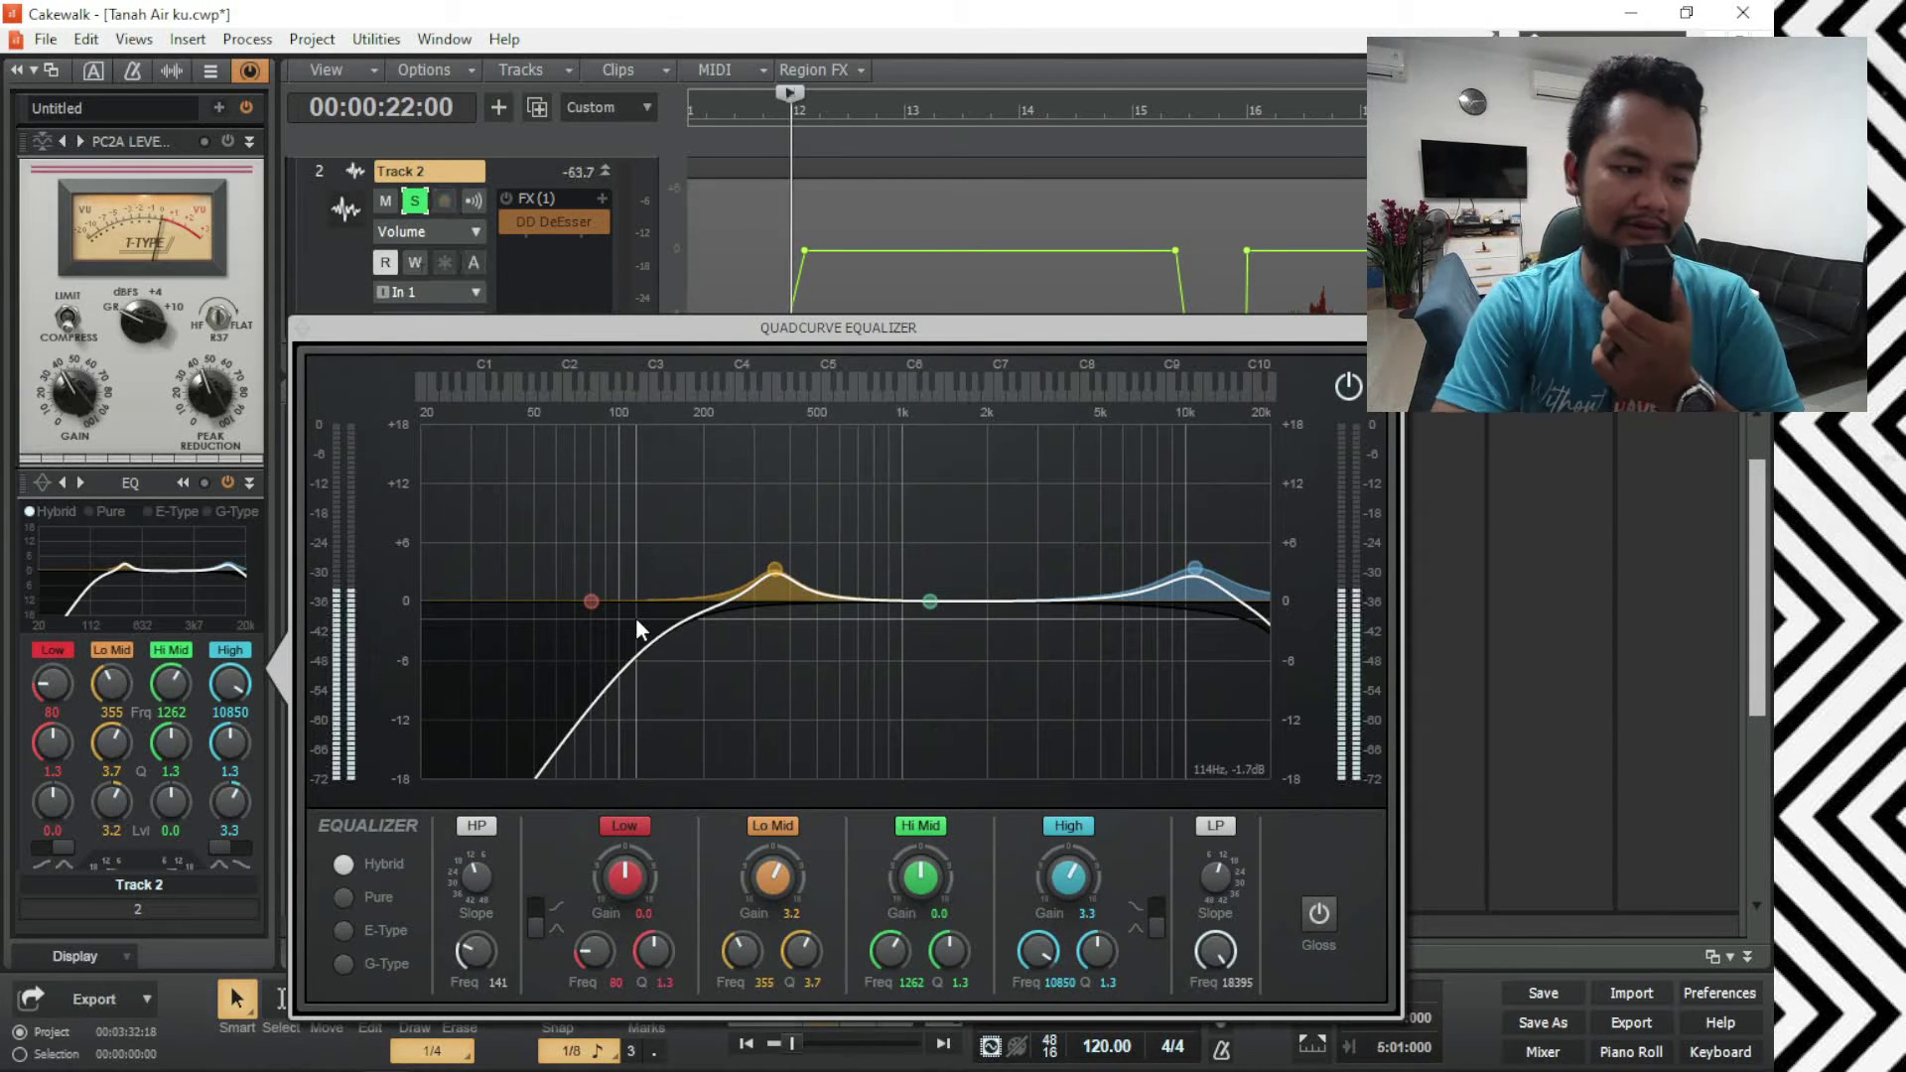
click(1352, 389)
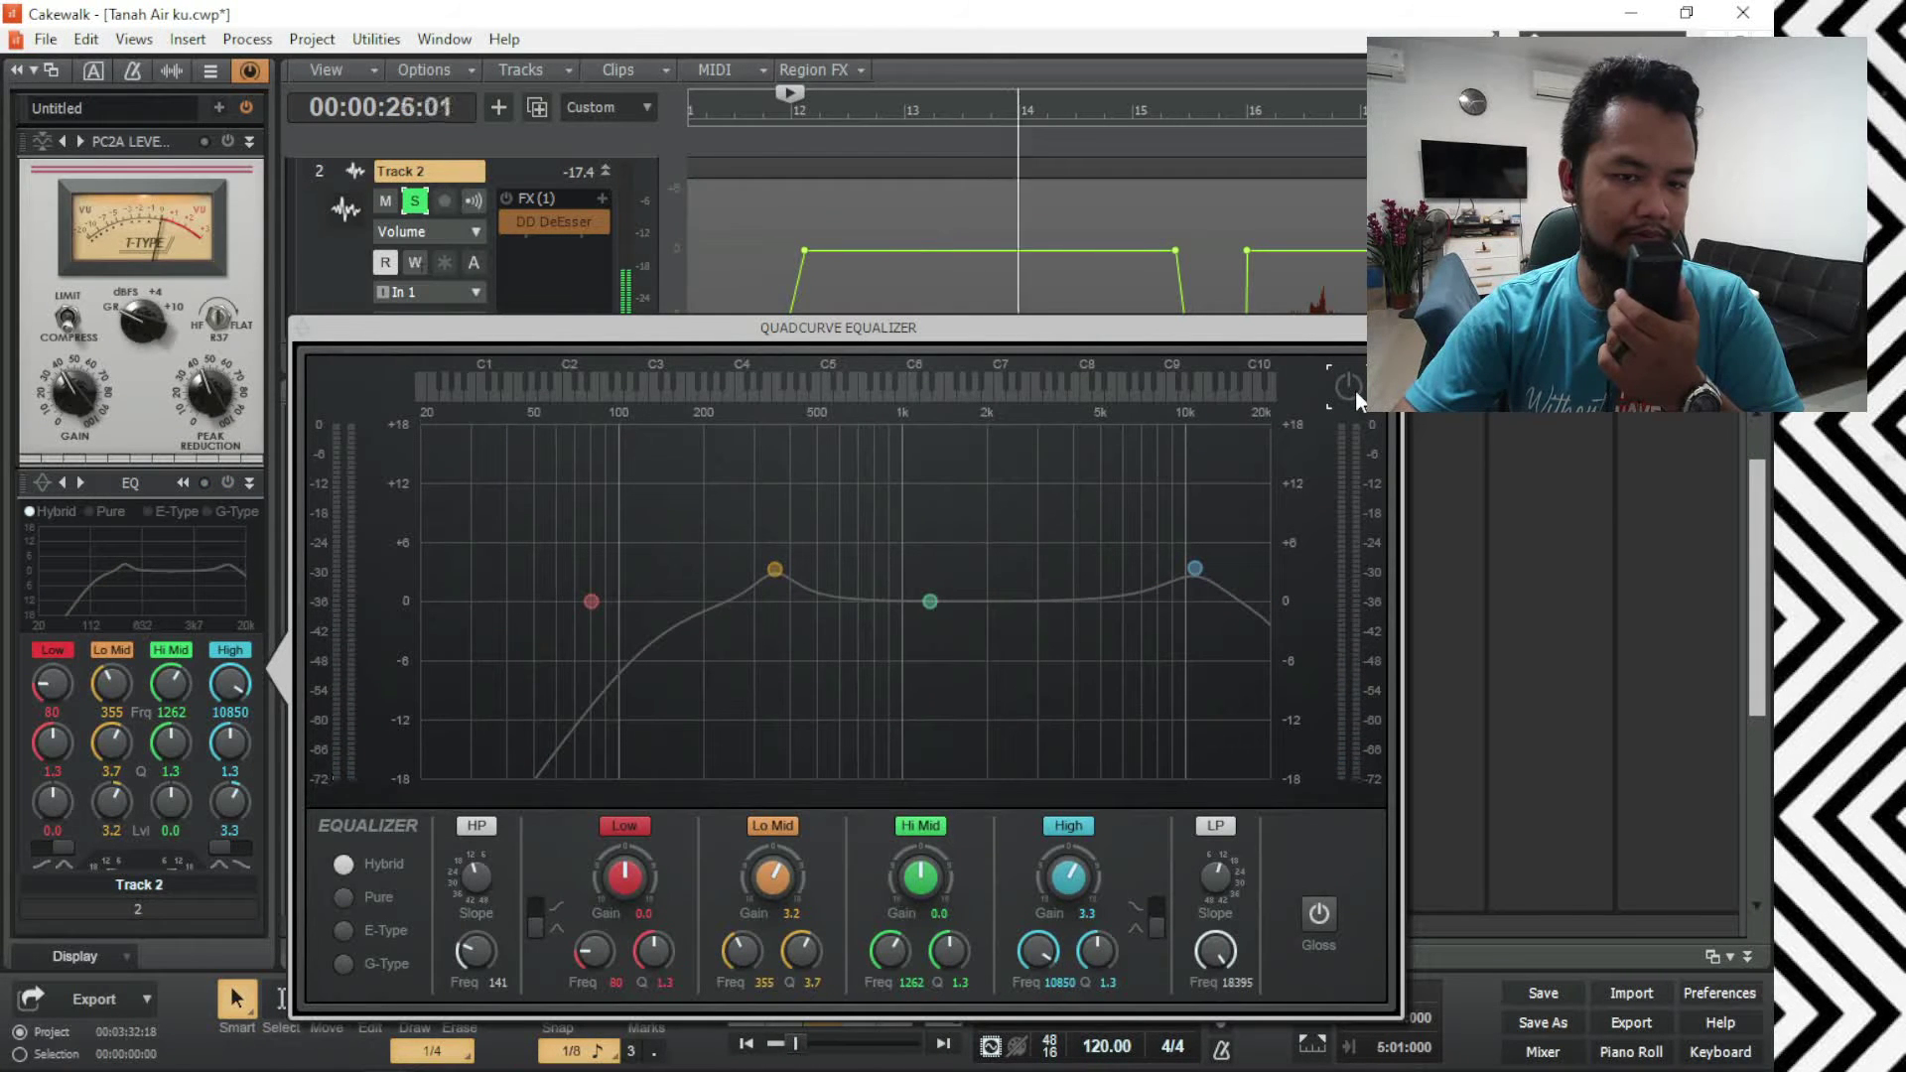
click(1352, 389)
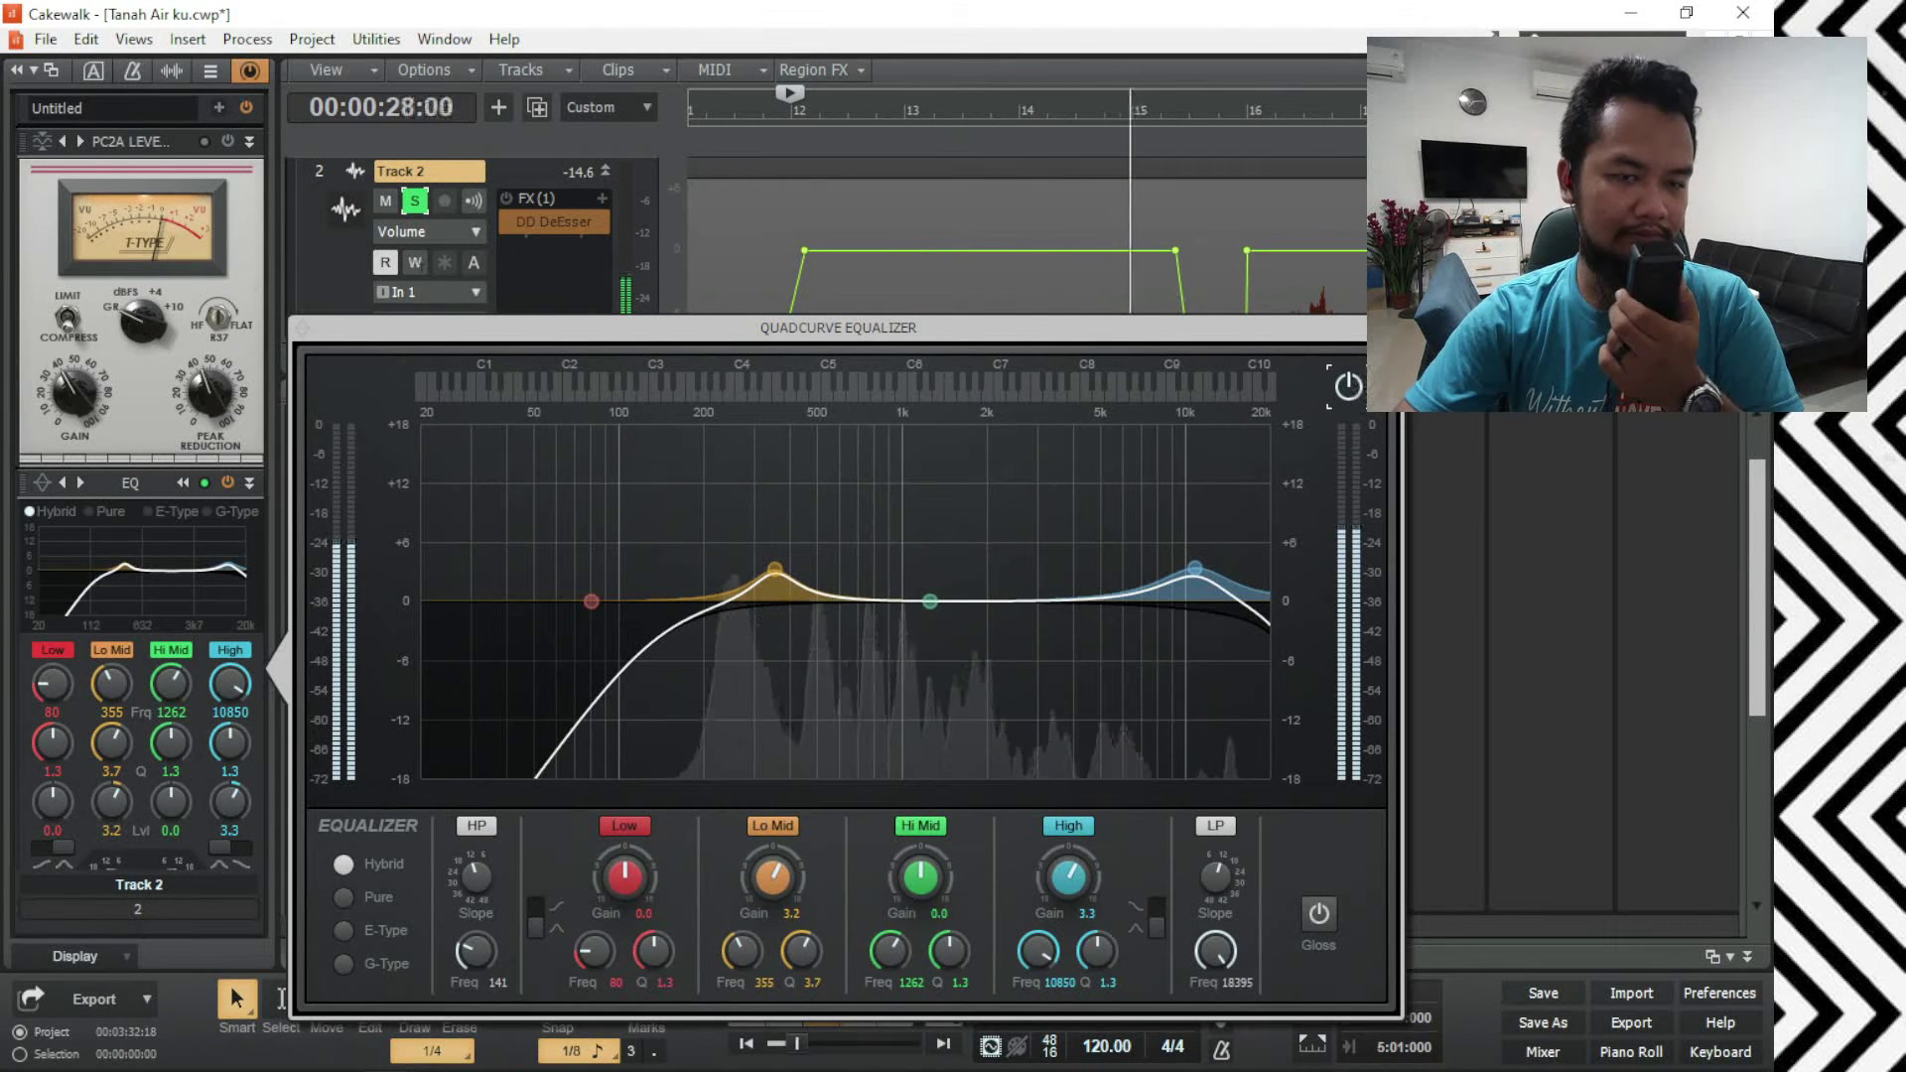
click(1387, 328)
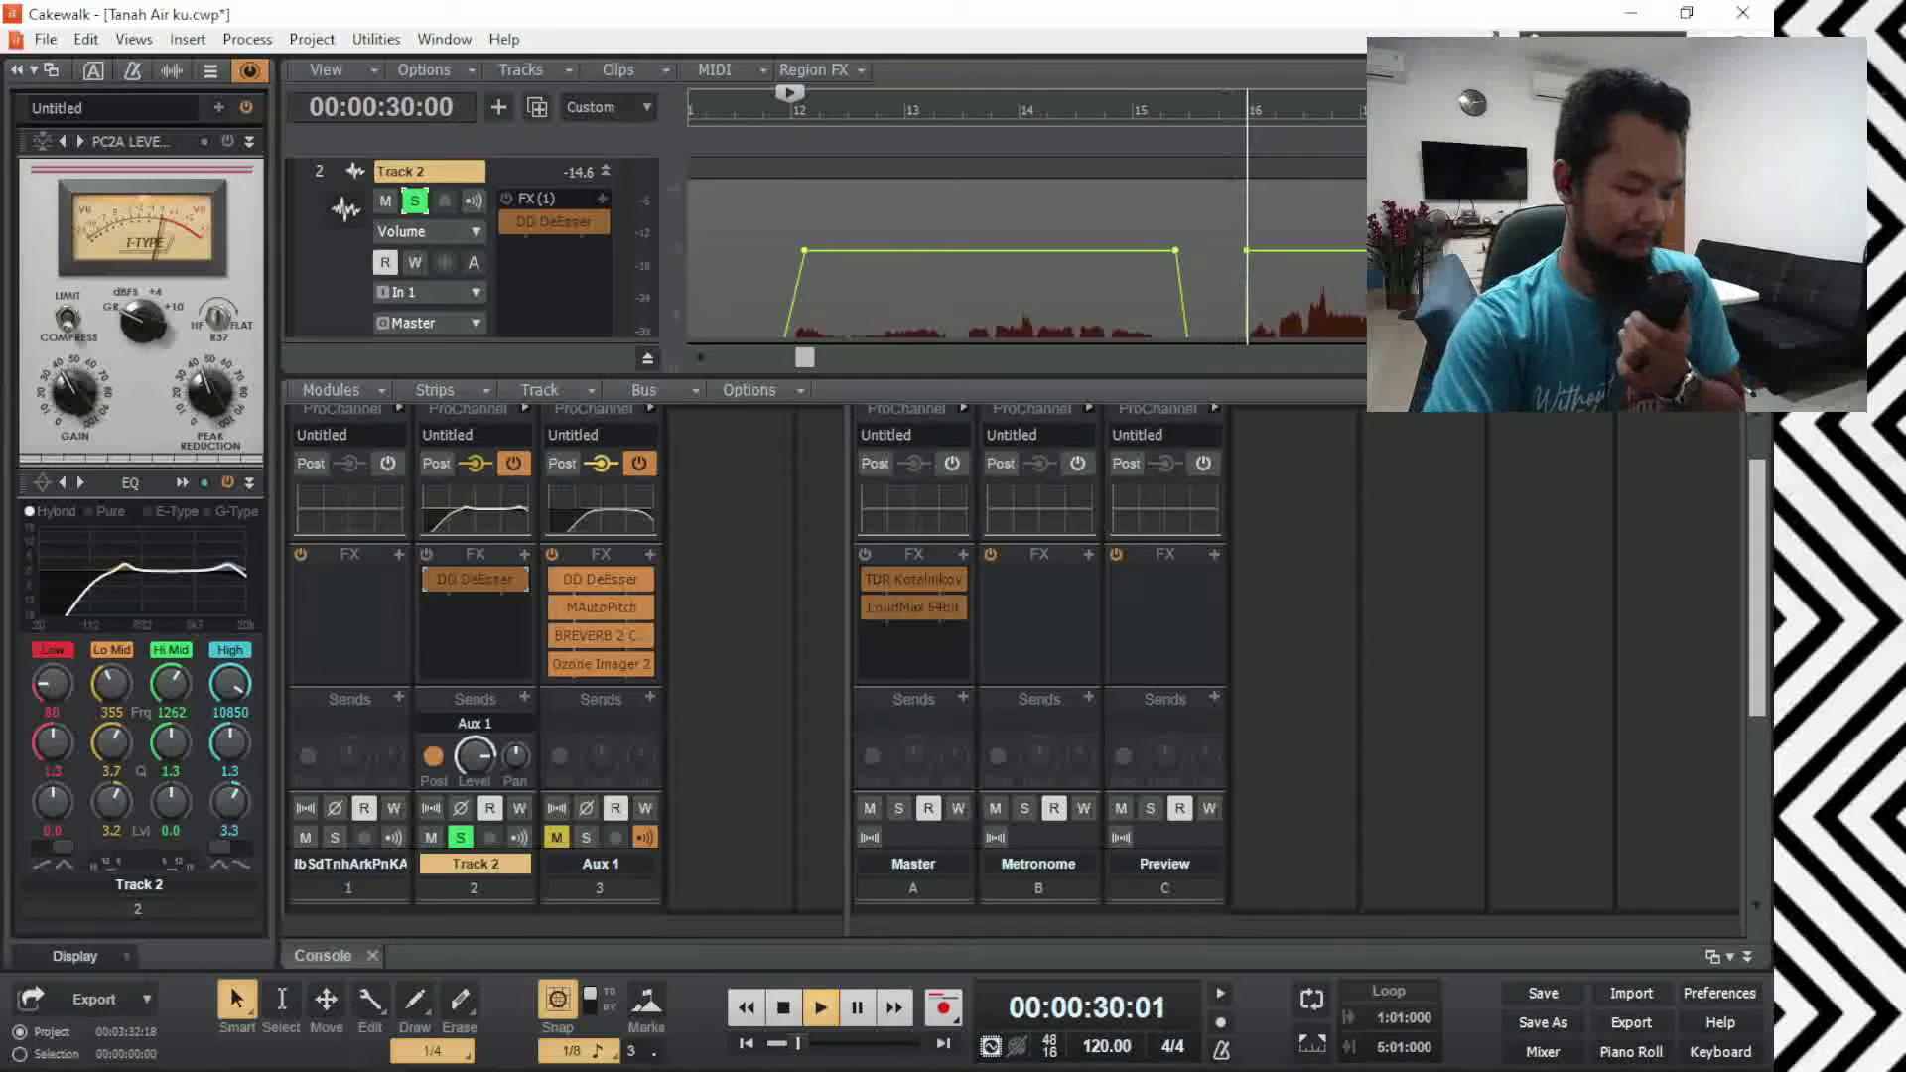
key(space)
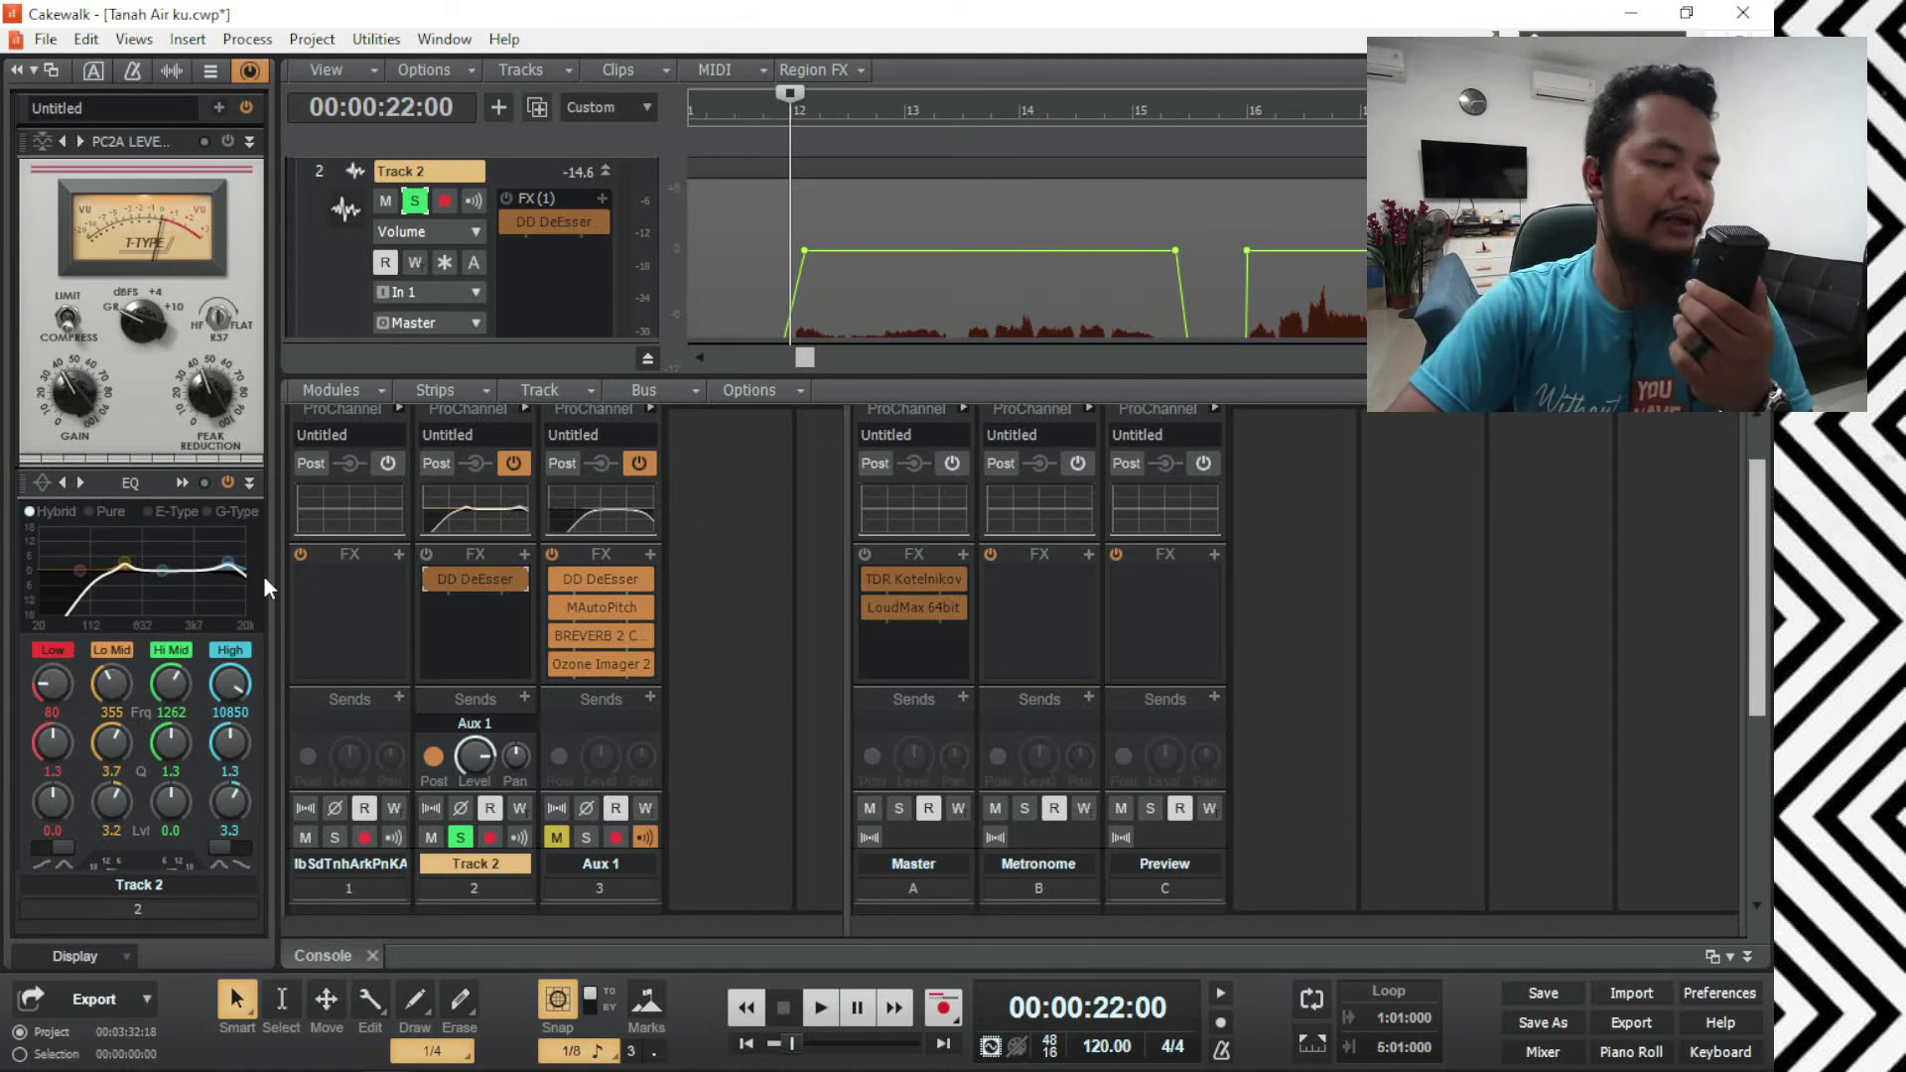
Step: Audition the vocal with Track 2's ProChannel compressor off, switch the compressor on and replay from 00:00:22:00
scroll(264, 625, down, 1)
scroll(260, 656, down, 5)
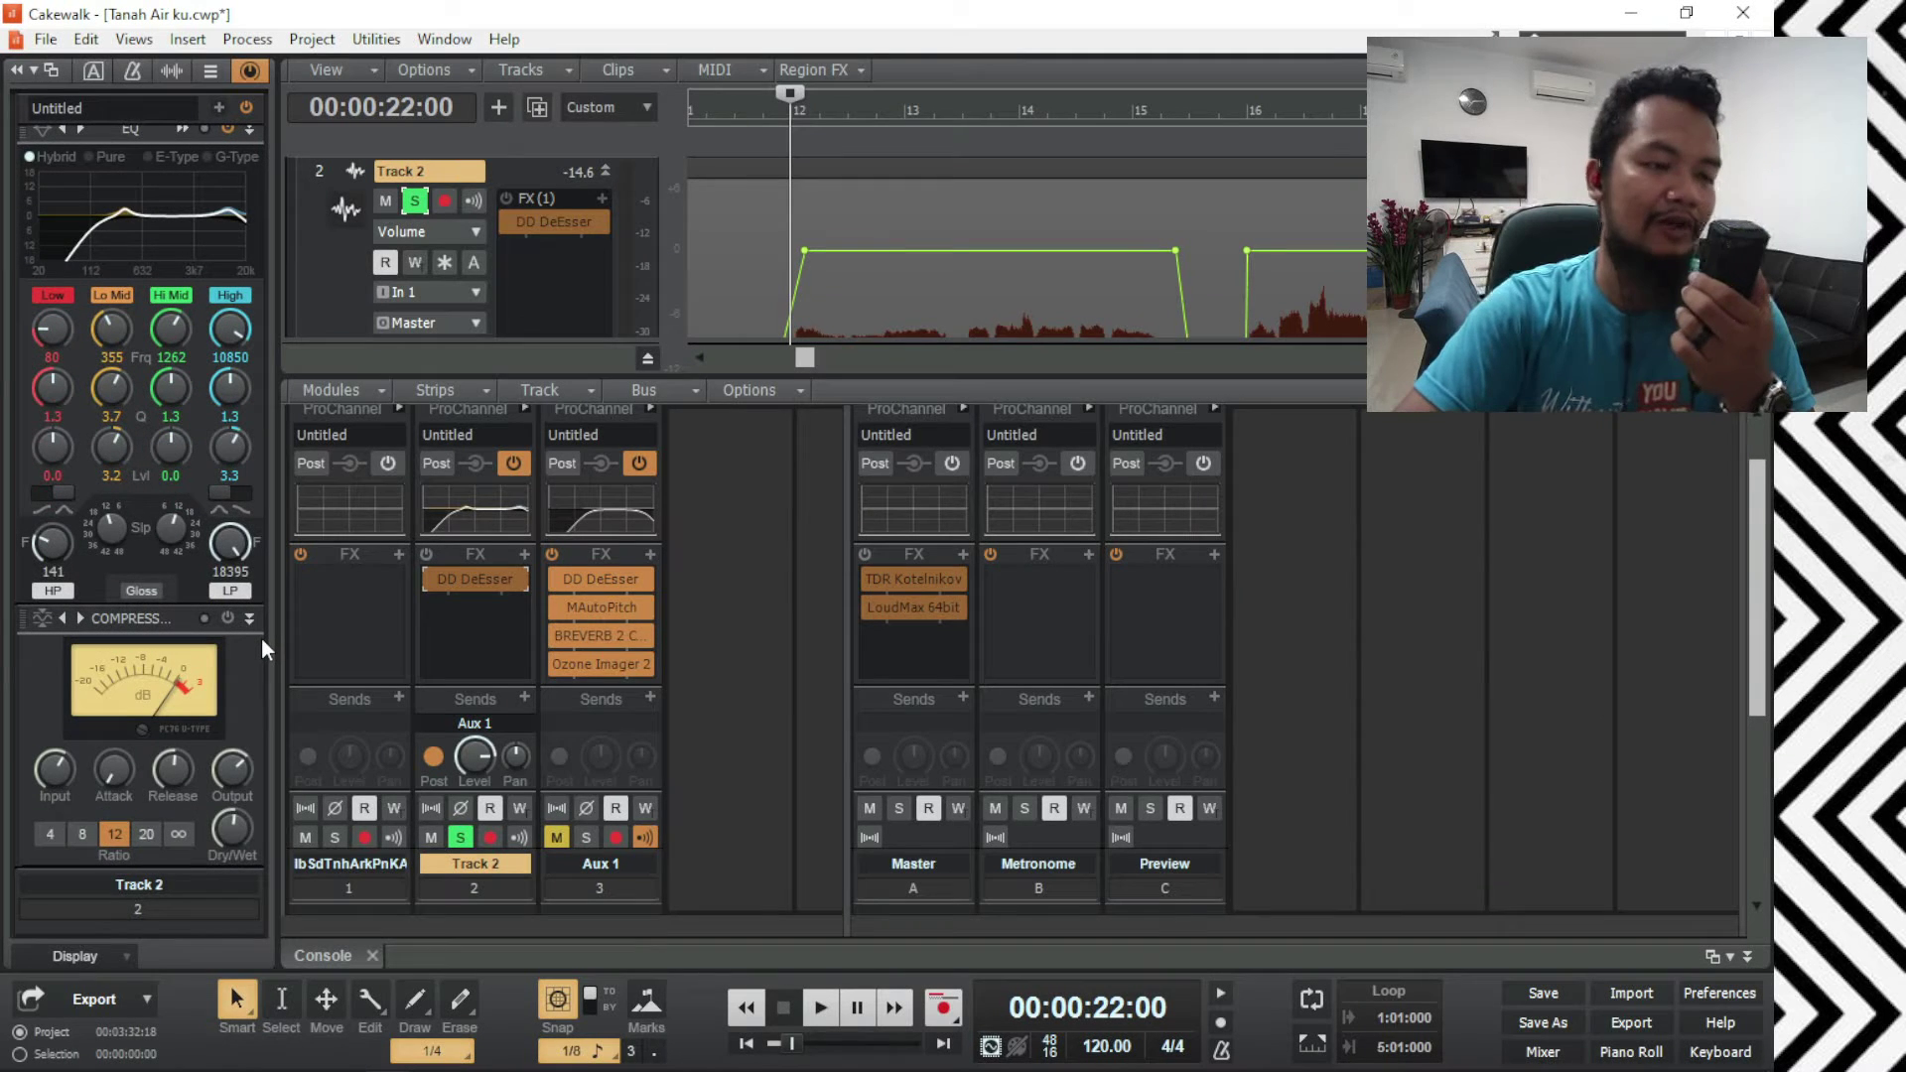
scroll(260, 635, down, 2)
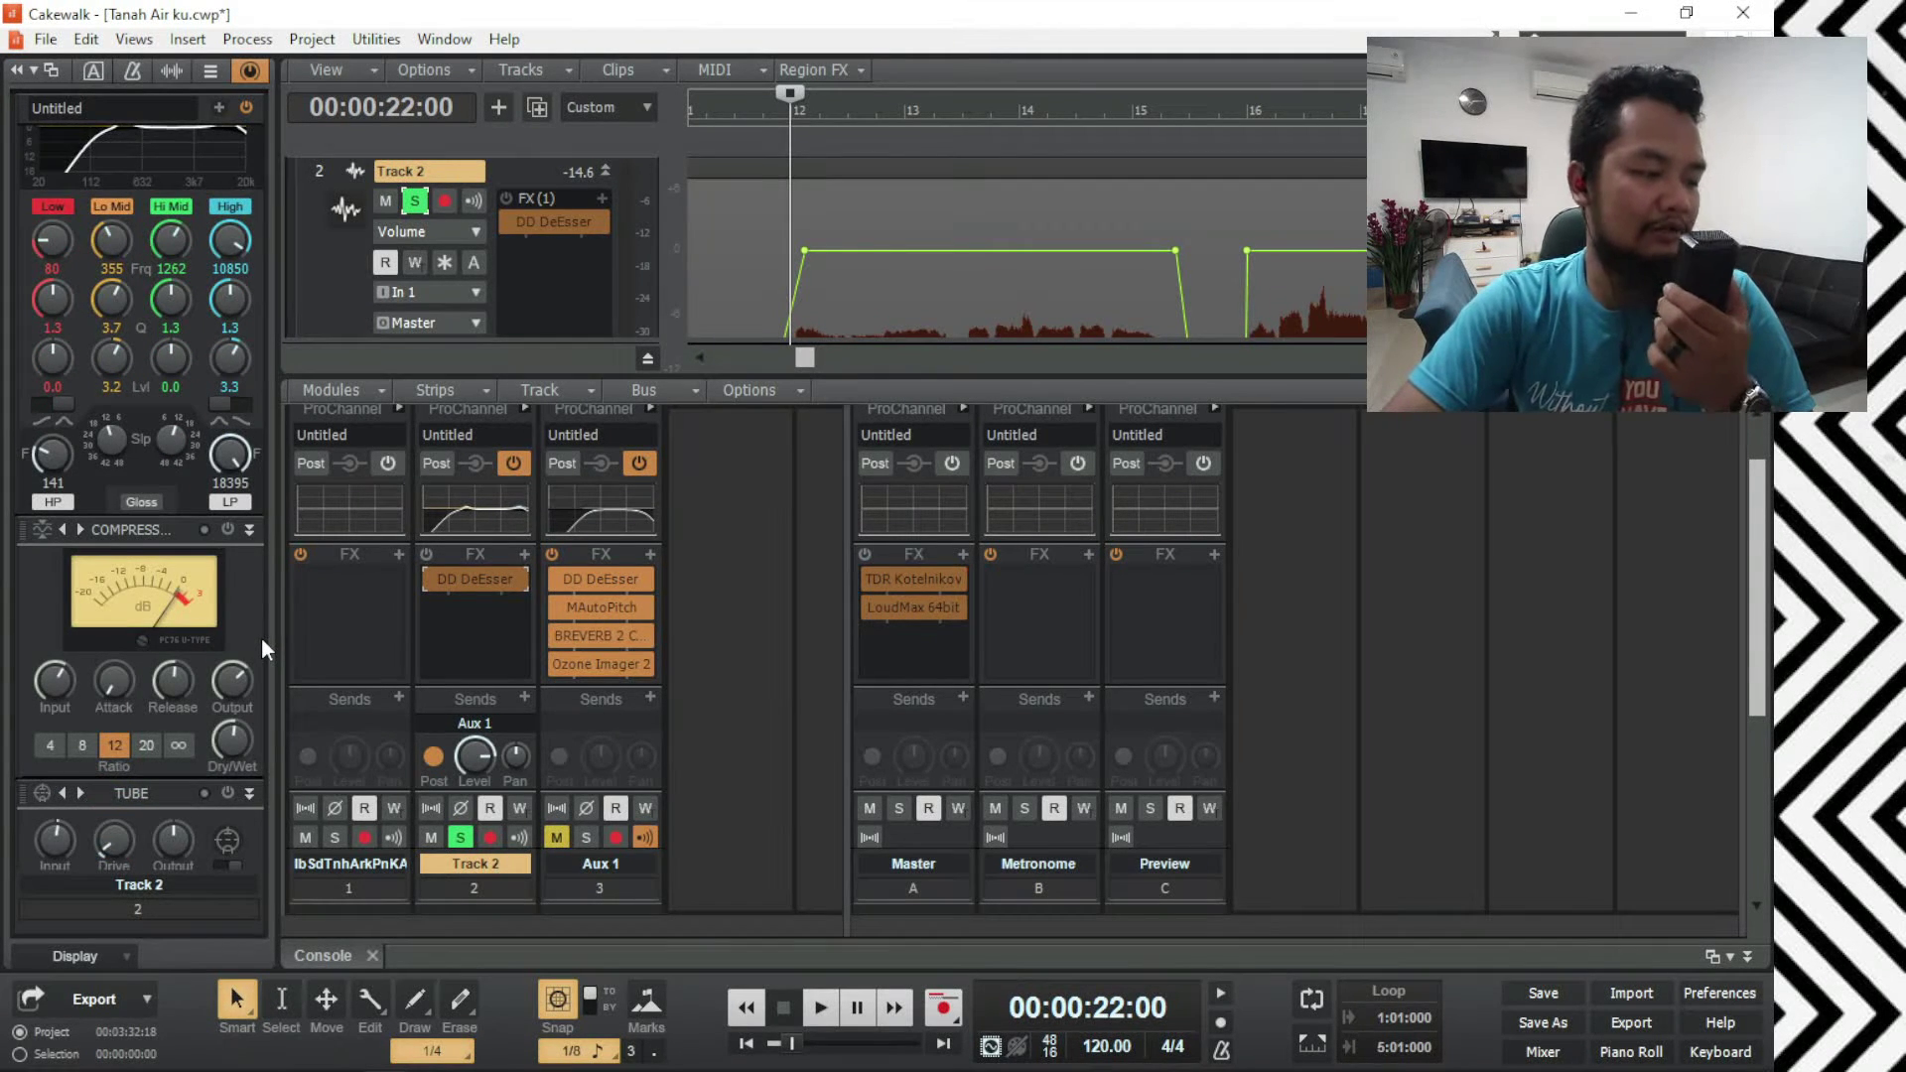
scroll(260, 635, down, 3)
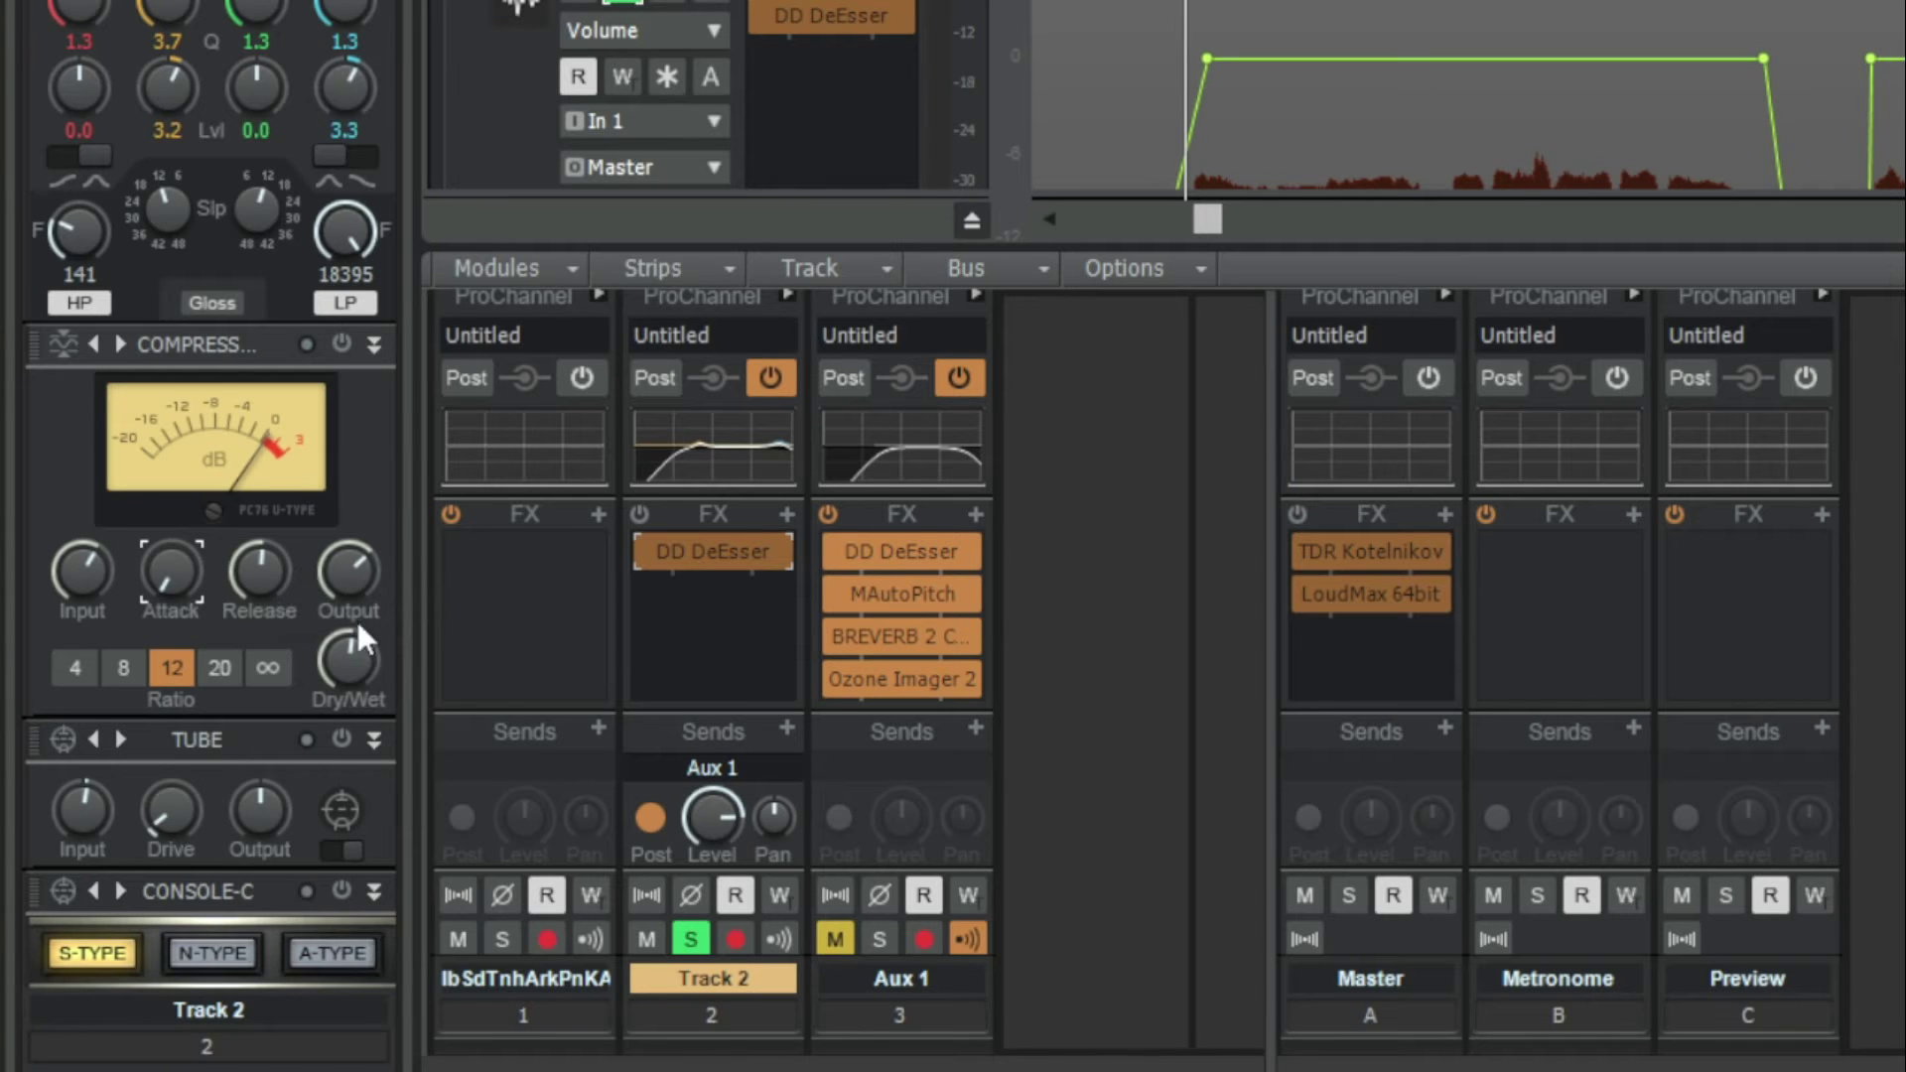
mouse_move(343, 678)
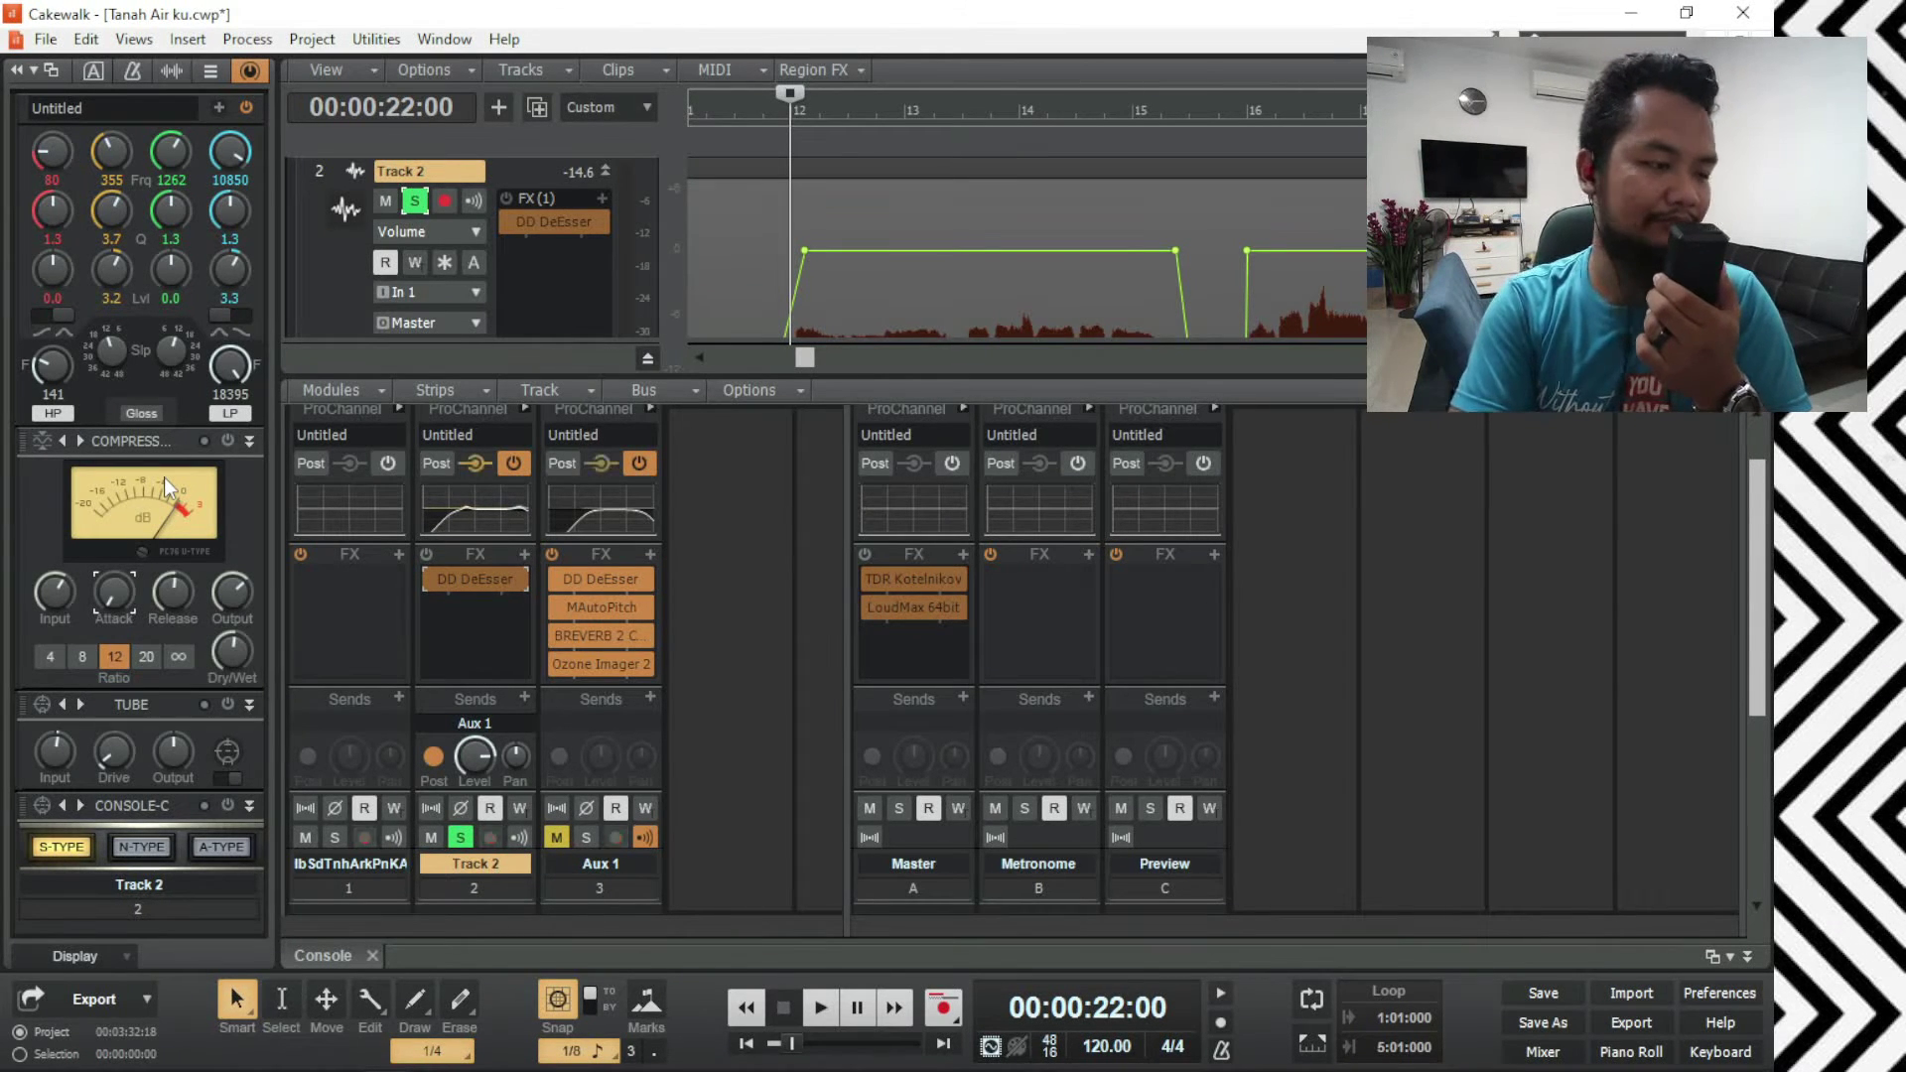
key(space)
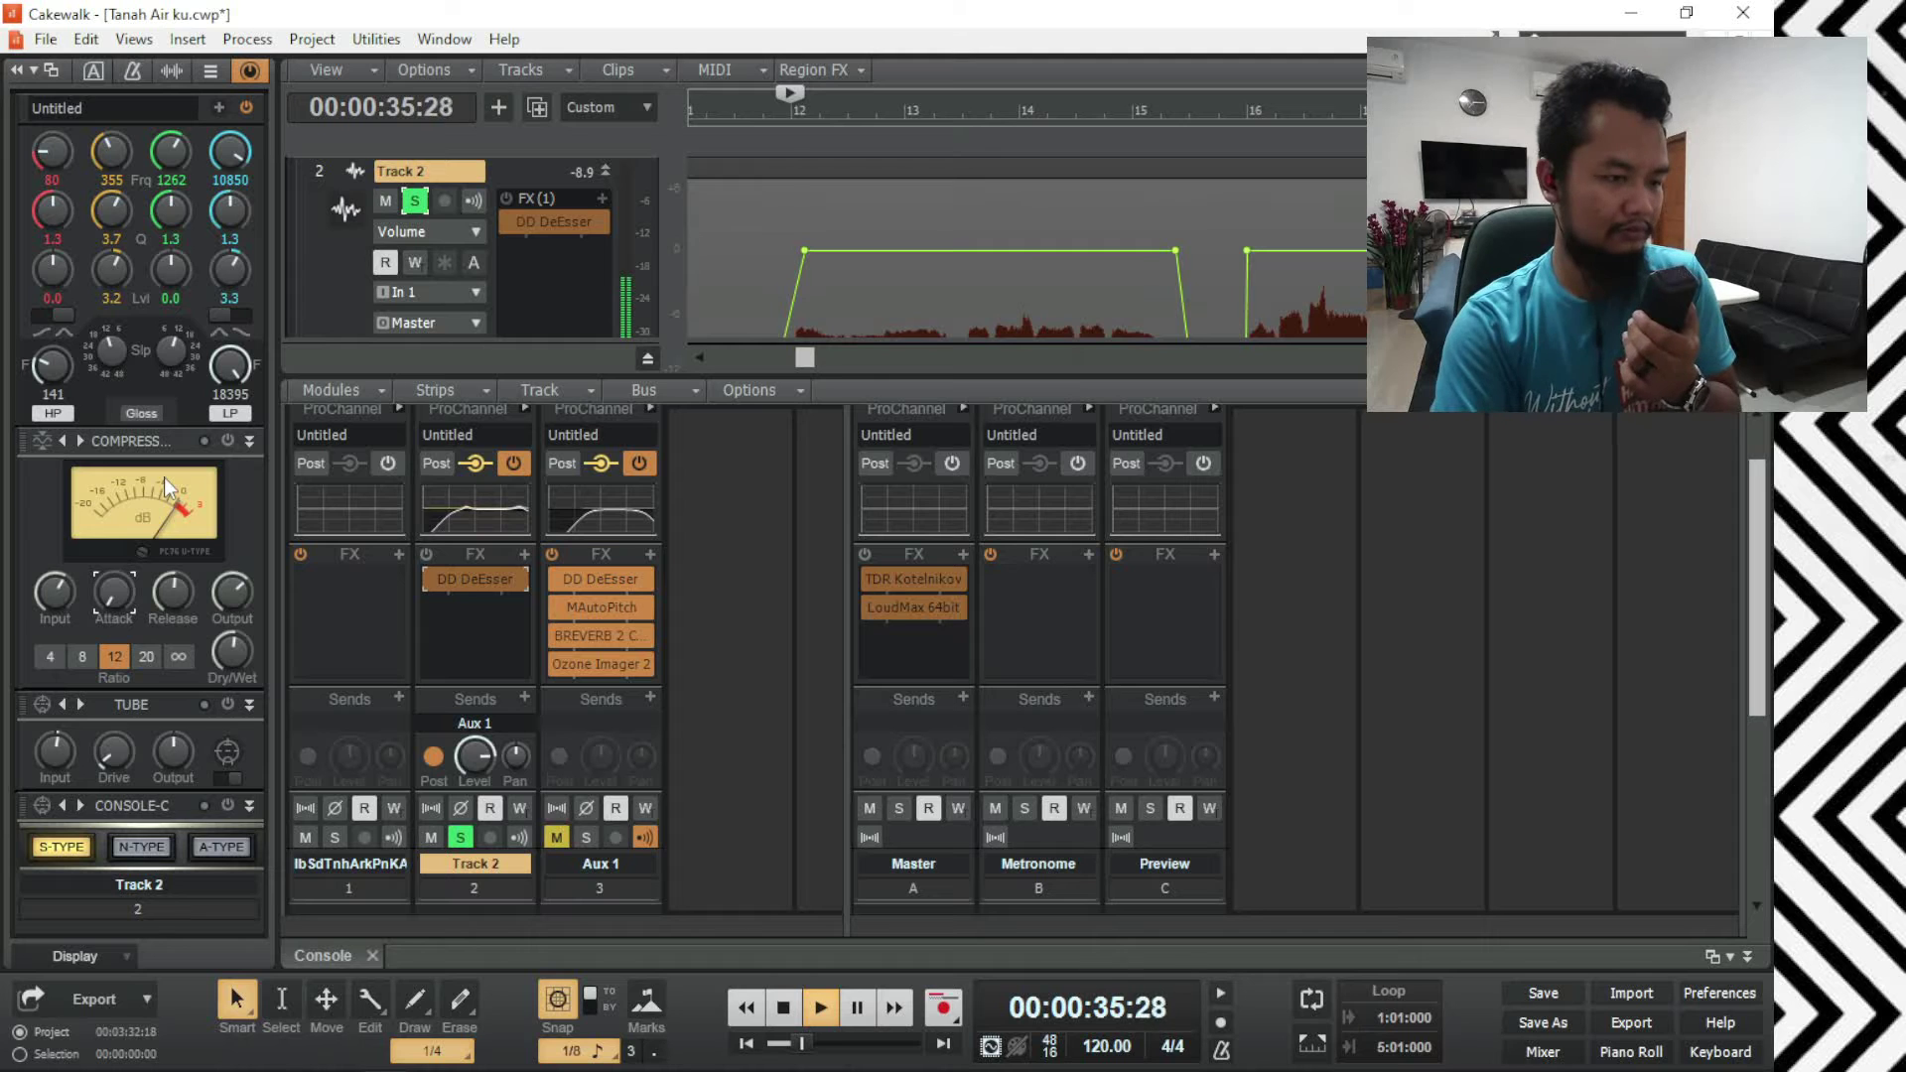
key(space)
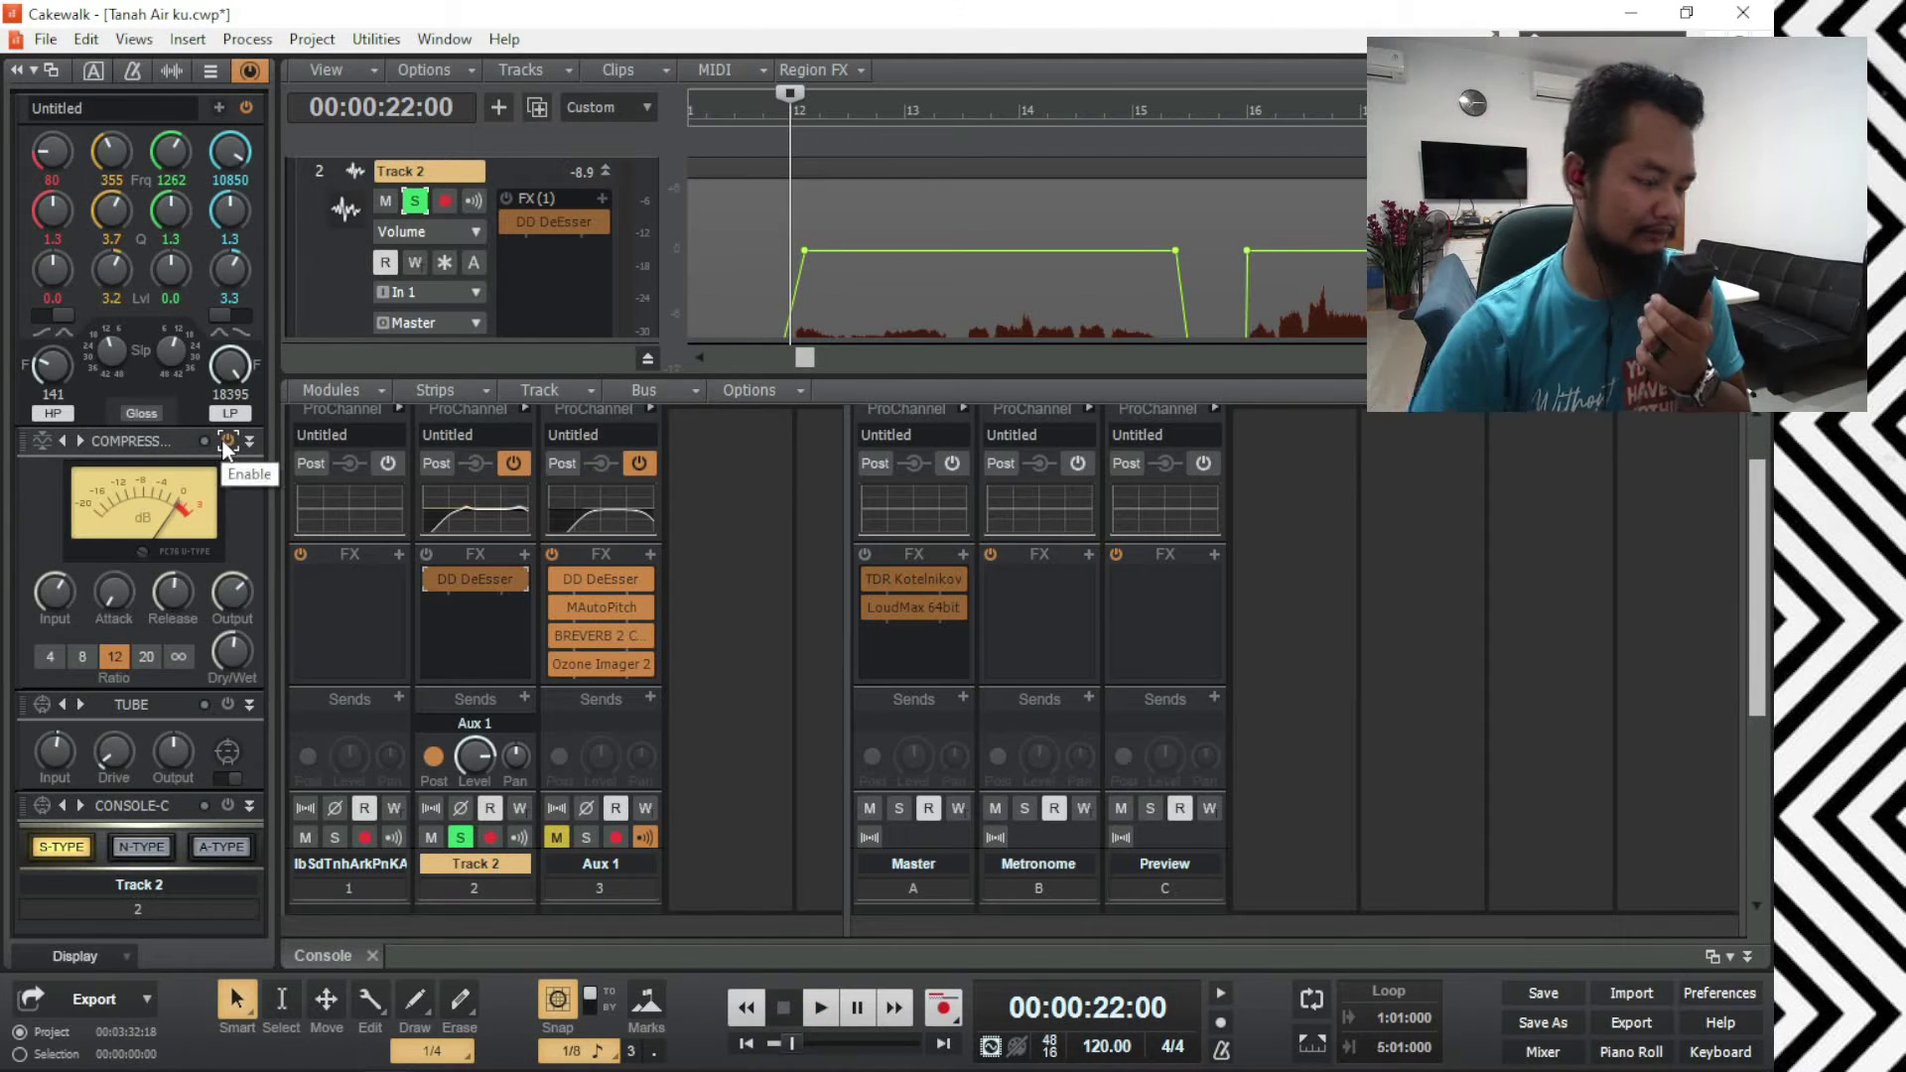
key(space)
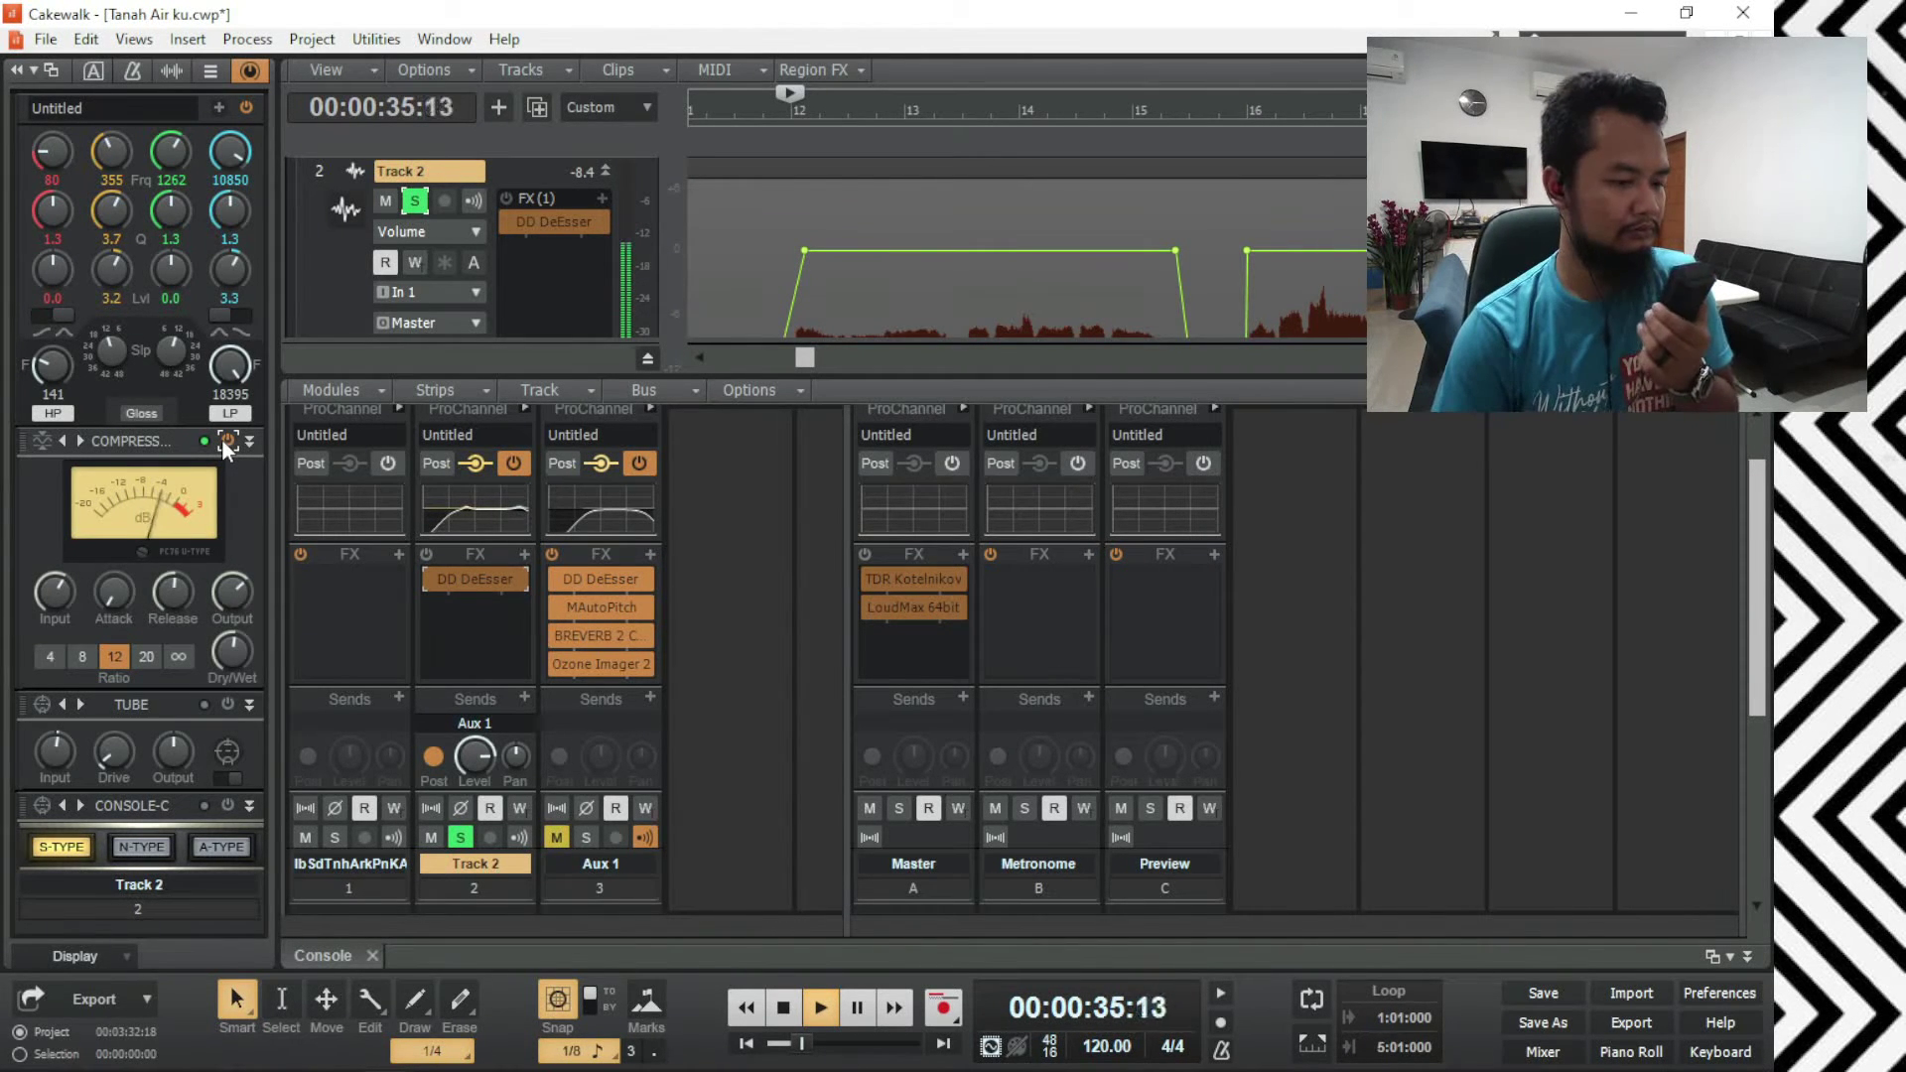
key(space)
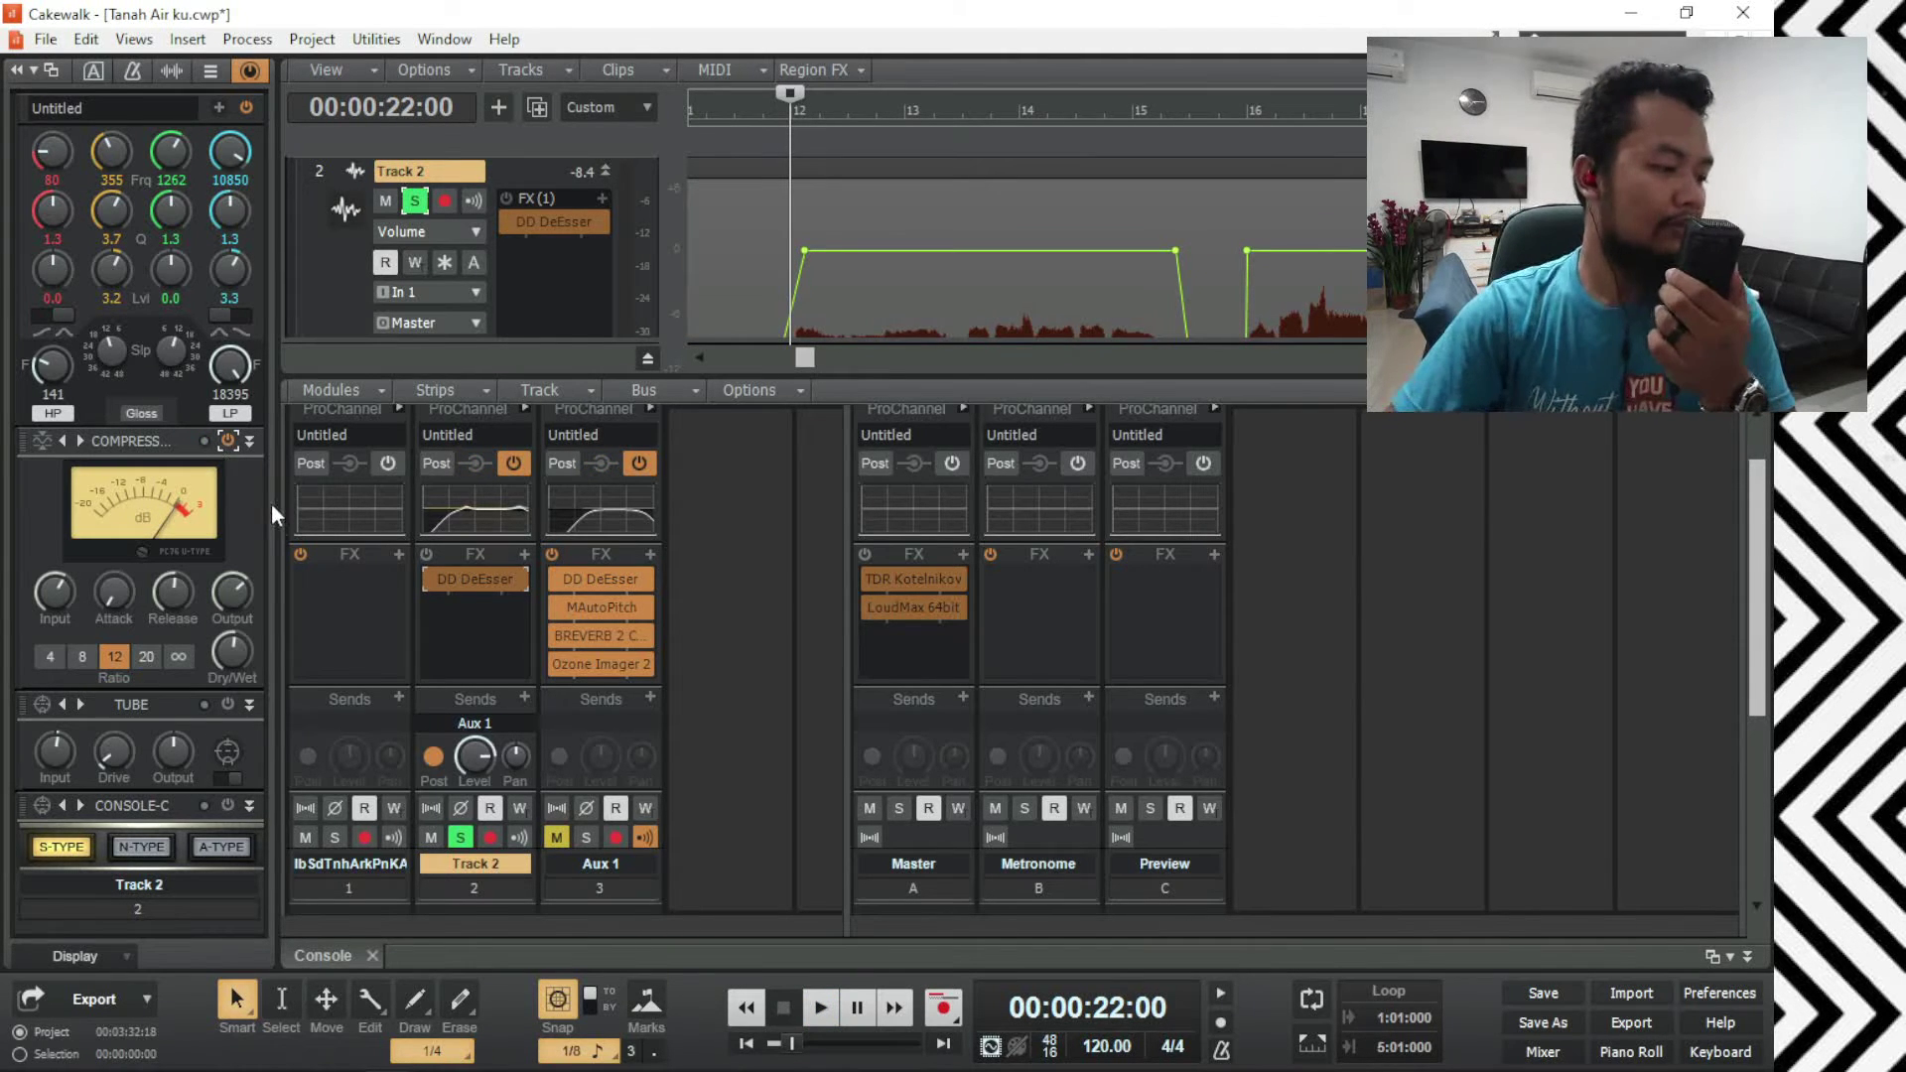
Step: Switch on Track 2's Tube module and compare the vocal with it off and on during playback
scroll(253, 498, down, 3)
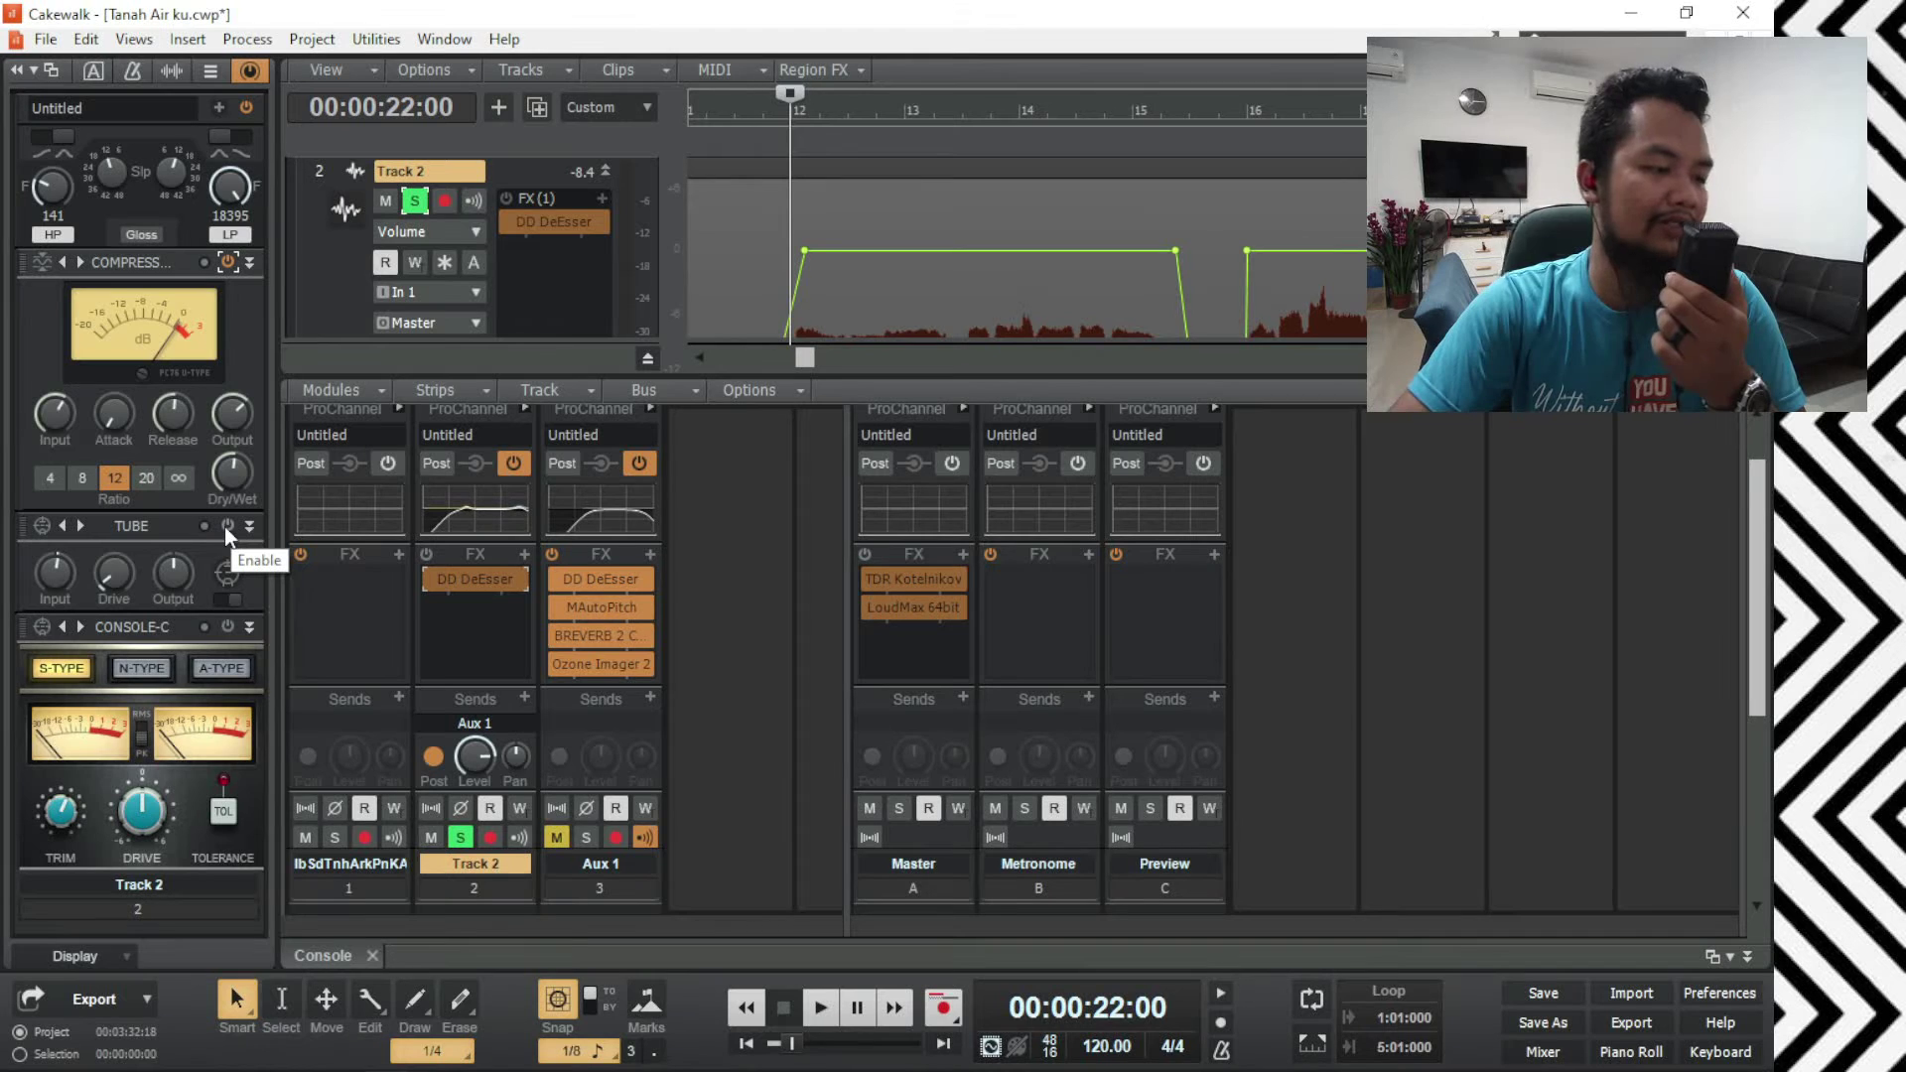
click(226, 525)
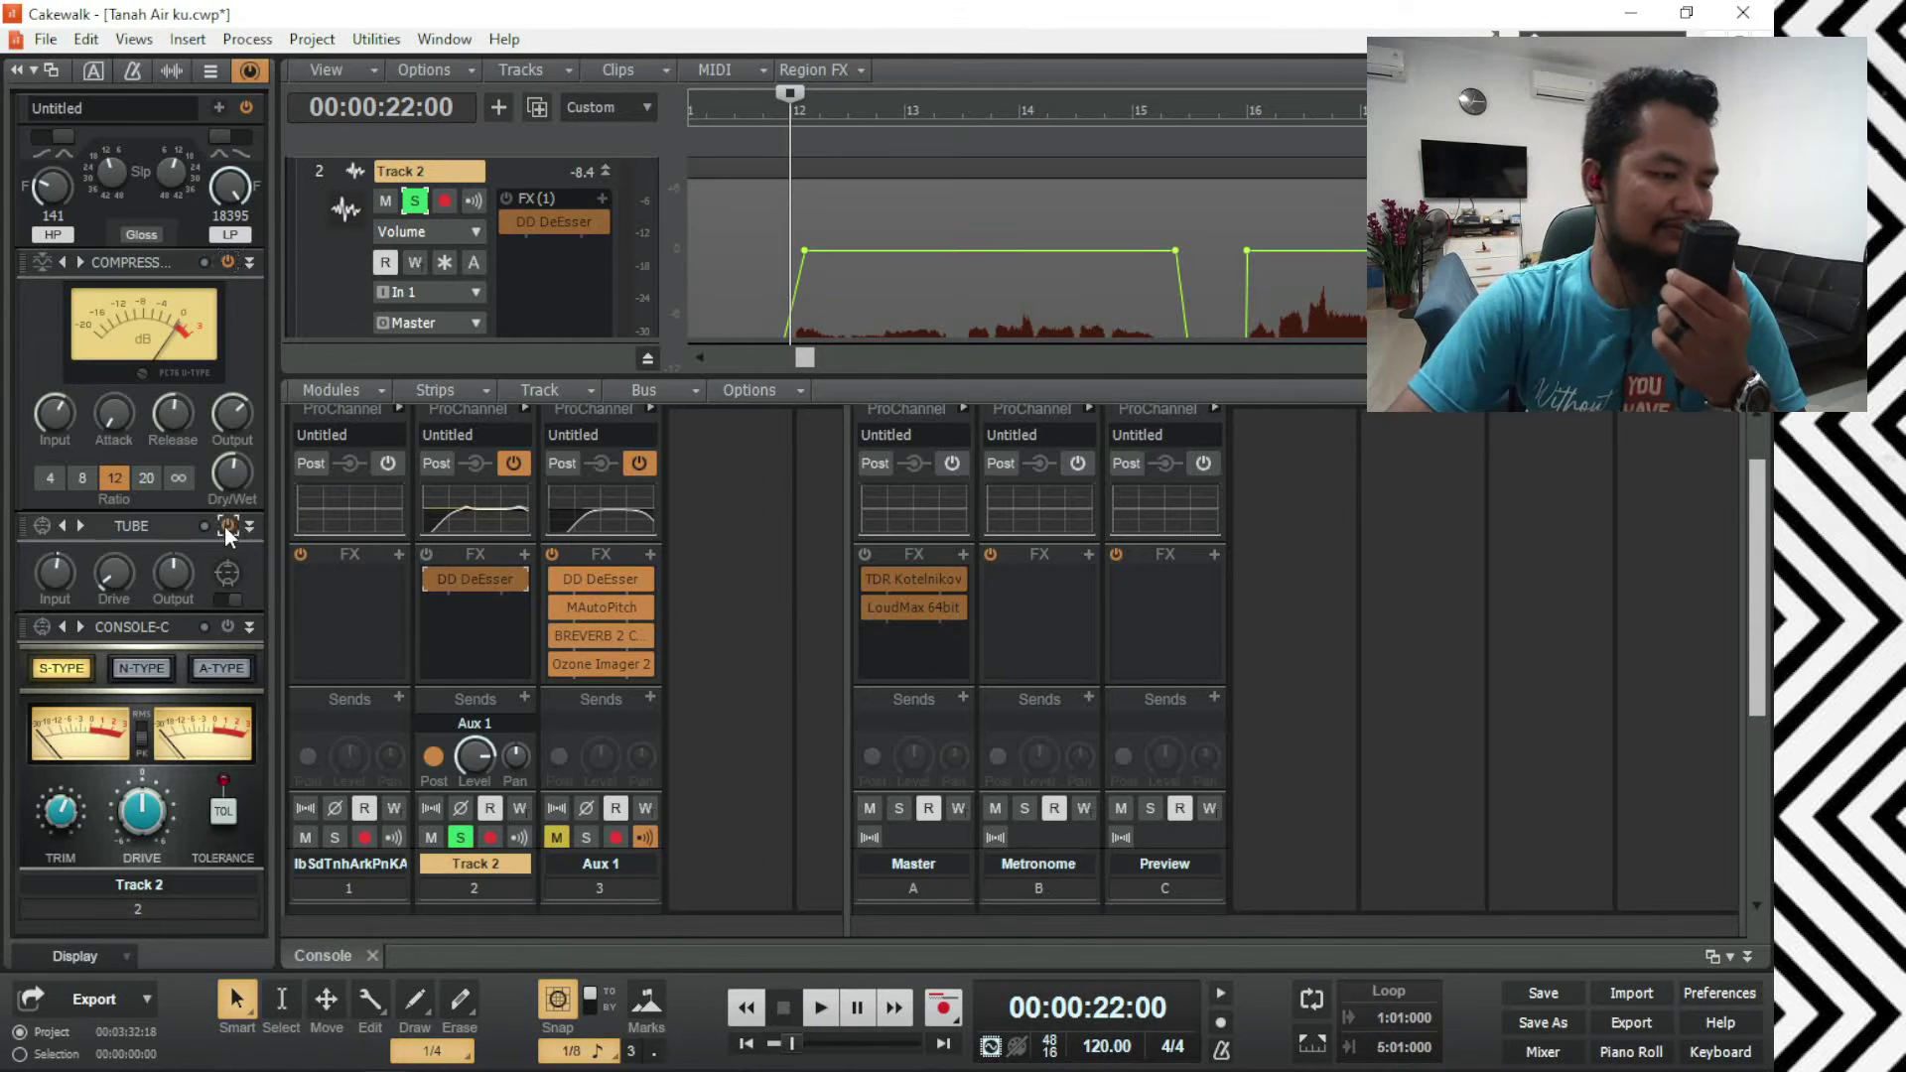
key(space)
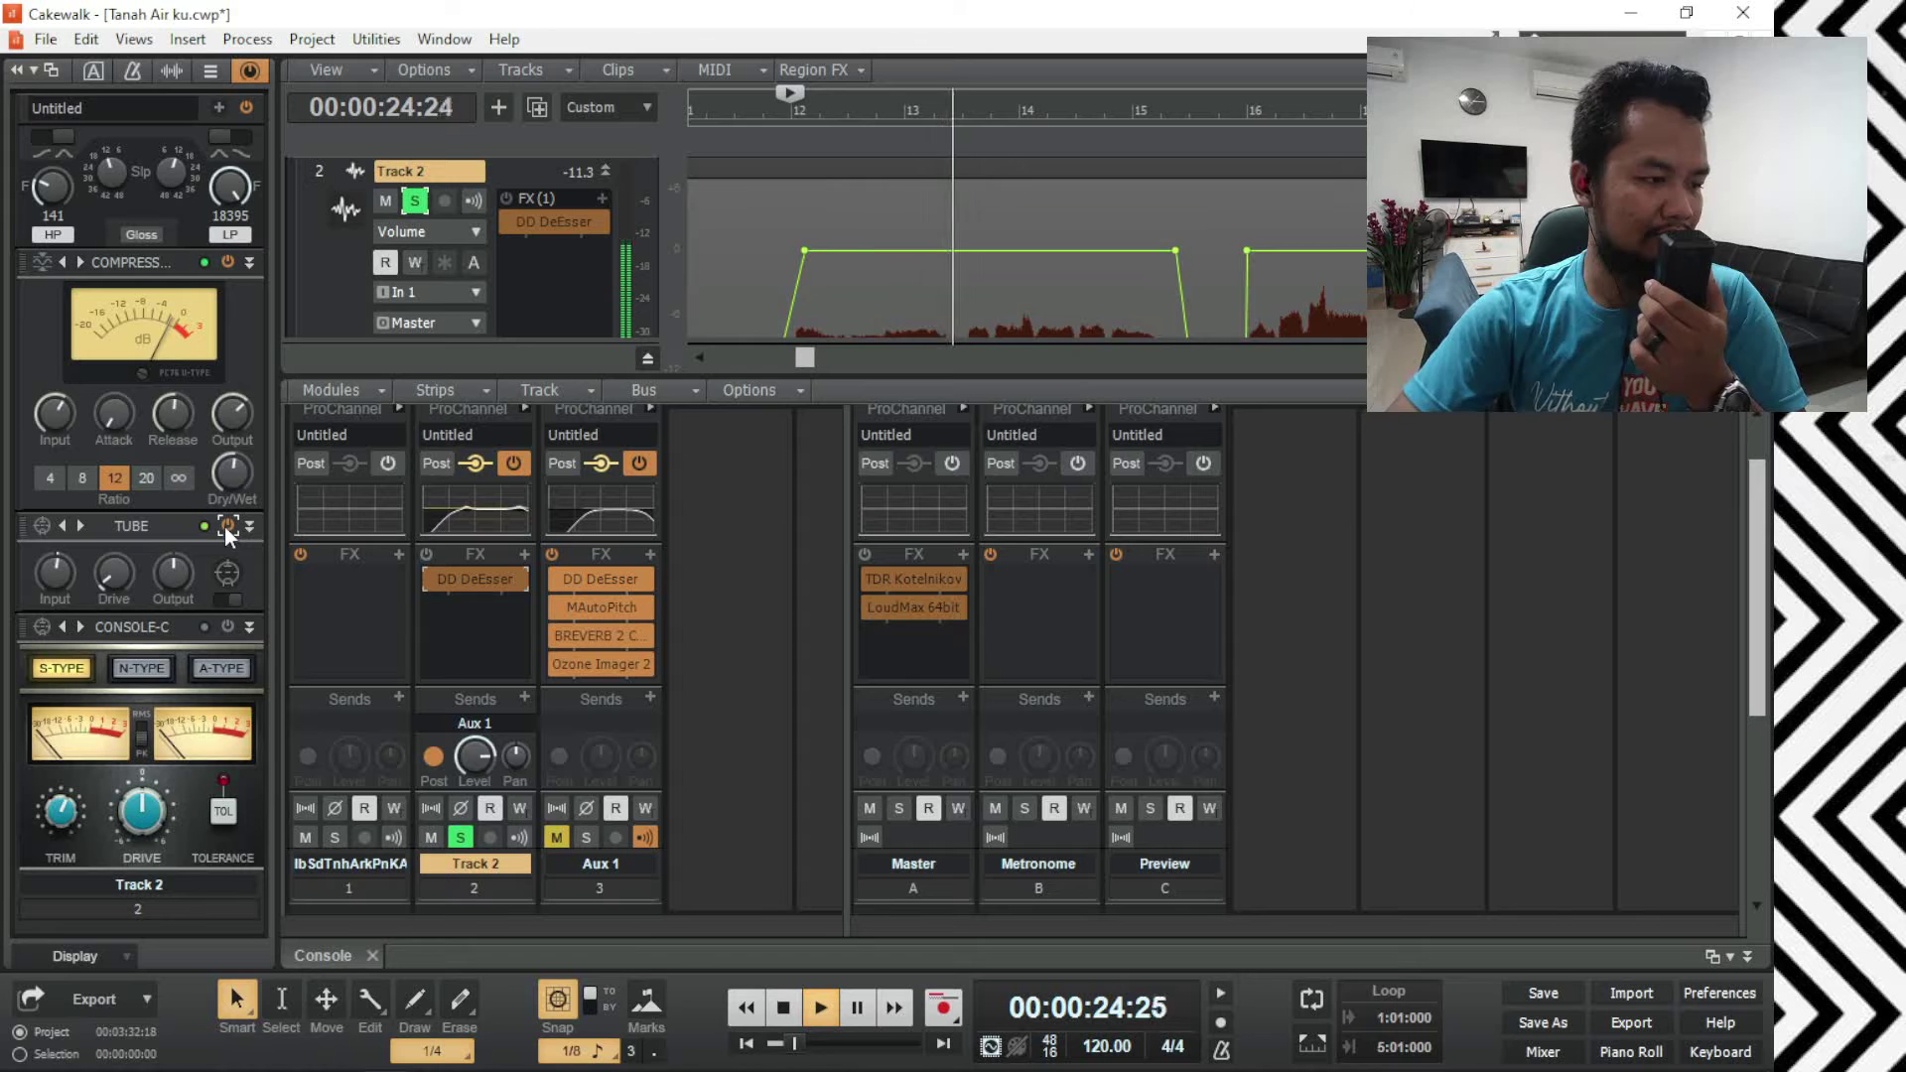
click(227, 525)
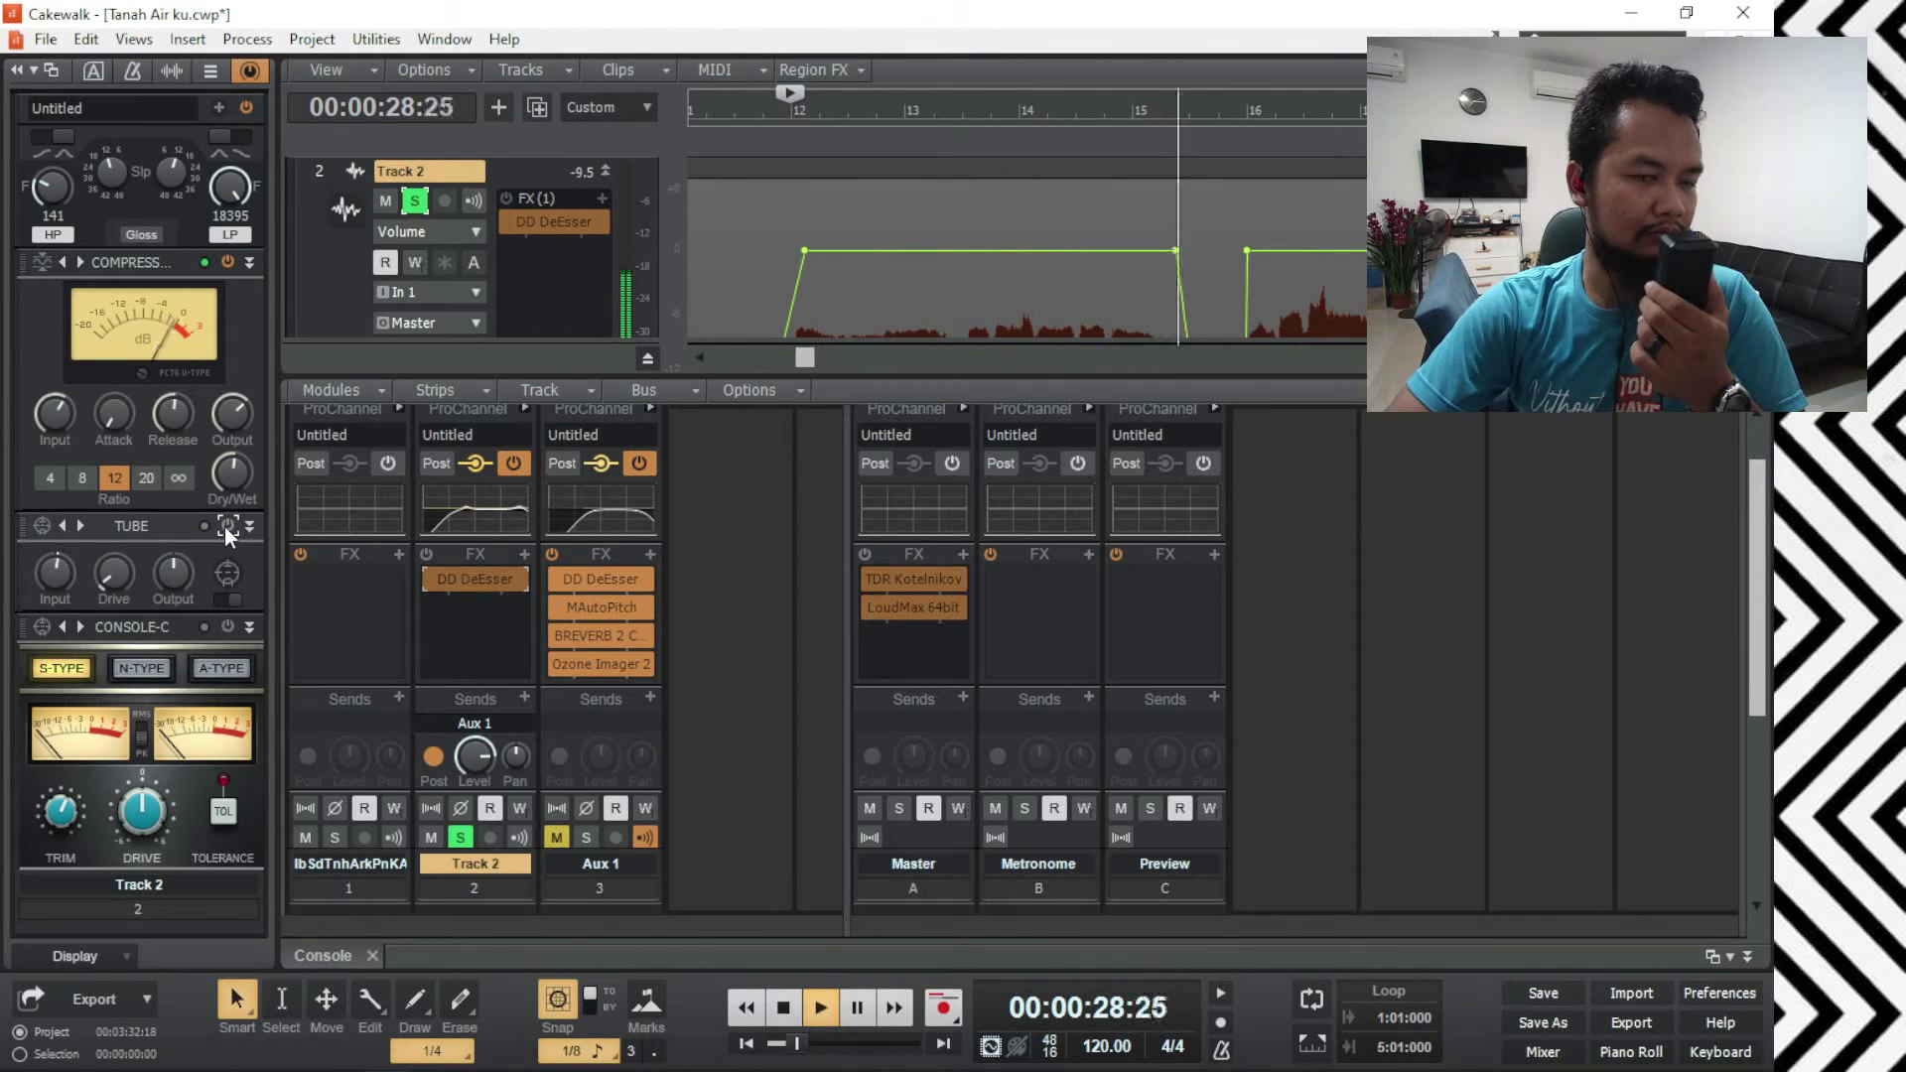
click(226, 525)
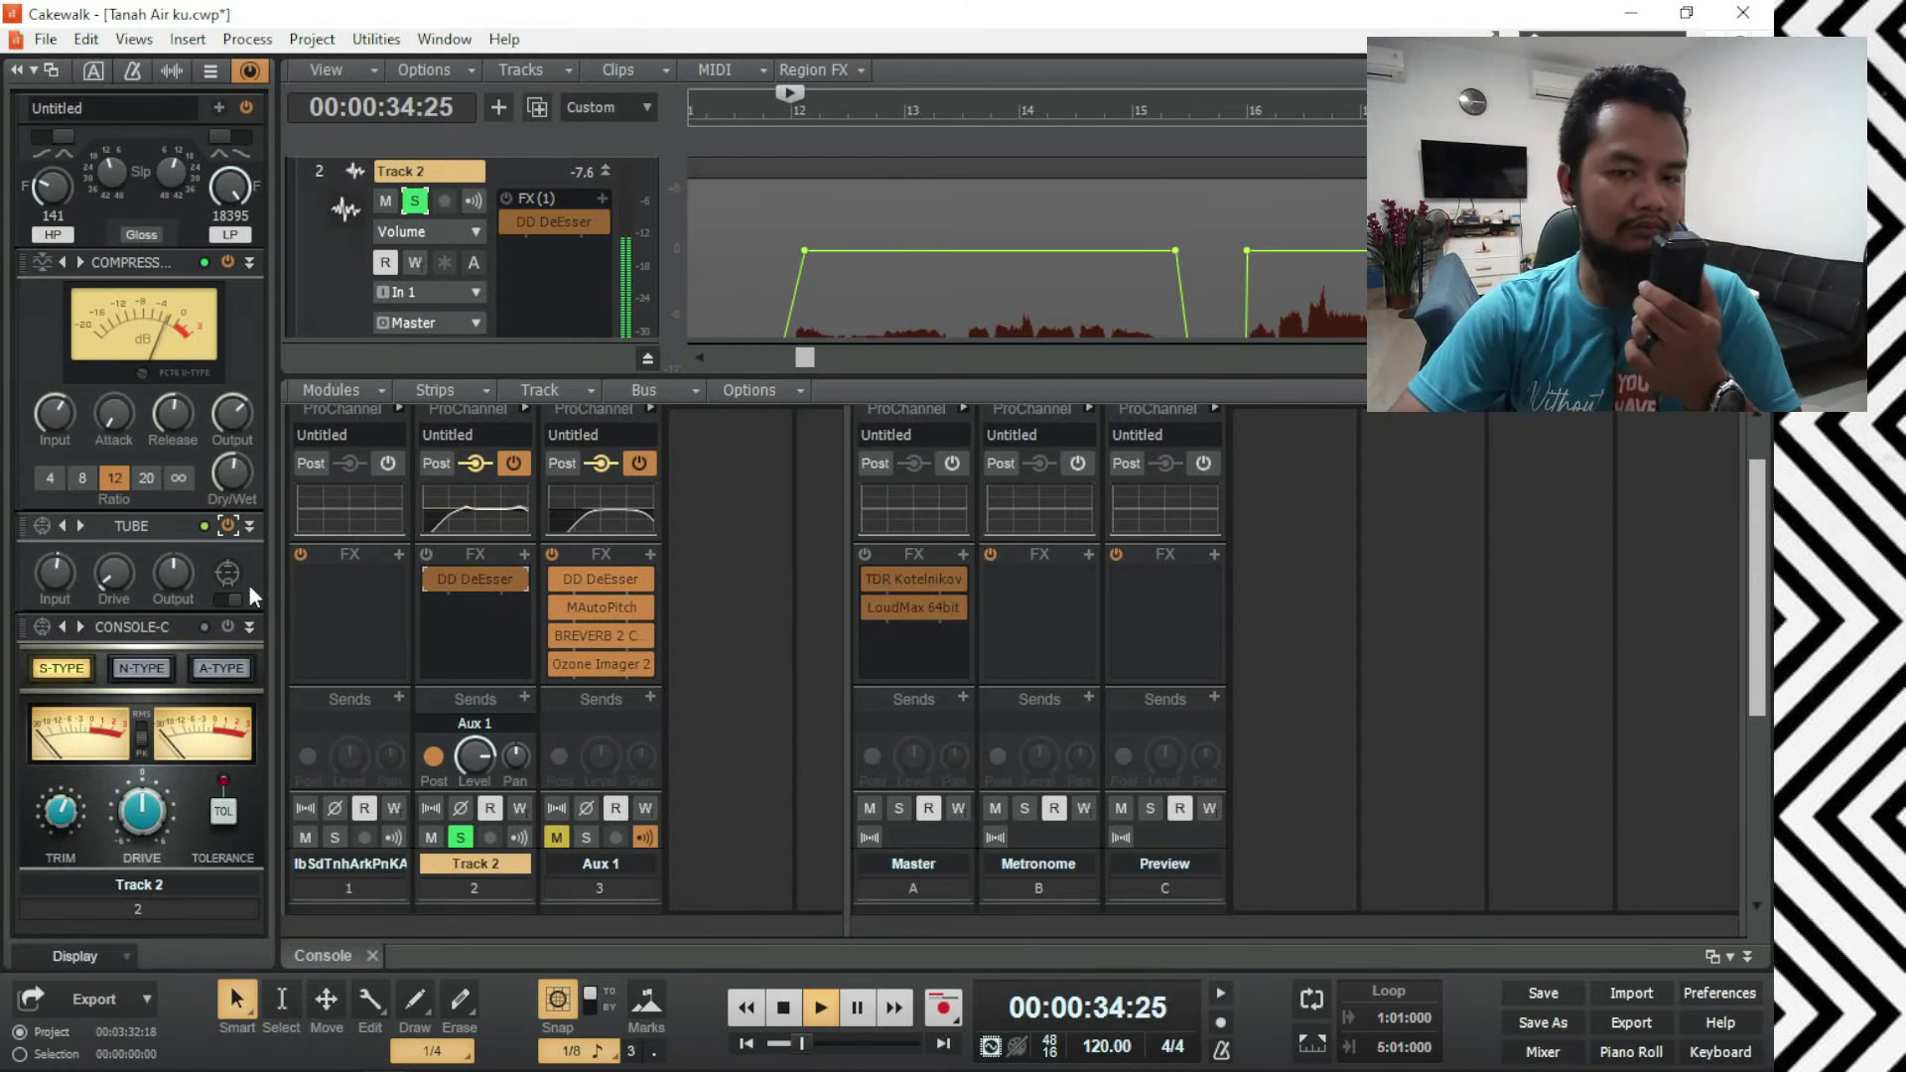
key(space)
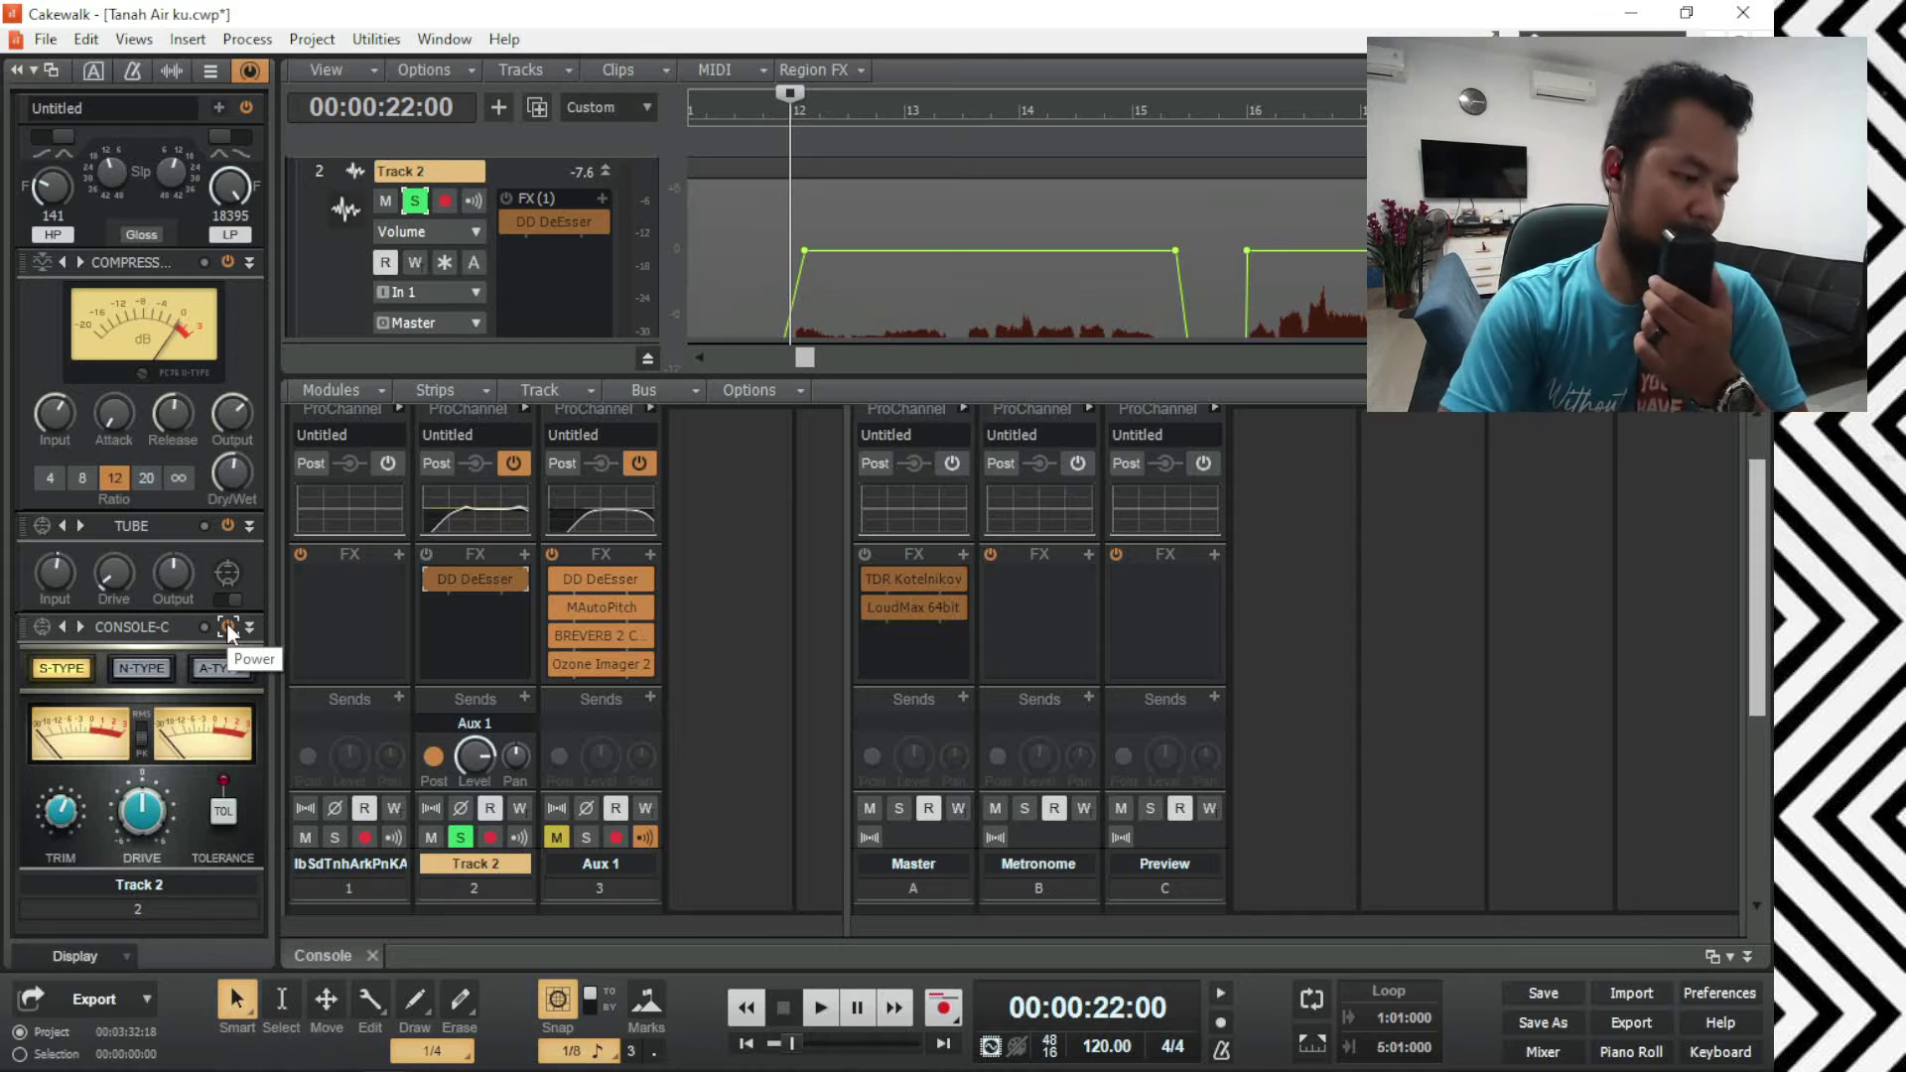
Step: Switch on Track 2's Console-C module in S-Type and play the vocal from 00:00:22:00
key(space)
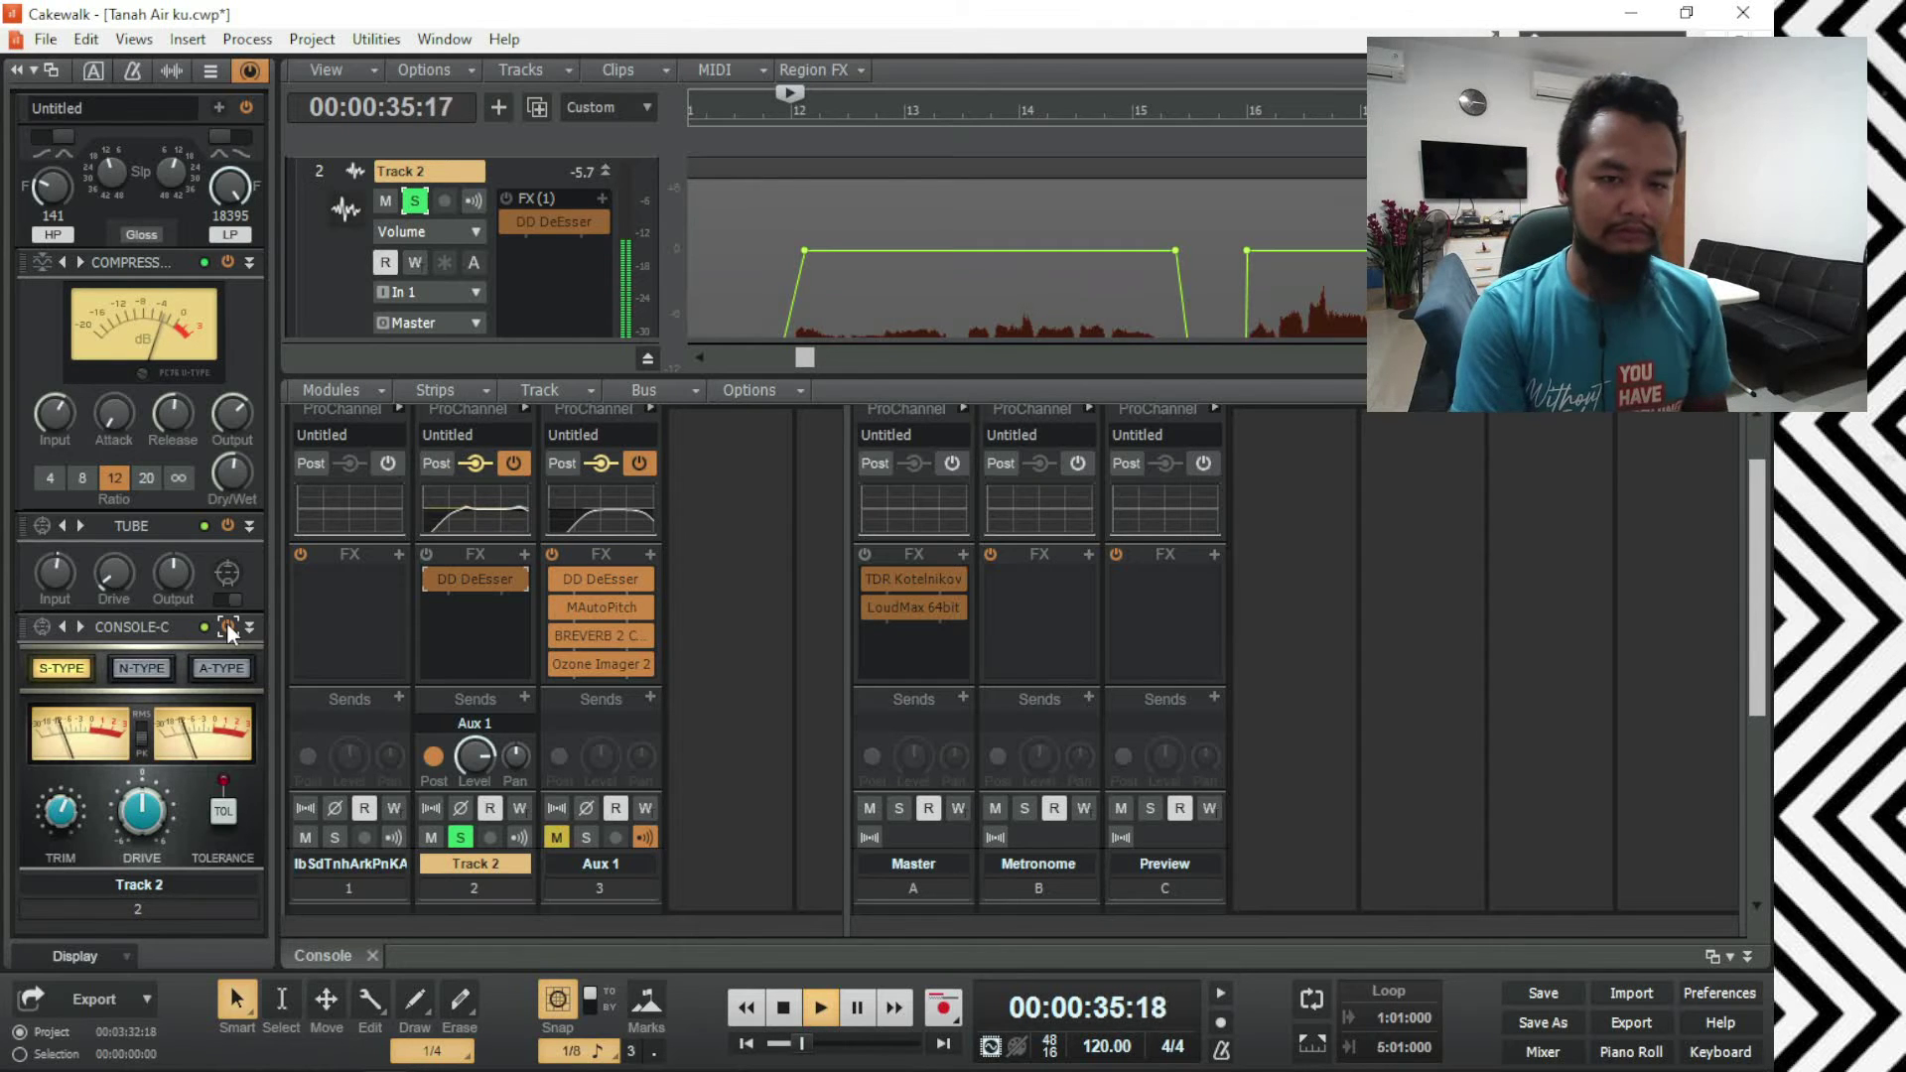
key(space)
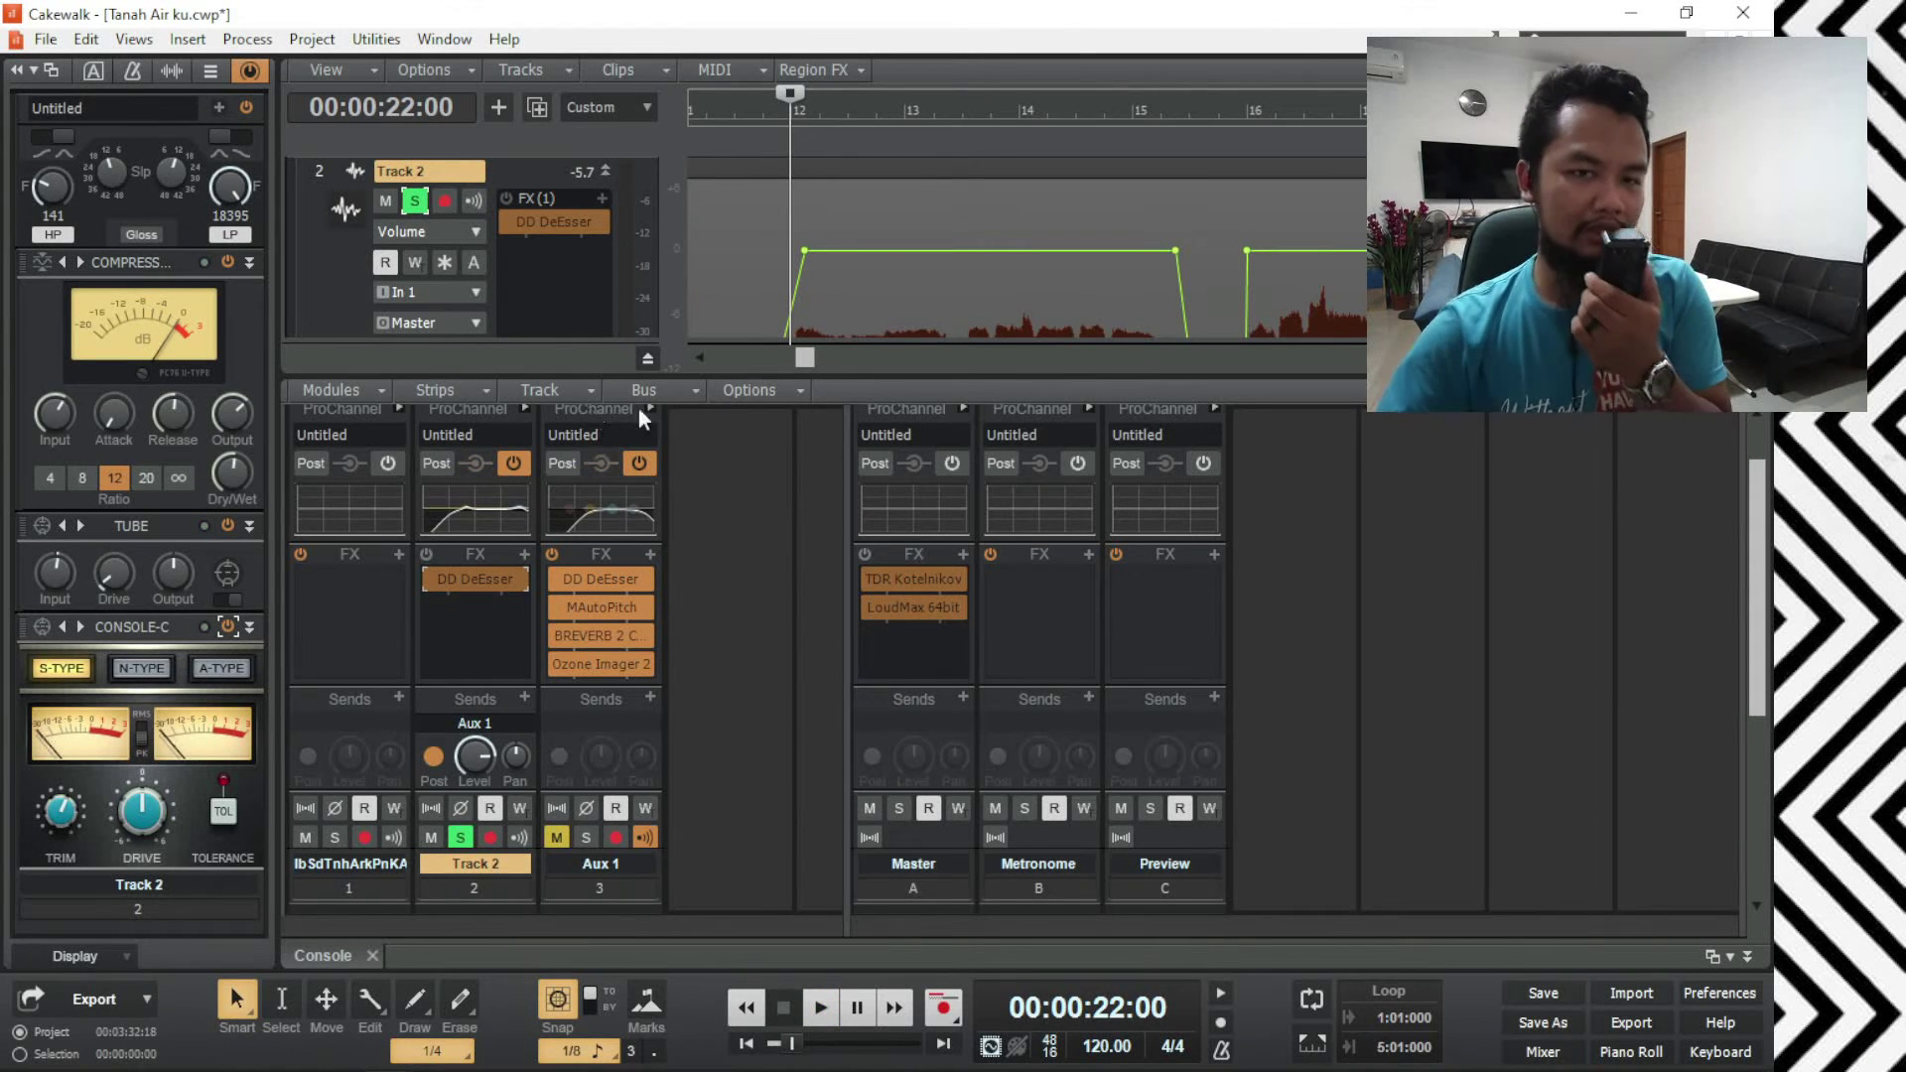
Step: Move the playback position to 00:00:32:08 and play the soloed Track 2 vocal from there
click(1374, 111)
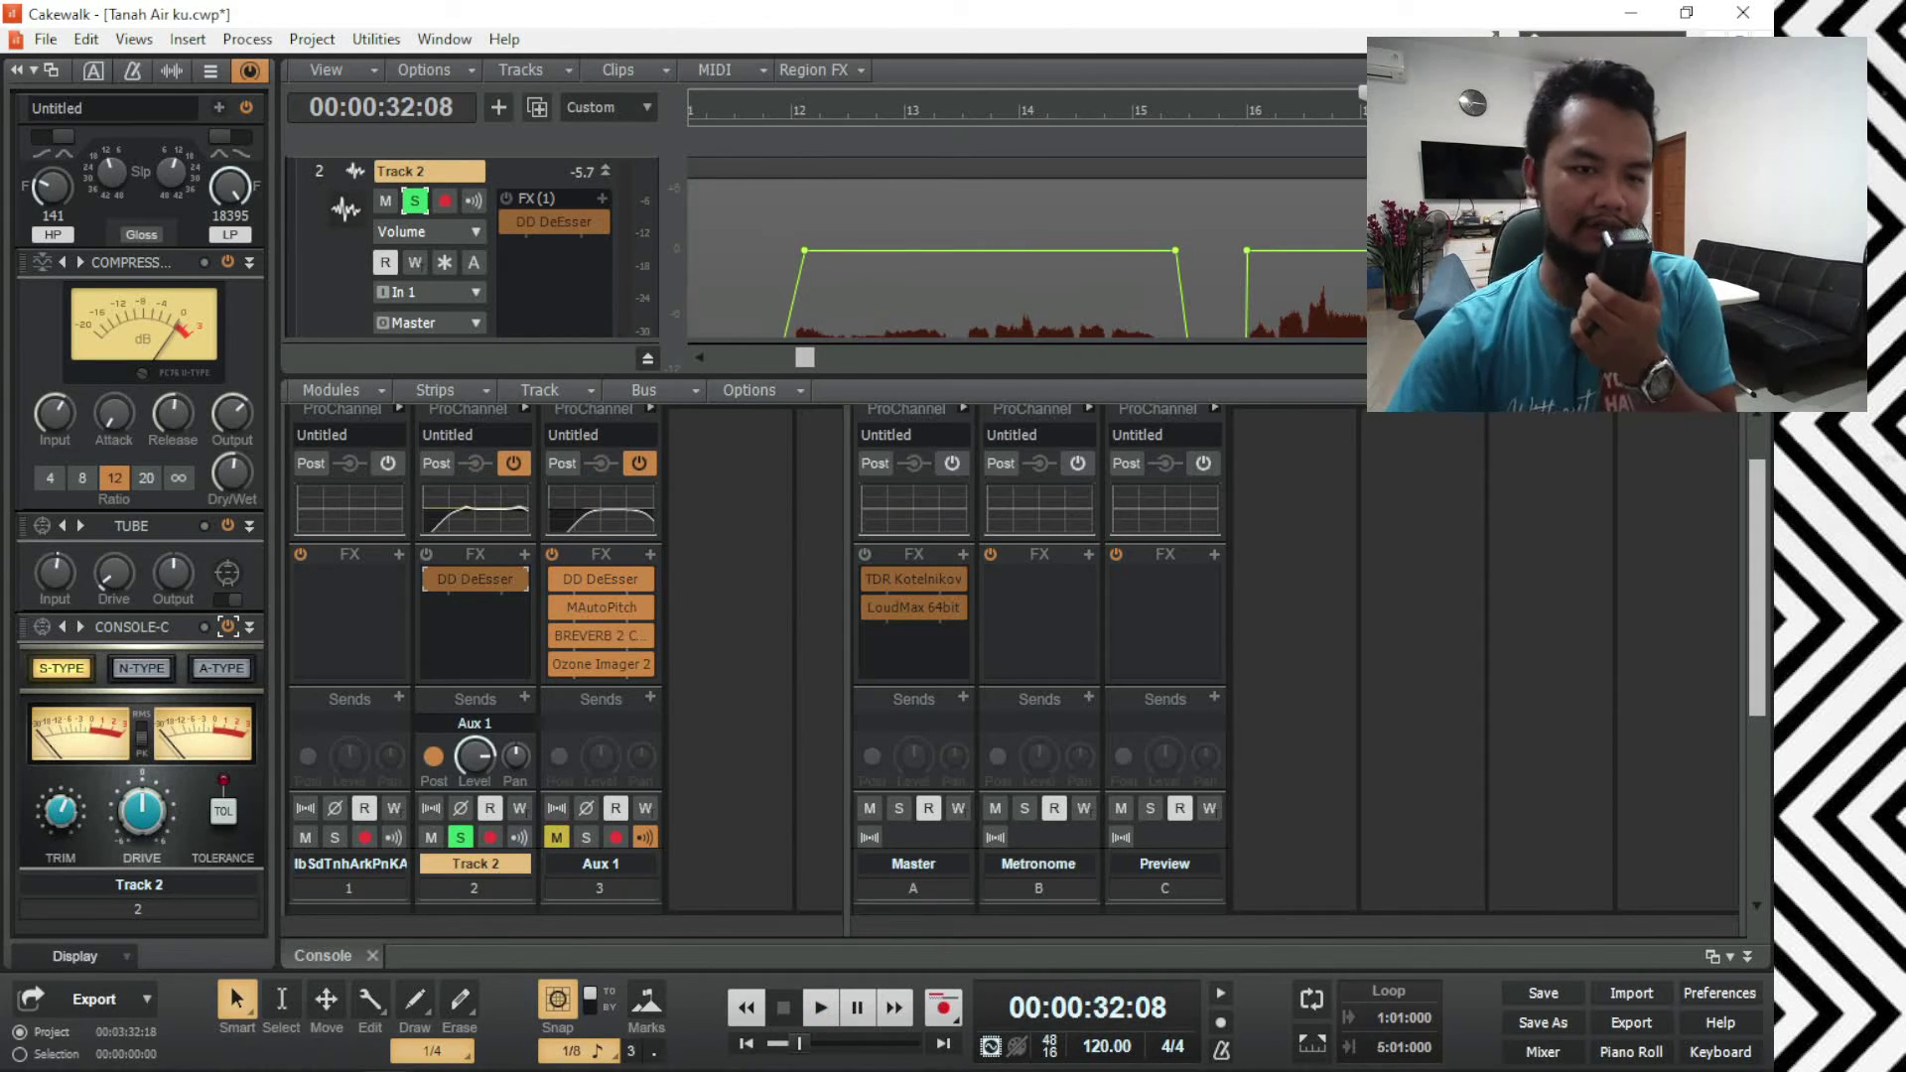
key(space)
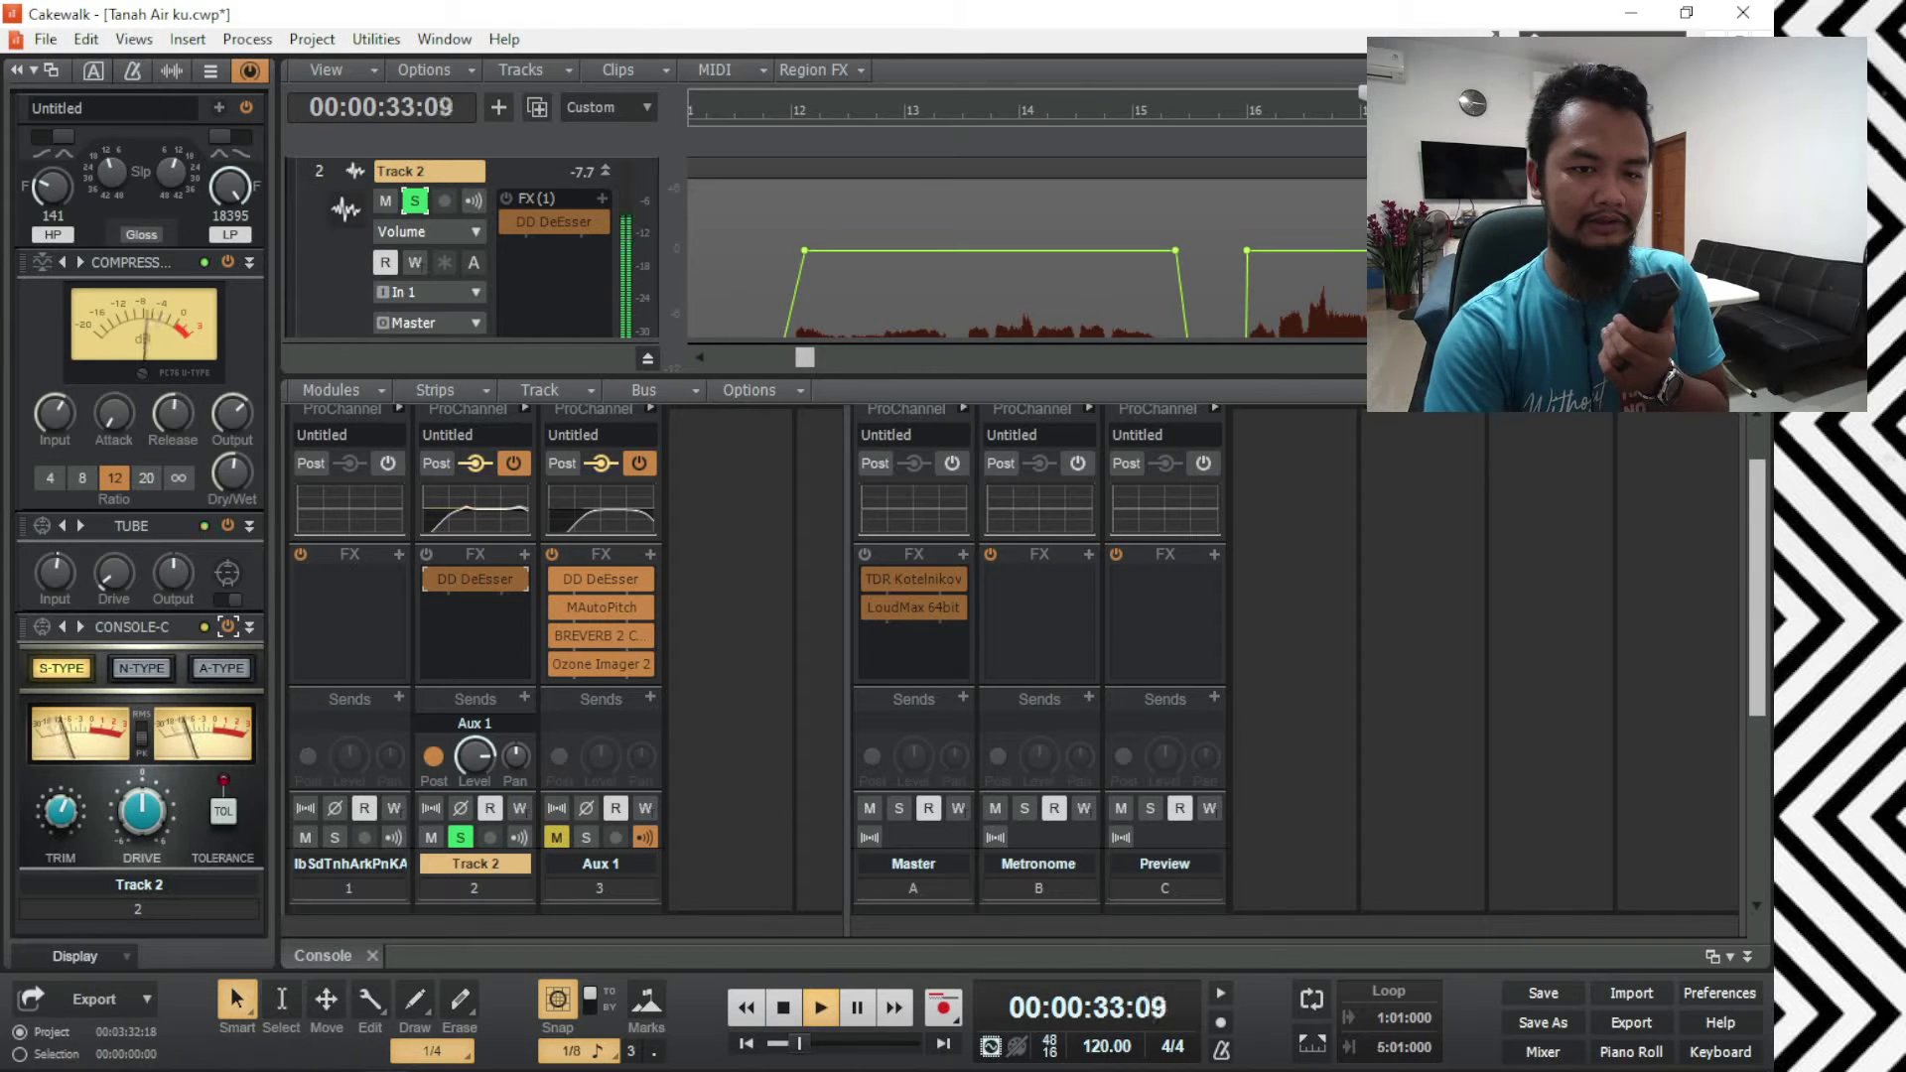
key(space)
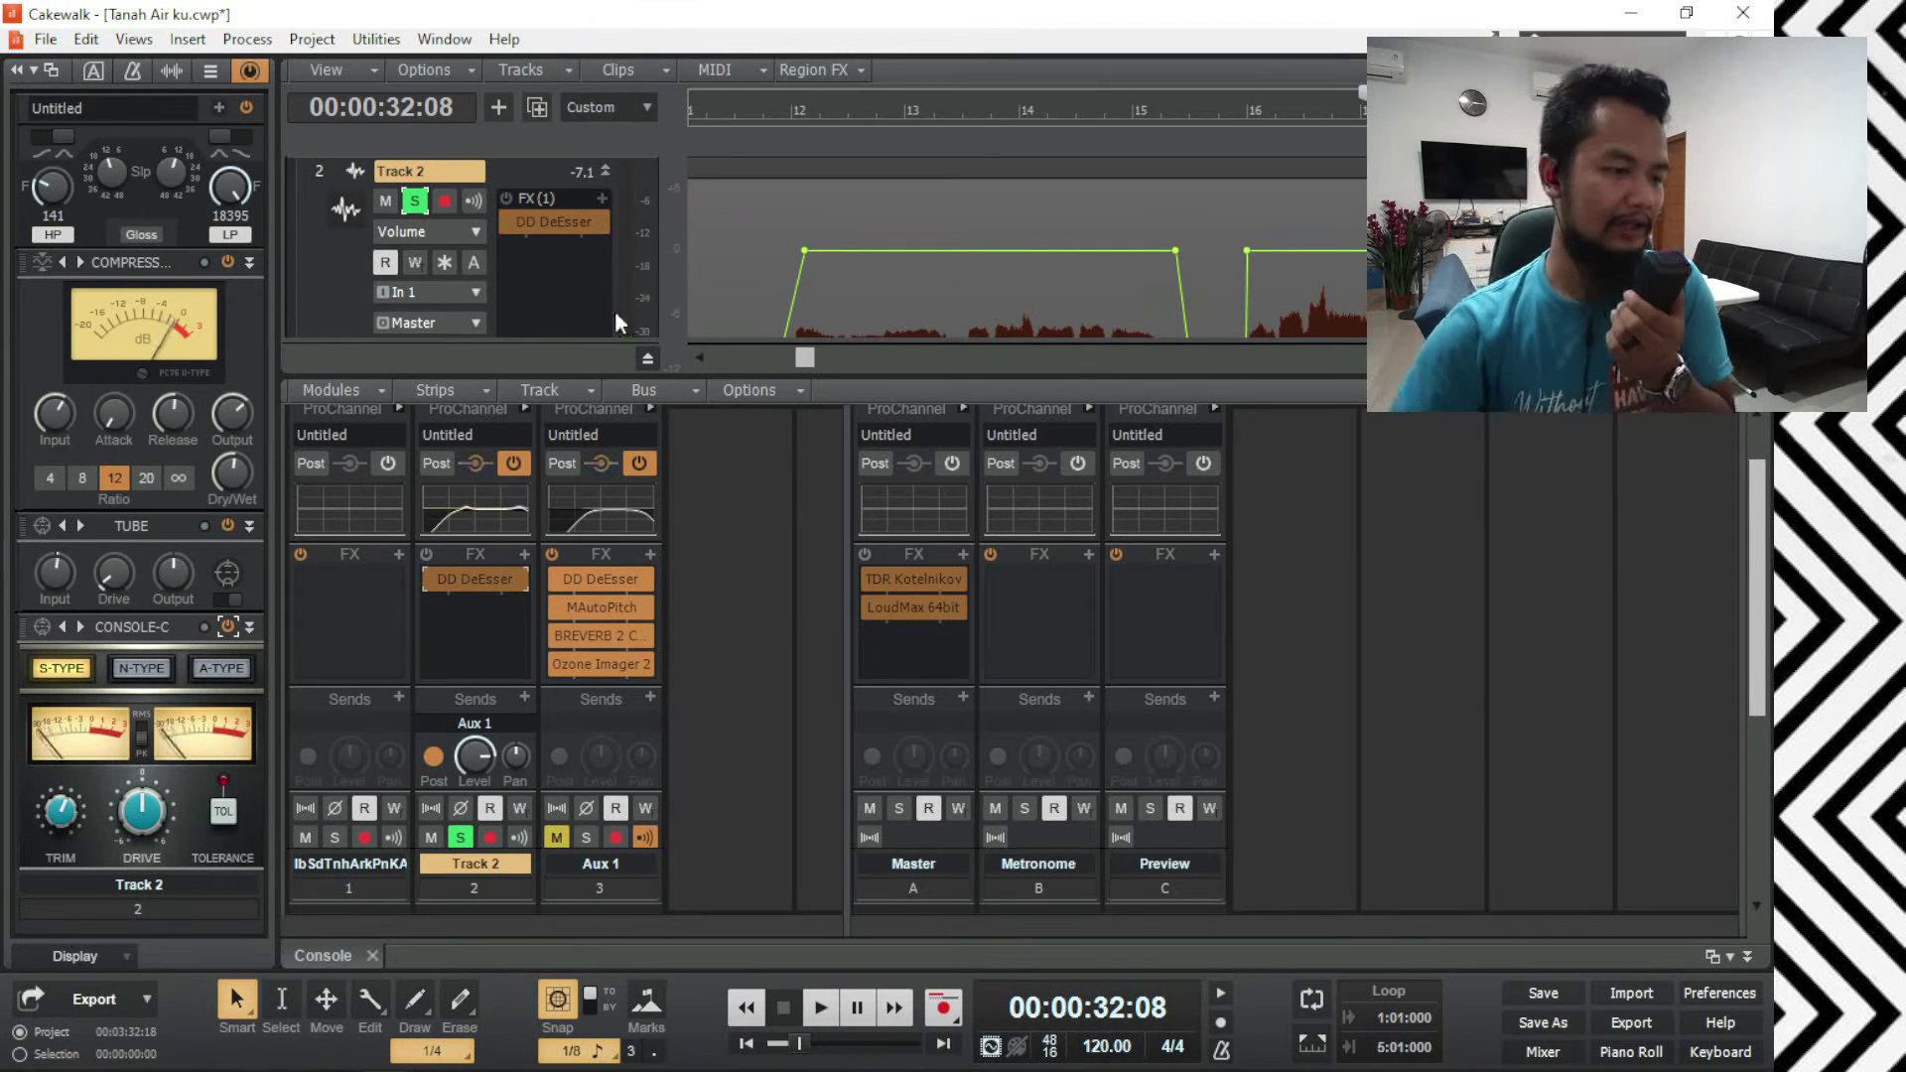
Step: Switch on Track 2's DD DeEsser, play the vocal with its settings open, and close the plug-in
double_click(460, 581)
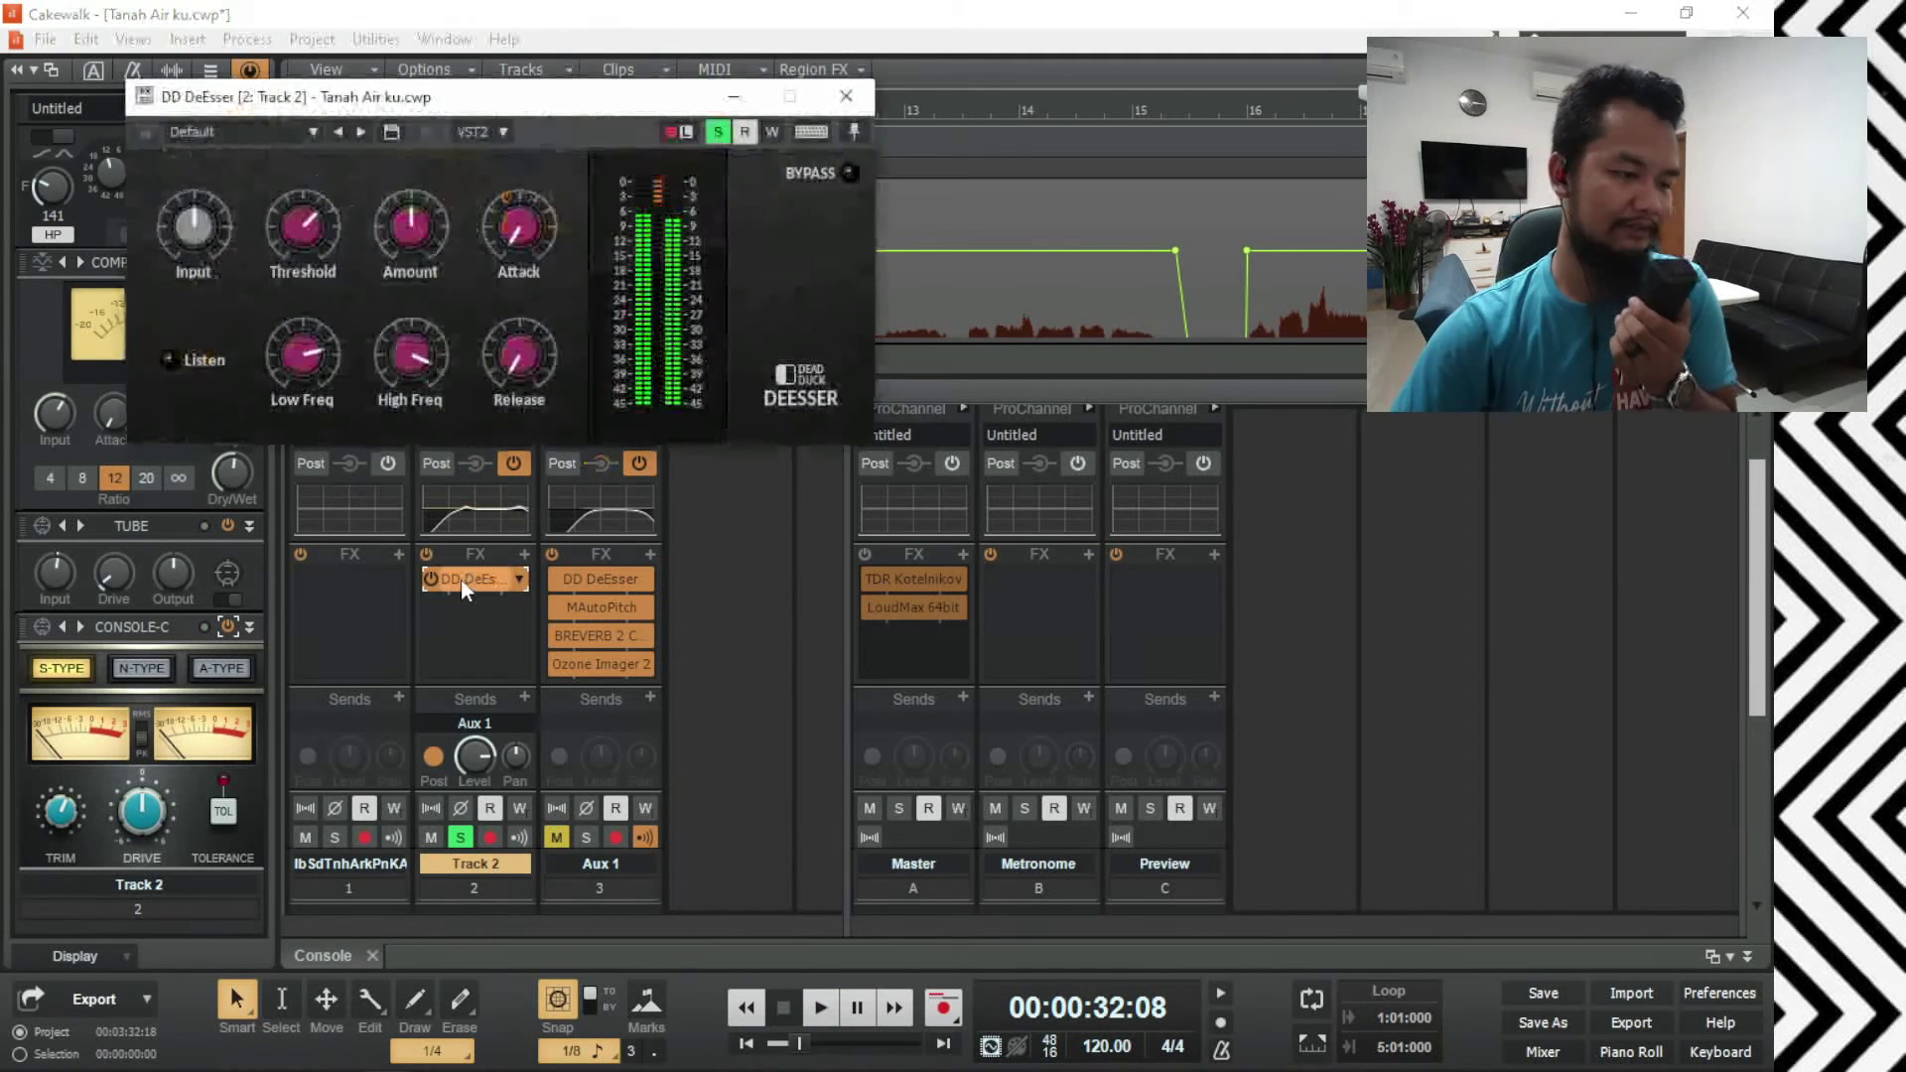
key(space)
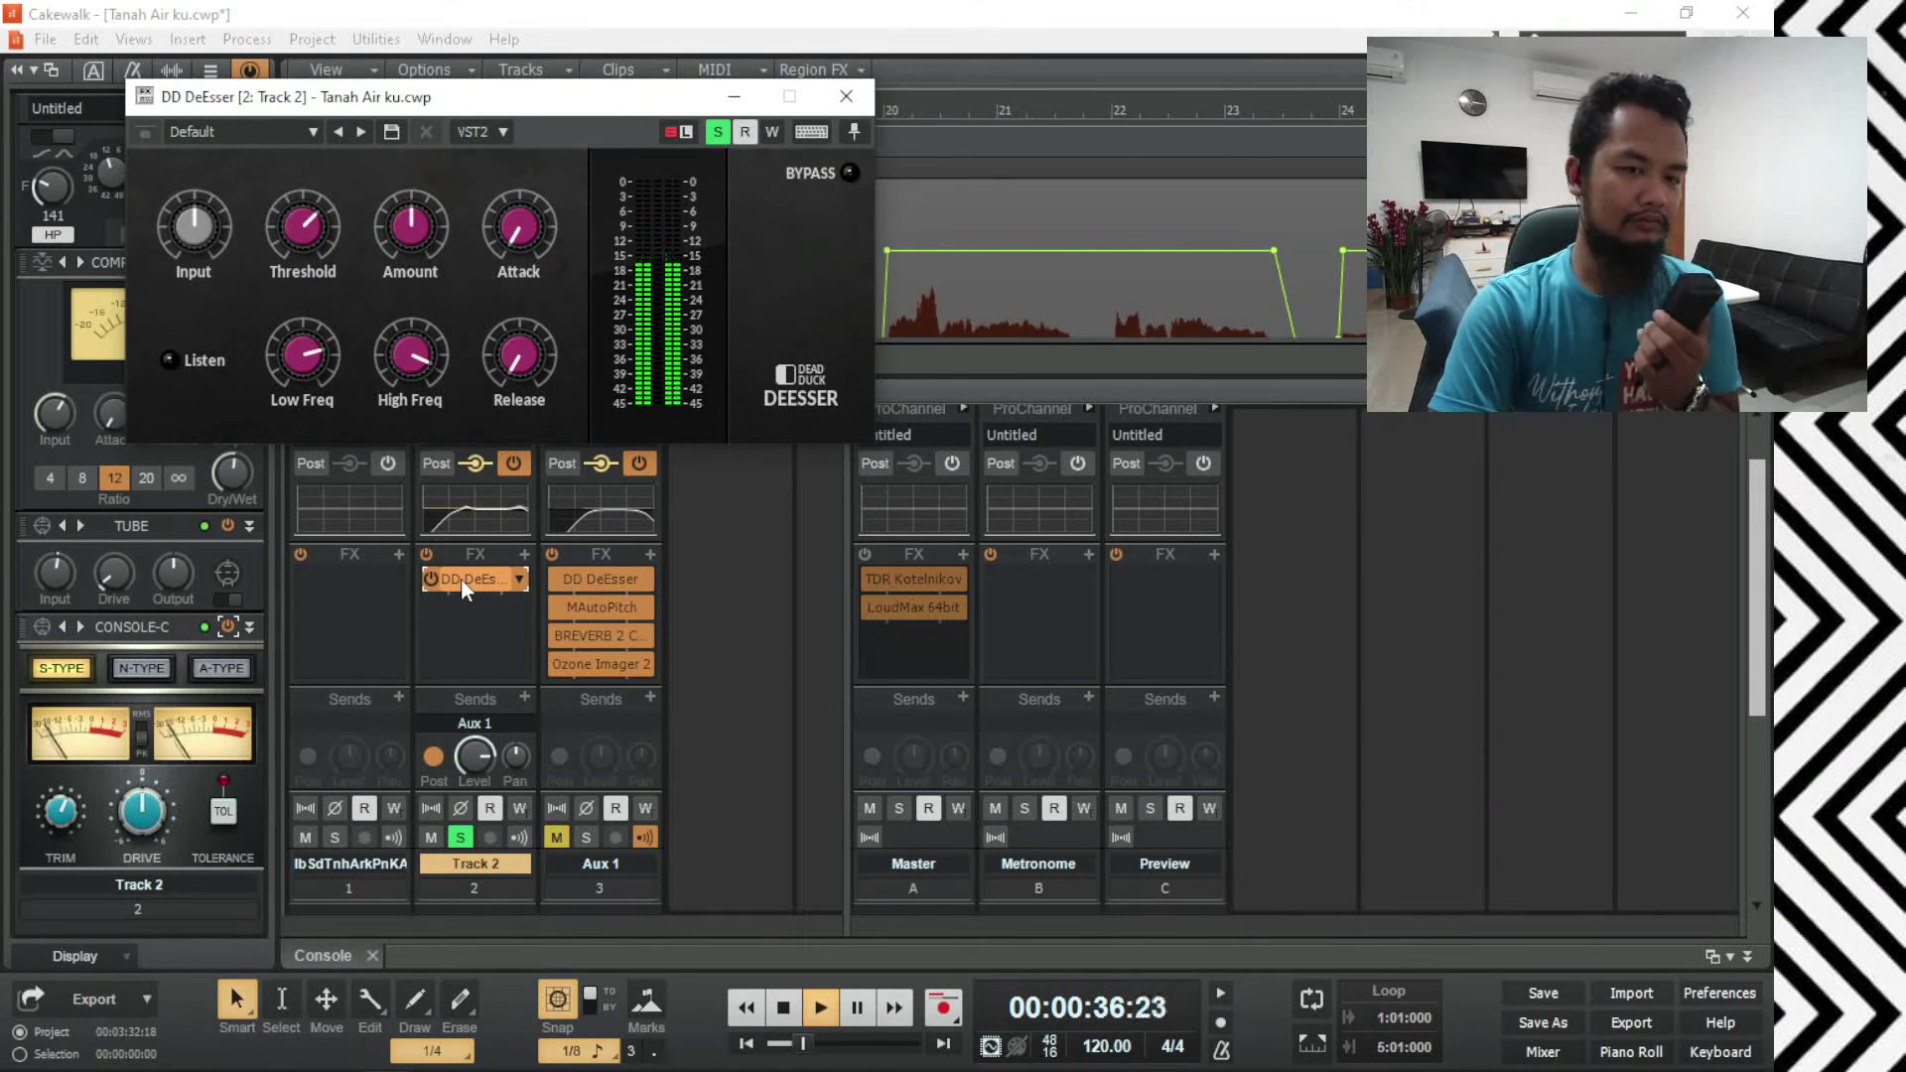
key(space)
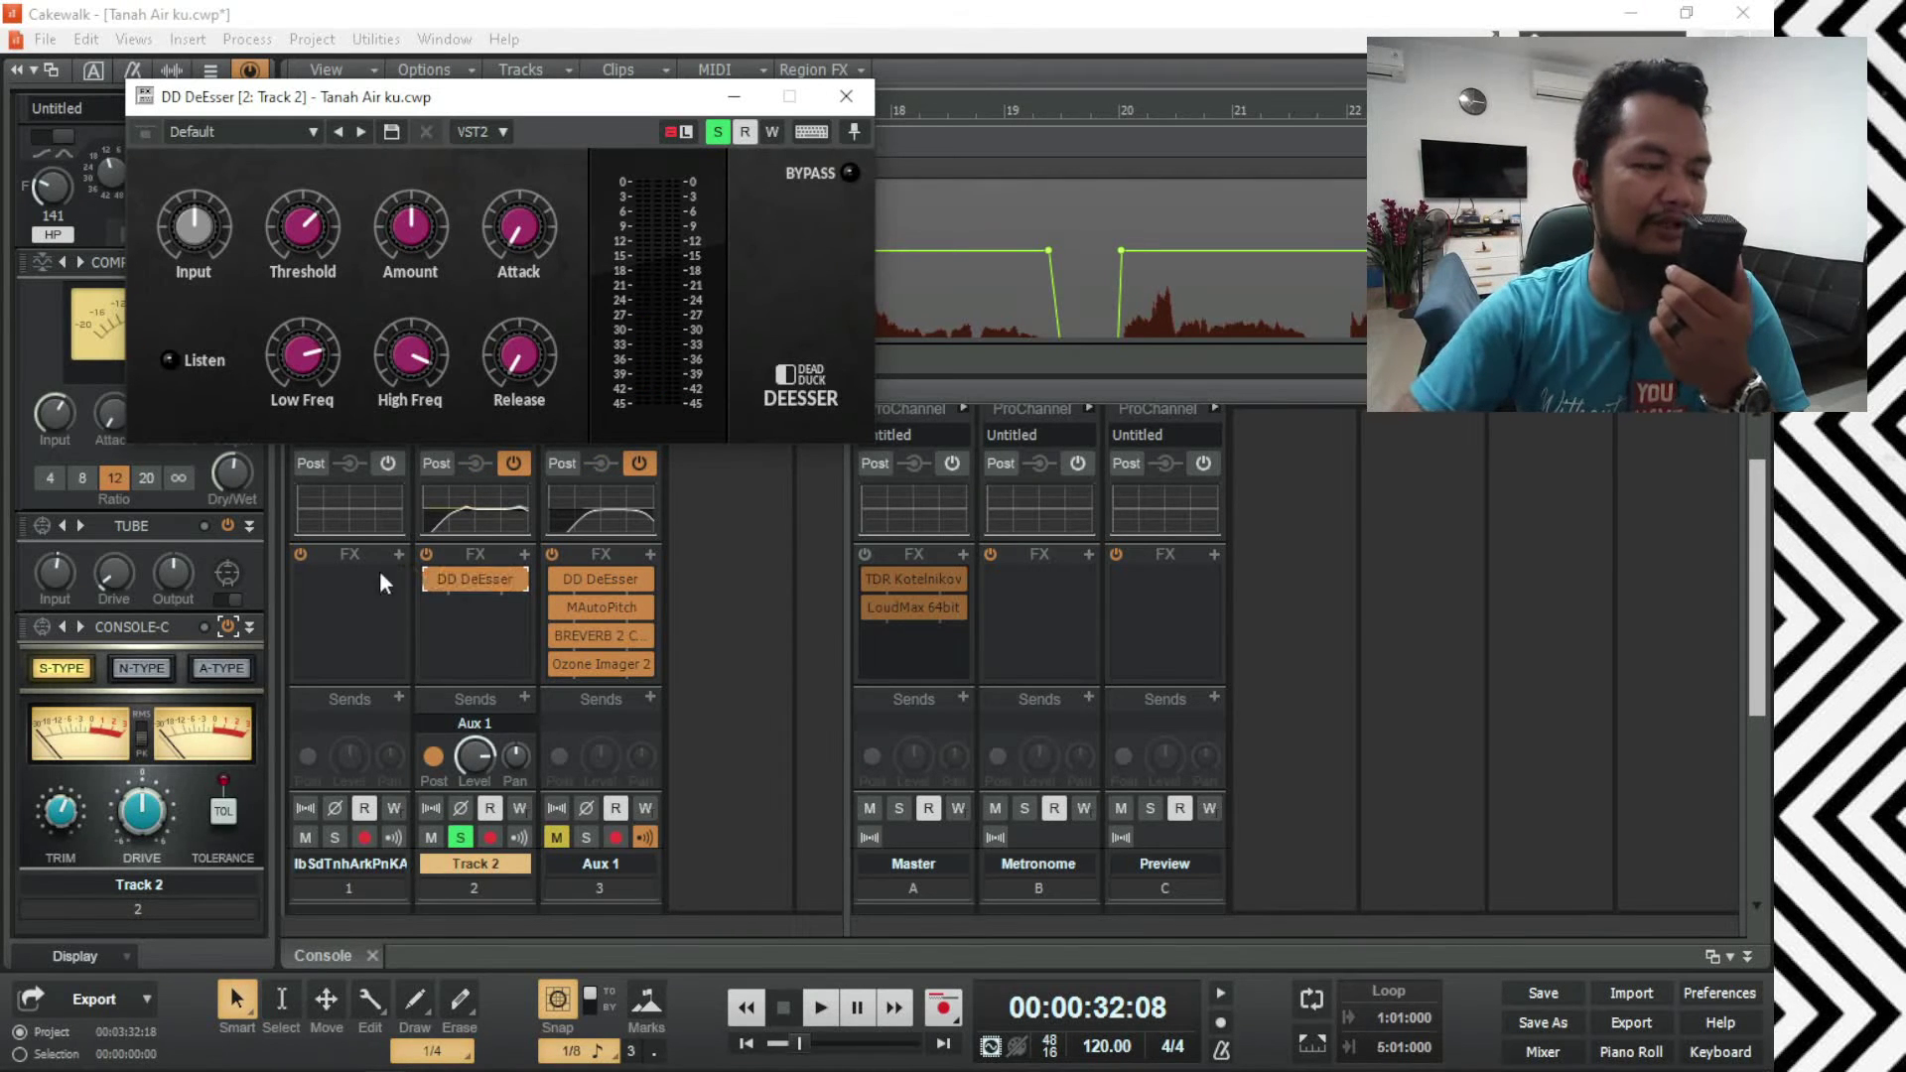
click(846, 96)
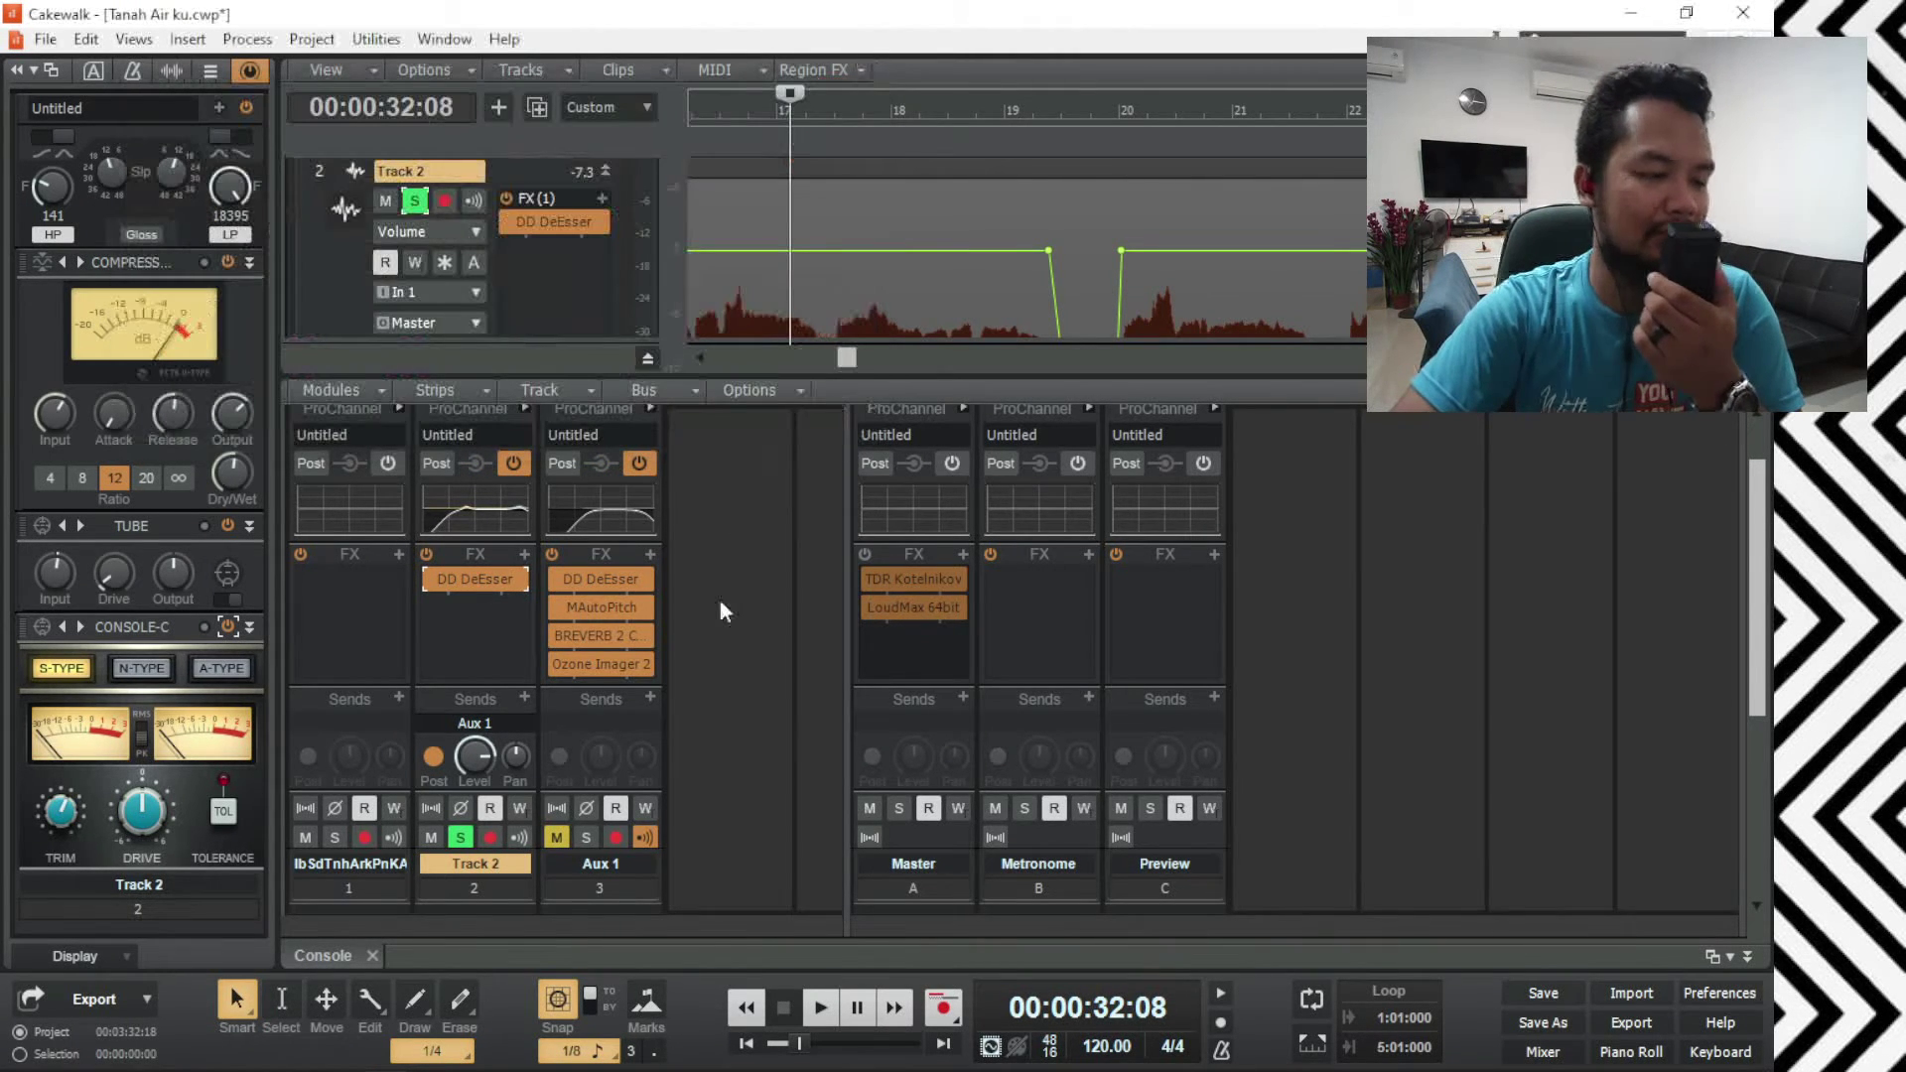
Step: Unmute Aux 1 and switch off its DD DeEsser, MAutoPitch, BREVERB 2 and Ozone Imager 2 effects
scroll(719, 600, up, 1)
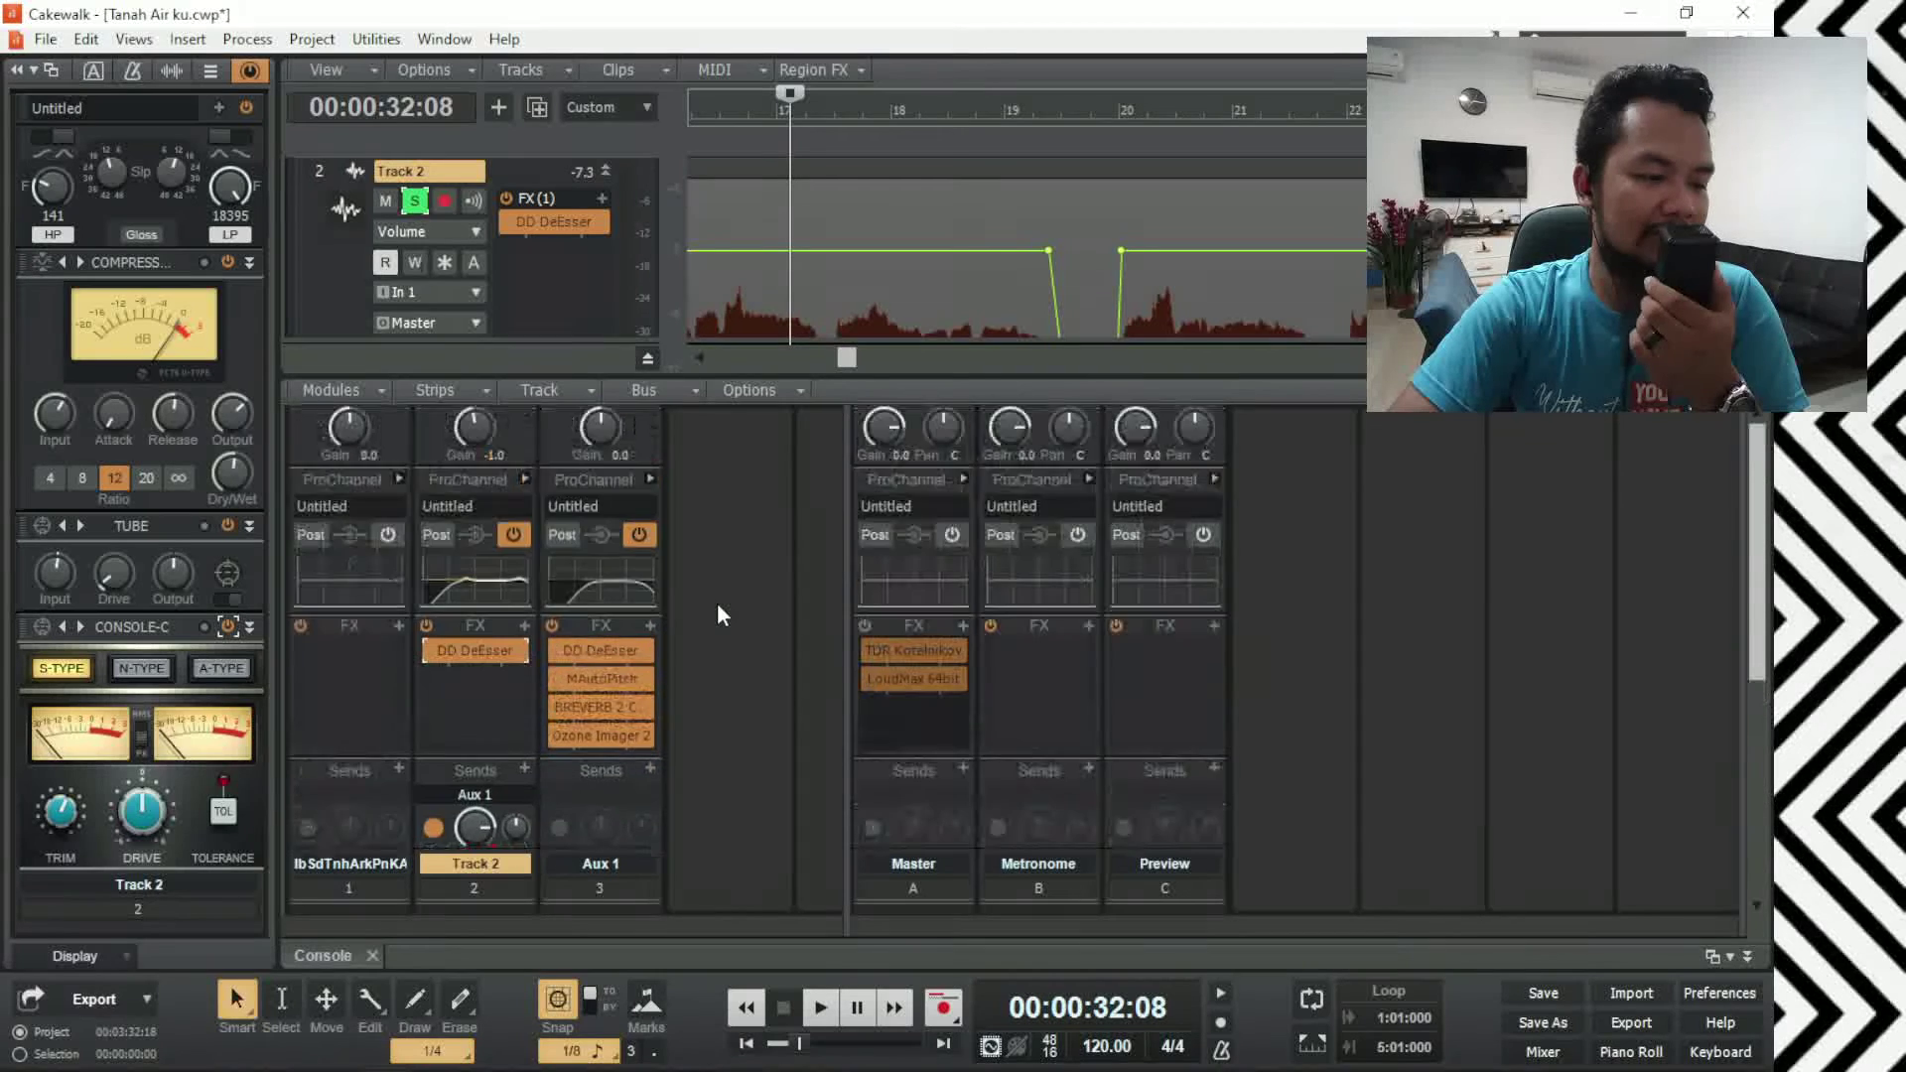
scroll(717, 603, down, 2)
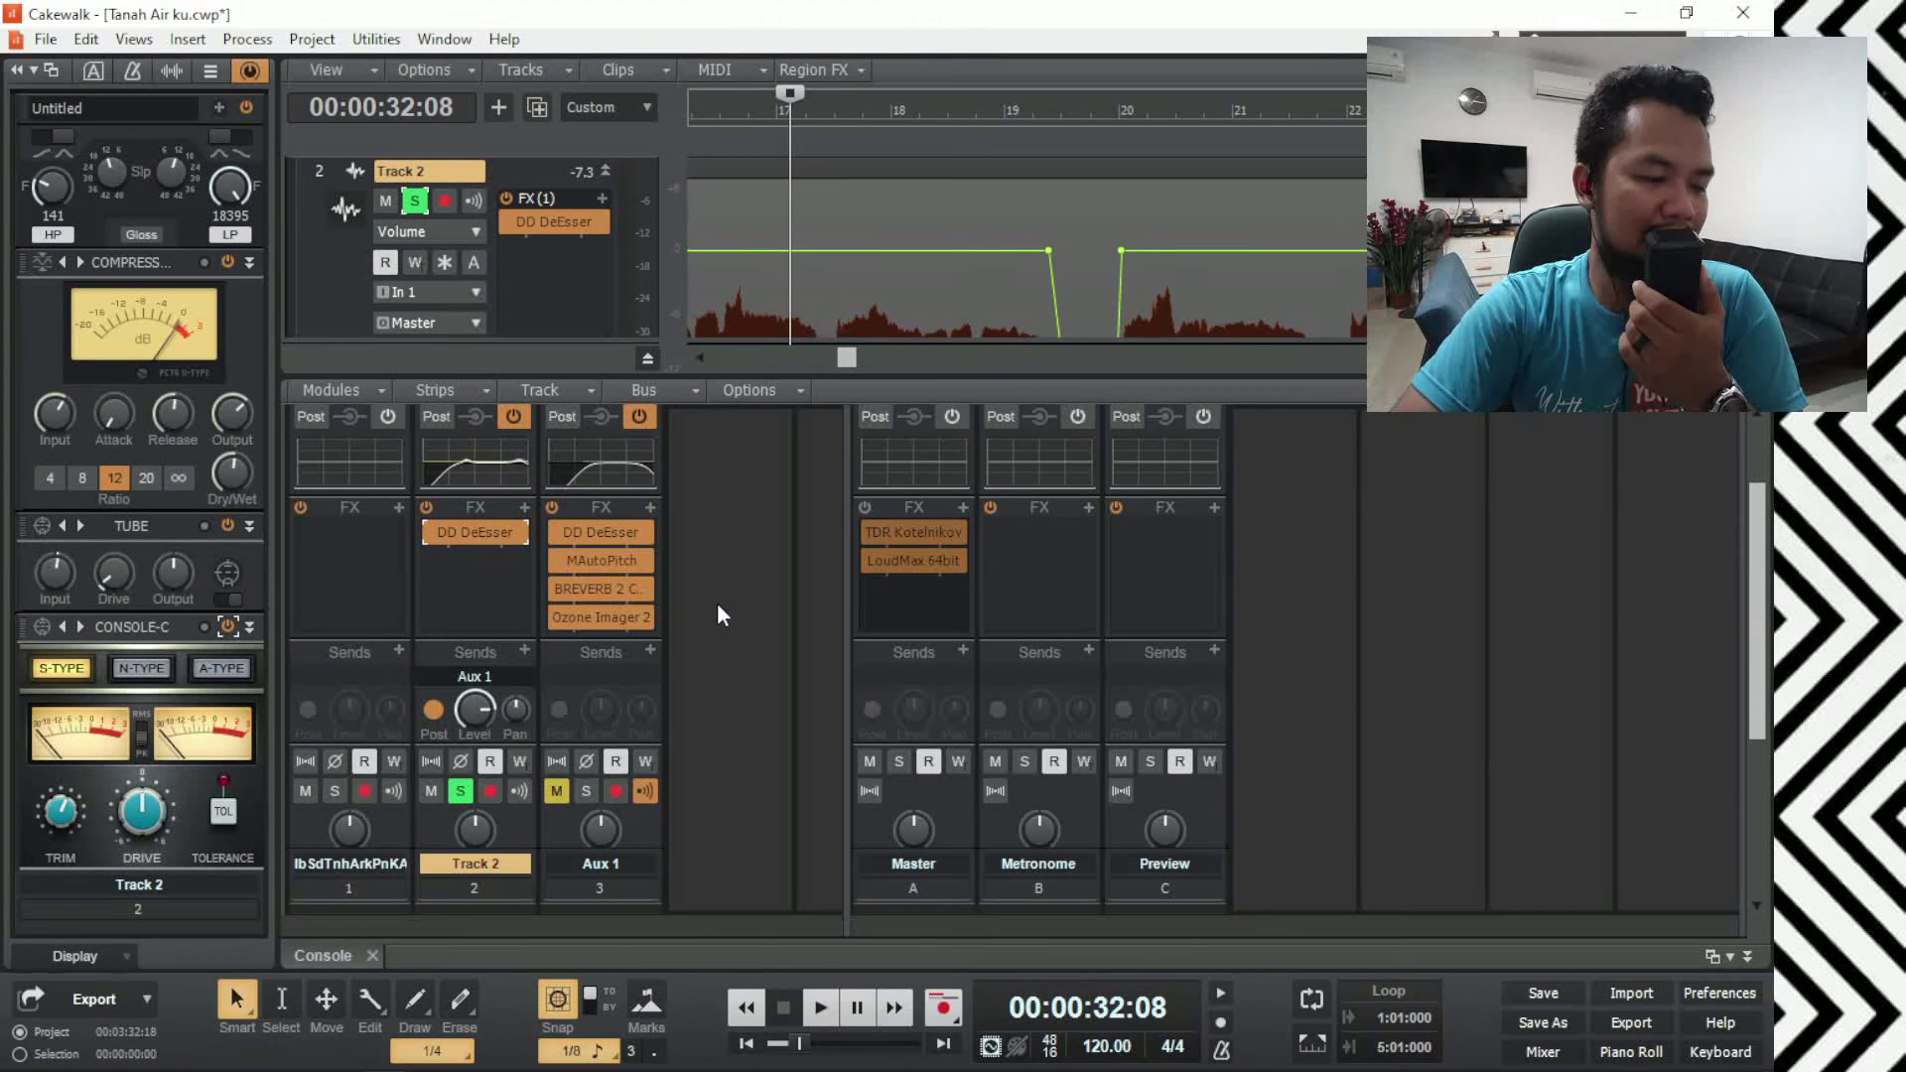
click(560, 536)
click(556, 533)
click(557, 560)
click(557, 587)
click(557, 616)
scroll(703, 595, down, 3)
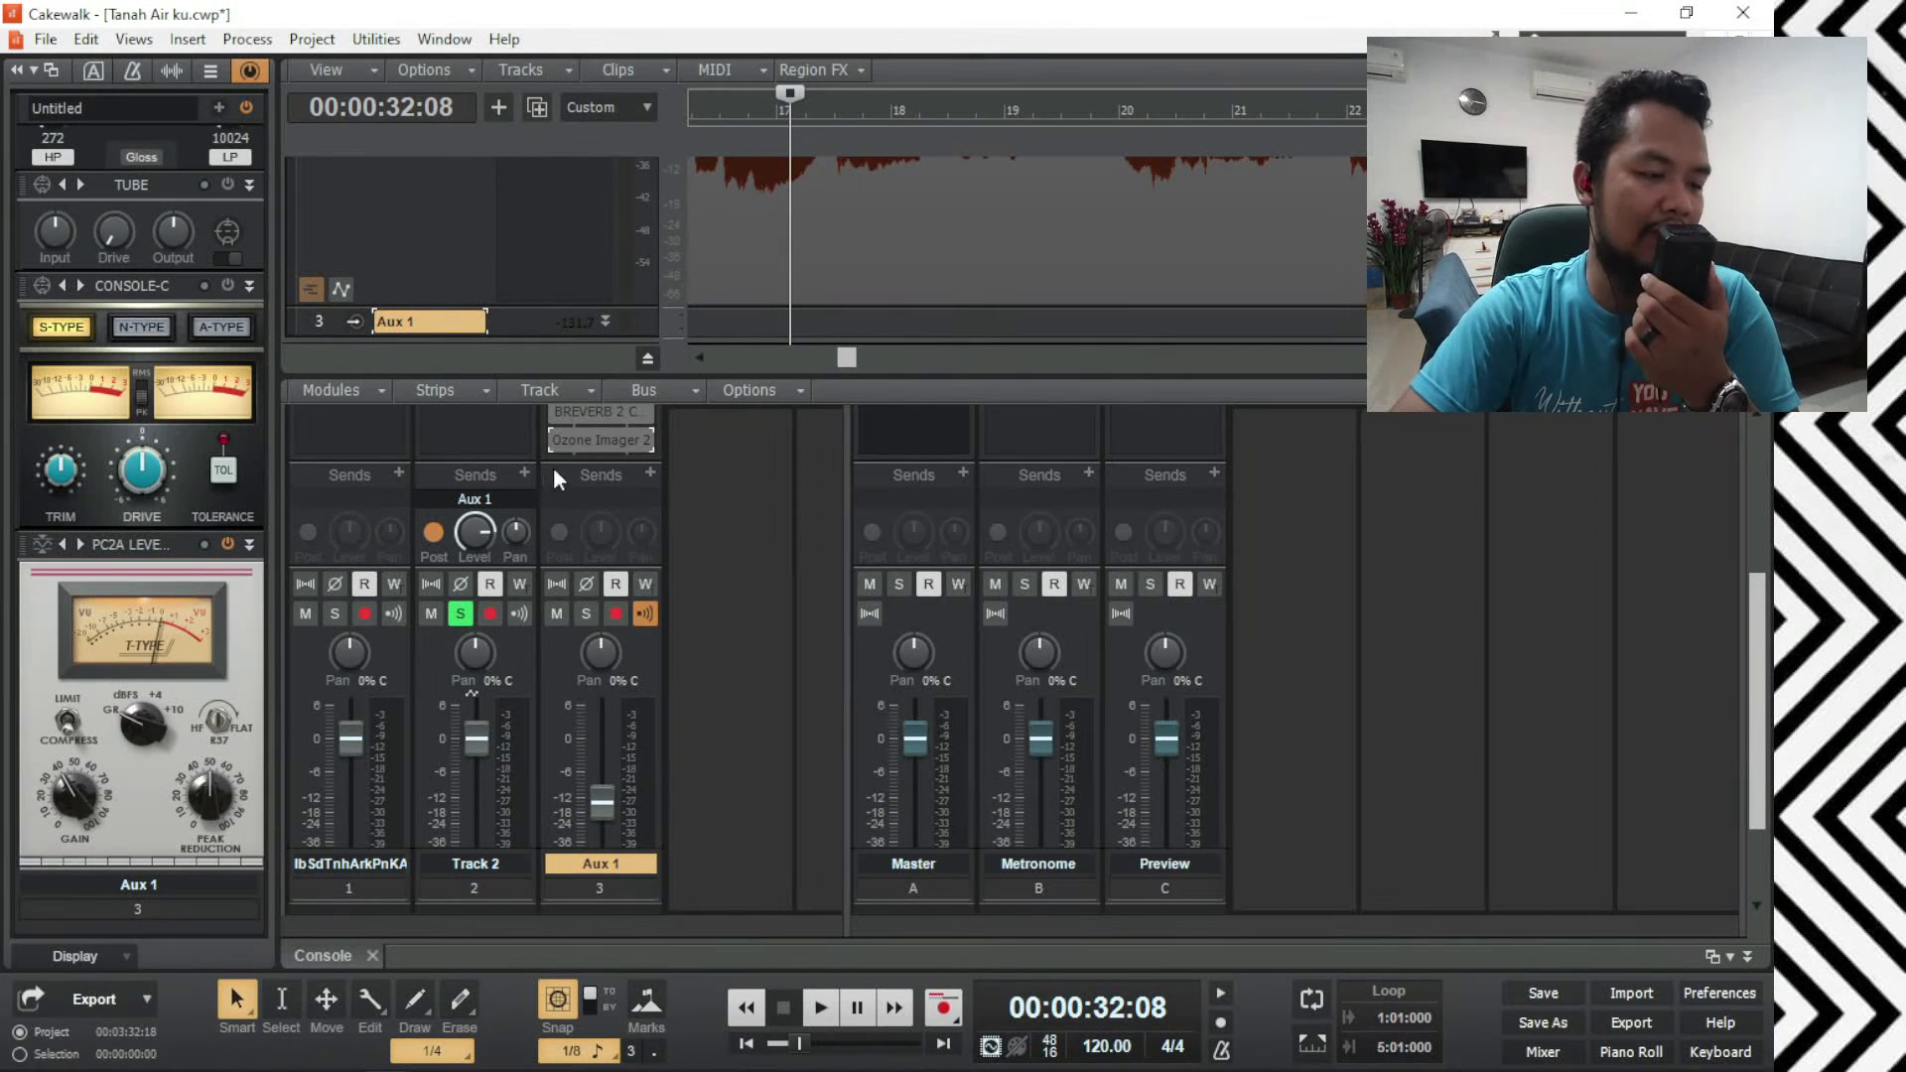
Step: Enlarge the console to full height so the channel strips show from the effects down to the faders
scroll(685, 593, up, 5)
scroll(703, 580, down, 6)
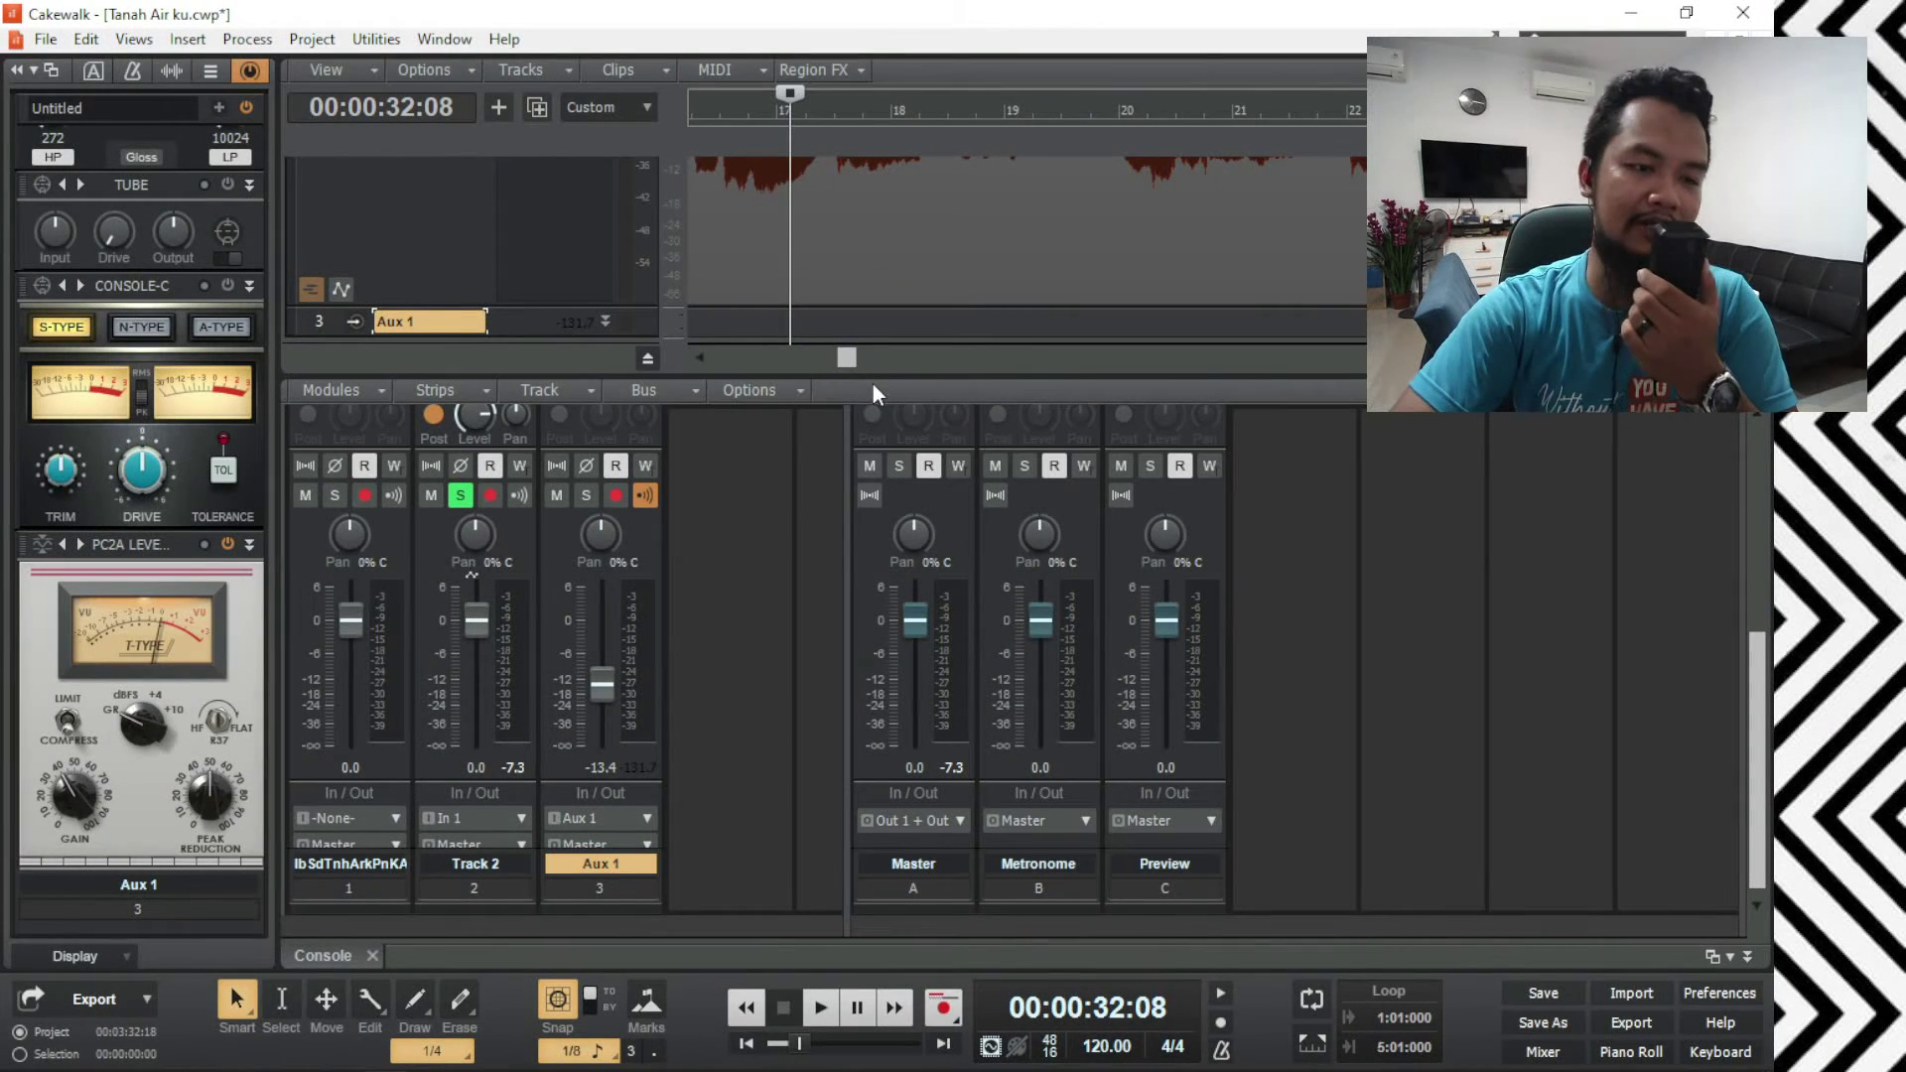
drag(872, 383, 878, 95)
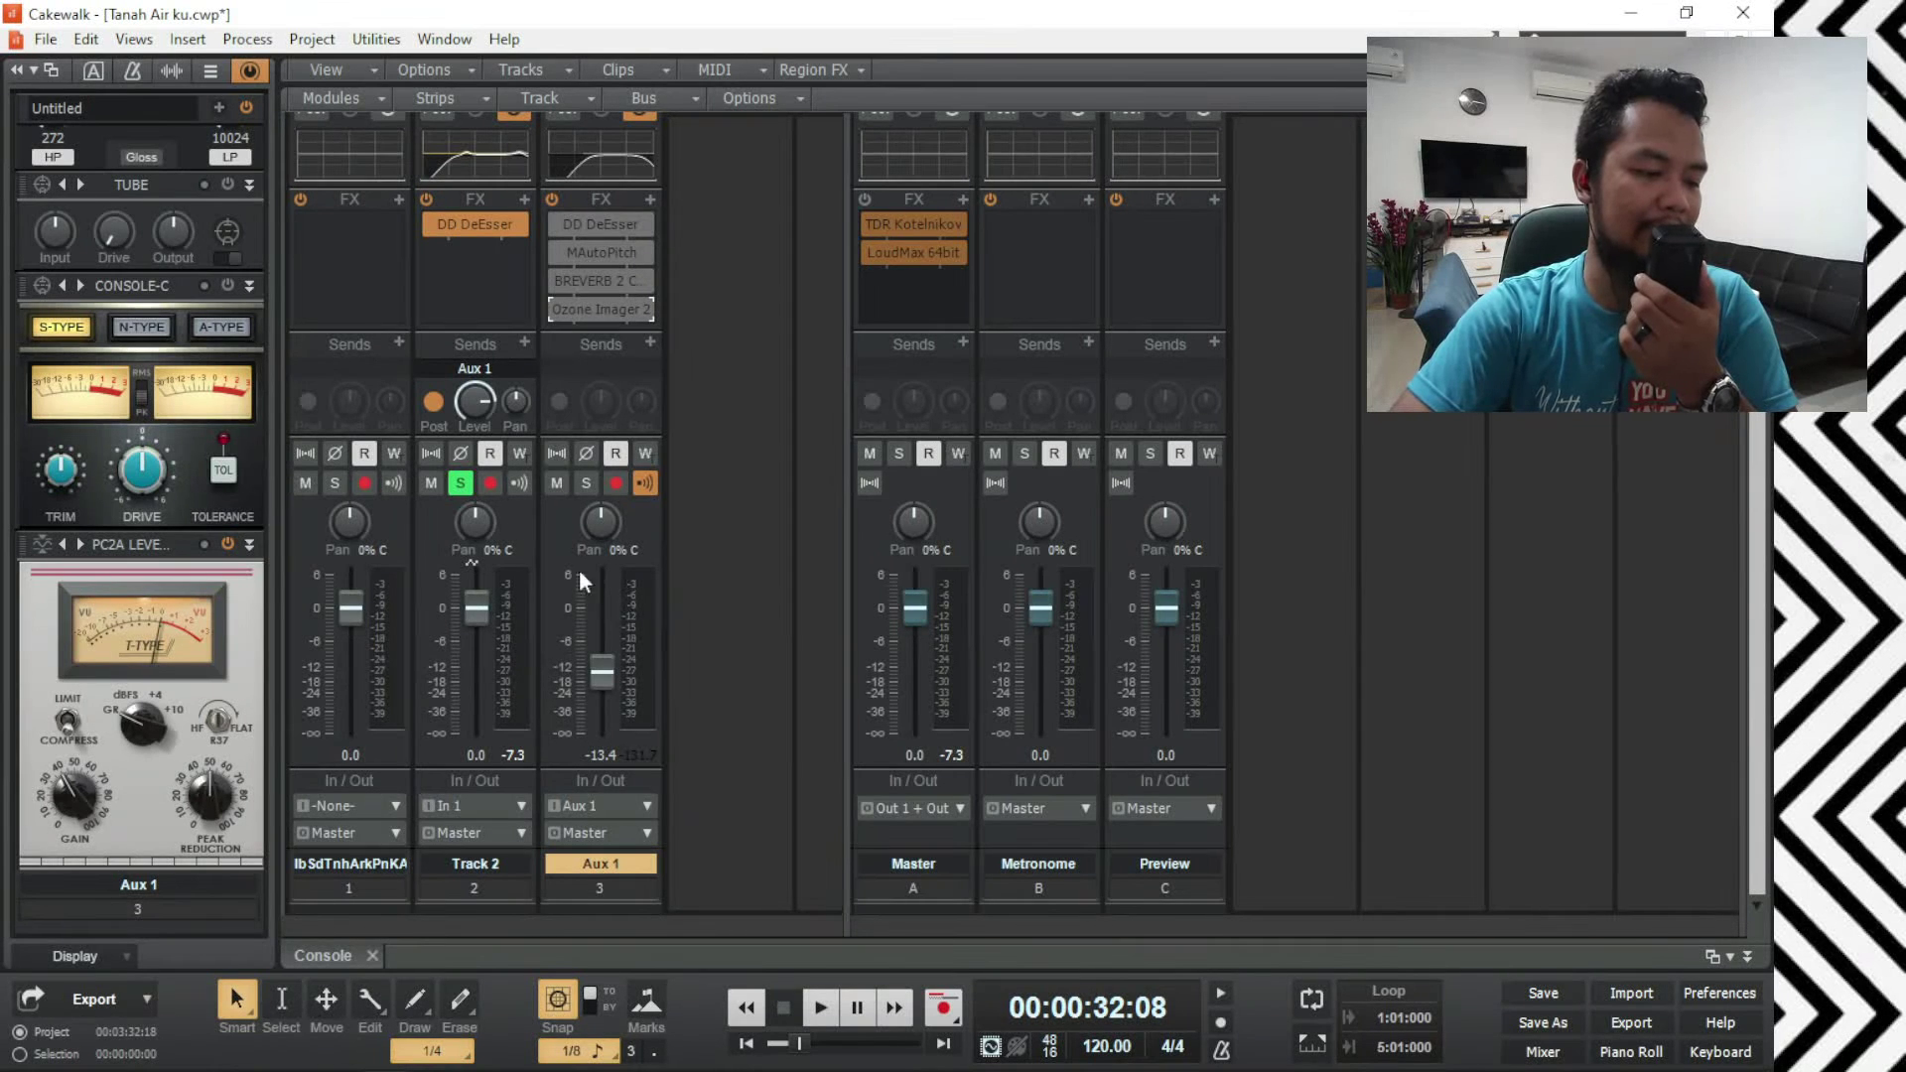
scroll(807, 588, up, 2)
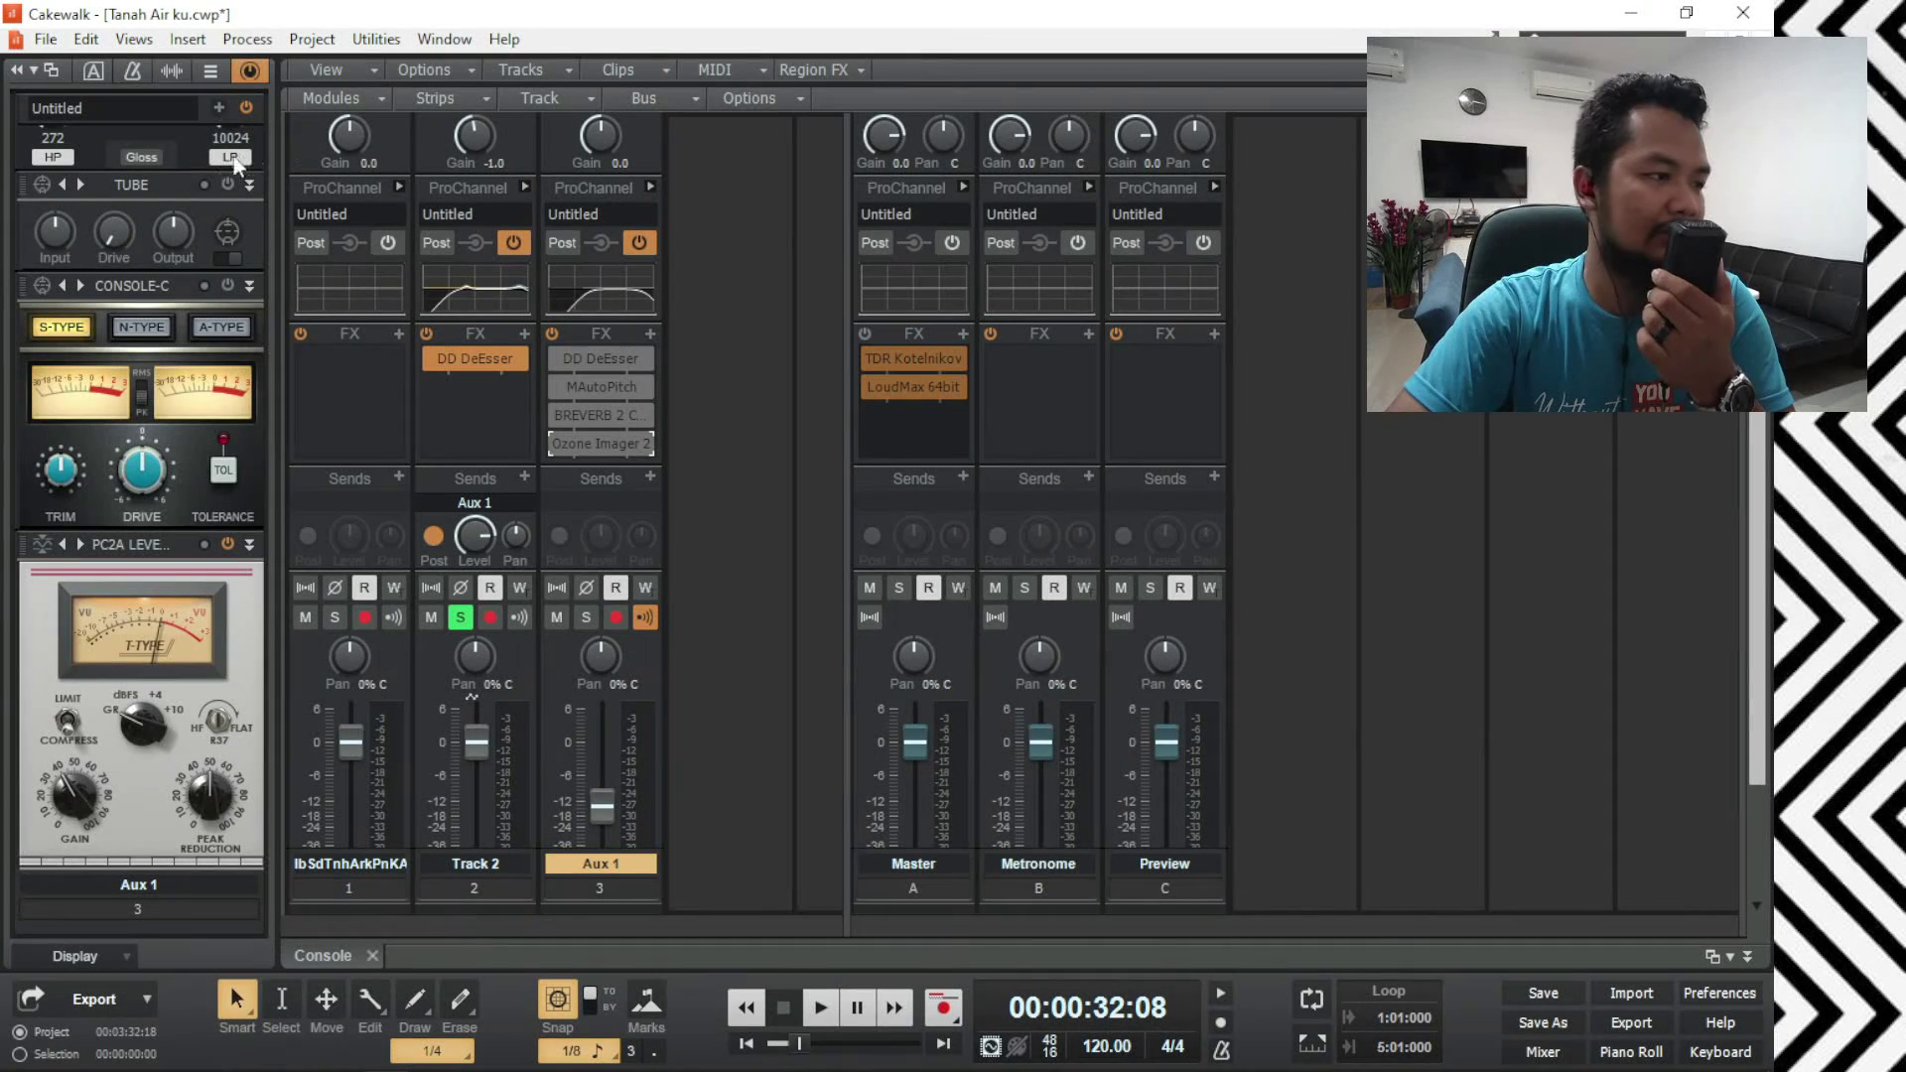
Step: Examine Aux 1's high-pass and low-pass filter curve in the enlarged QuadCurve Equalizer and close it
scroll(253, 207, up, 5)
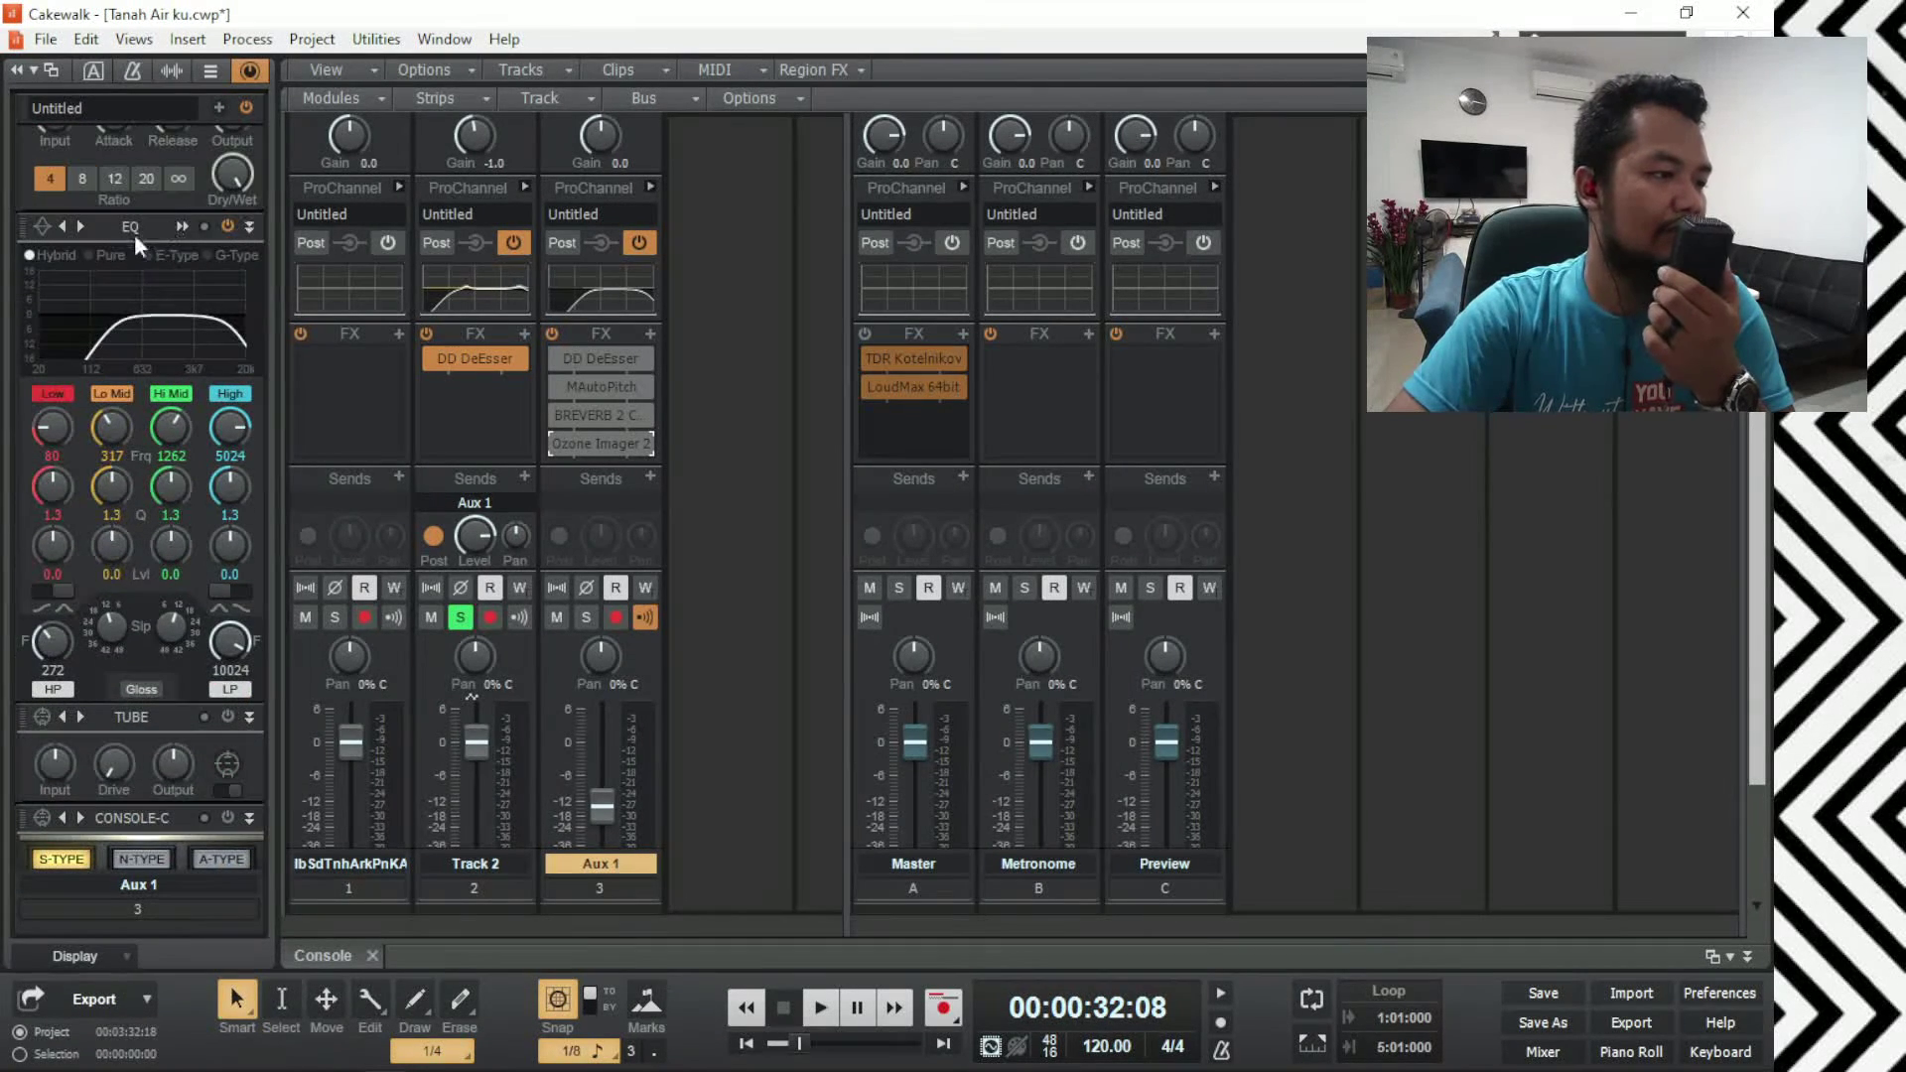
click(181, 226)
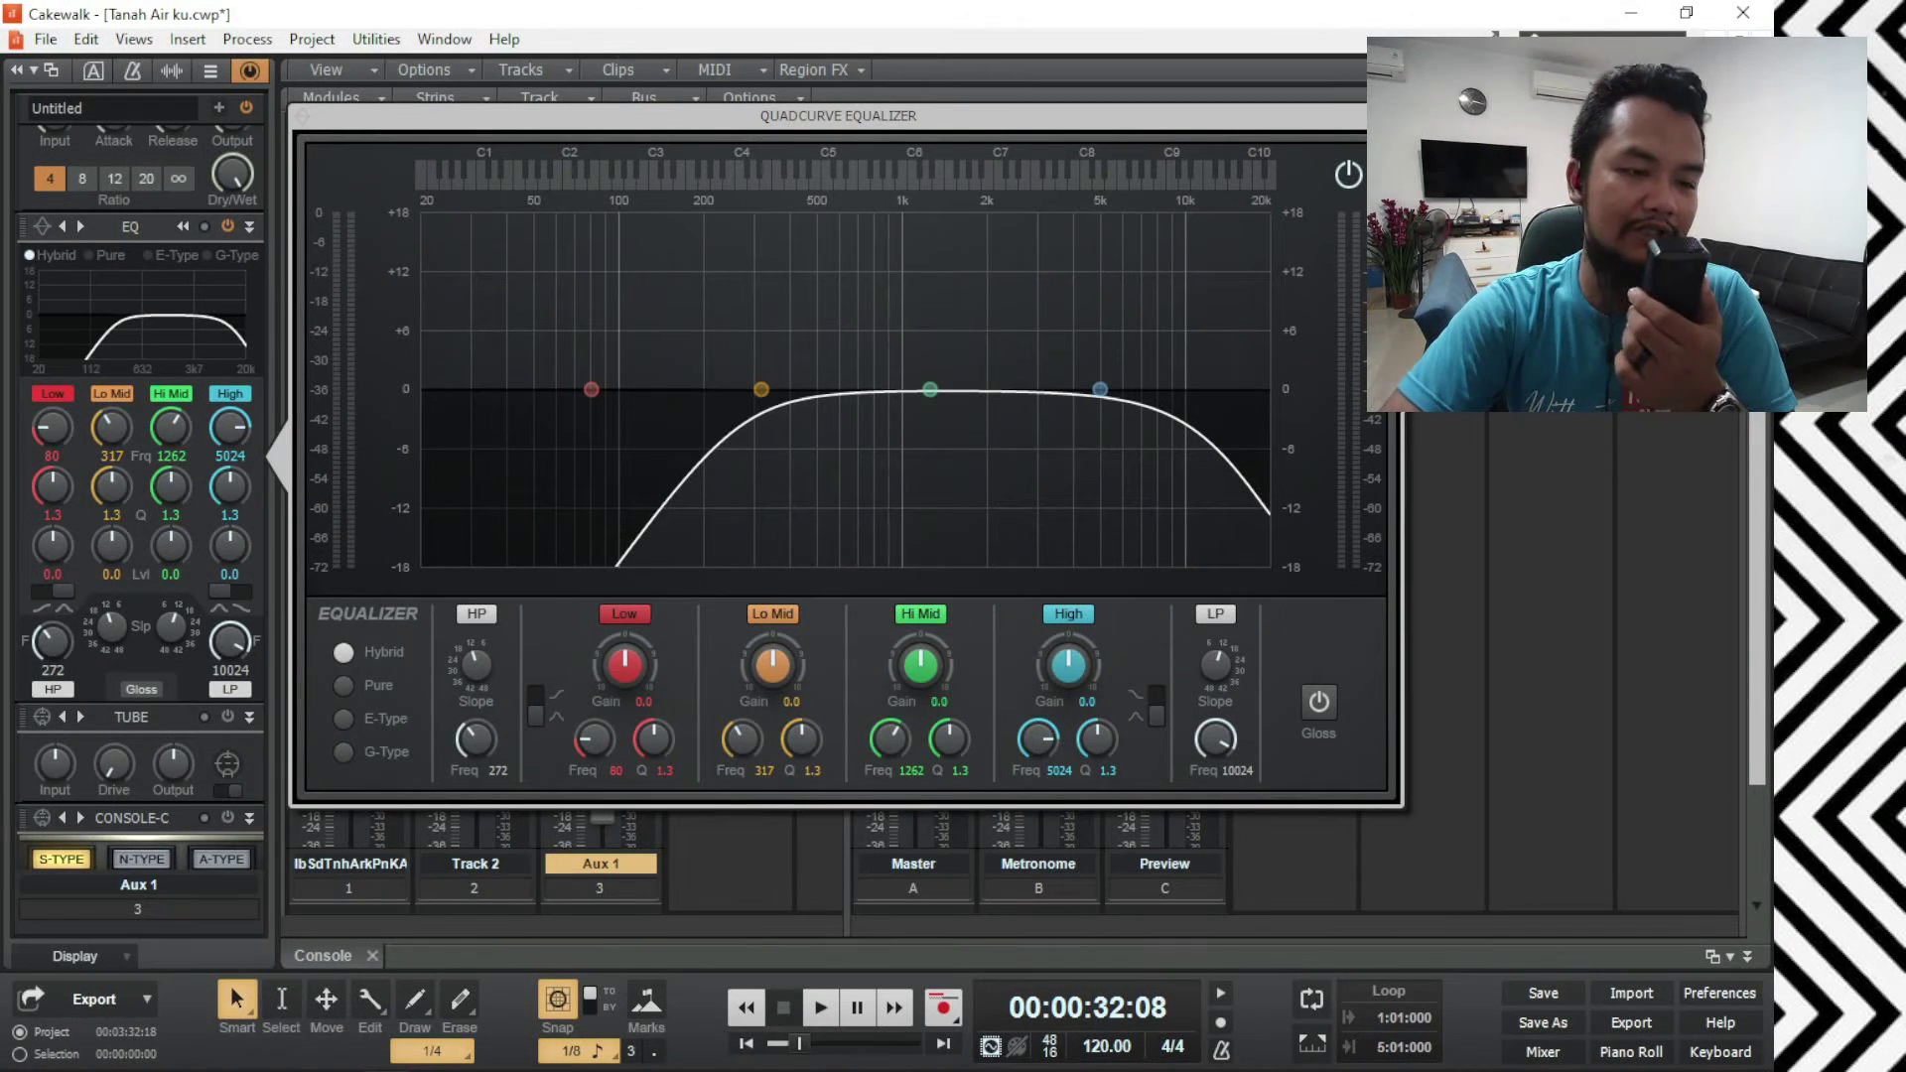
click(183, 227)
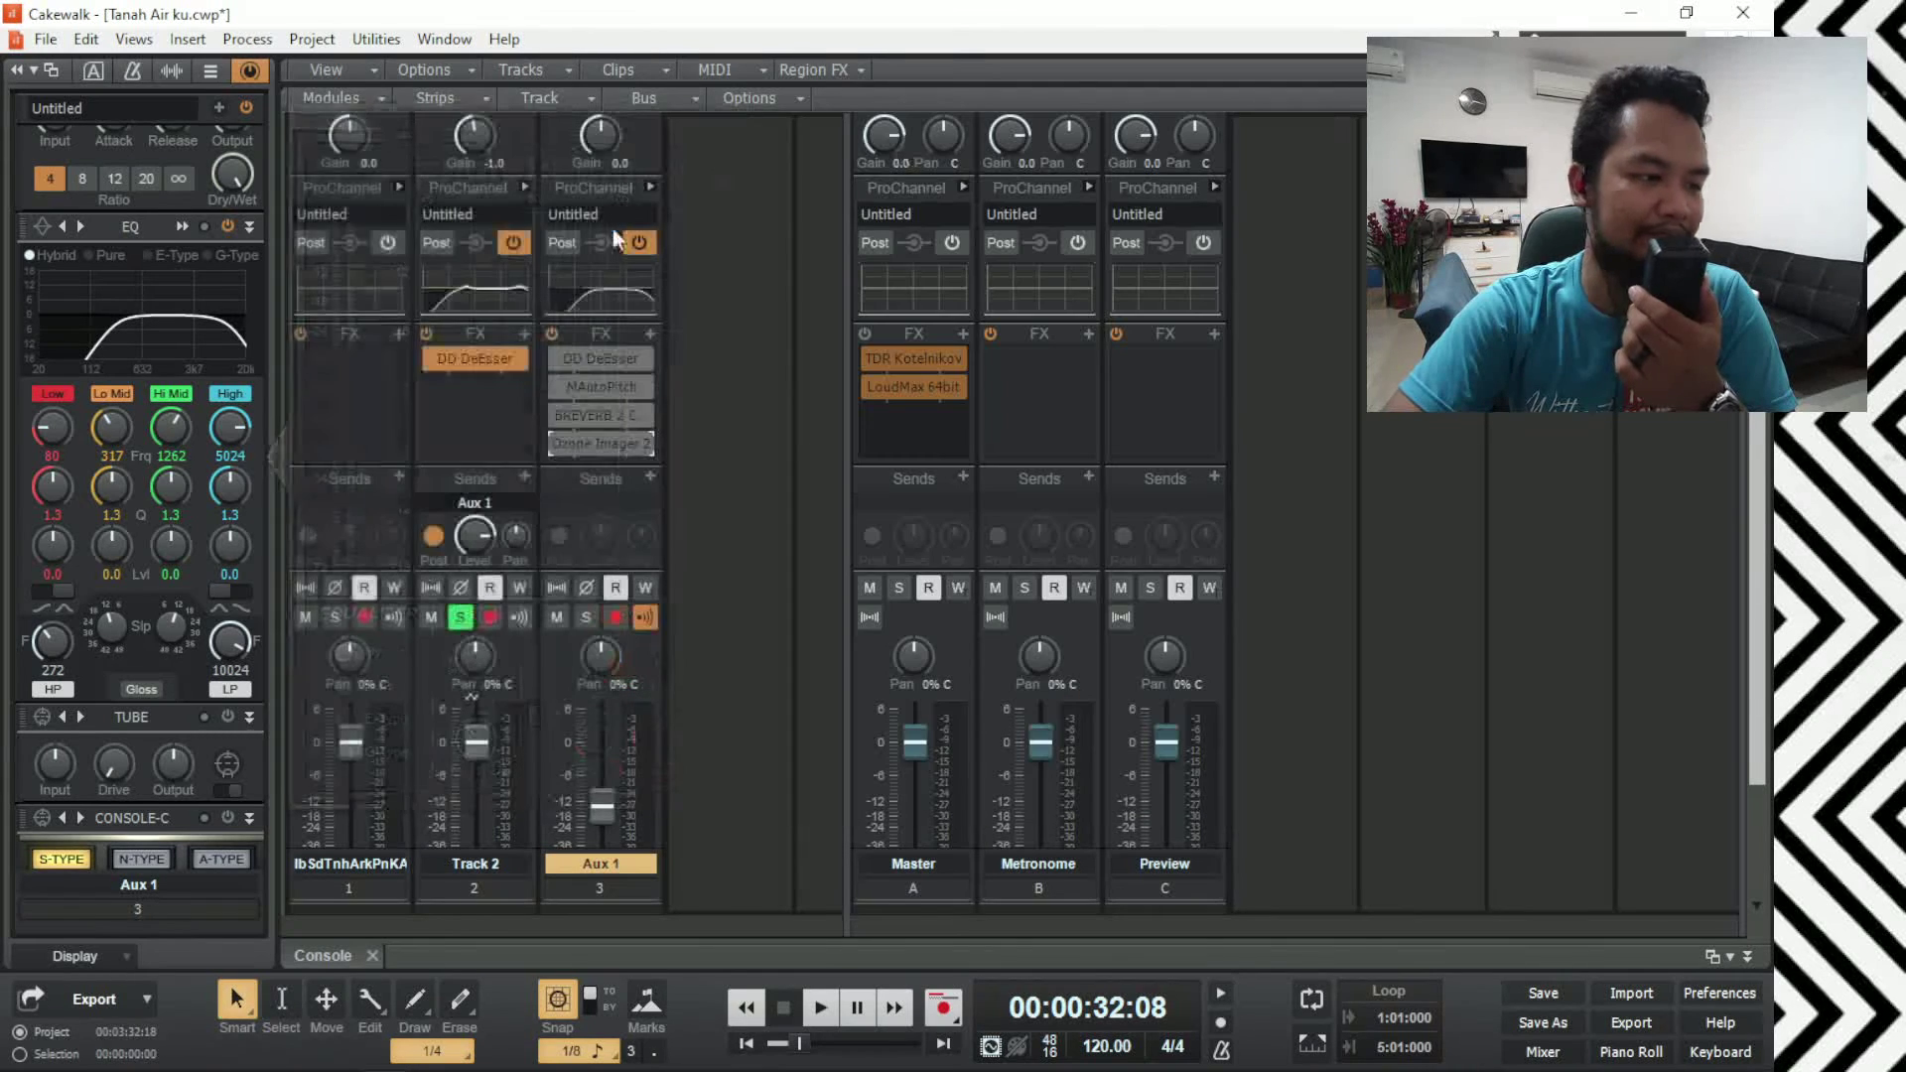
Step: Switch on Aux 1's DD DeEsser and MAutoPitch, review their settings, and play the vocal from 00:00:32:08
double_click(598, 355)
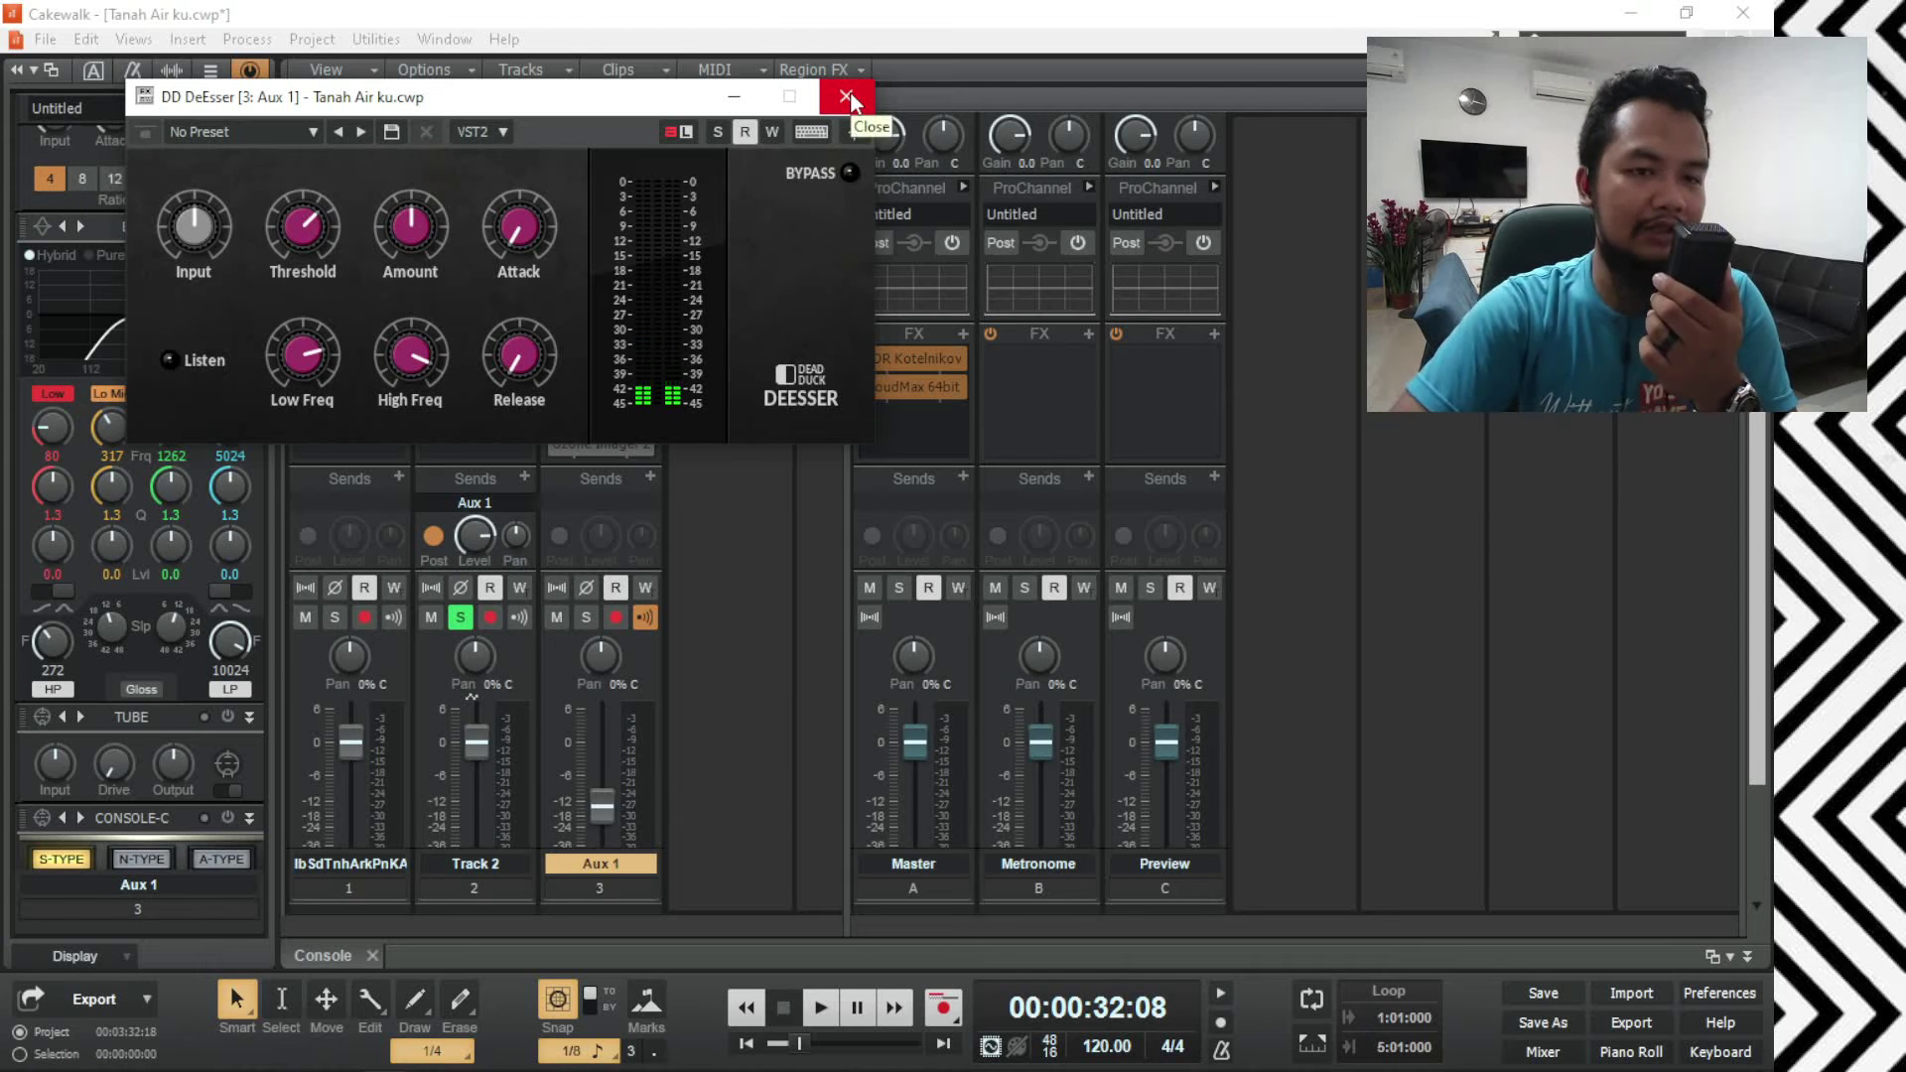
click(847, 95)
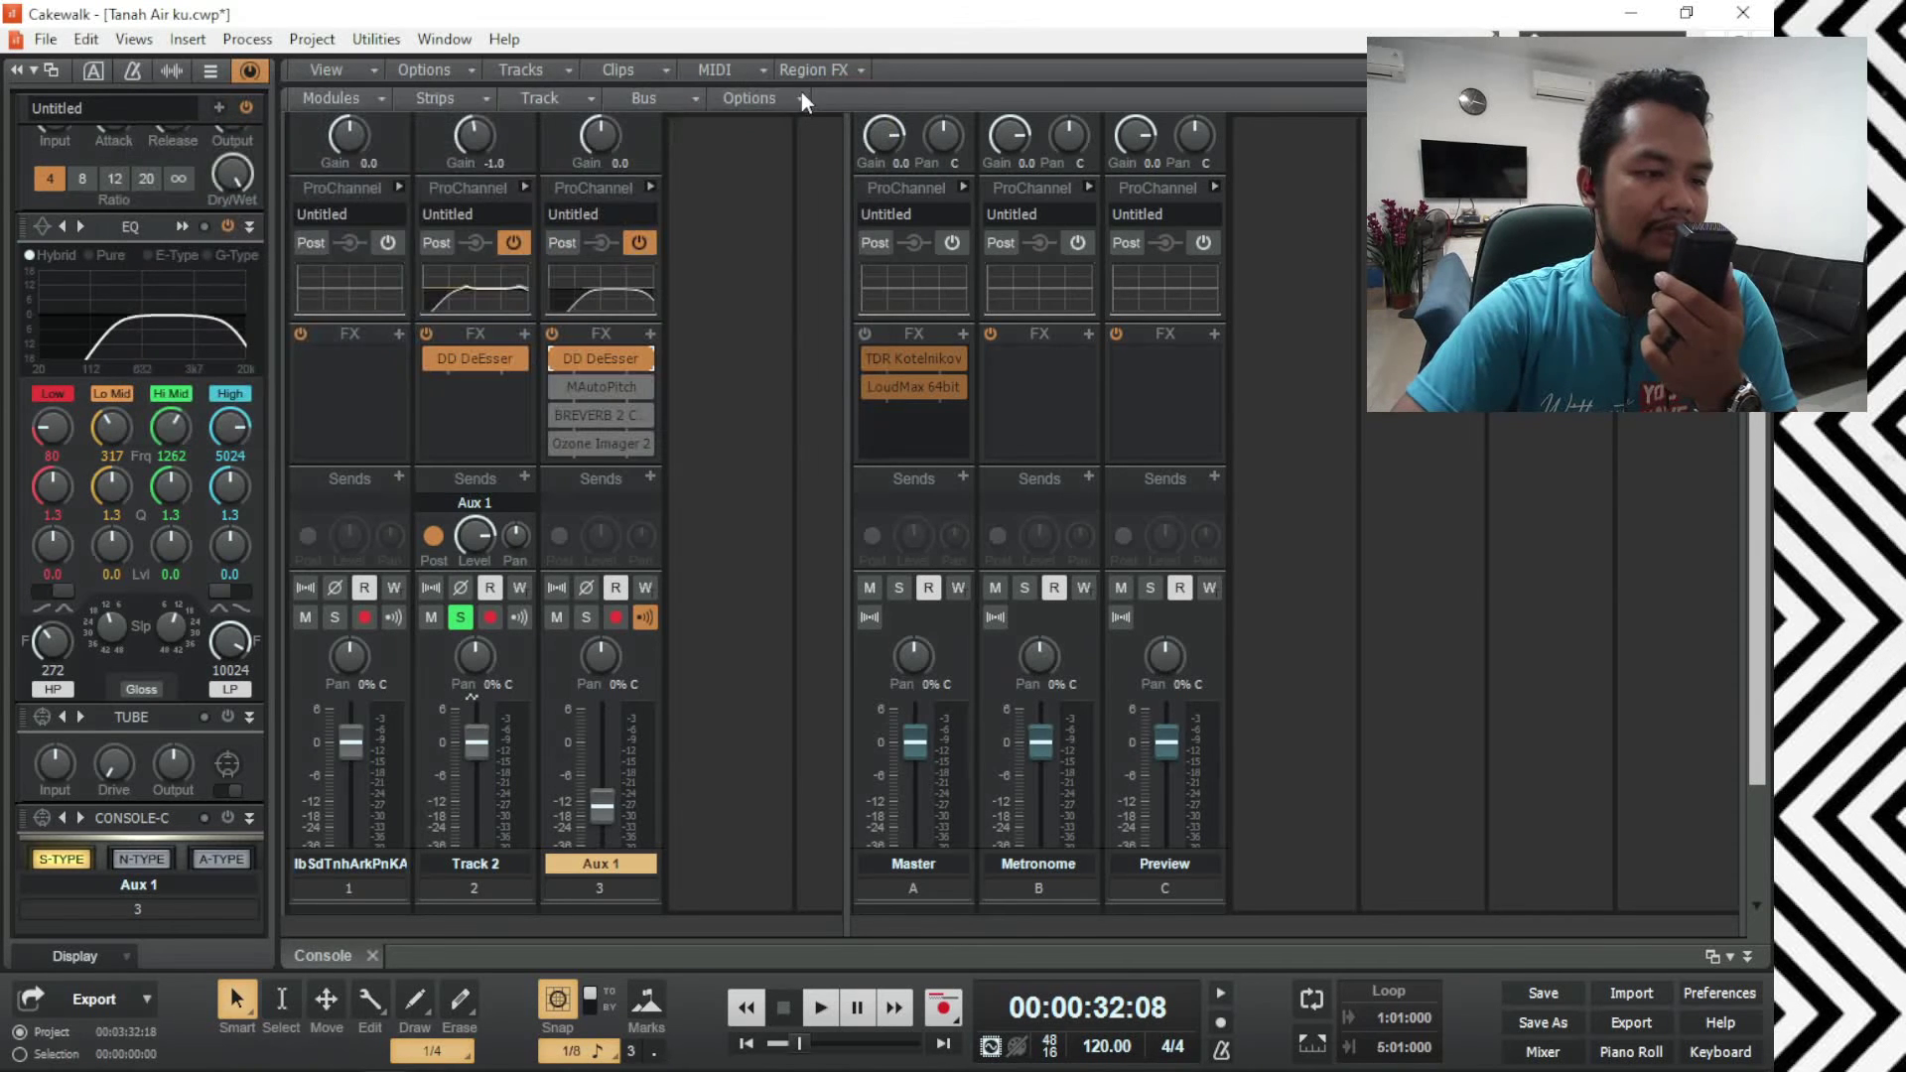
double_click(583, 384)
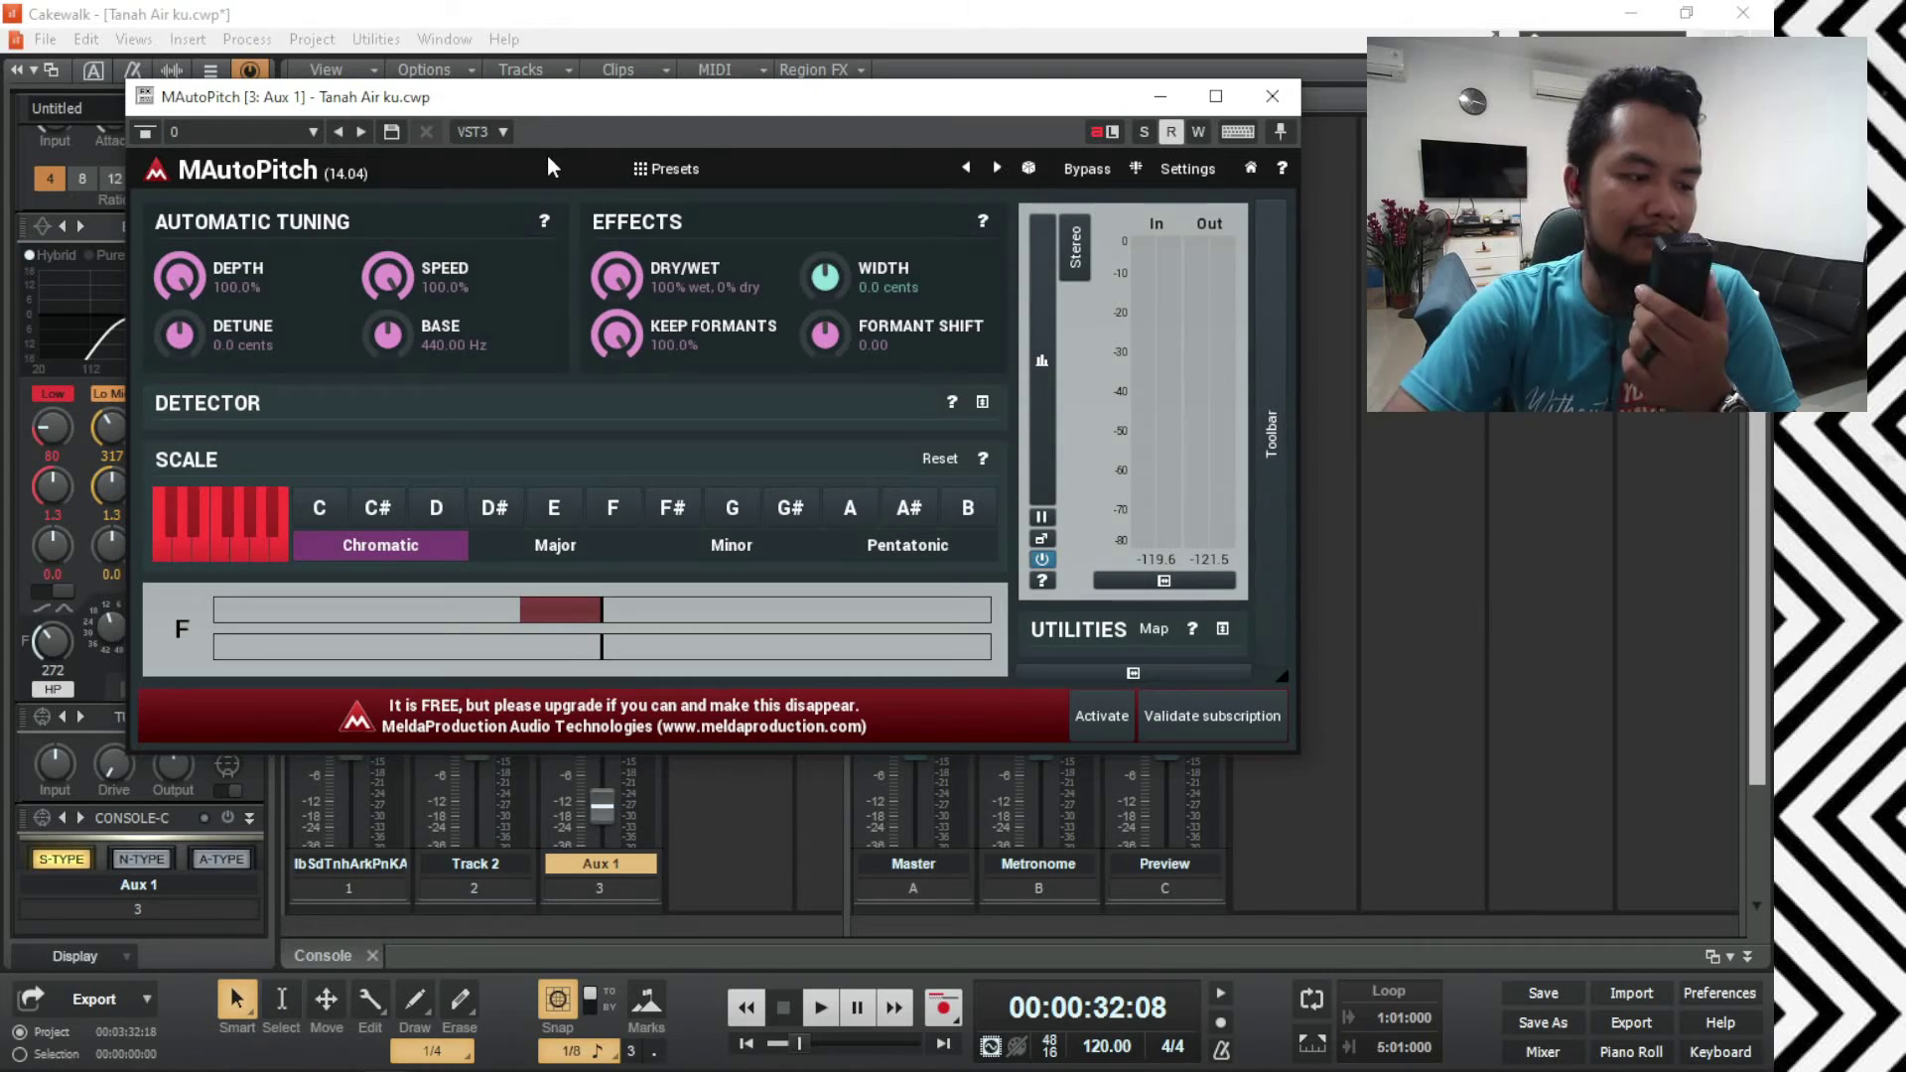
click(1271, 97)
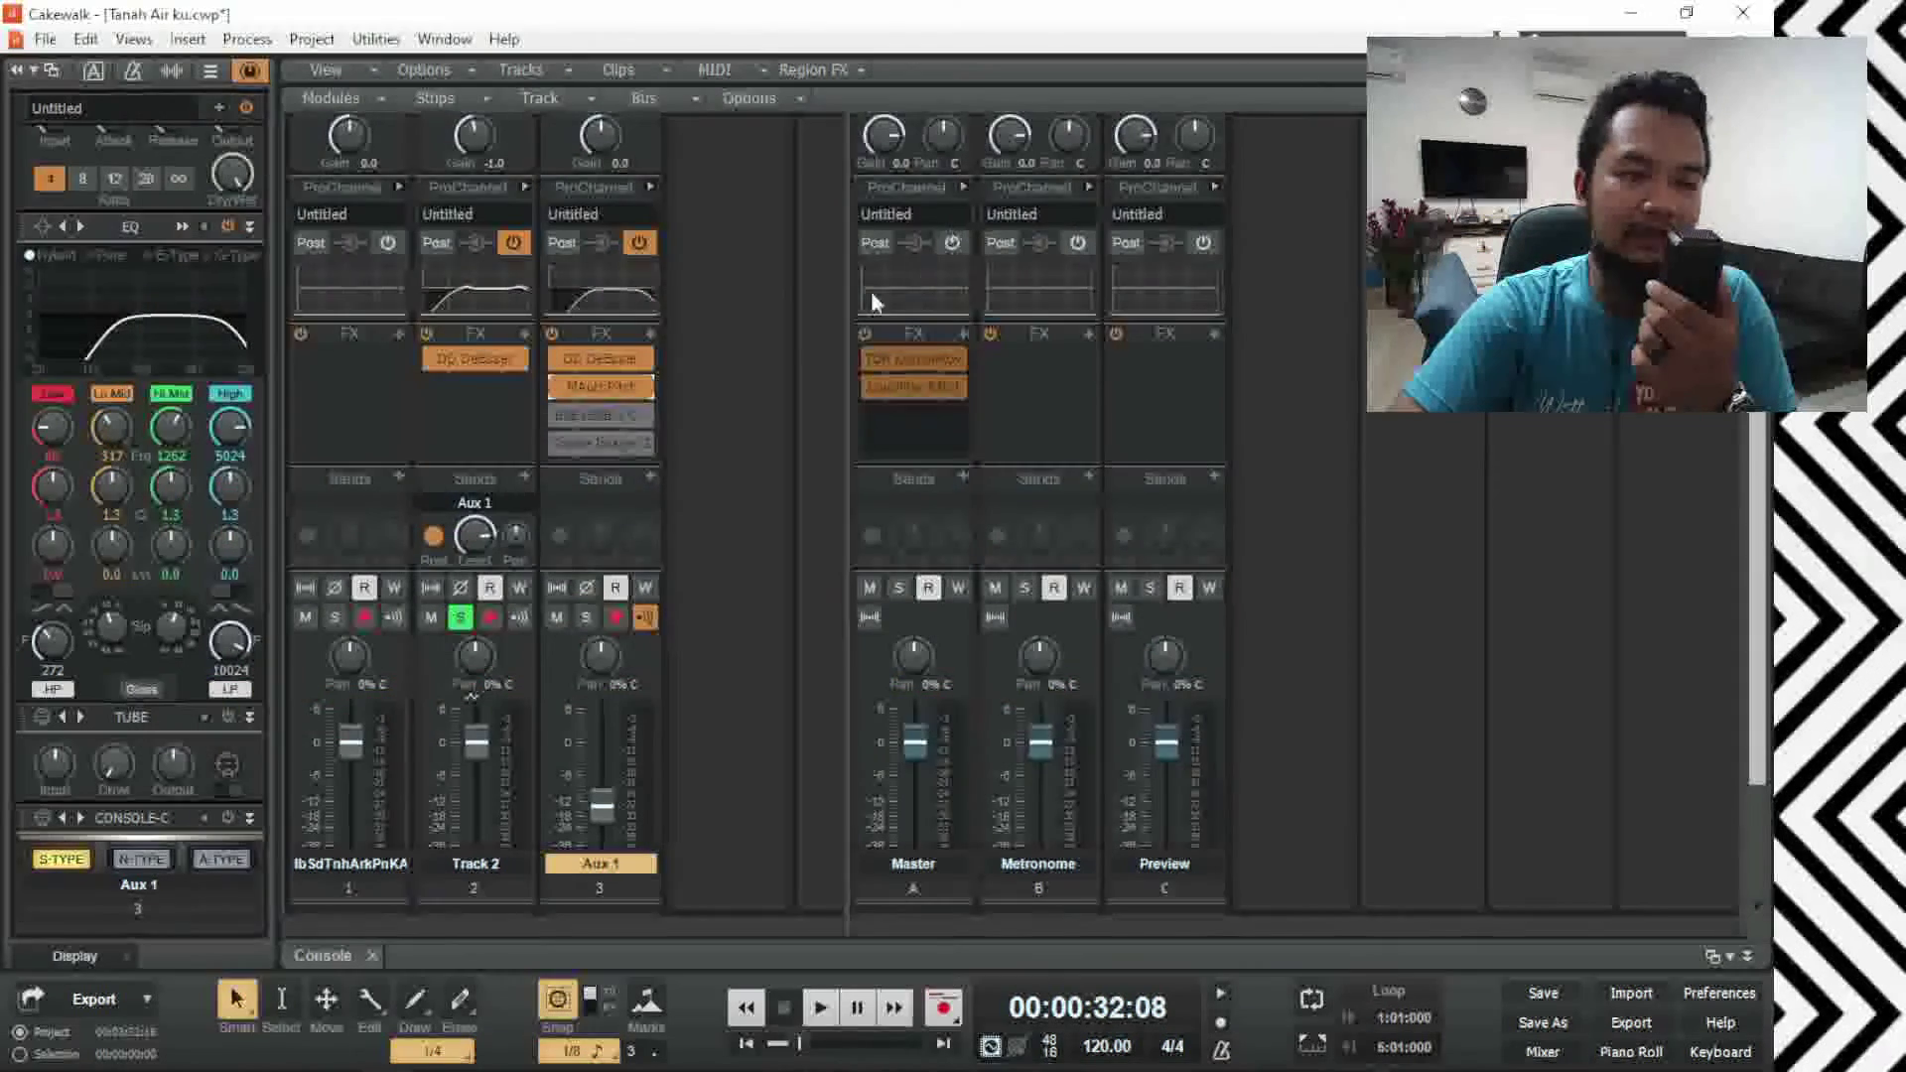
double_click(602, 388)
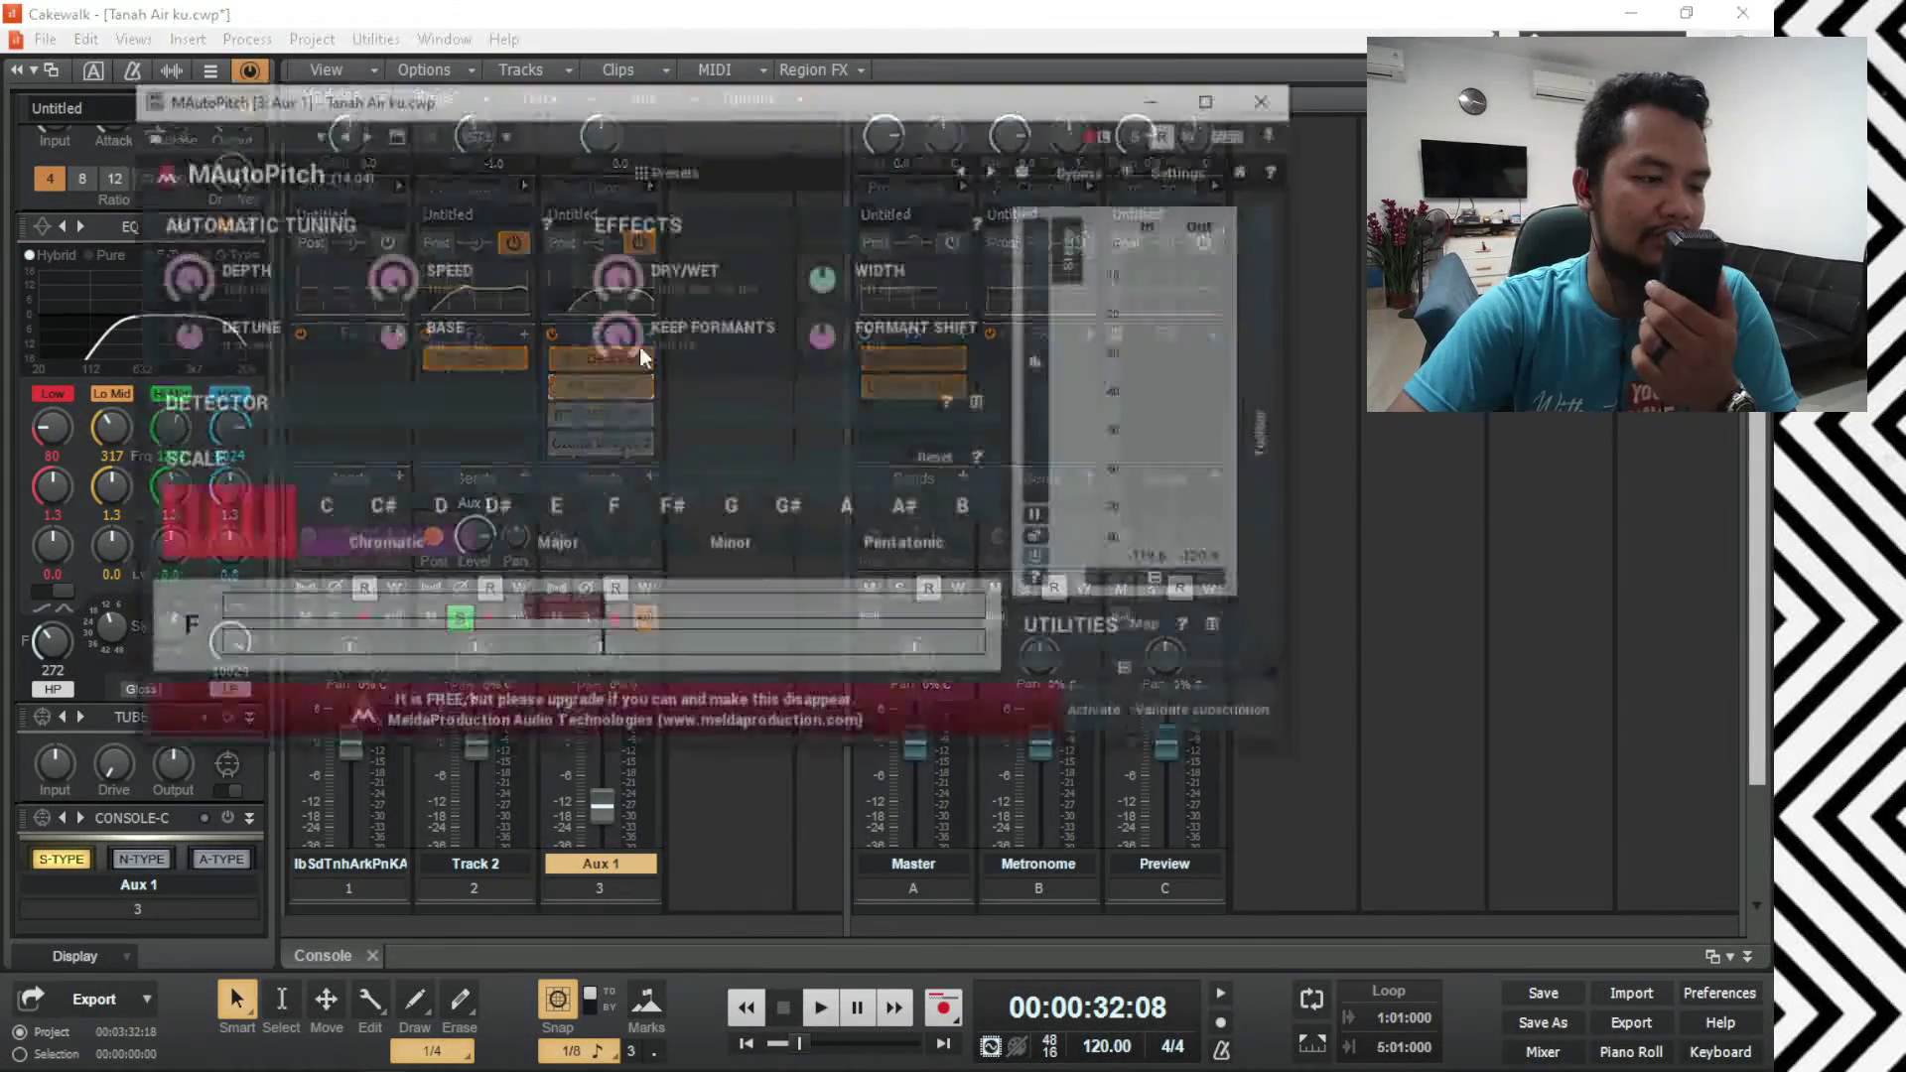
click(1272, 97)
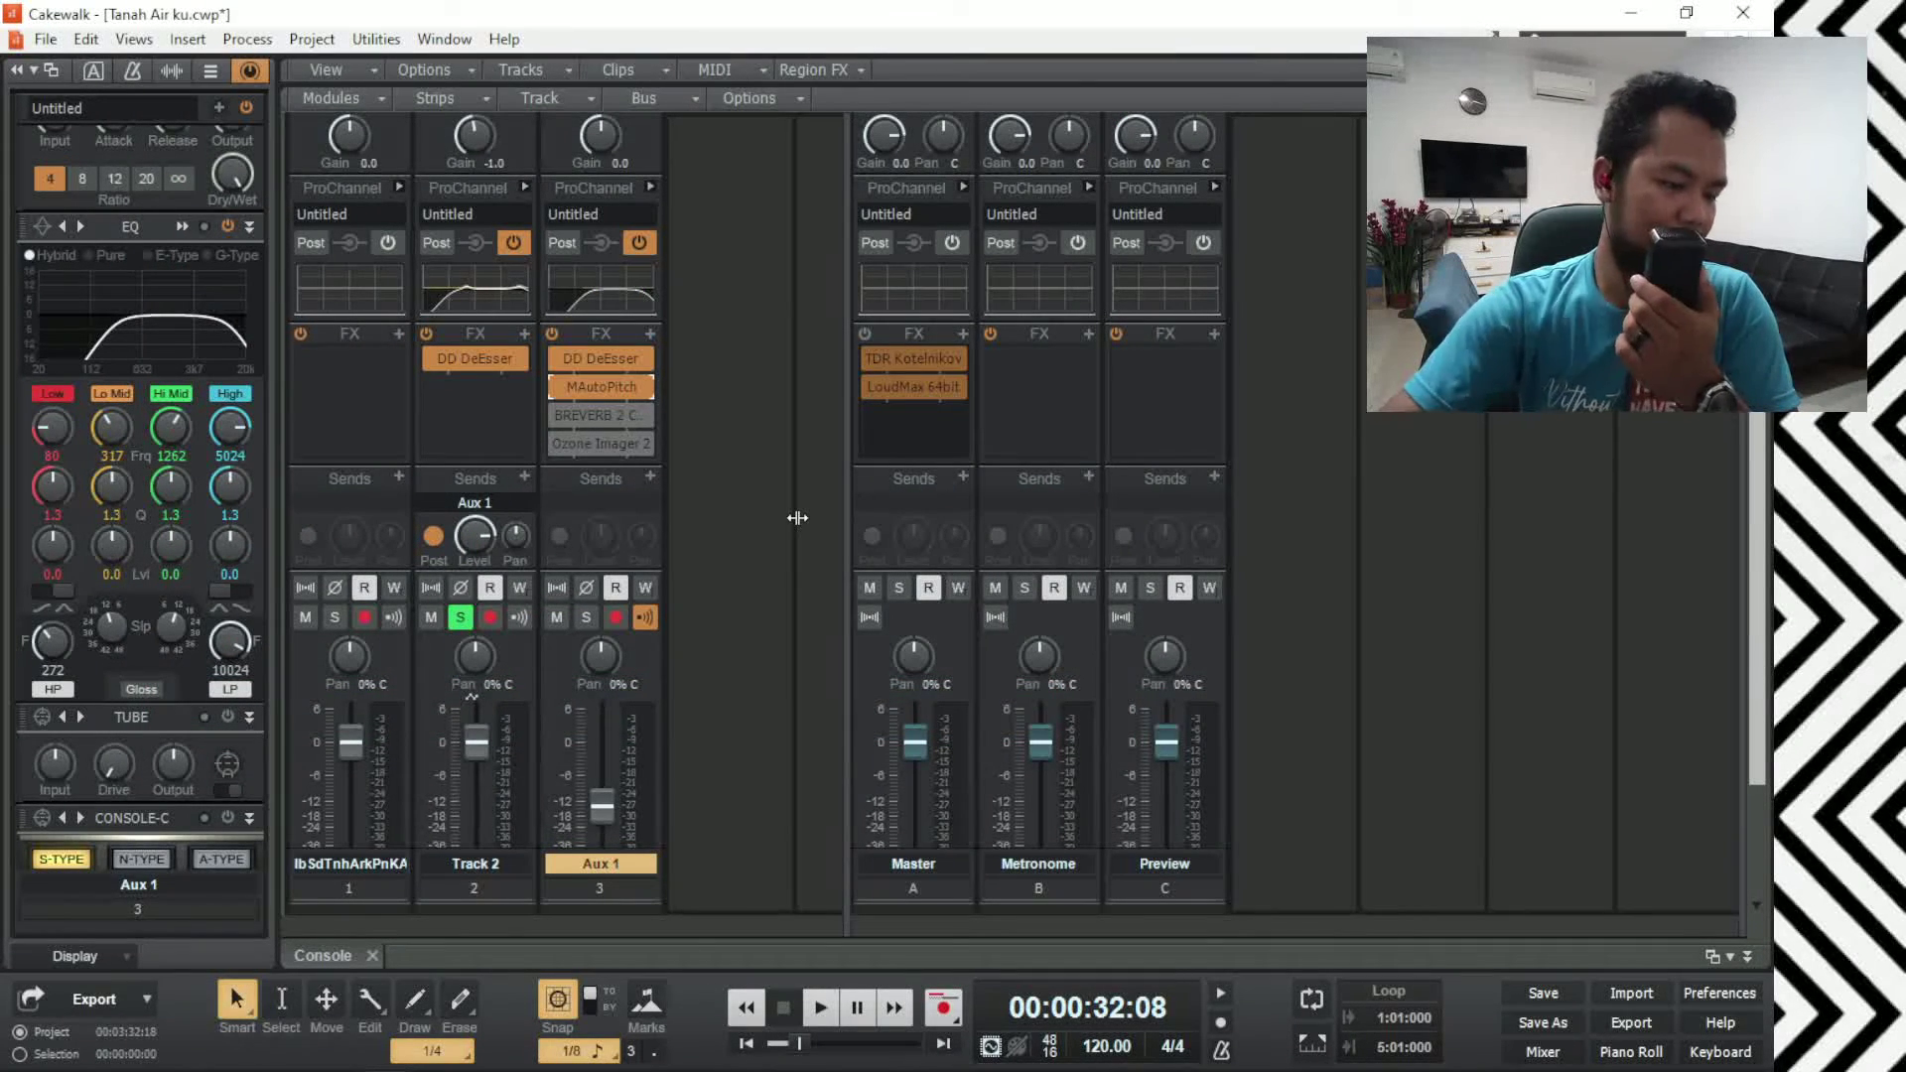
key(space)
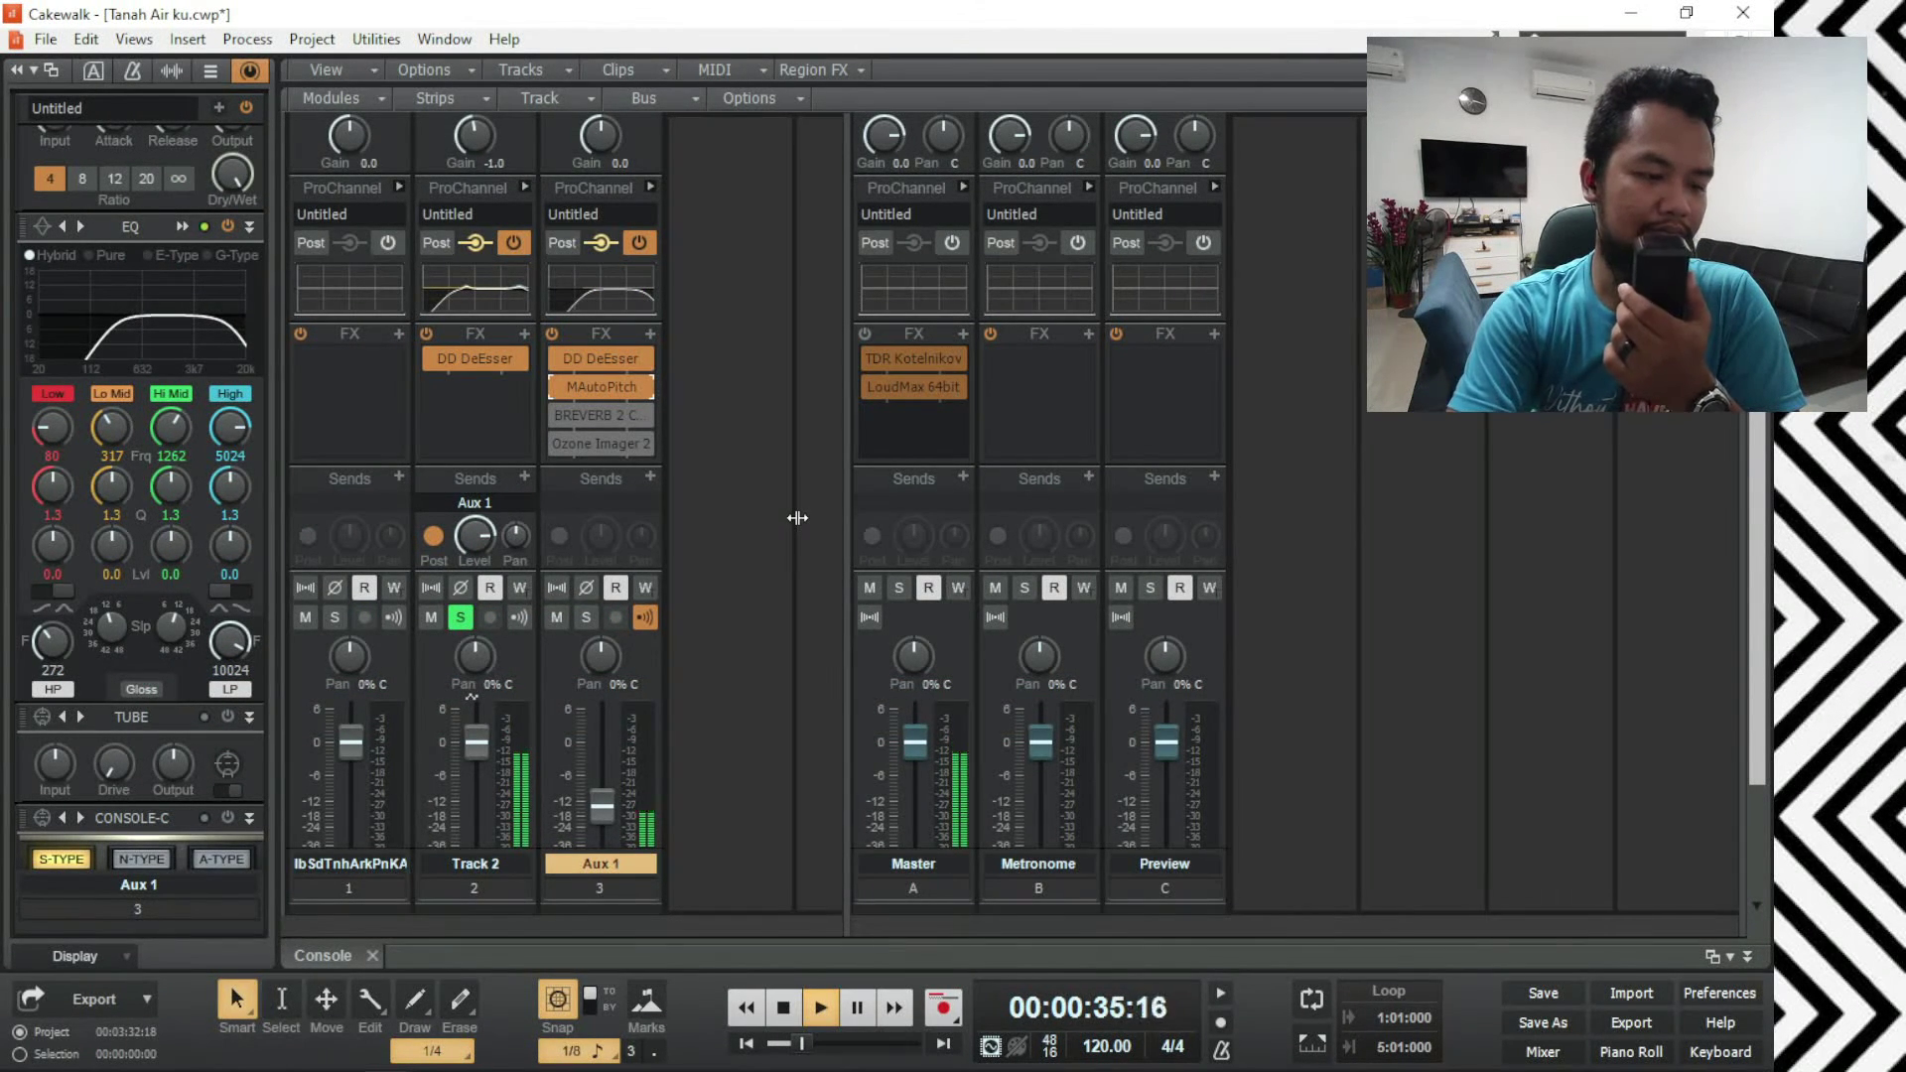
key(space)
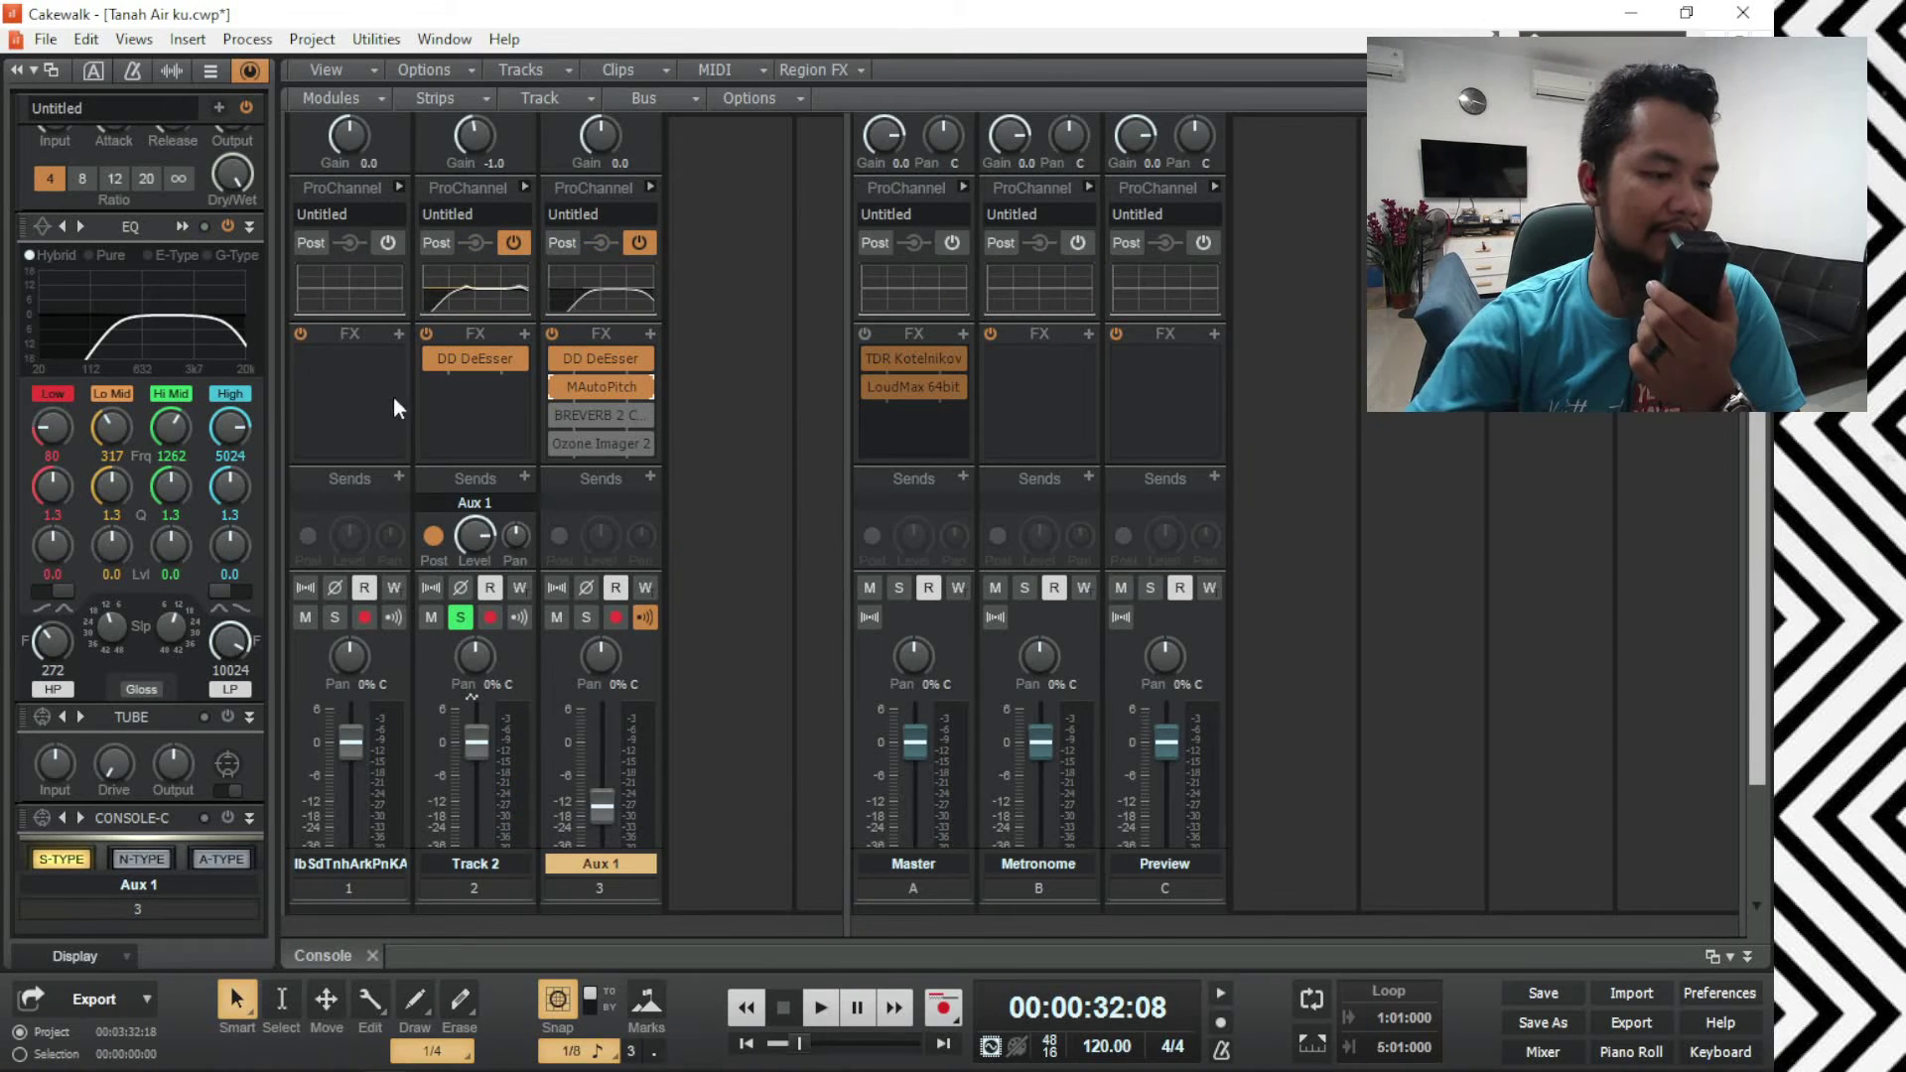
Step: Switch on Aux 1's BREVERB 2, review its settings, and compare the vocal with the reverb off and on during playback
double_click(586, 415)
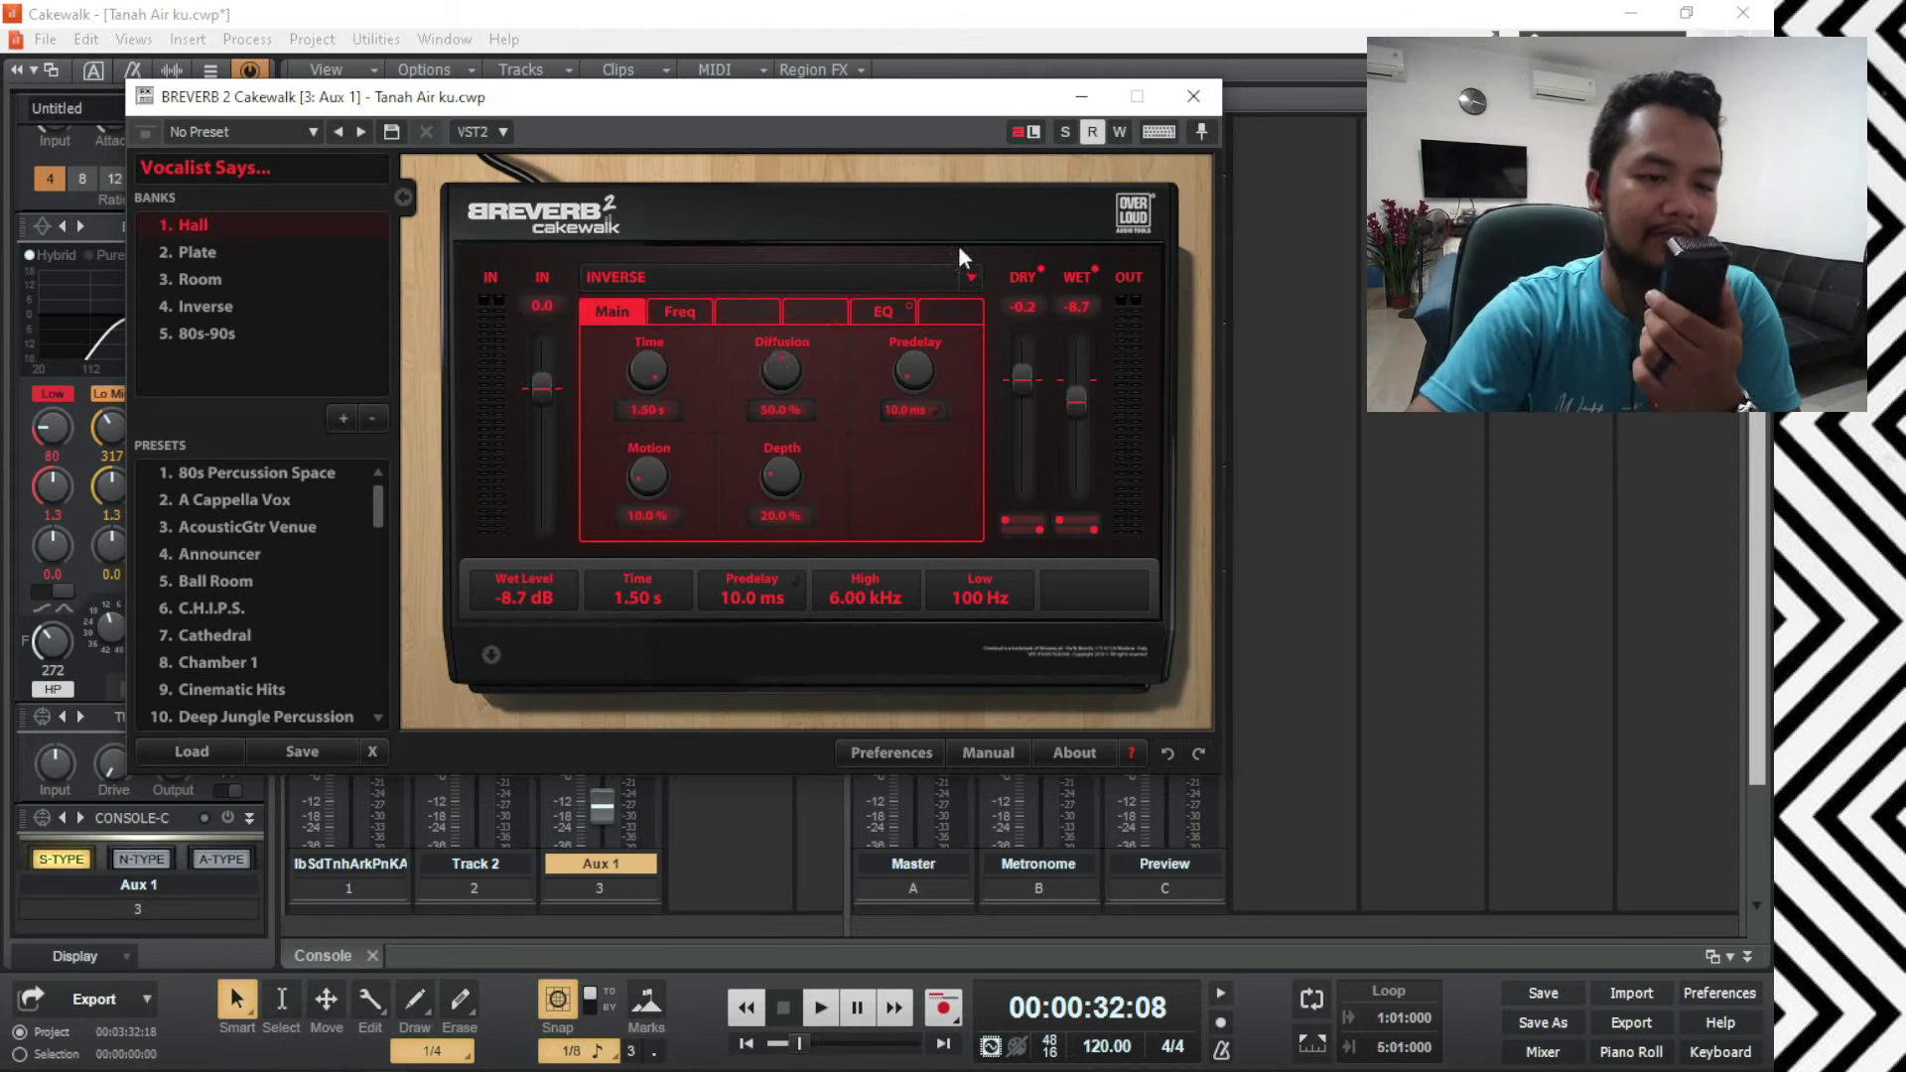
click(1196, 97)
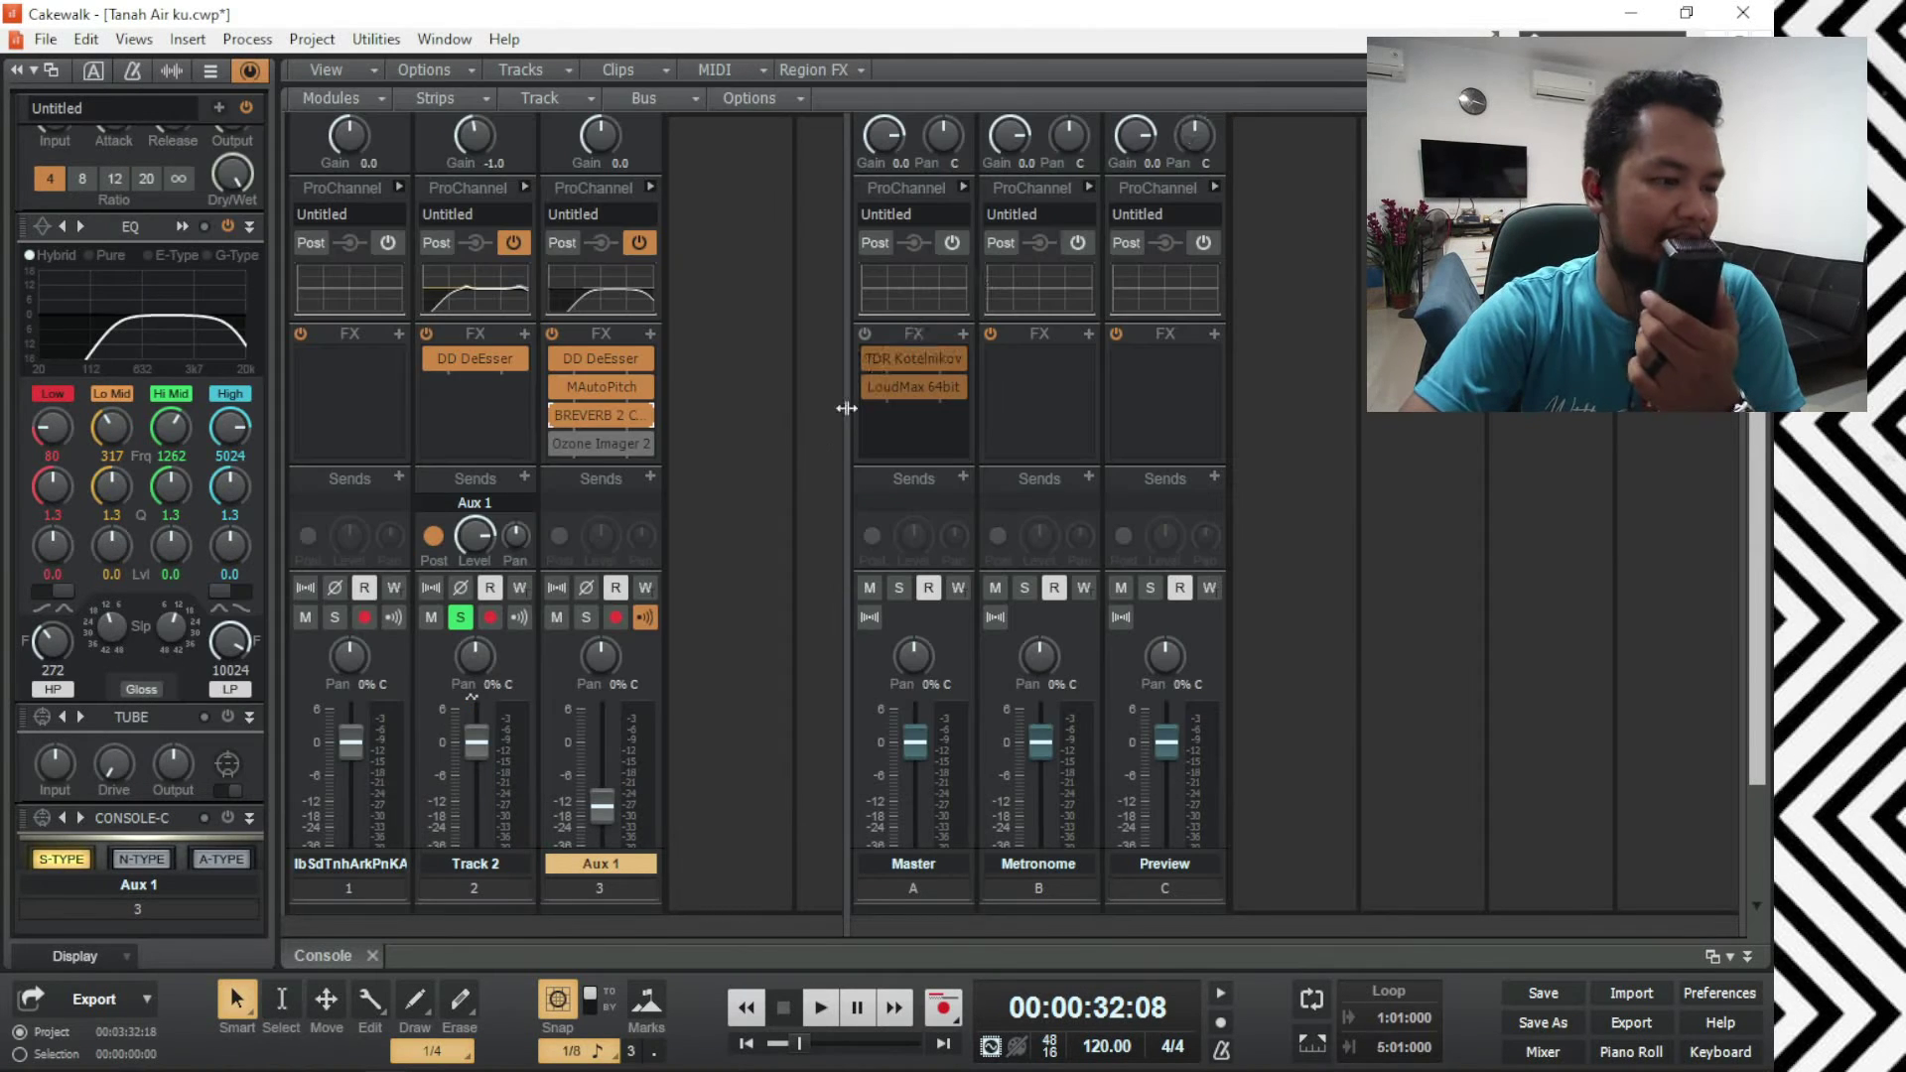
key(space)
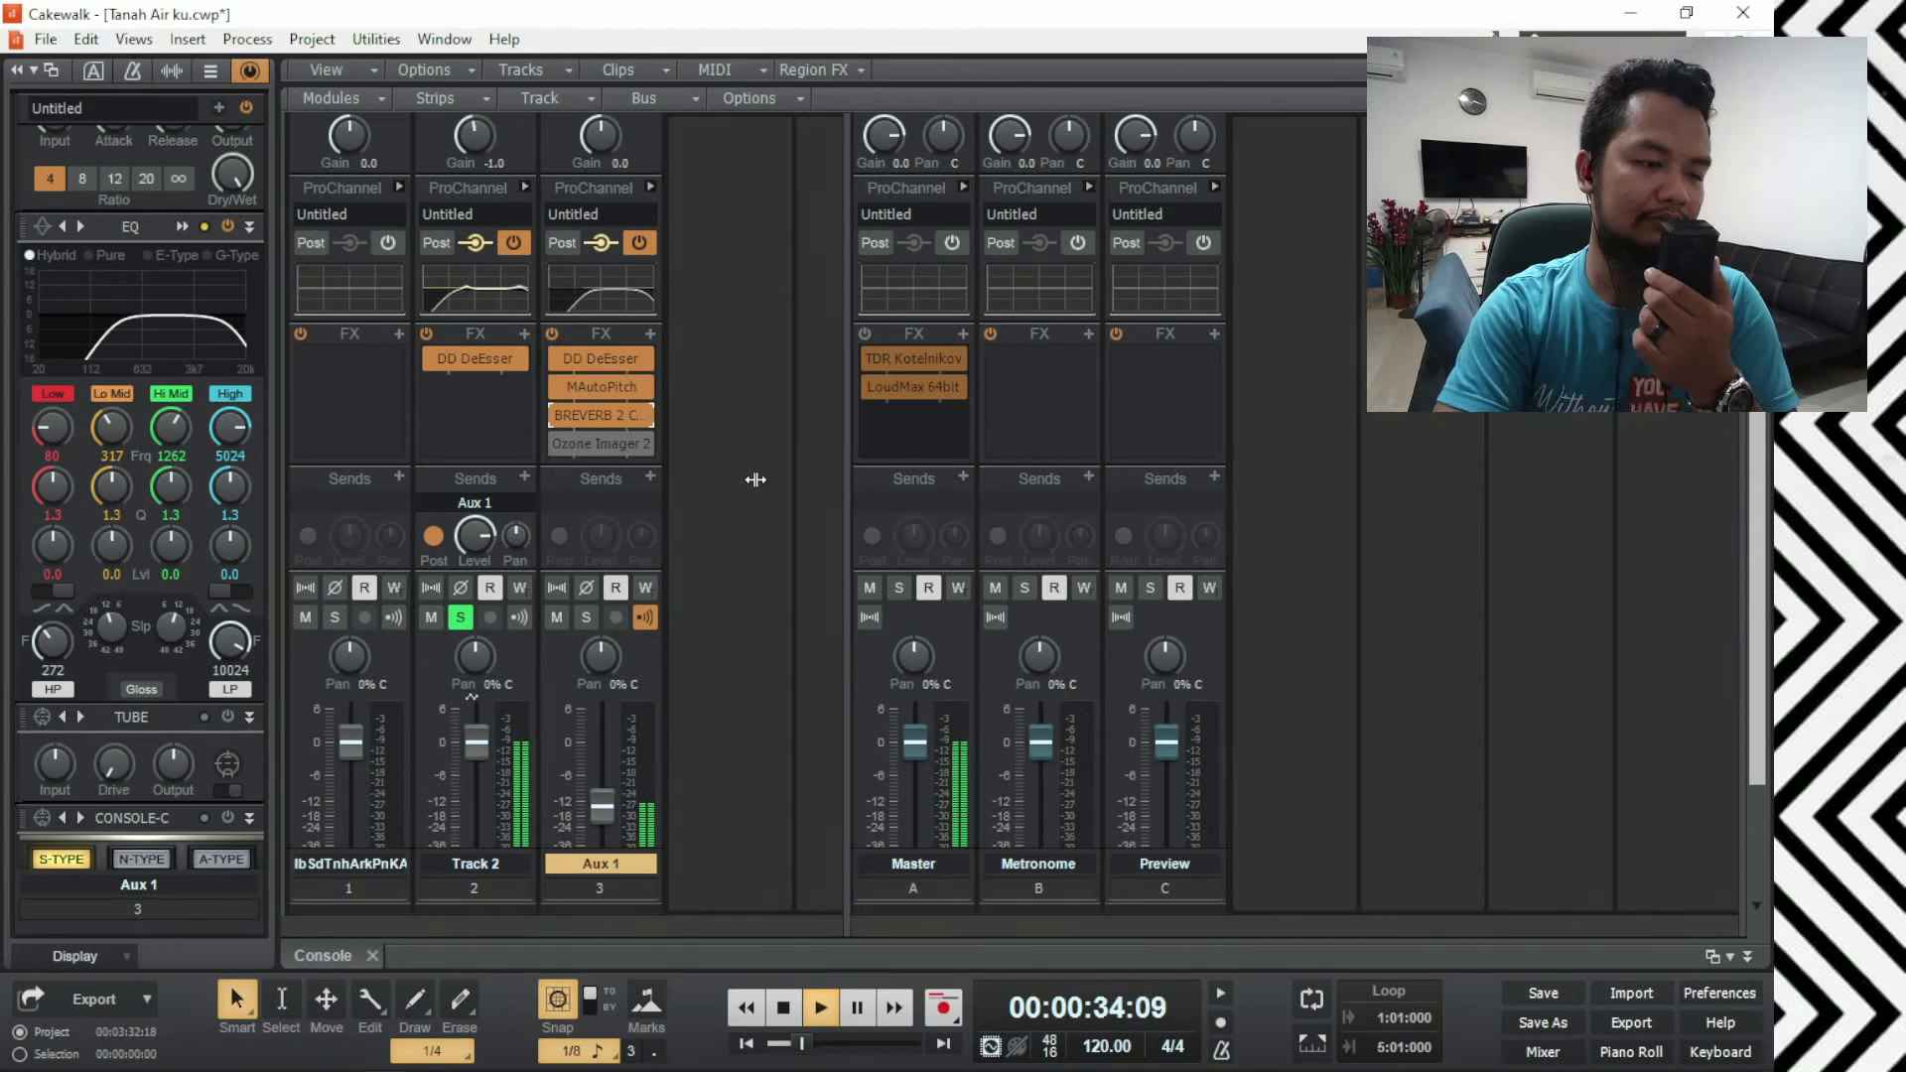
click(556, 415)
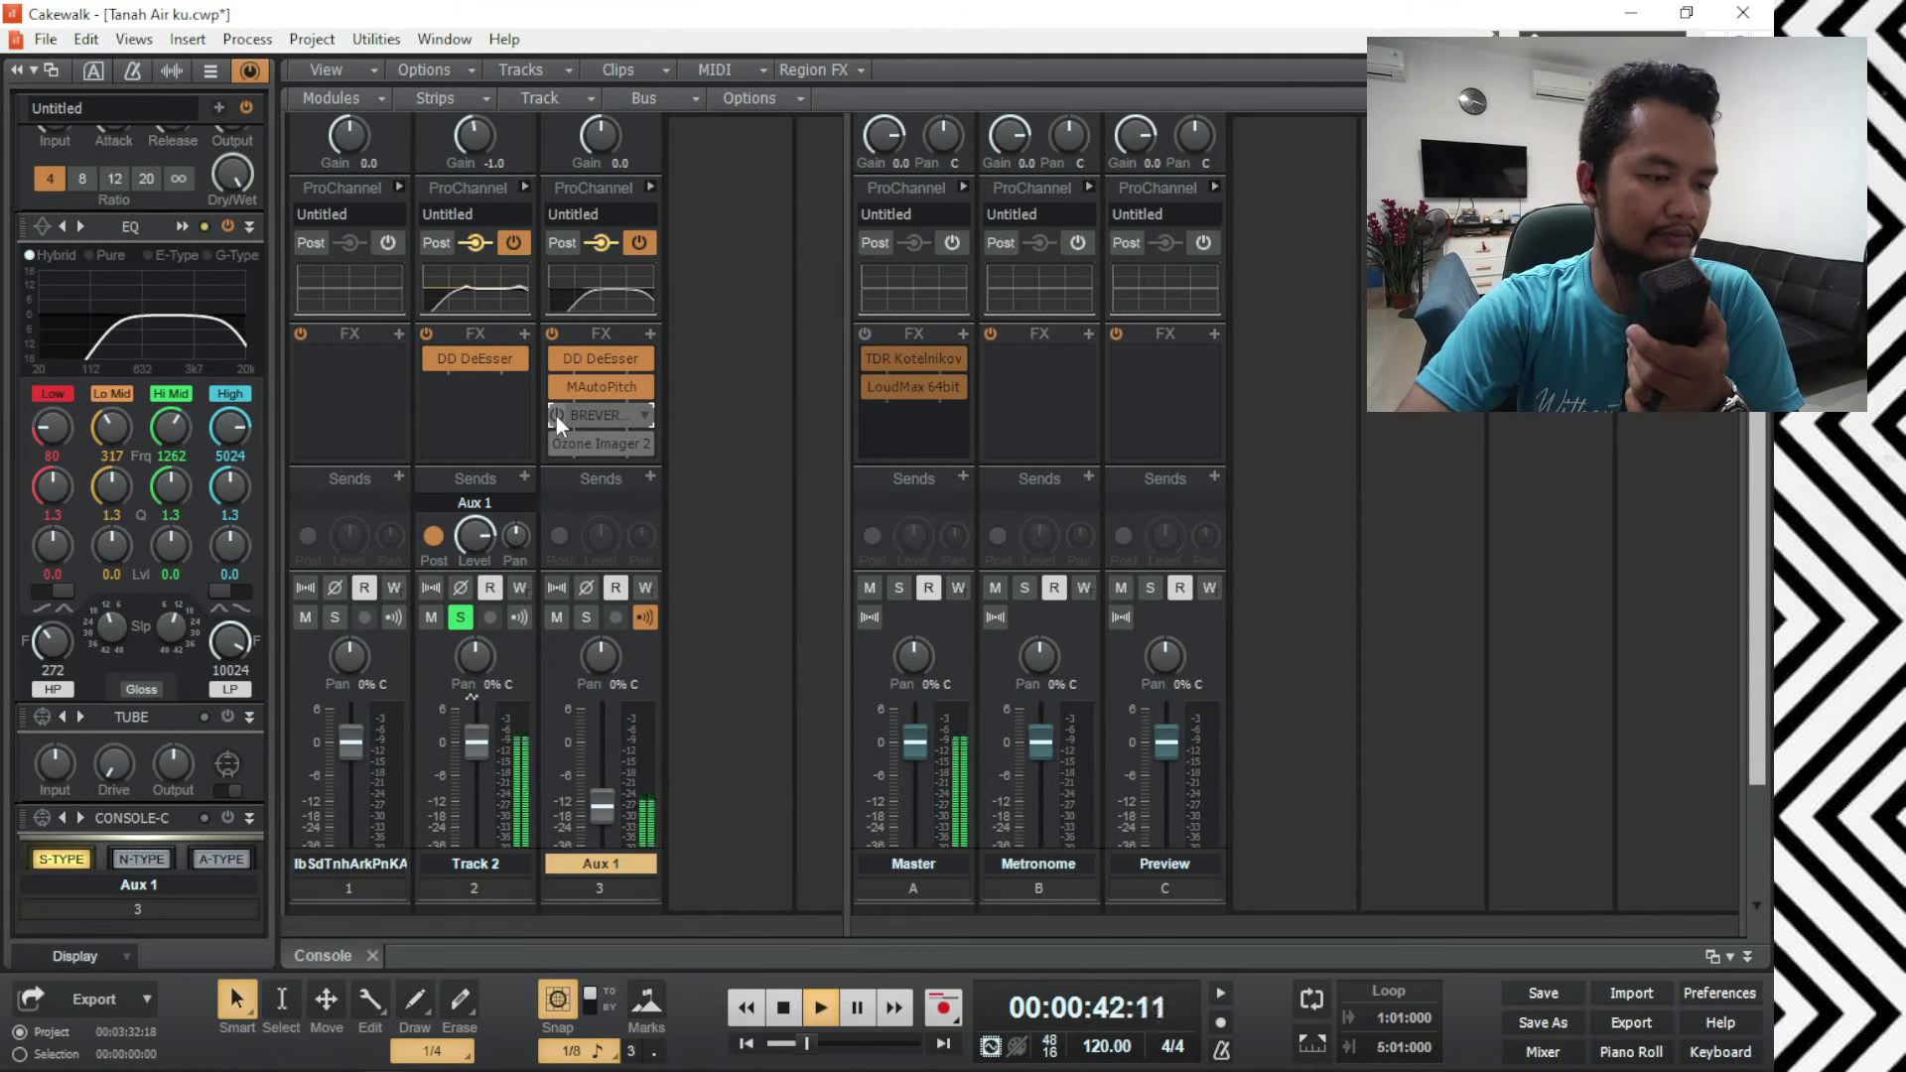
click(555, 415)
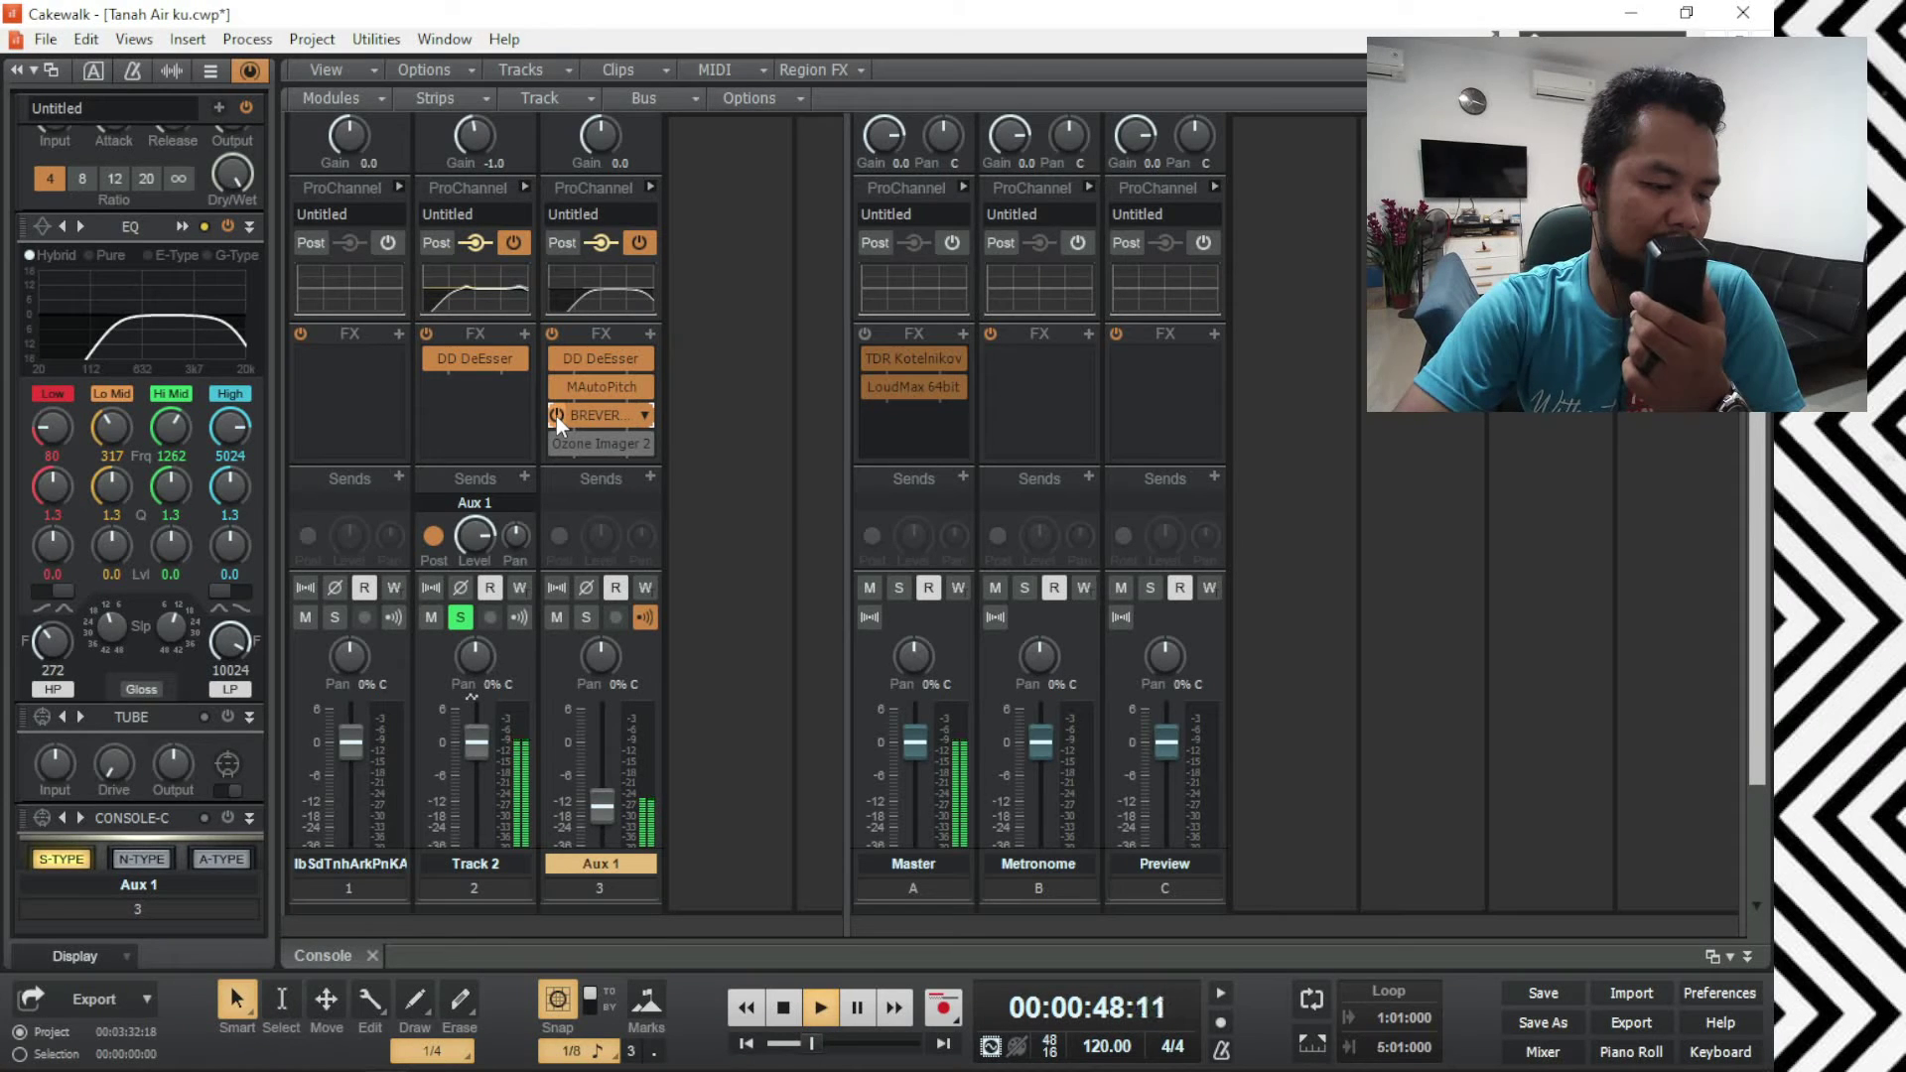
scroll(784, 536, down, 3)
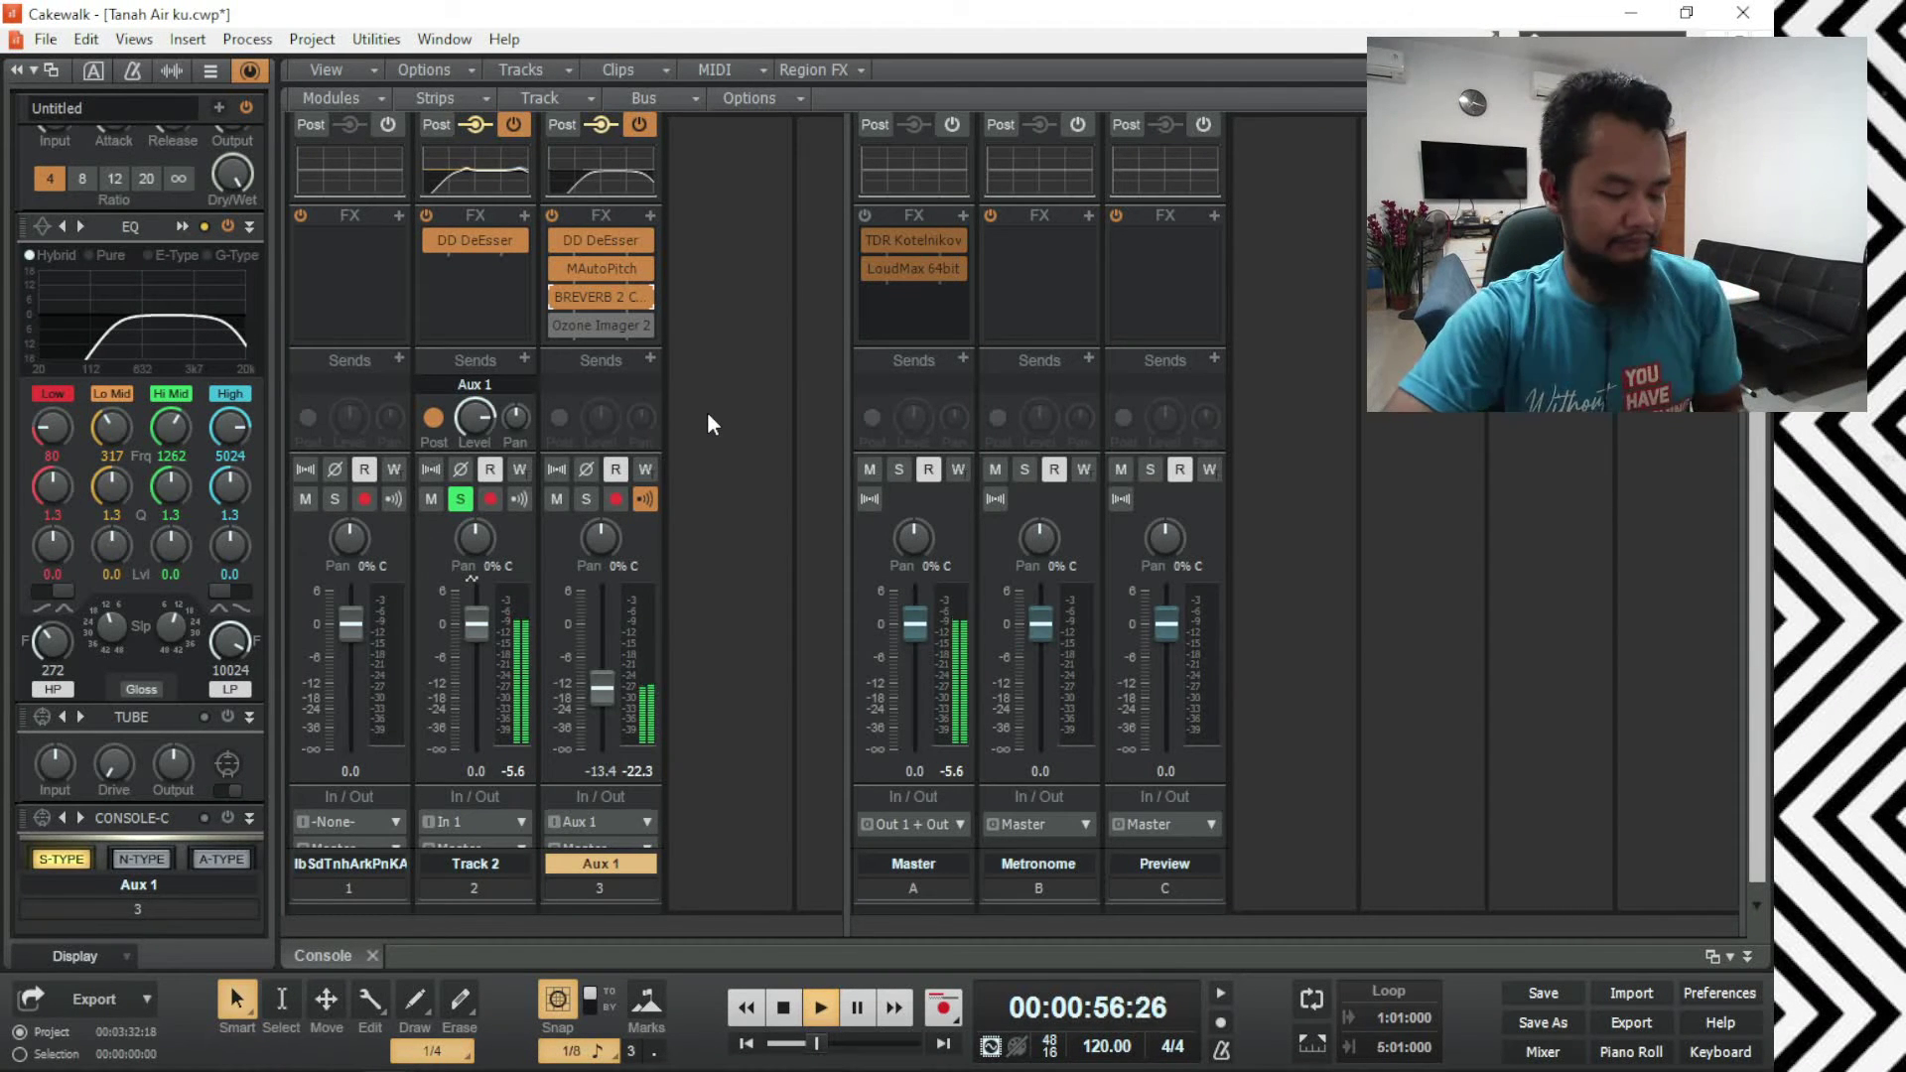
key(space)
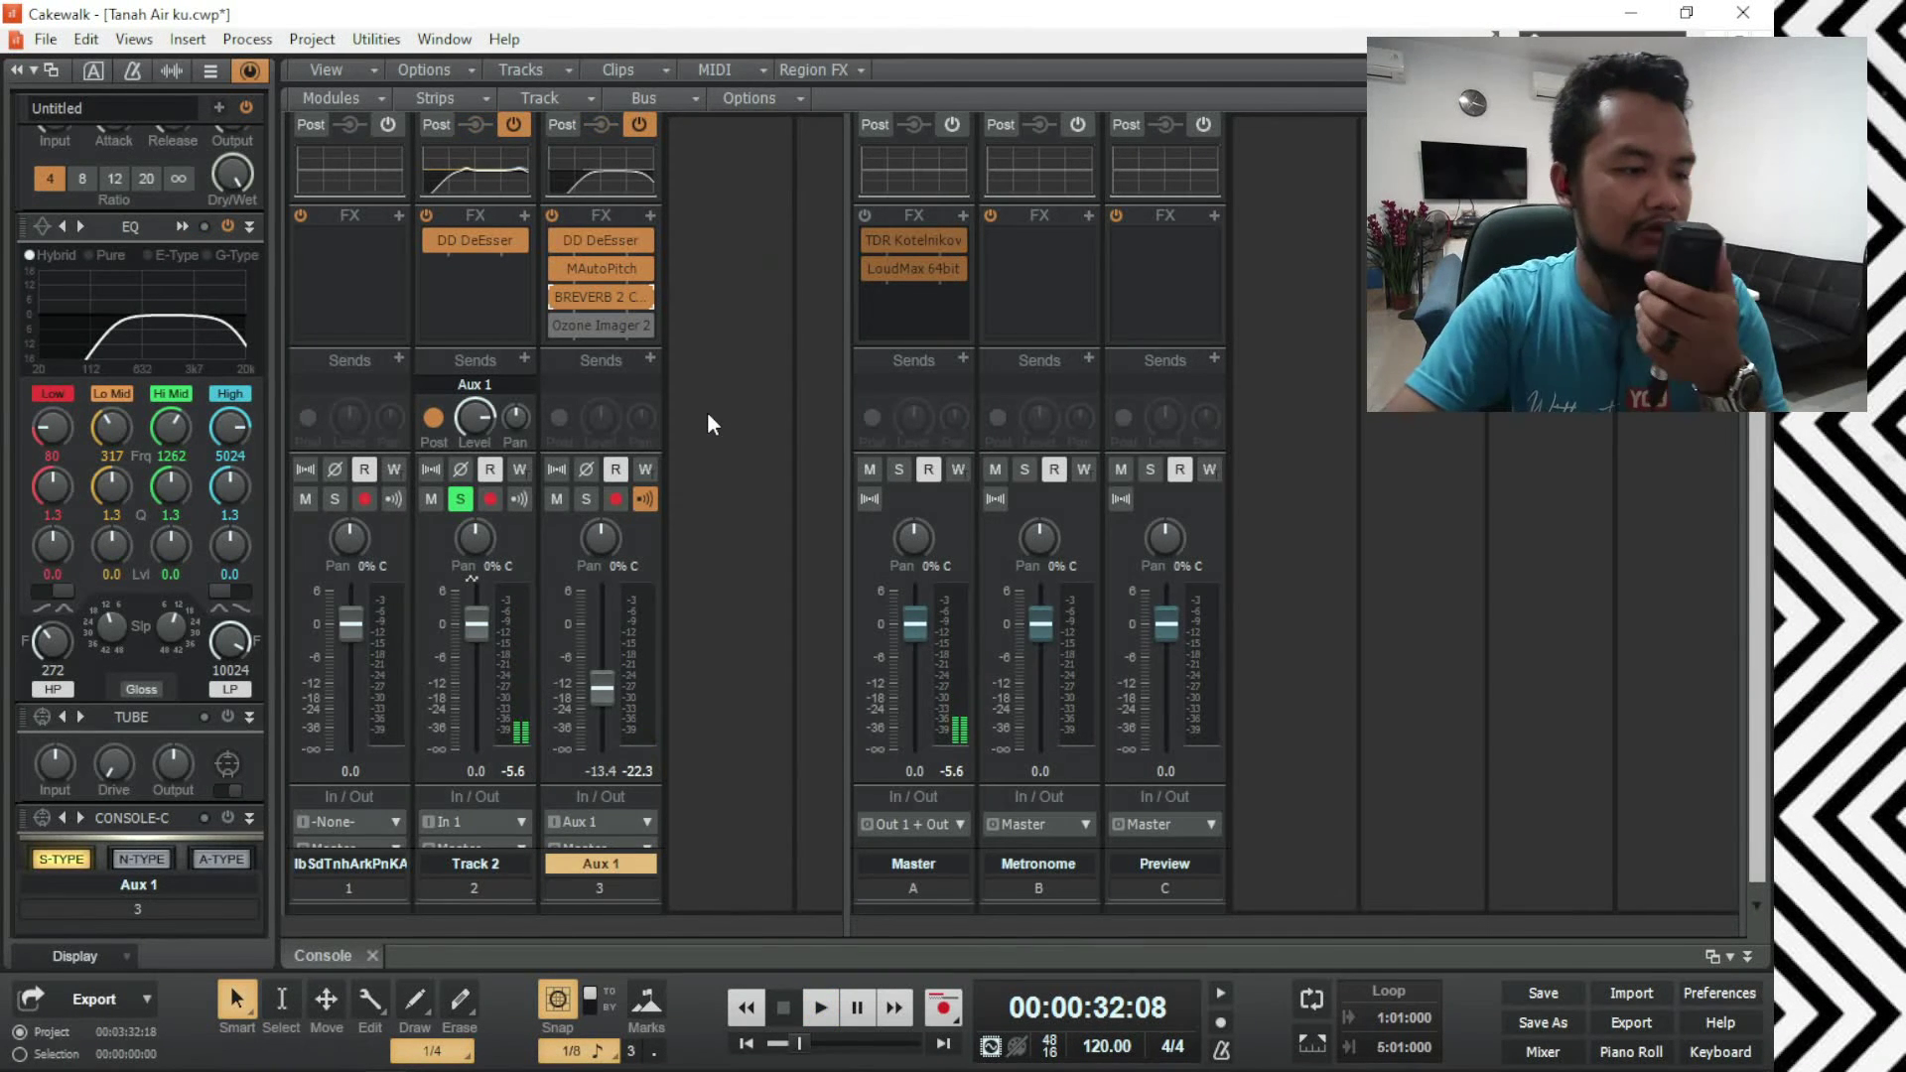
Step: Switch on Aux 1's Ozone Imager 2, review its width and Stereoize settings during playback, and close the plug-in
click(557, 323)
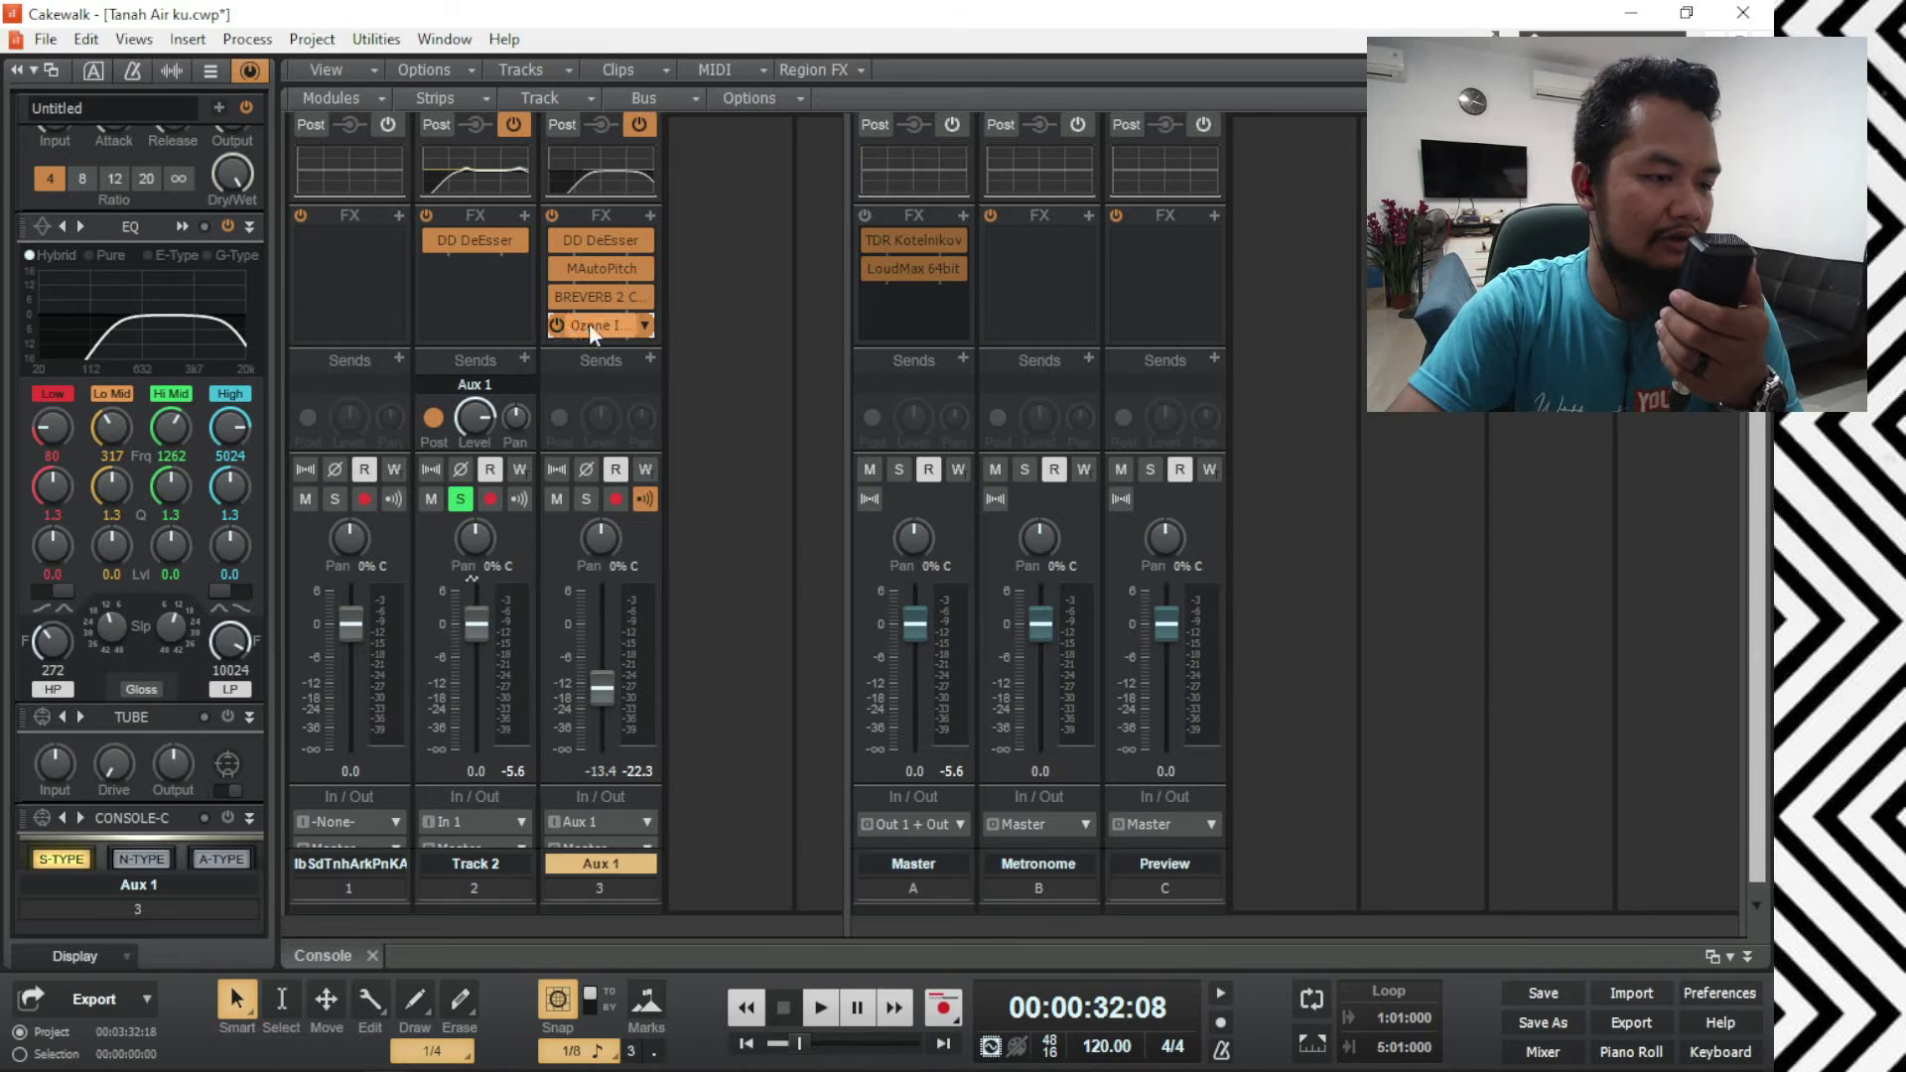
double_click(597, 326)
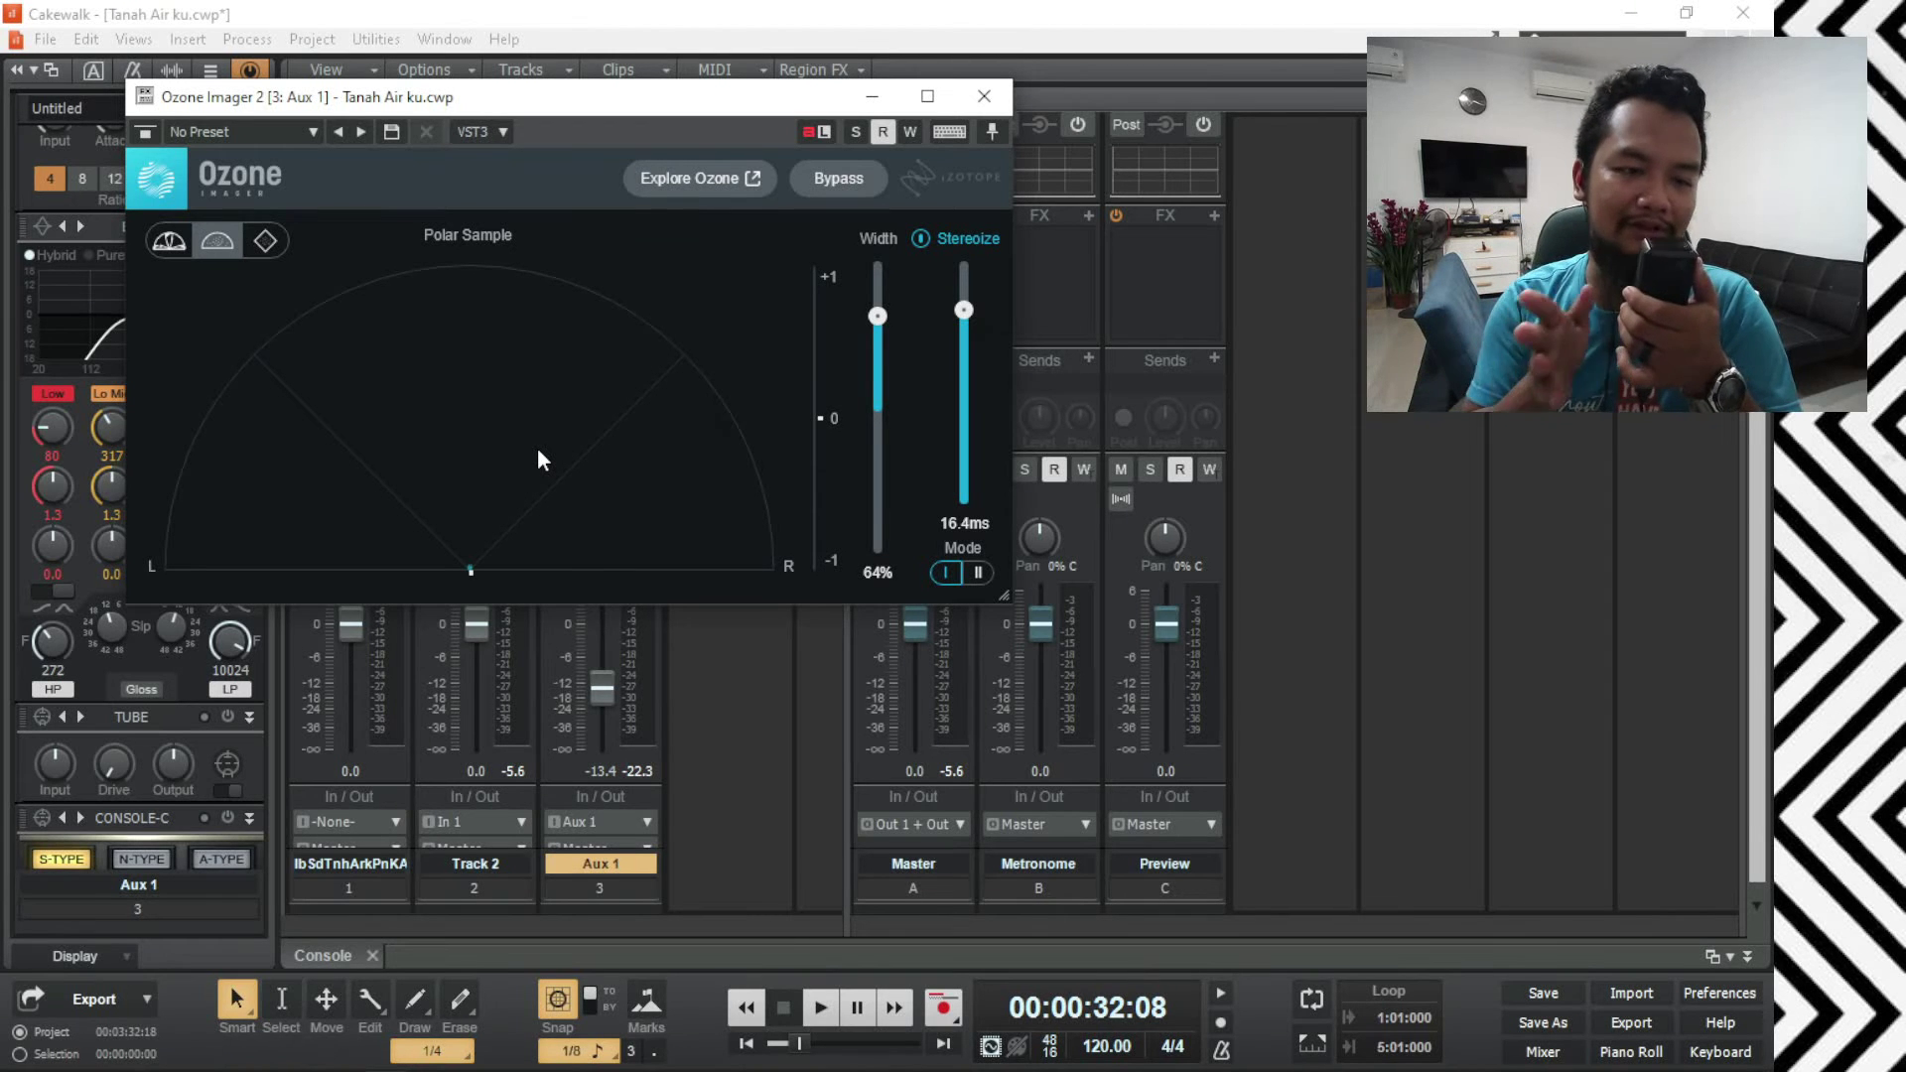
key(space)
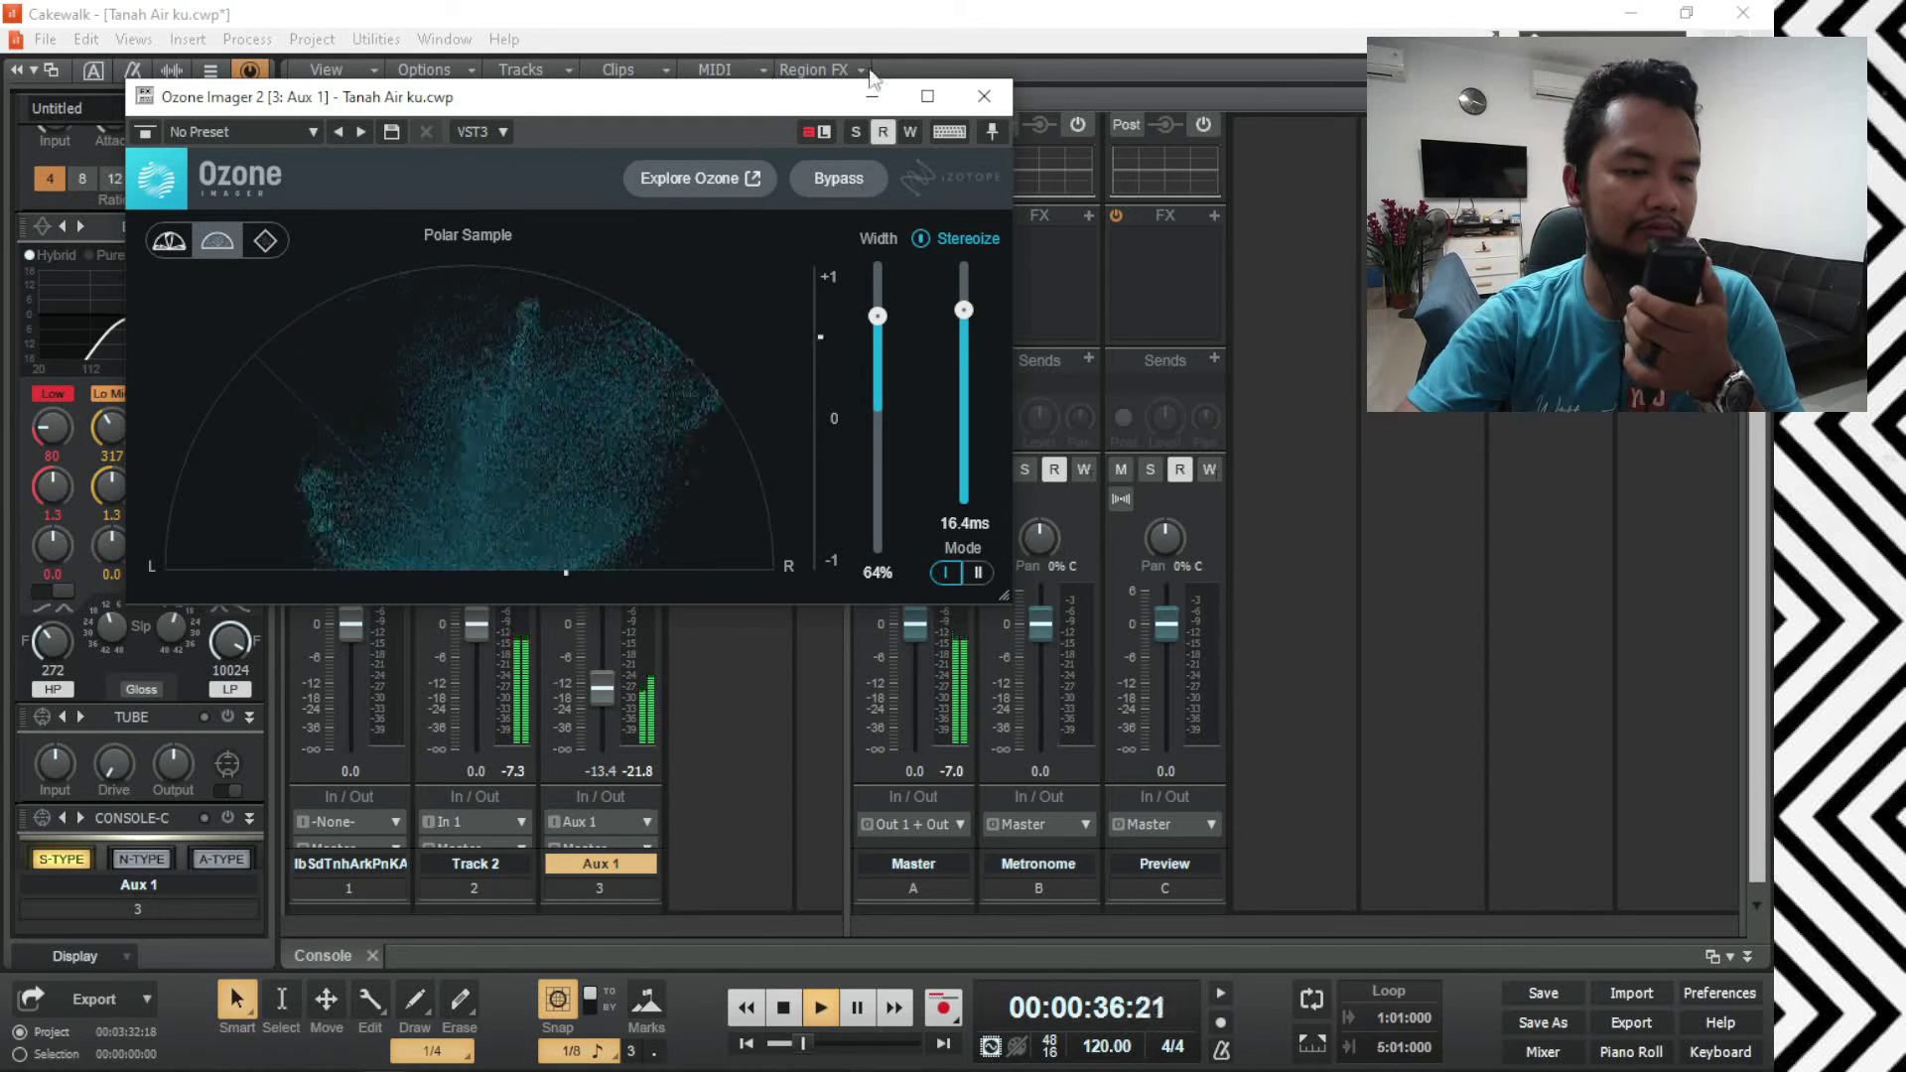
click(985, 97)
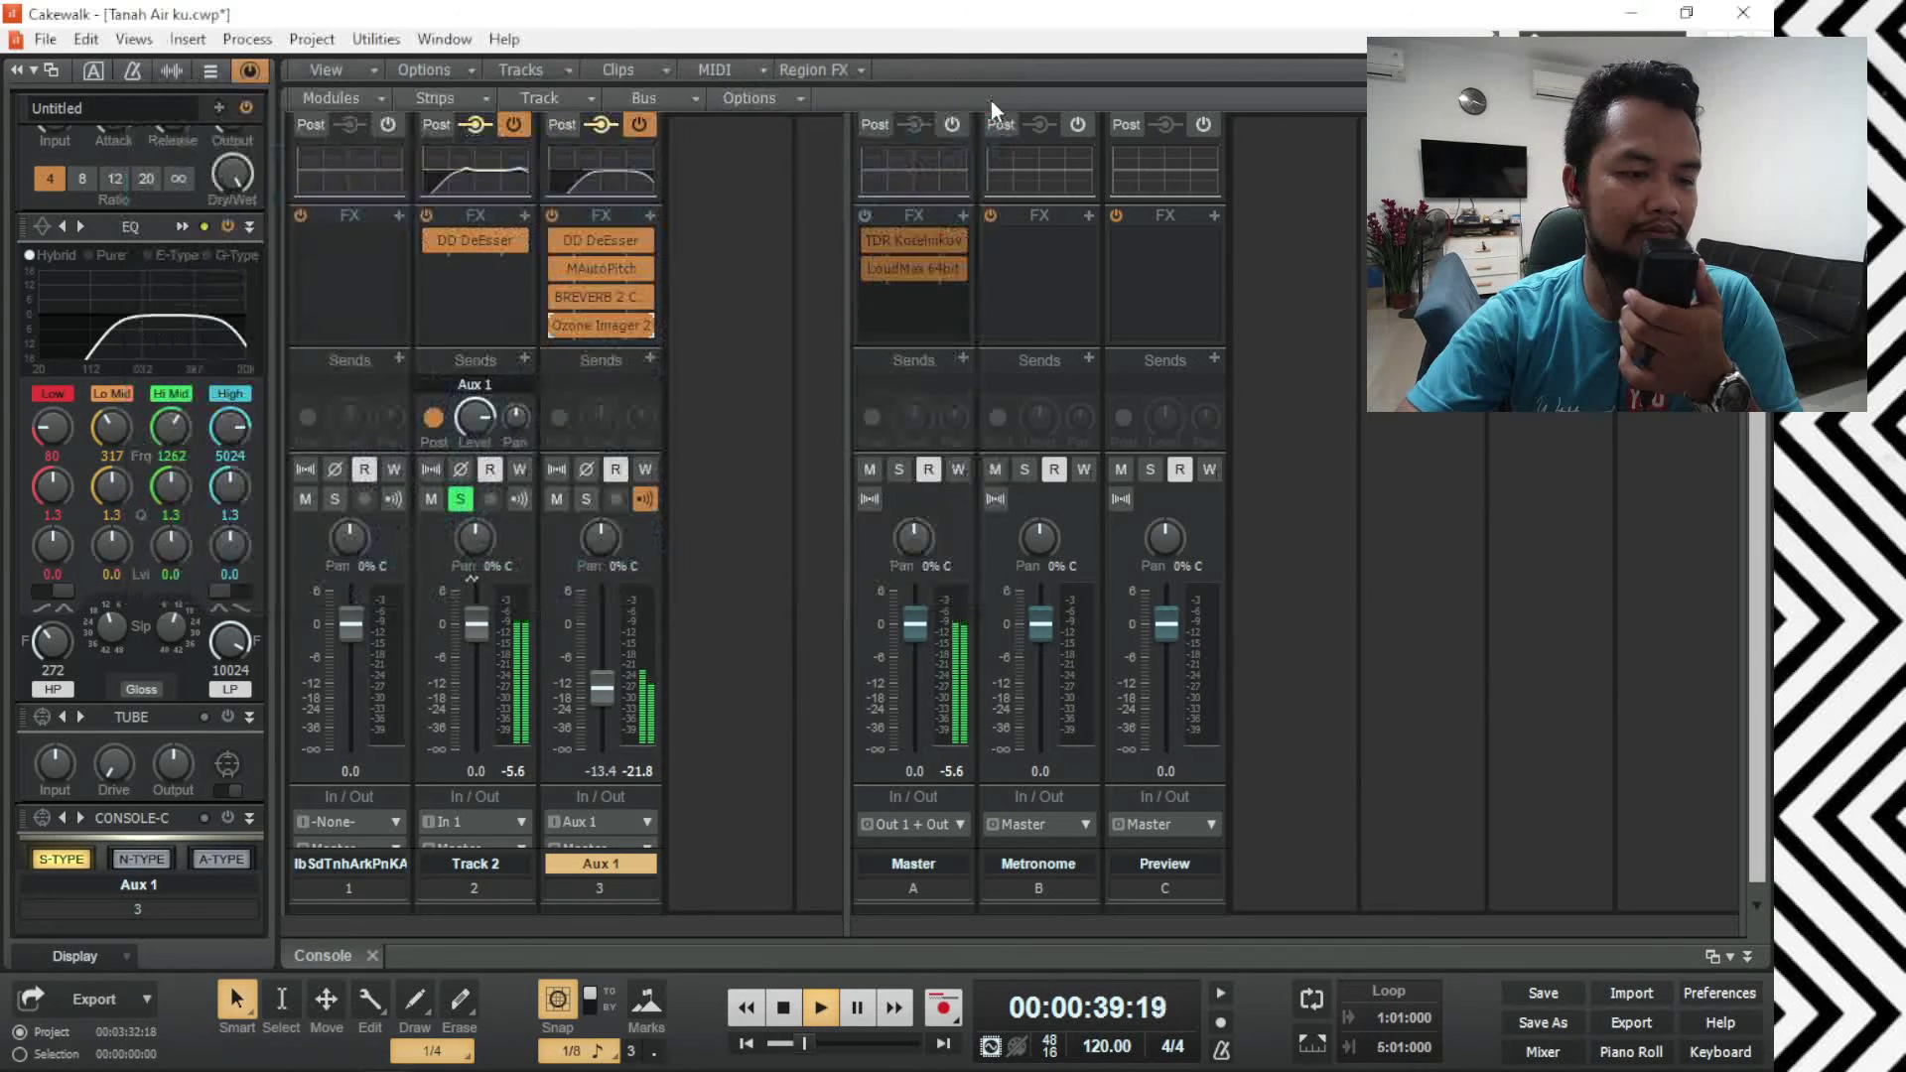
Step: Compare the vocal with Aux 1's Ozone Imager 2 off and on during playback, and stop playback
click(554, 324)
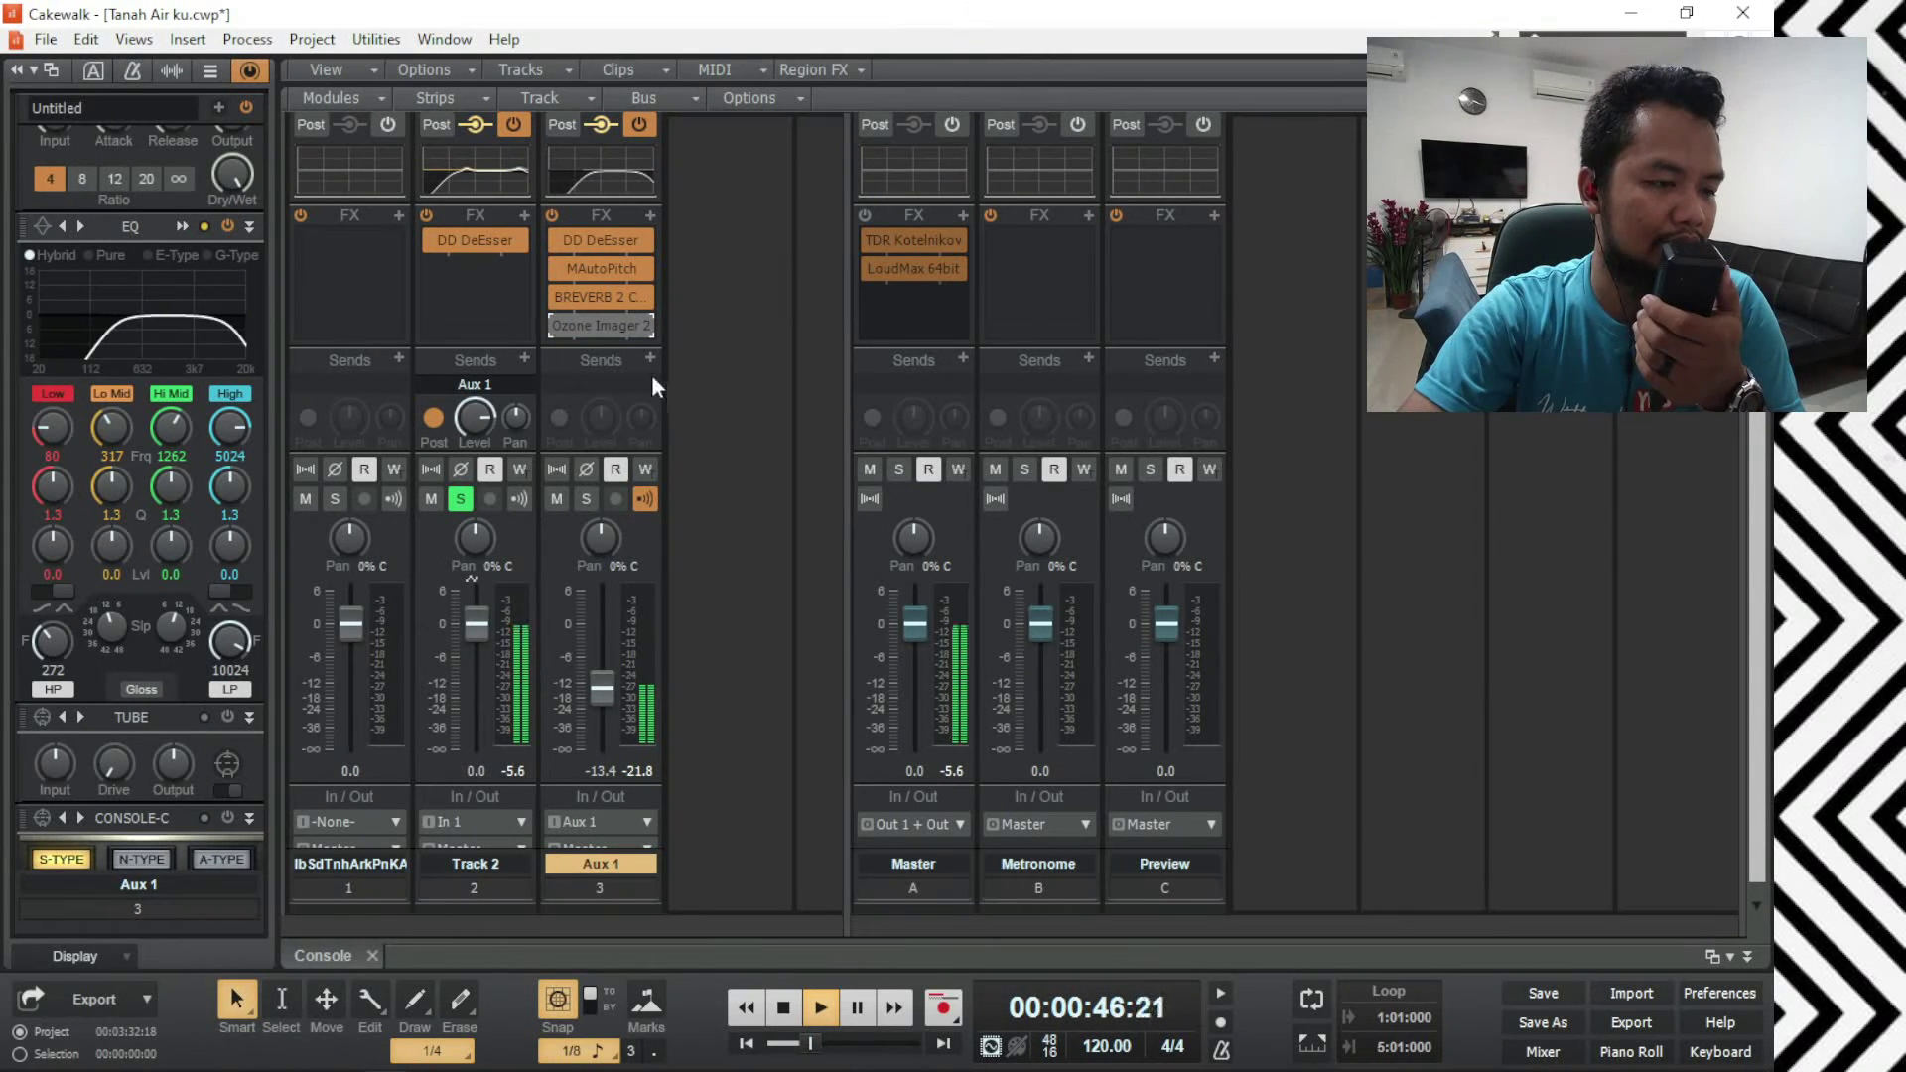
click(556, 325)
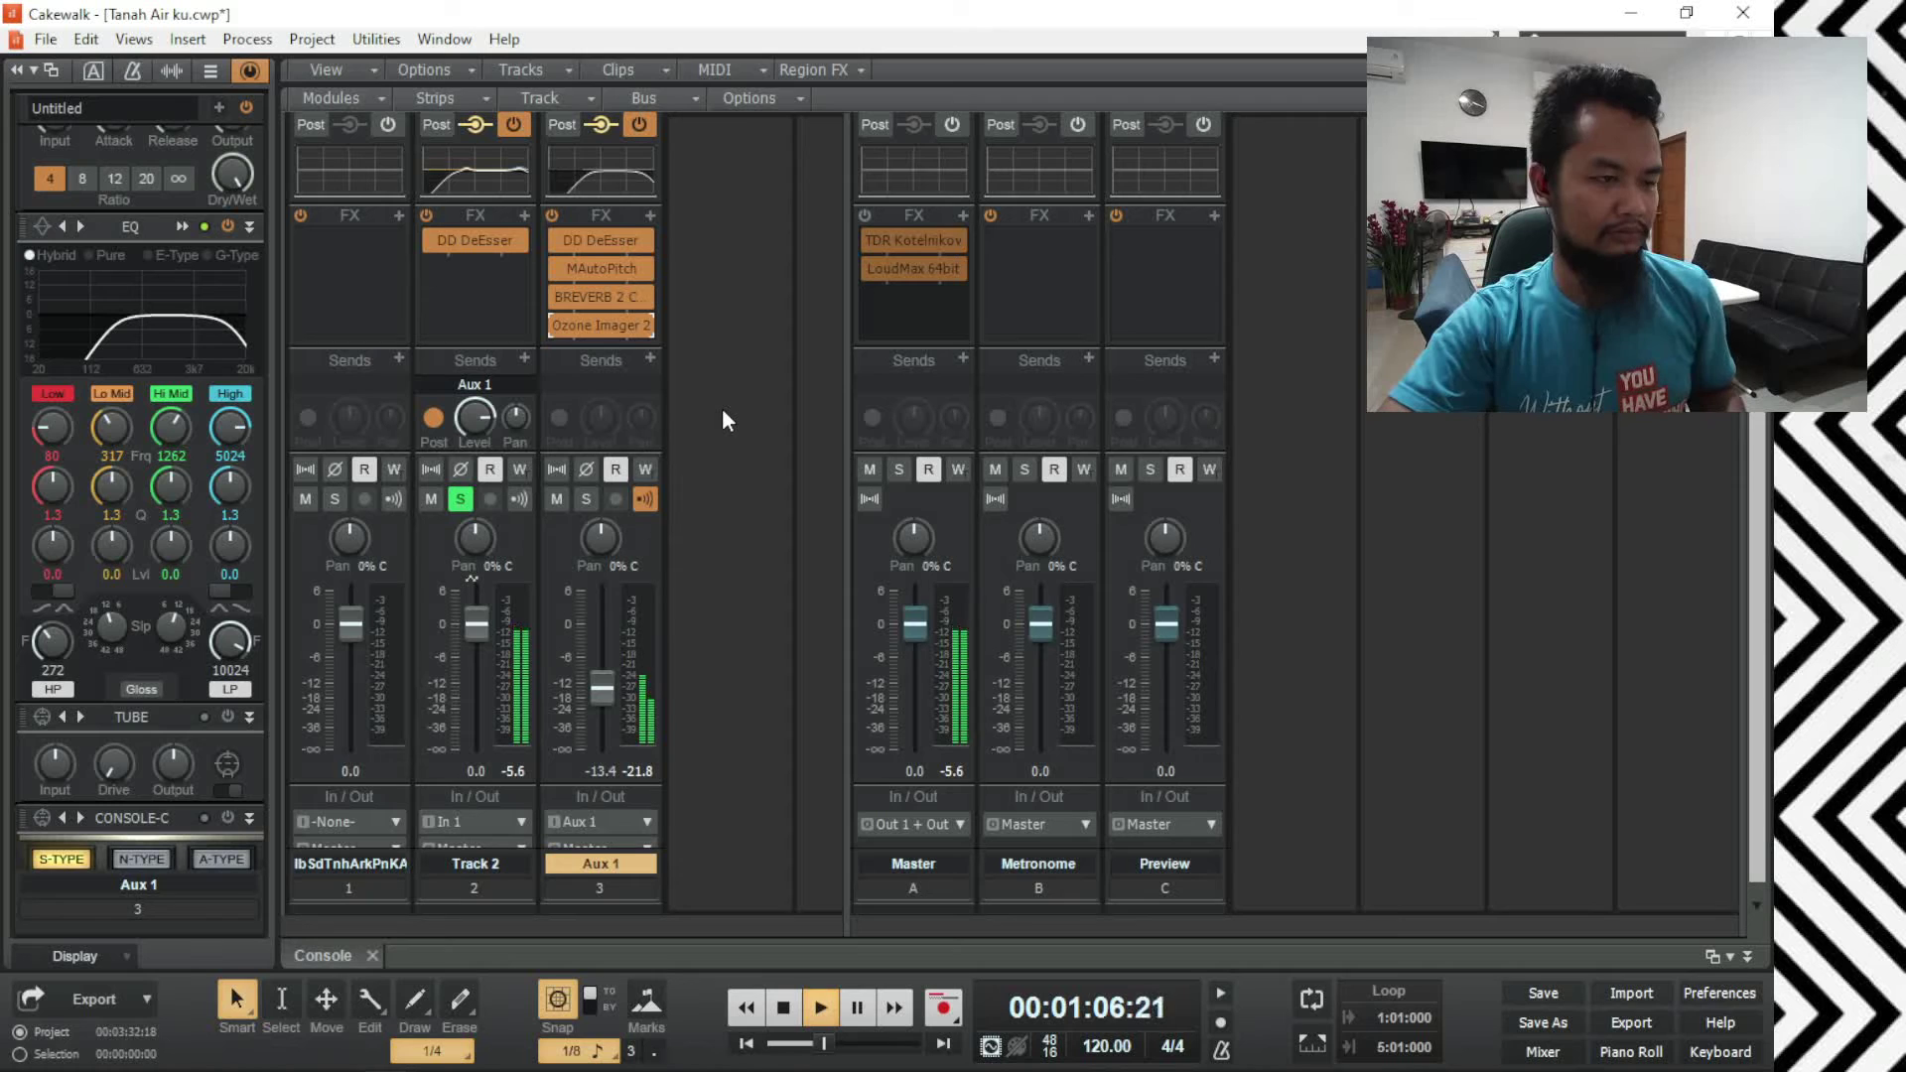
key(space)
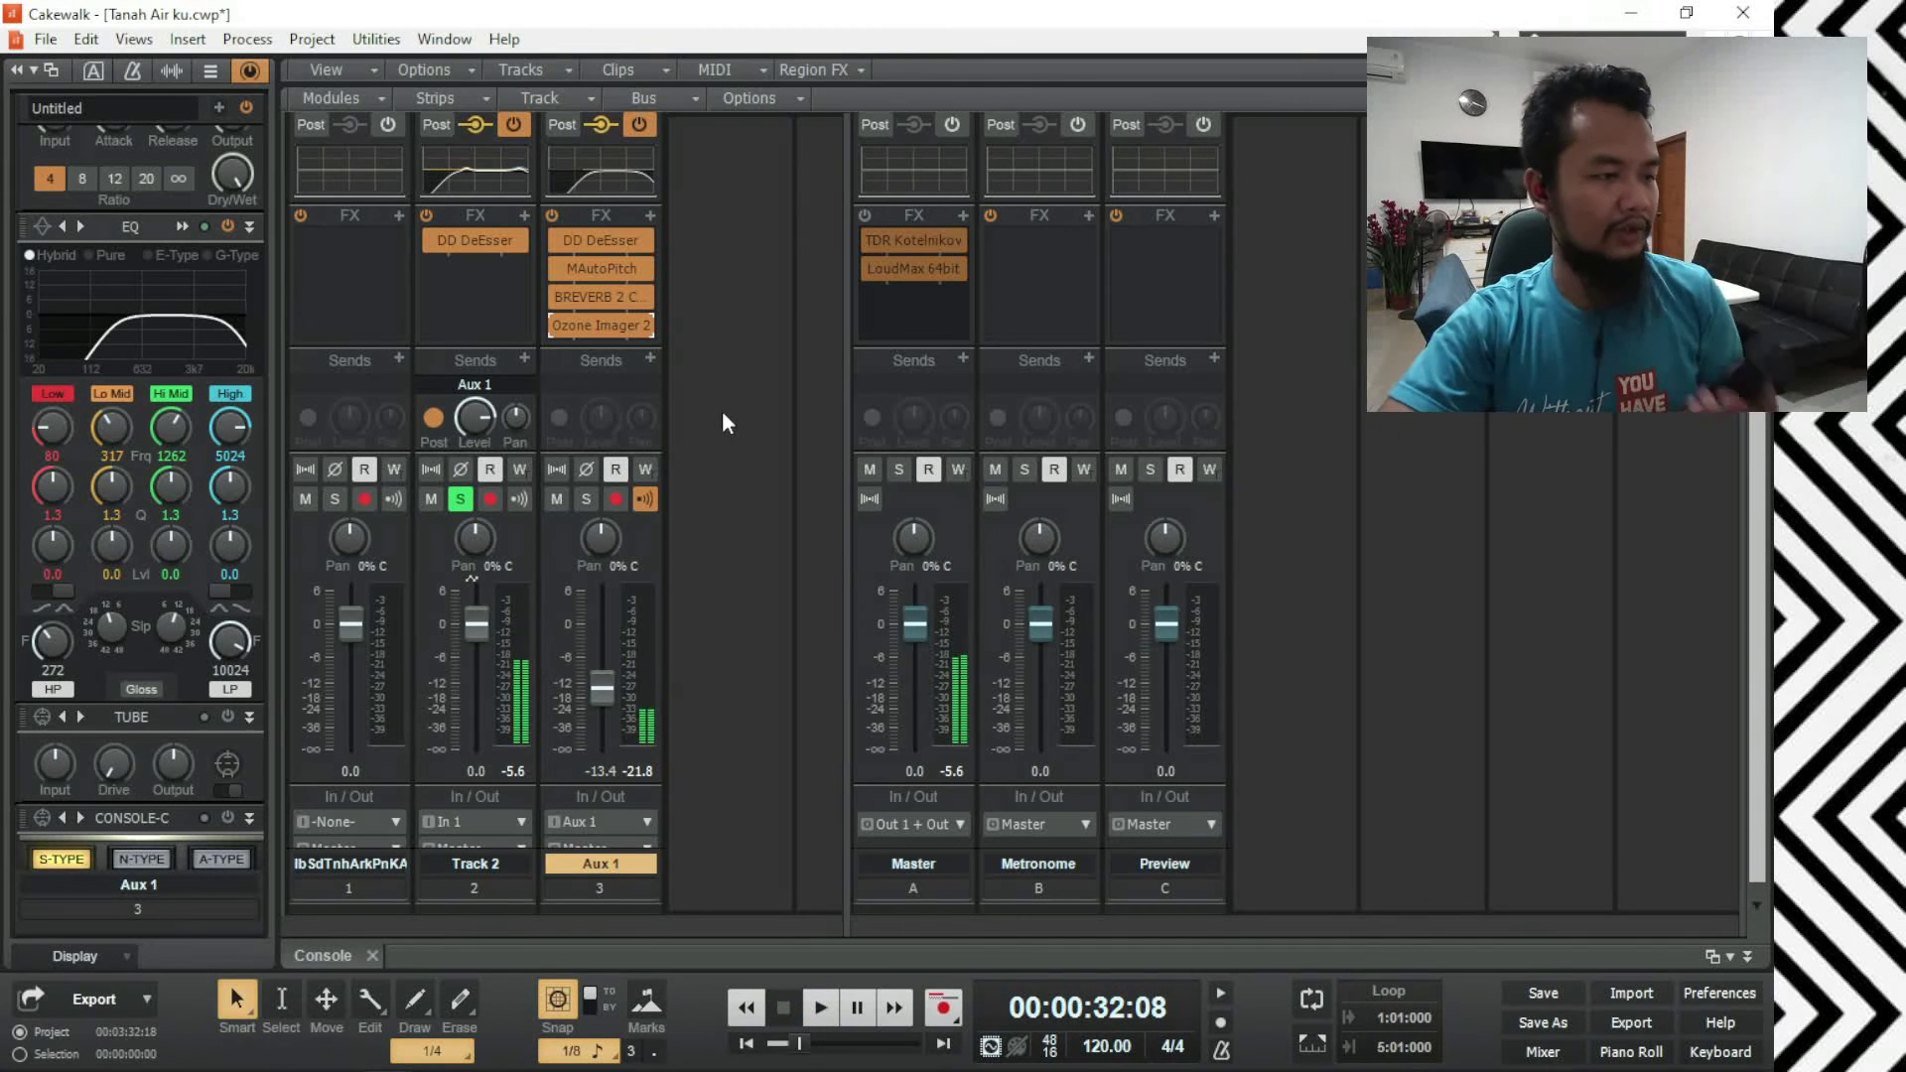
Step: Unsolo Track 2 and play the vocal together with the backing track from 00:00:32:08, stopping after a short listen
scroll(723, 409, up, 3)
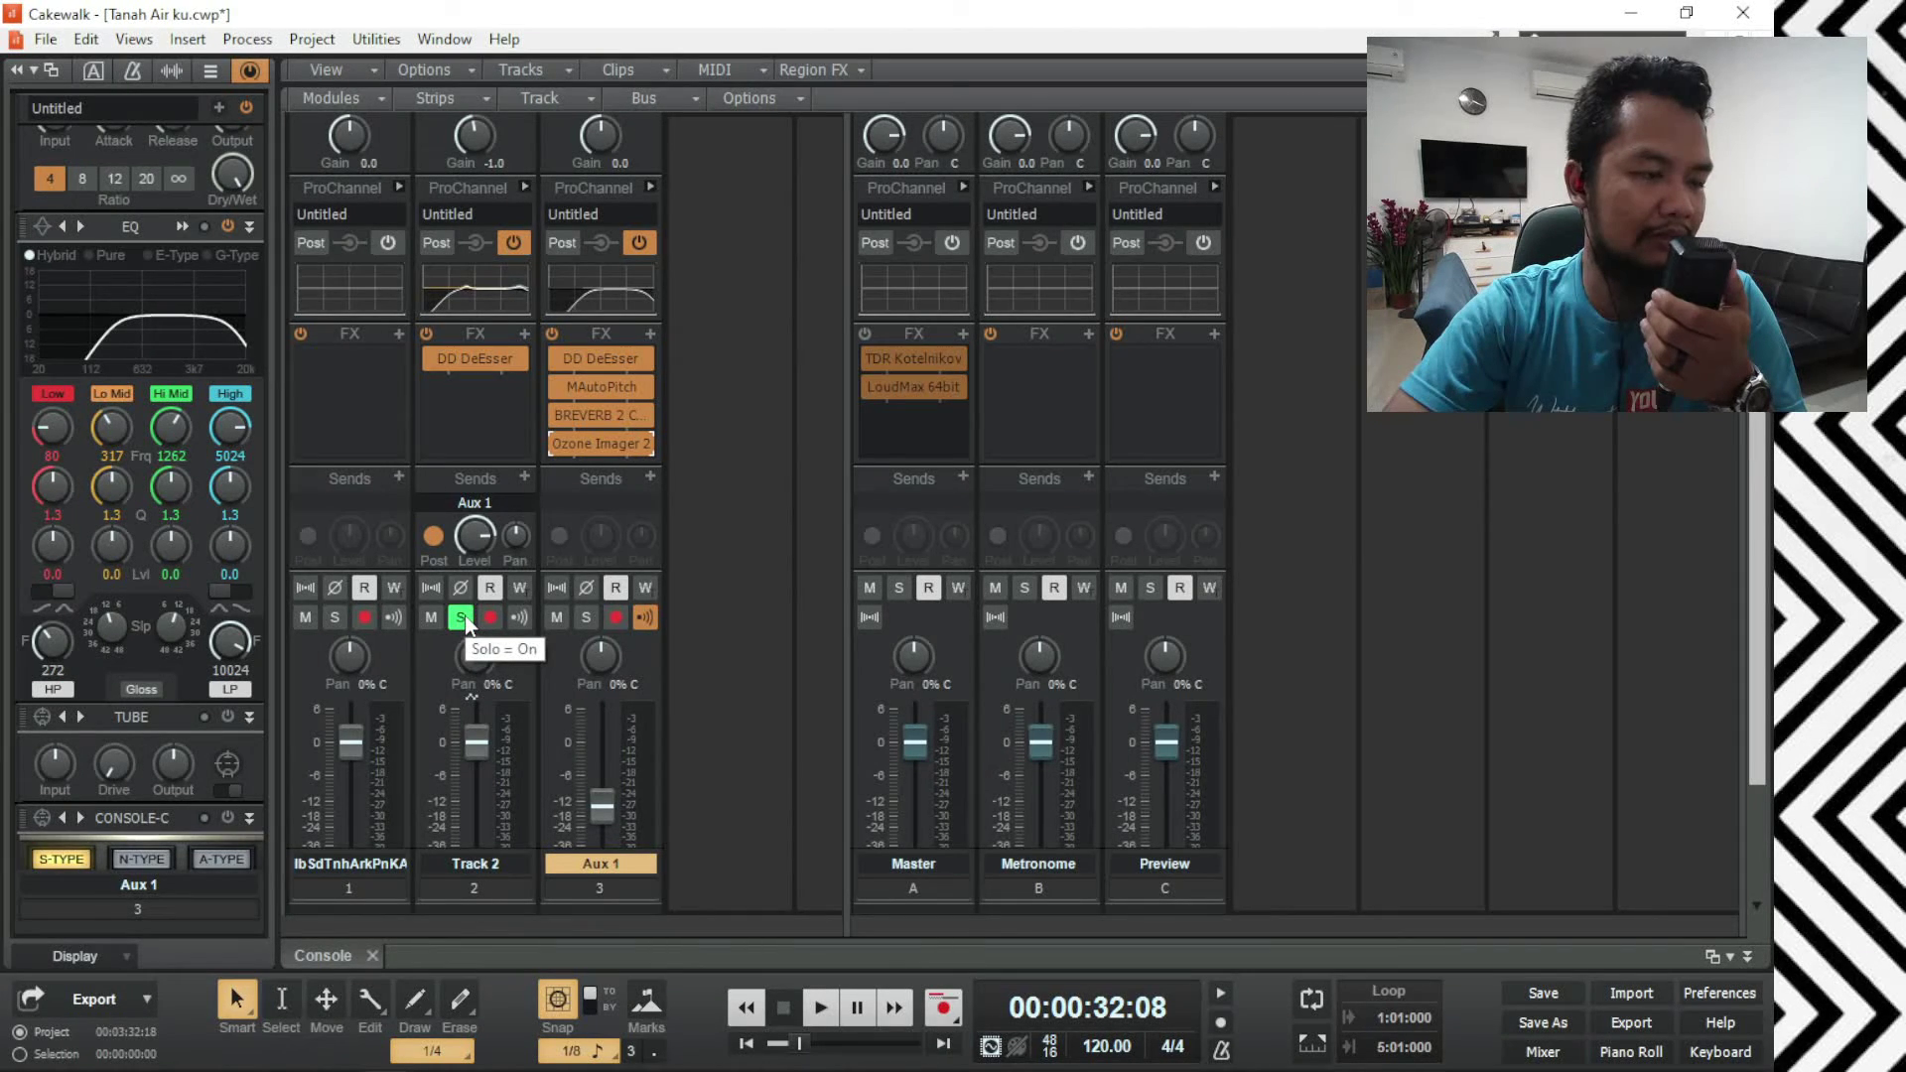
click(461, 617)
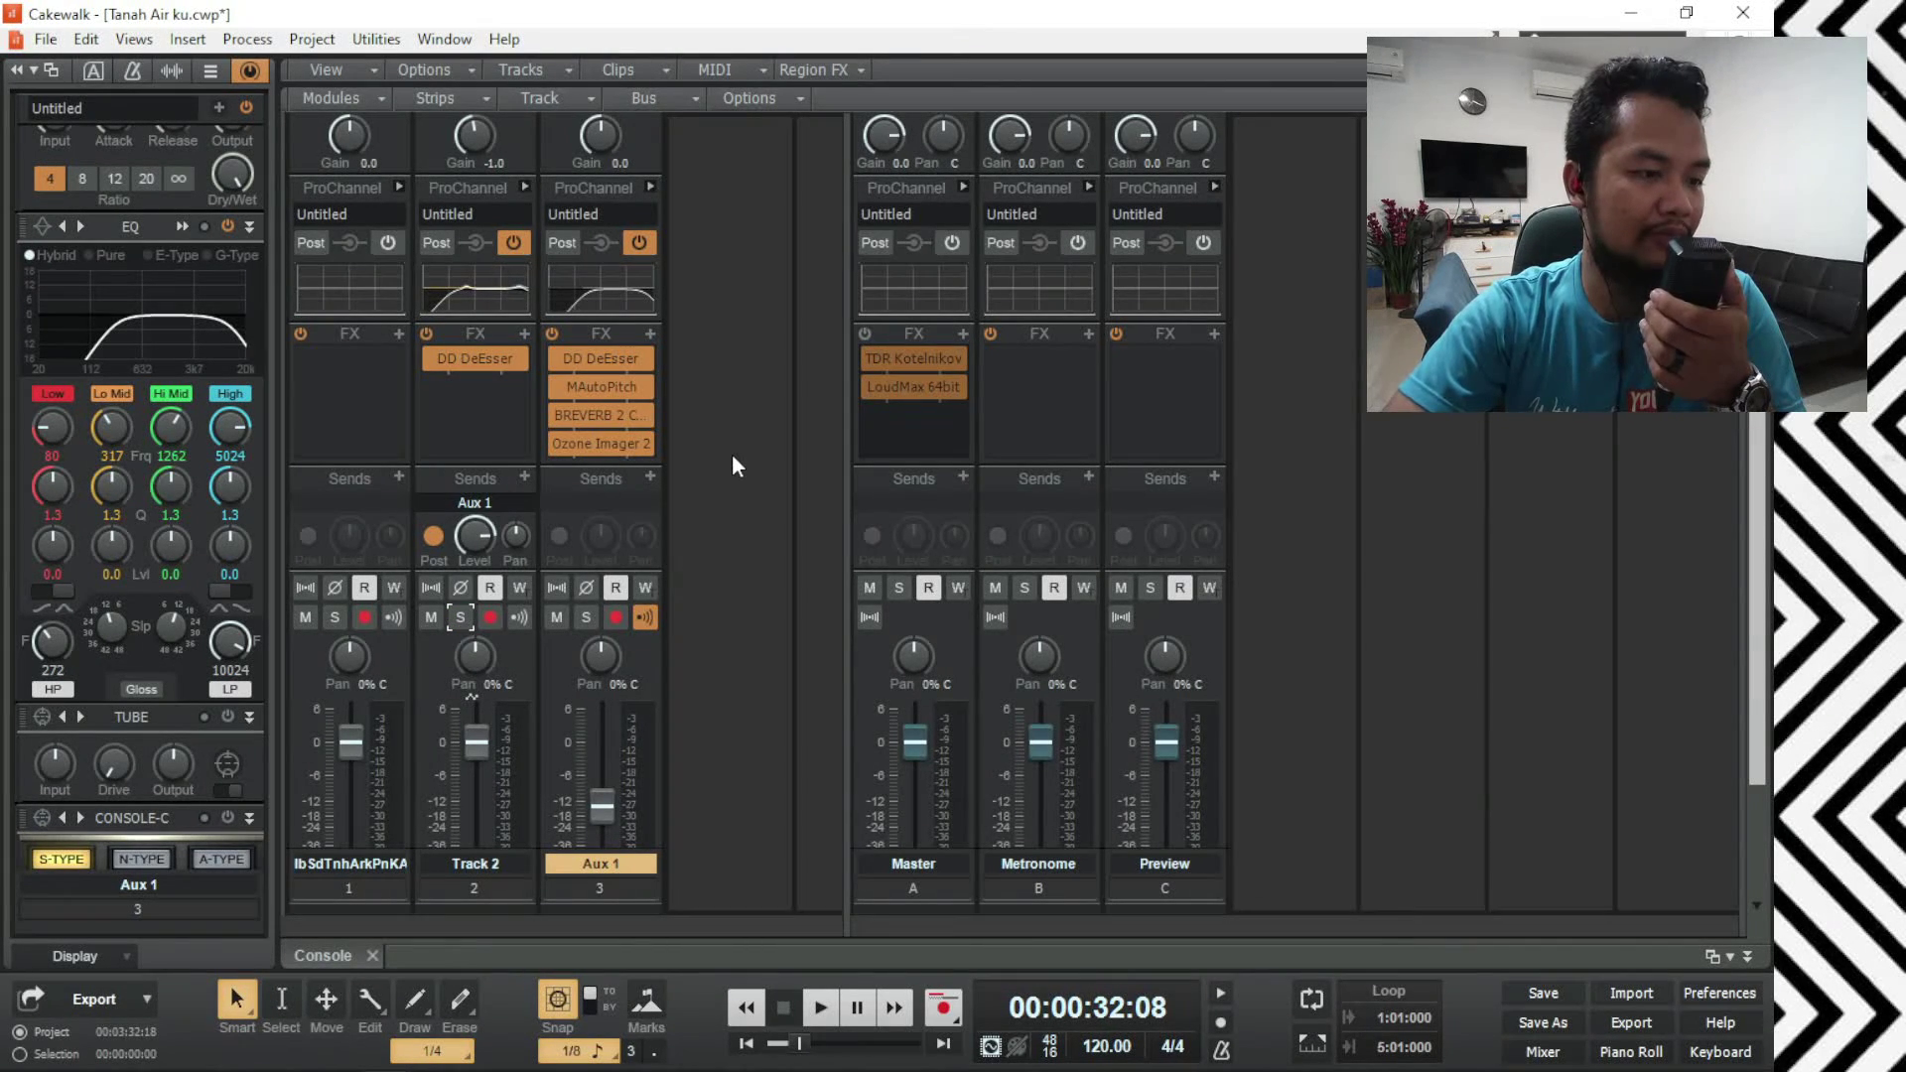
scroll(733, 464, down, 3)
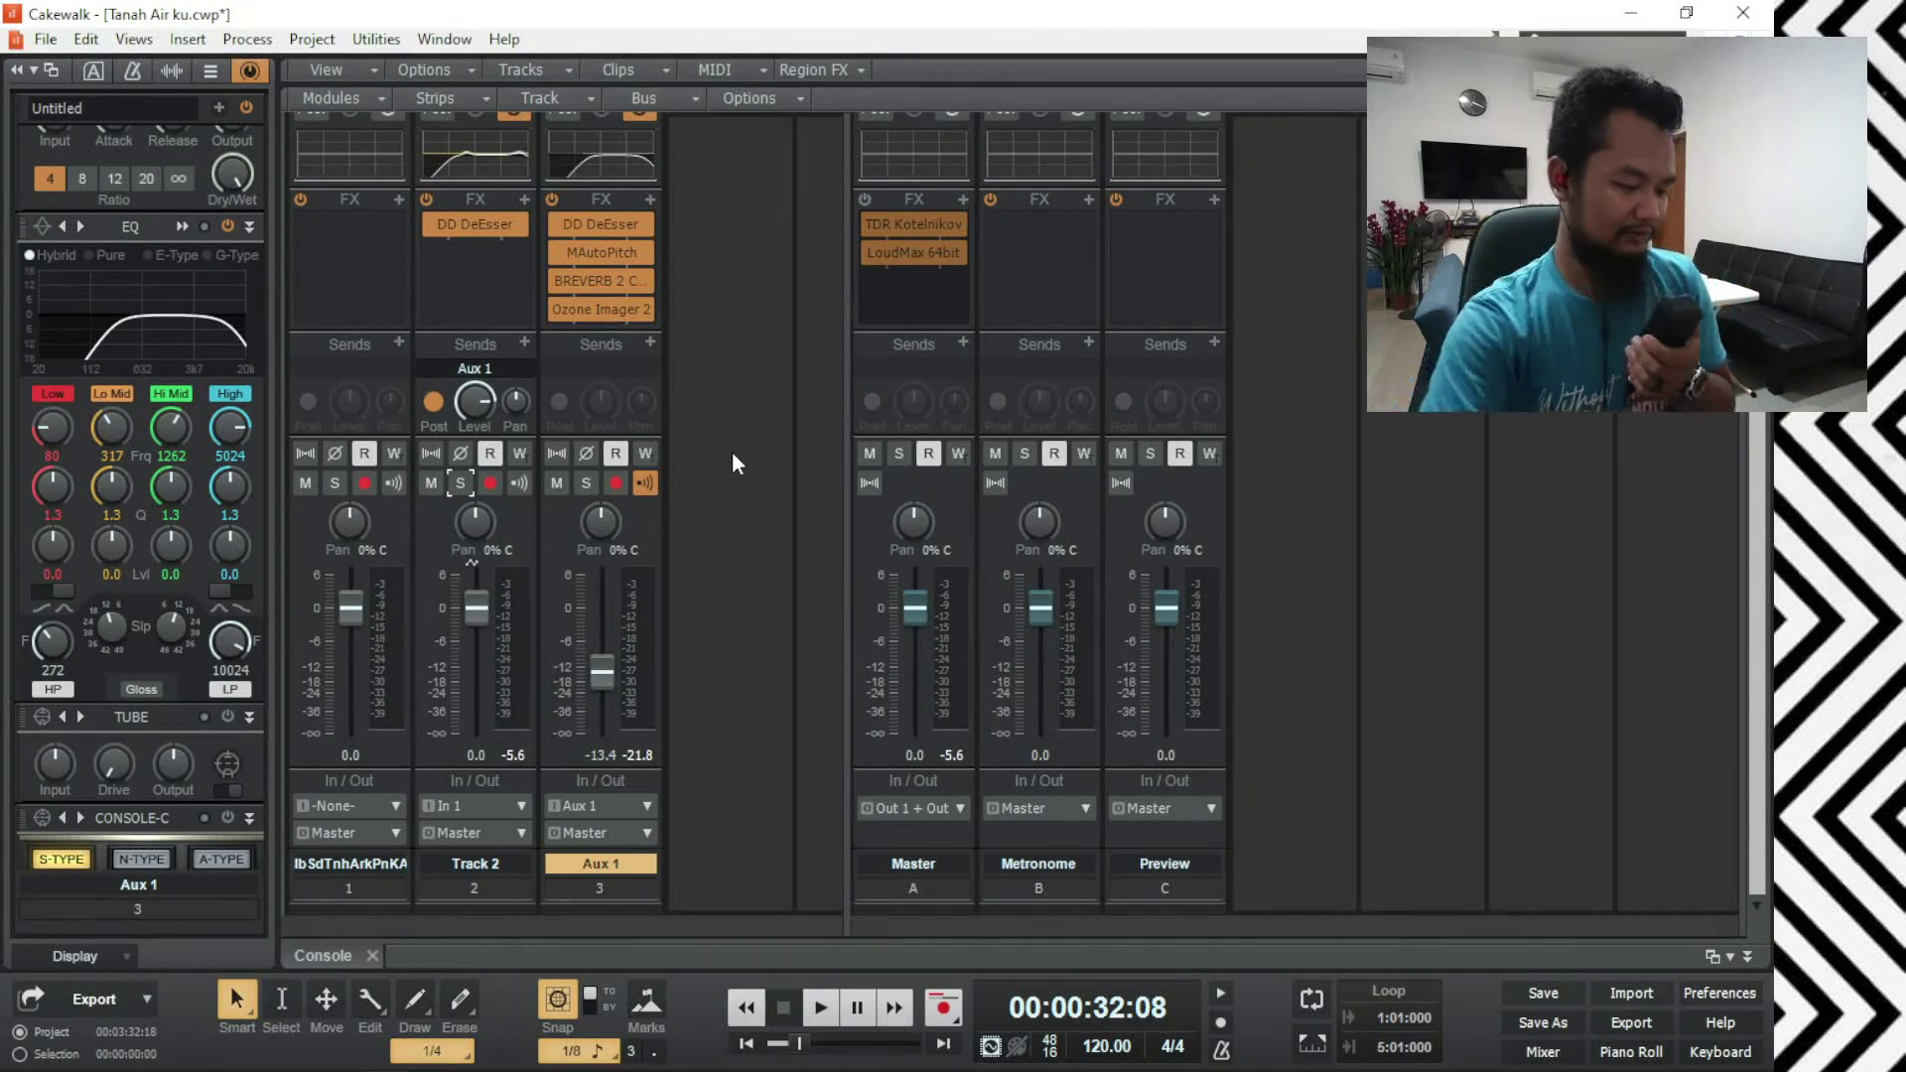
key(space)
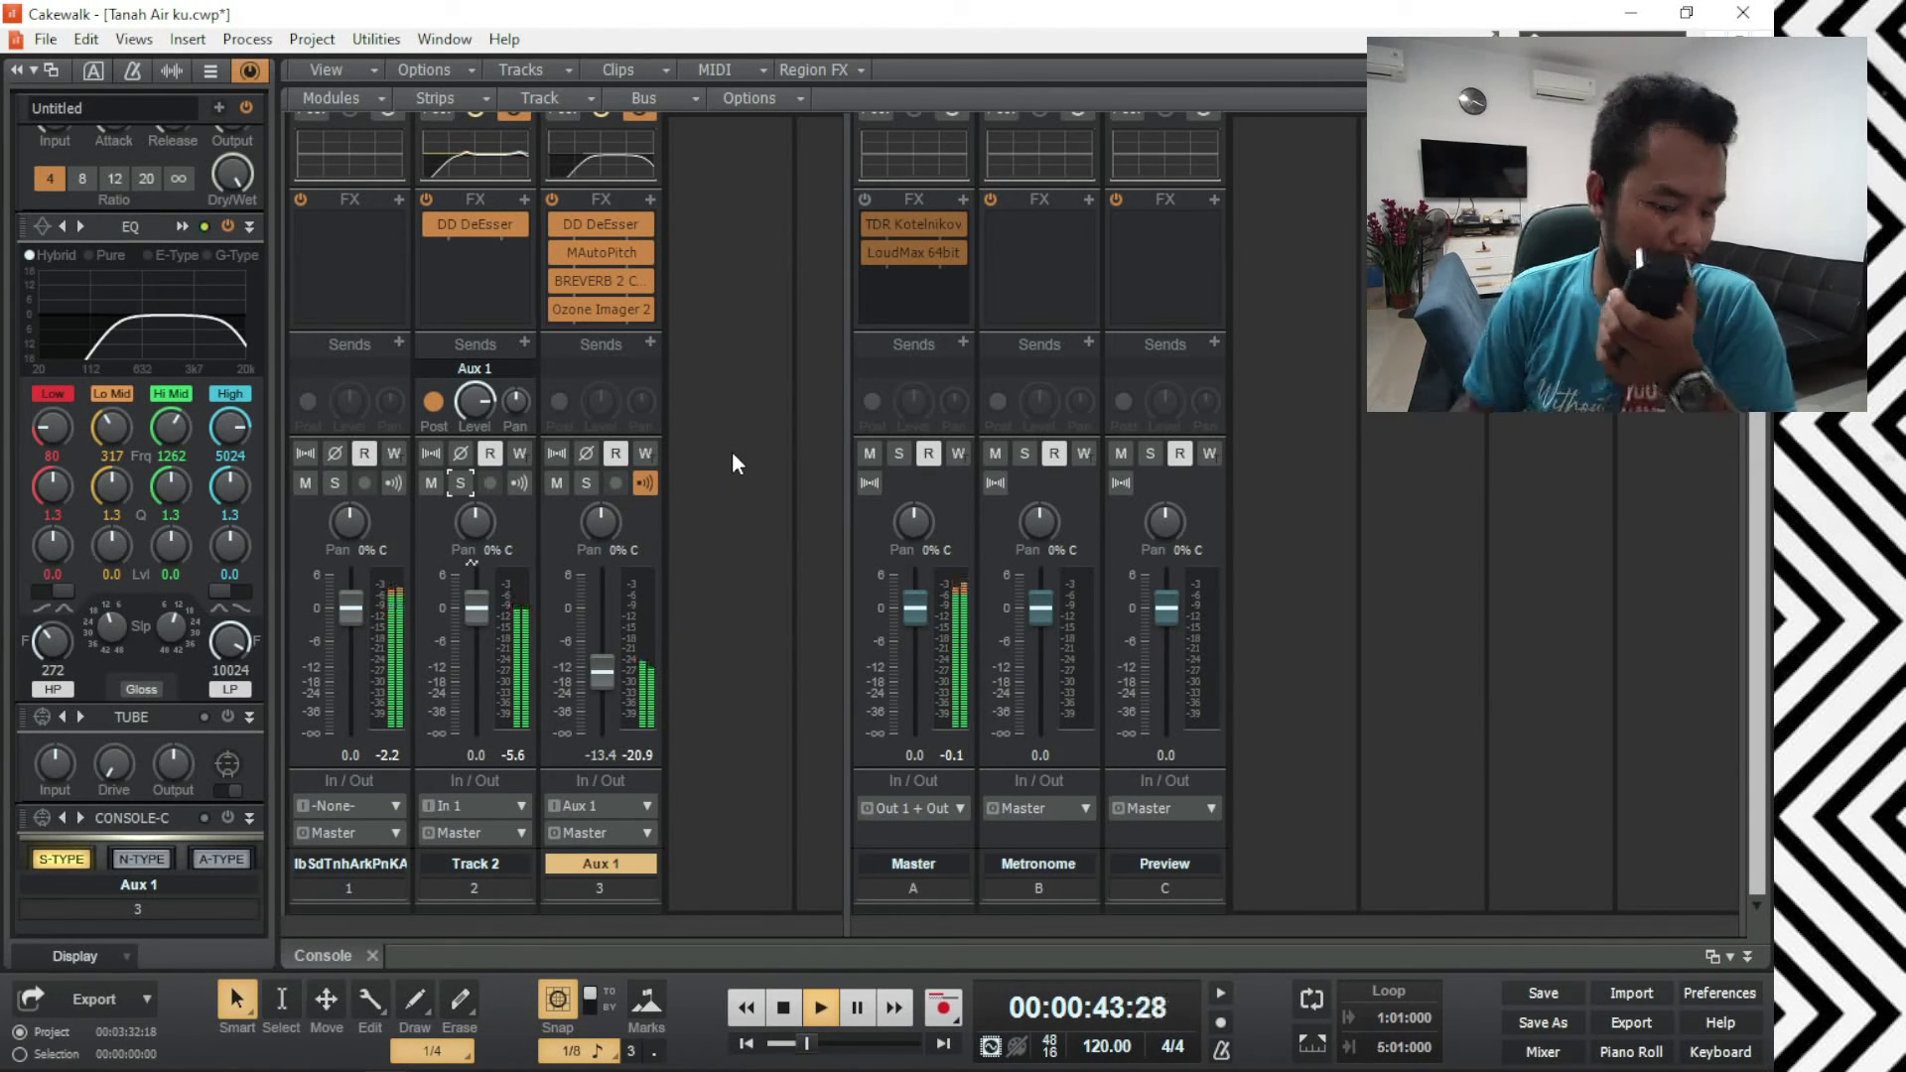
key(space)
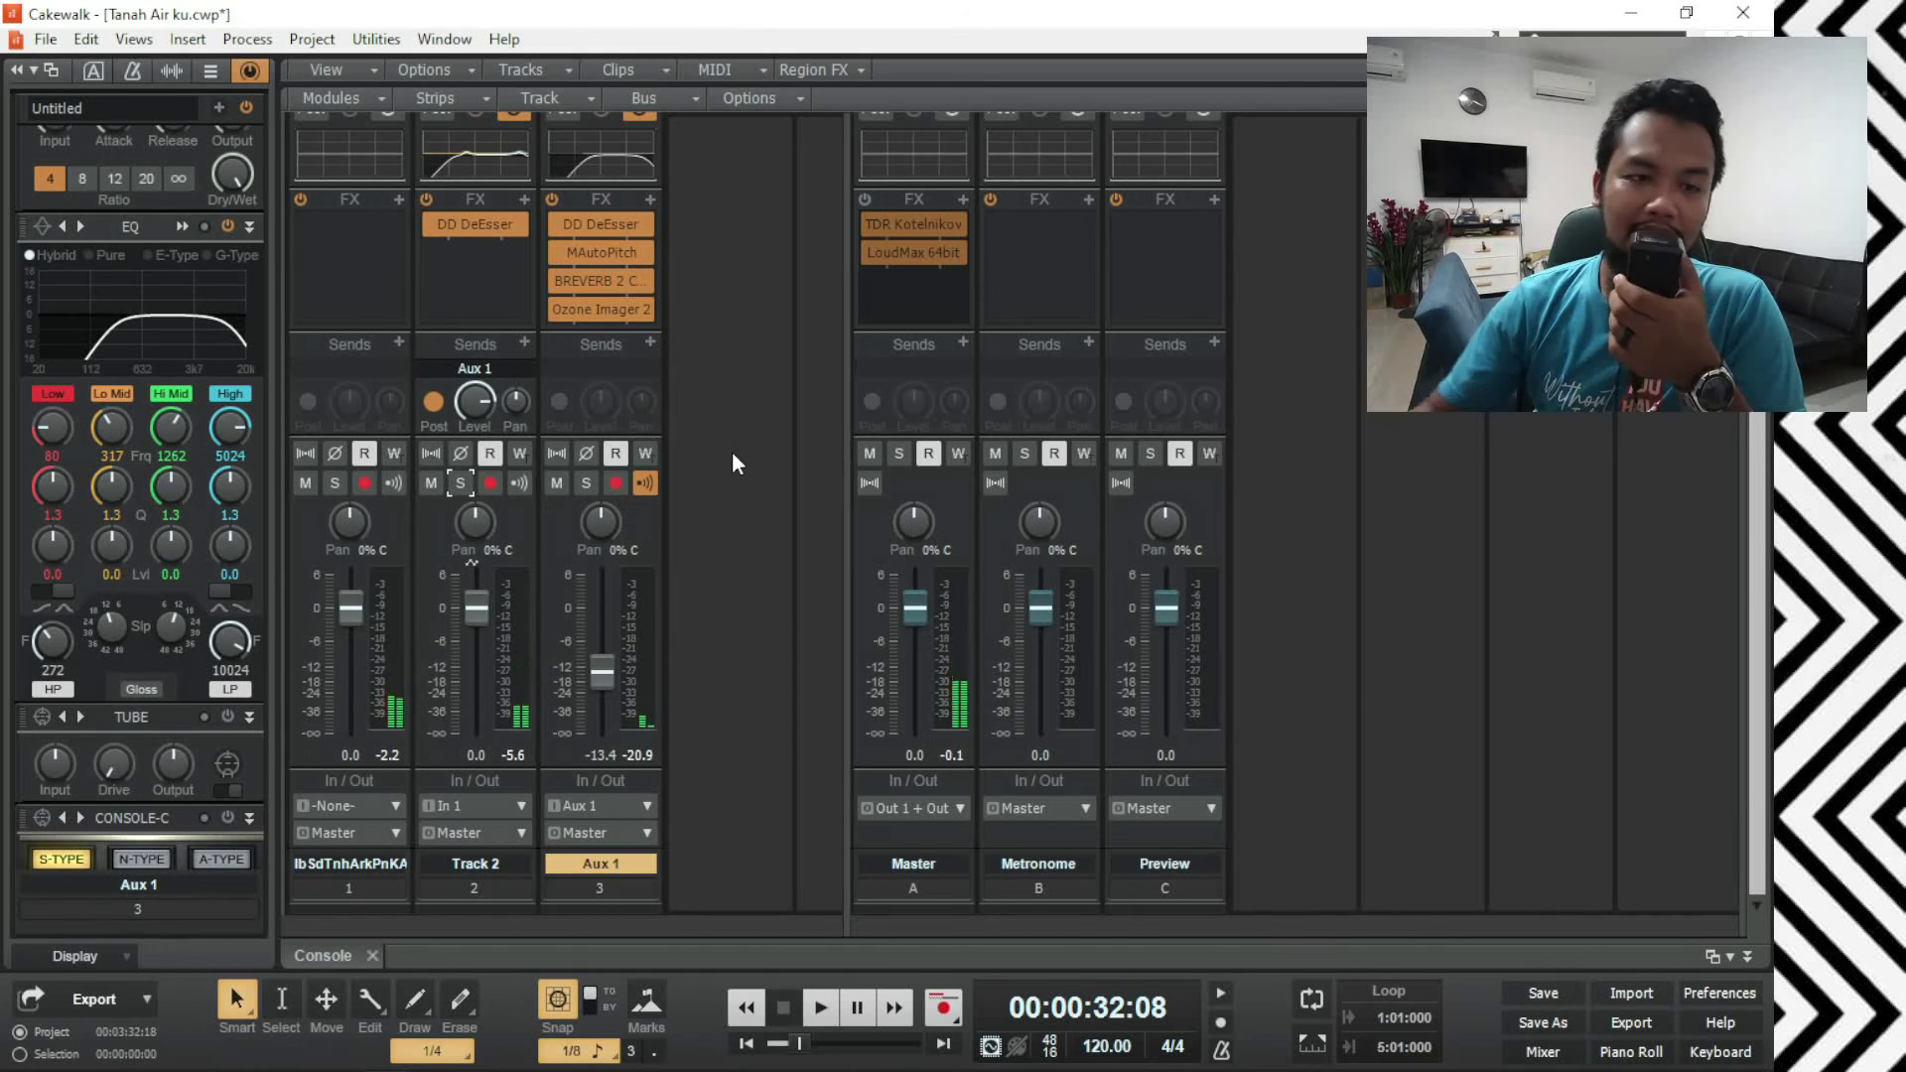
Step: Switch on the Master bus's TDR Kotelnikov and LoudMax 64bit, review their settings, and play the full mix from 00:00:32:08
scroll(731, 450, up, 2)
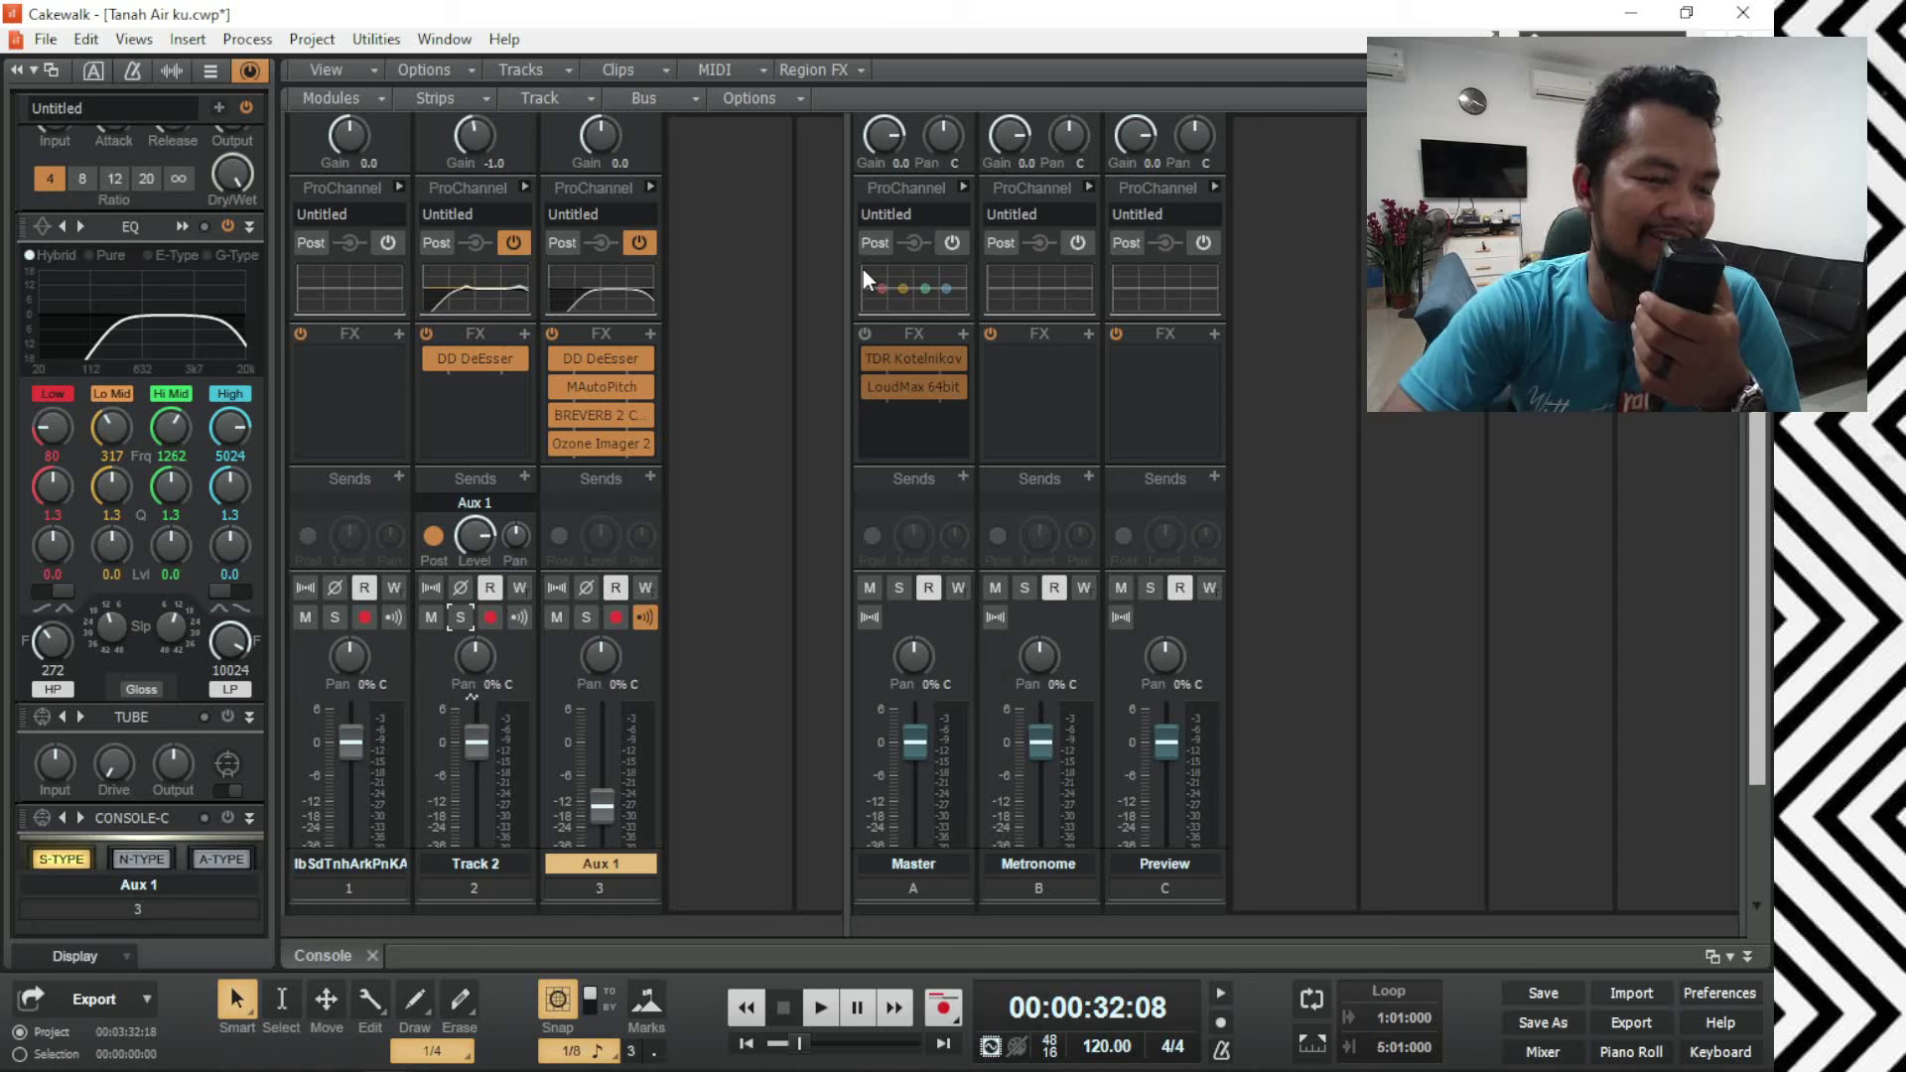
click(909, 367)
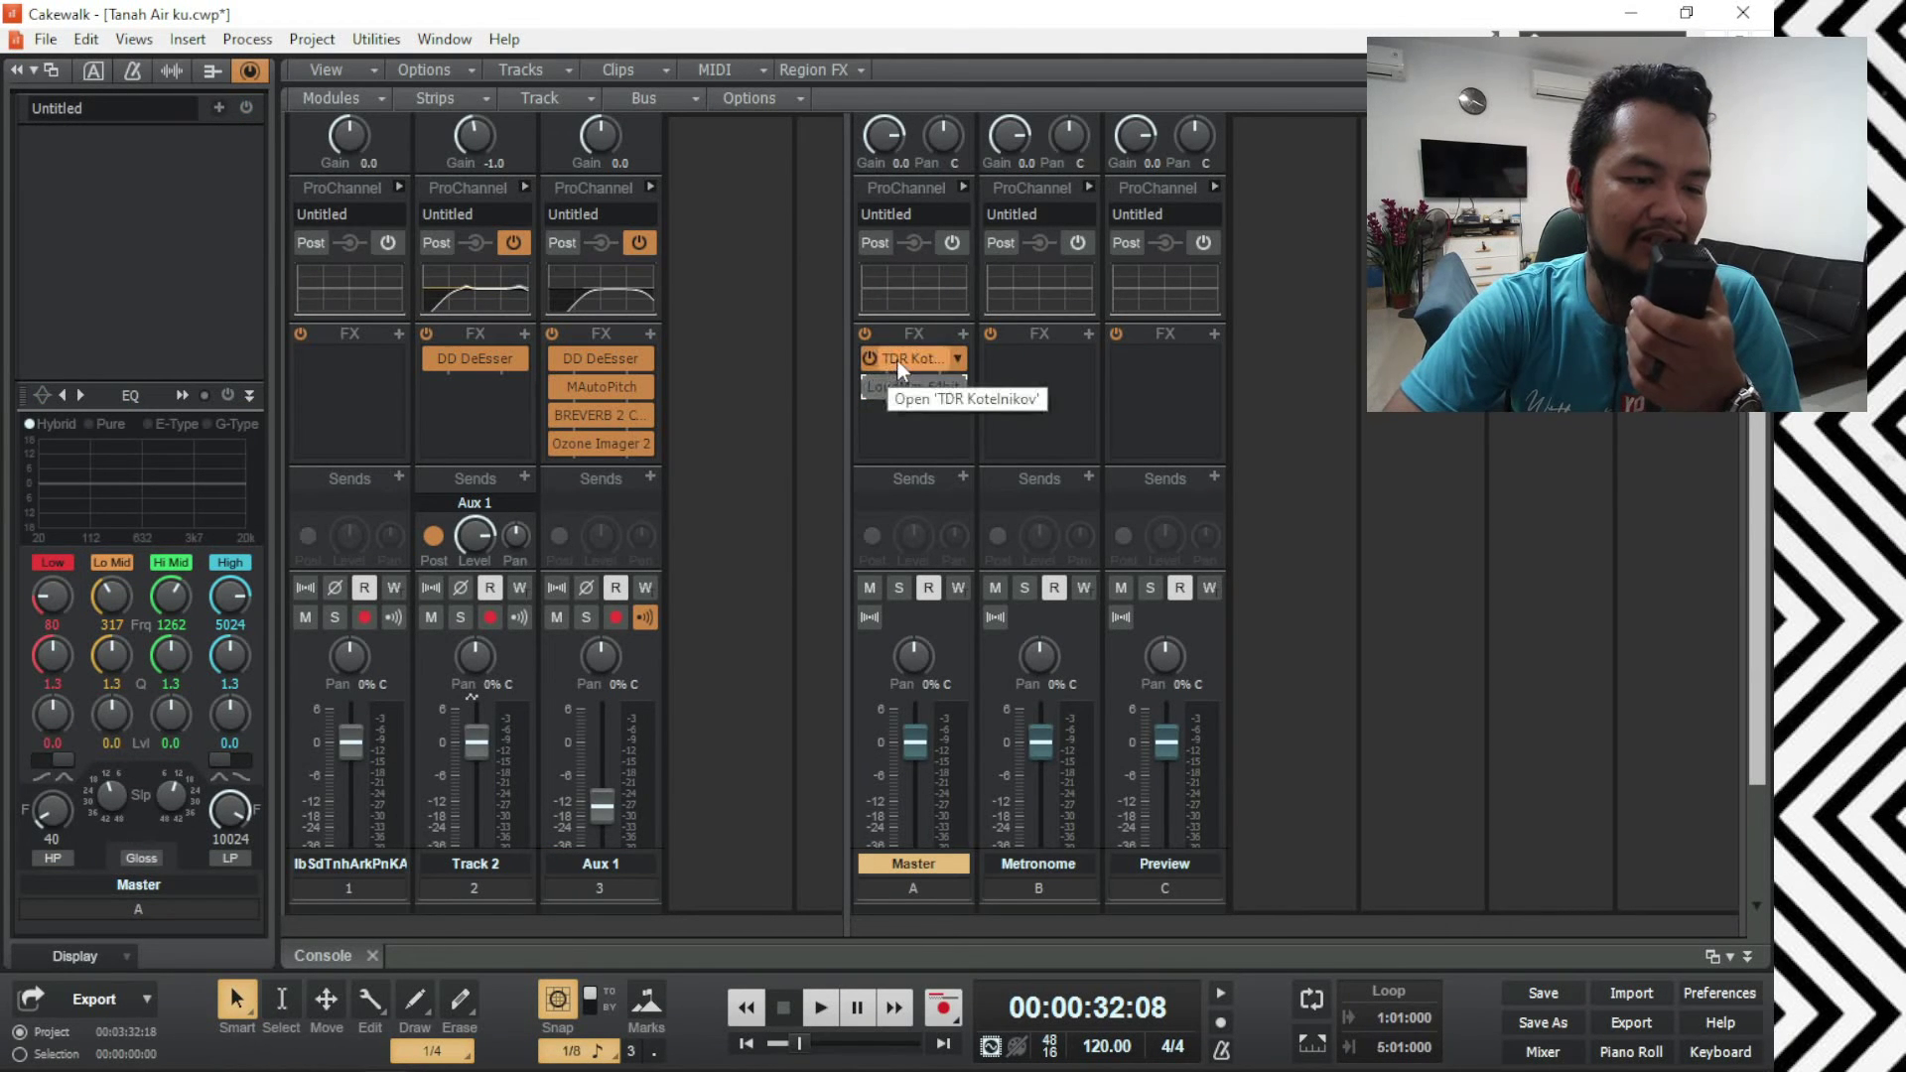
double_click(897, 361)
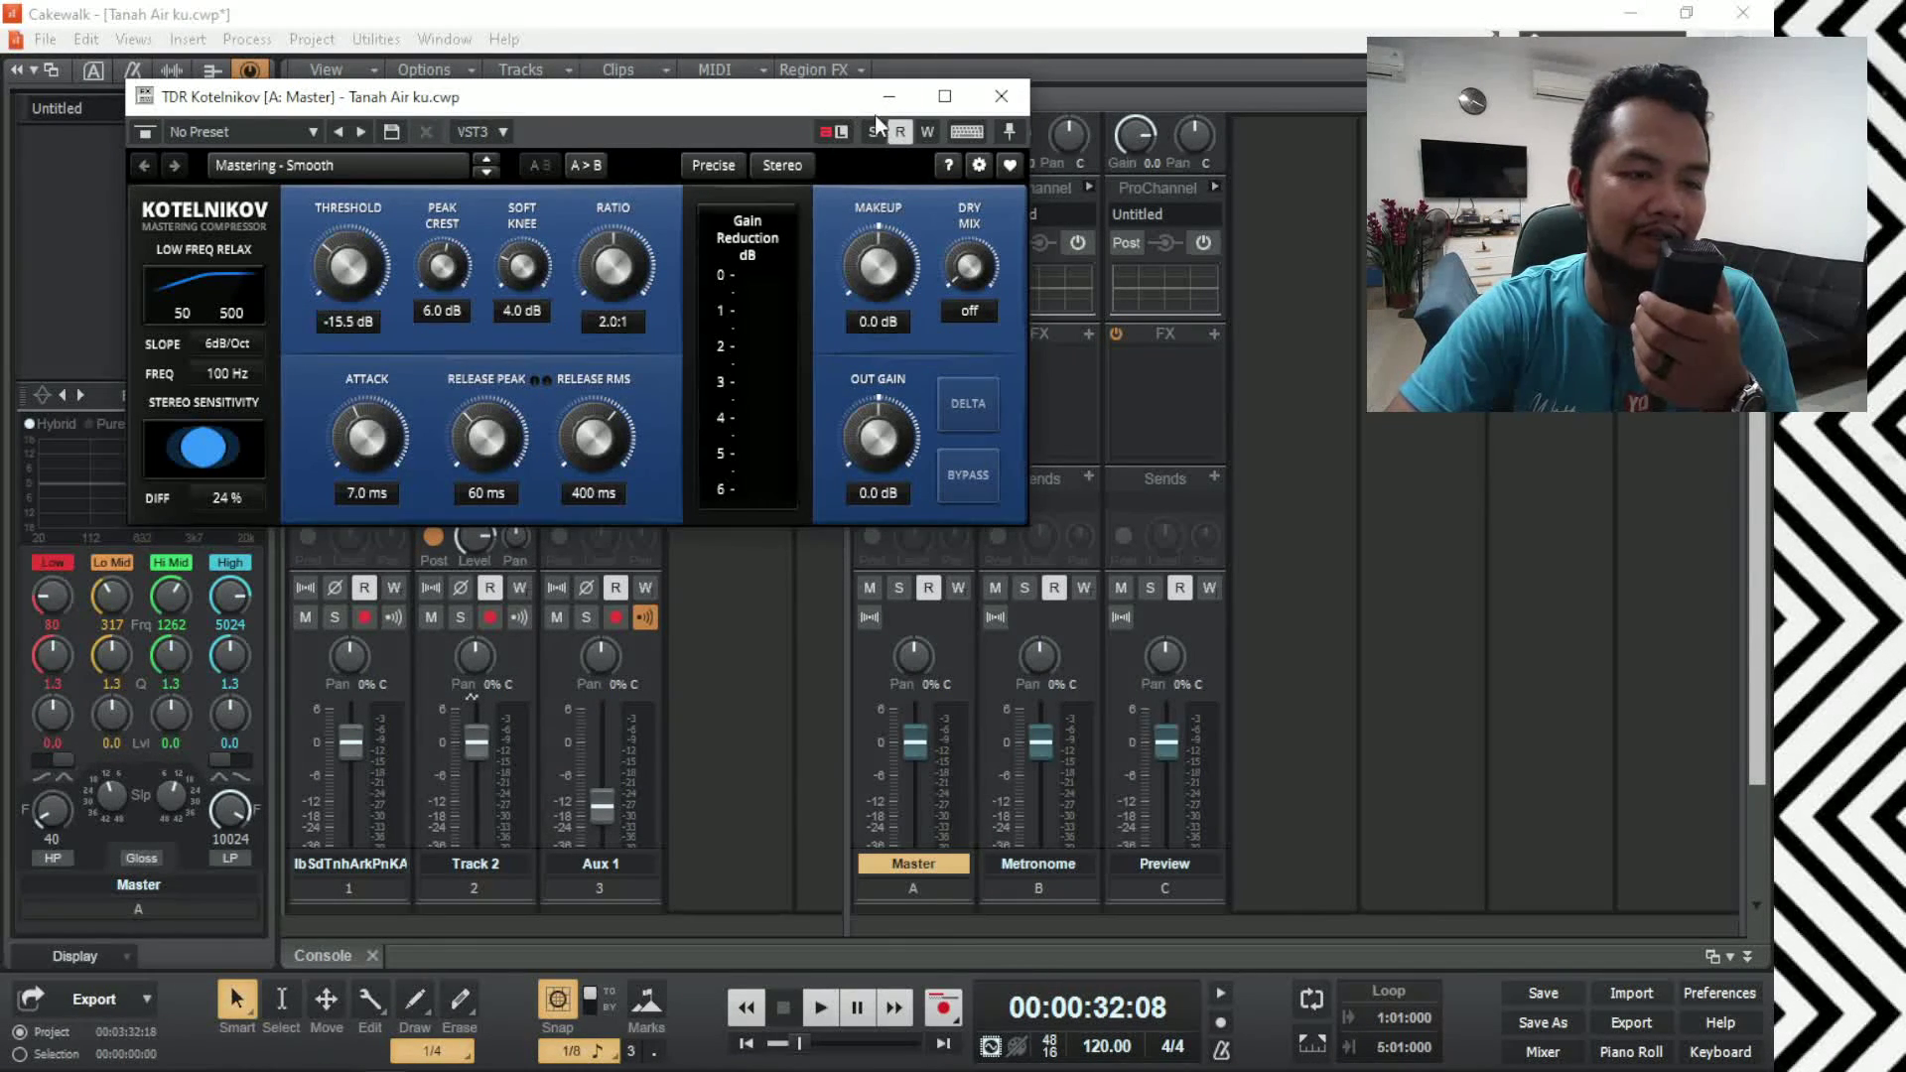
click(986, 105)
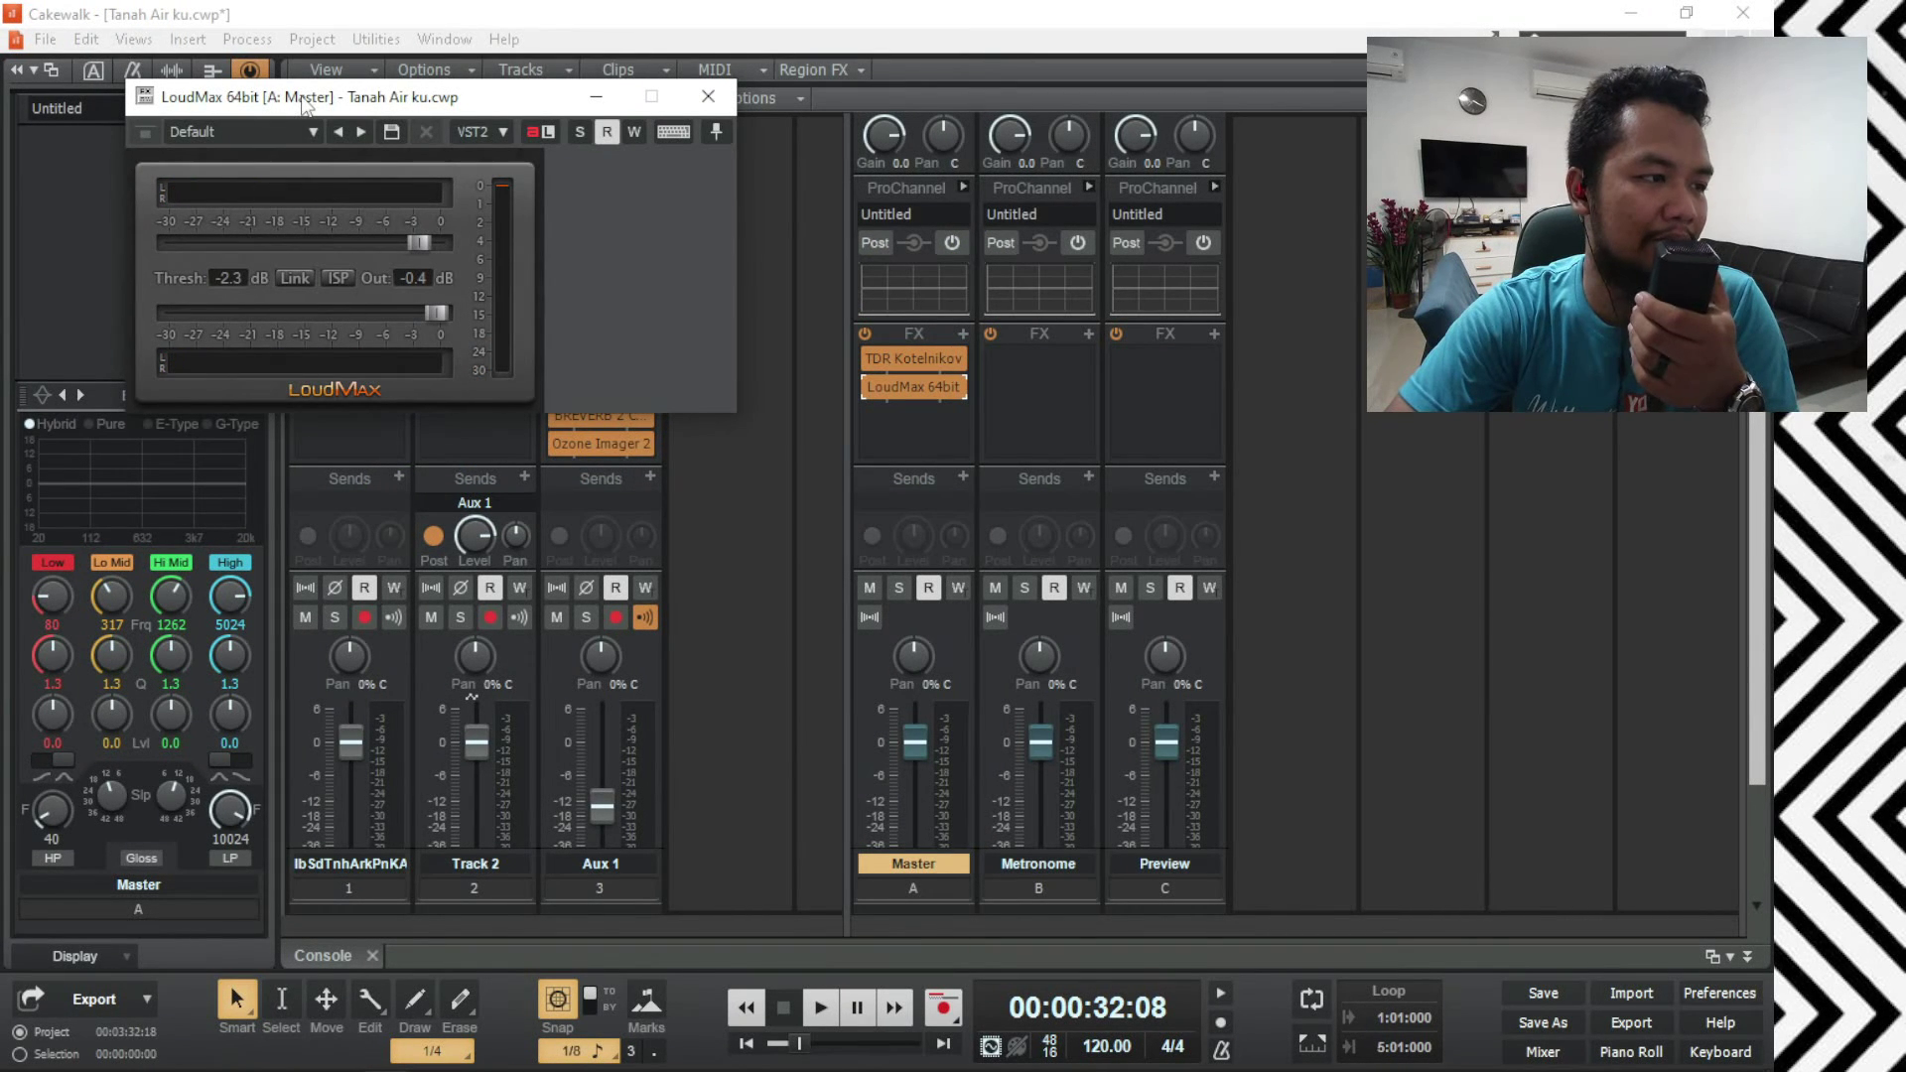
drag(302, 104, 263, 251)
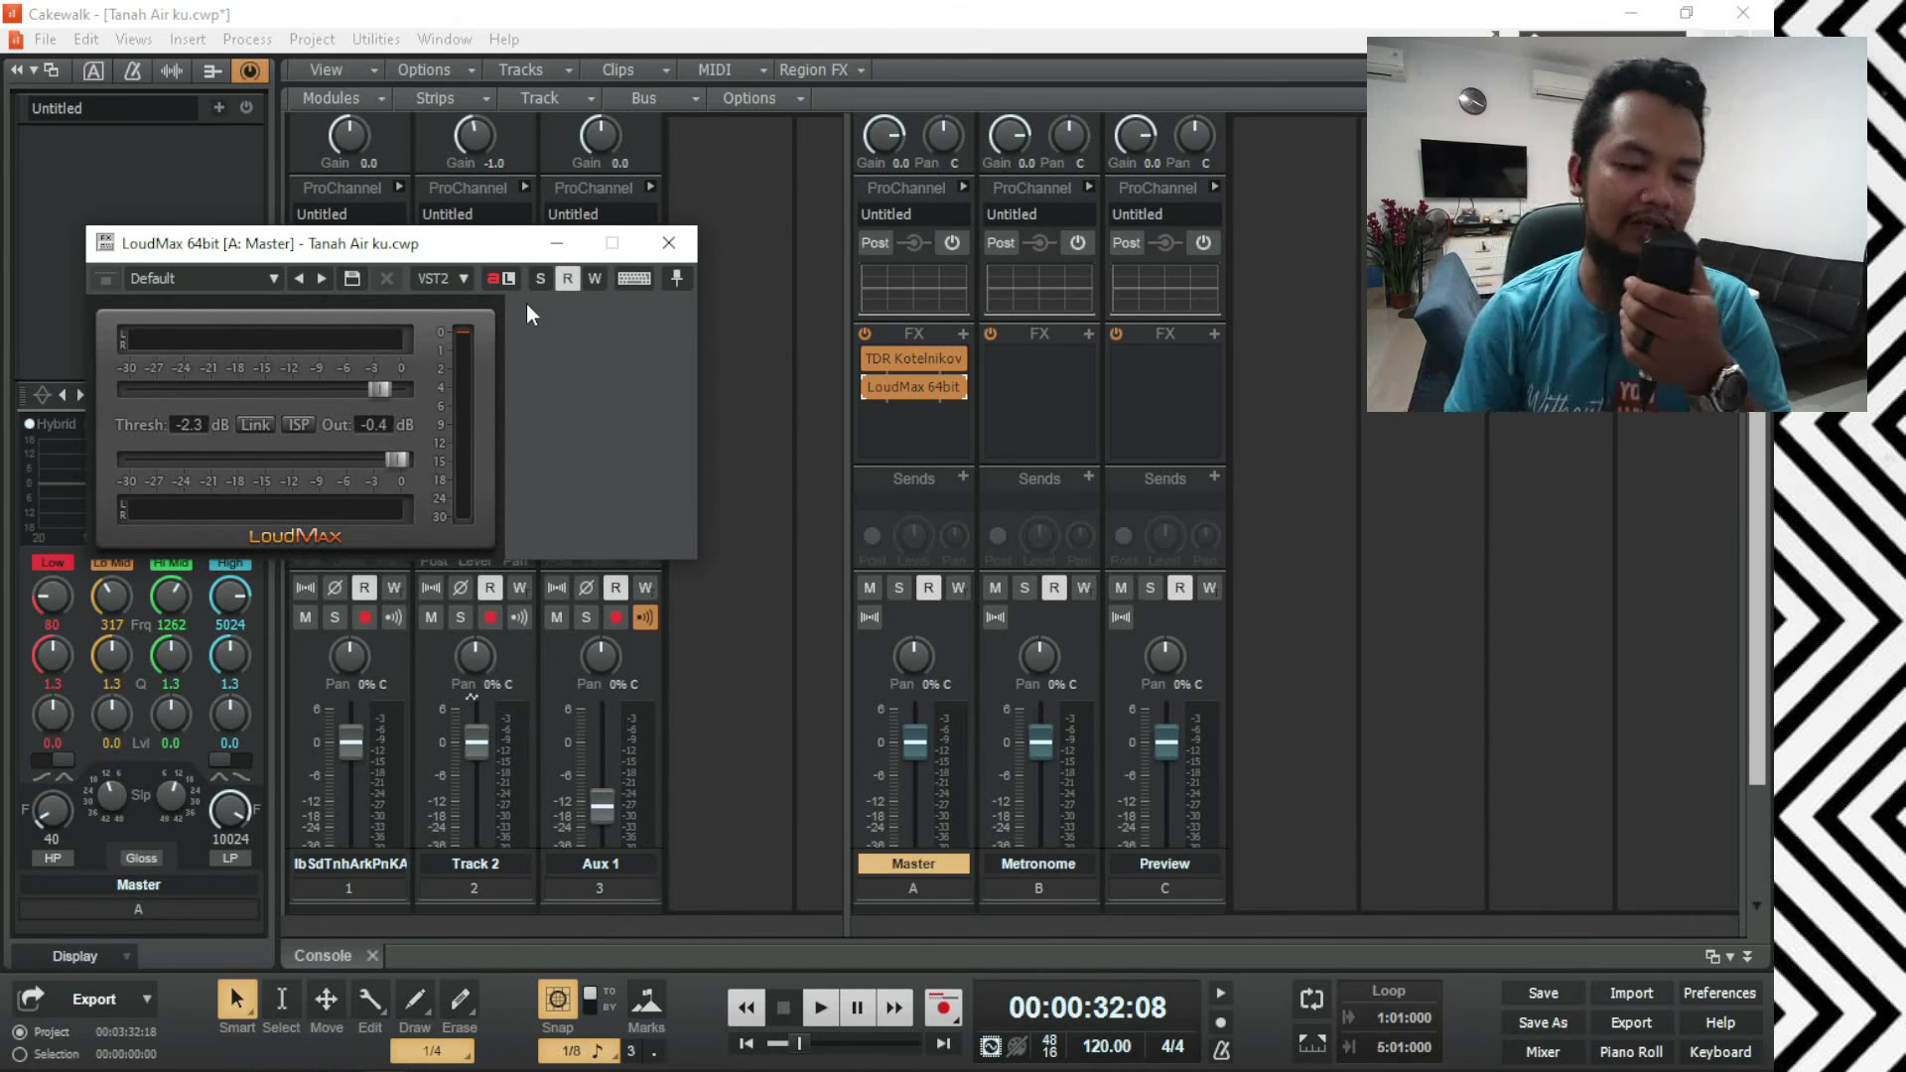
key(space)
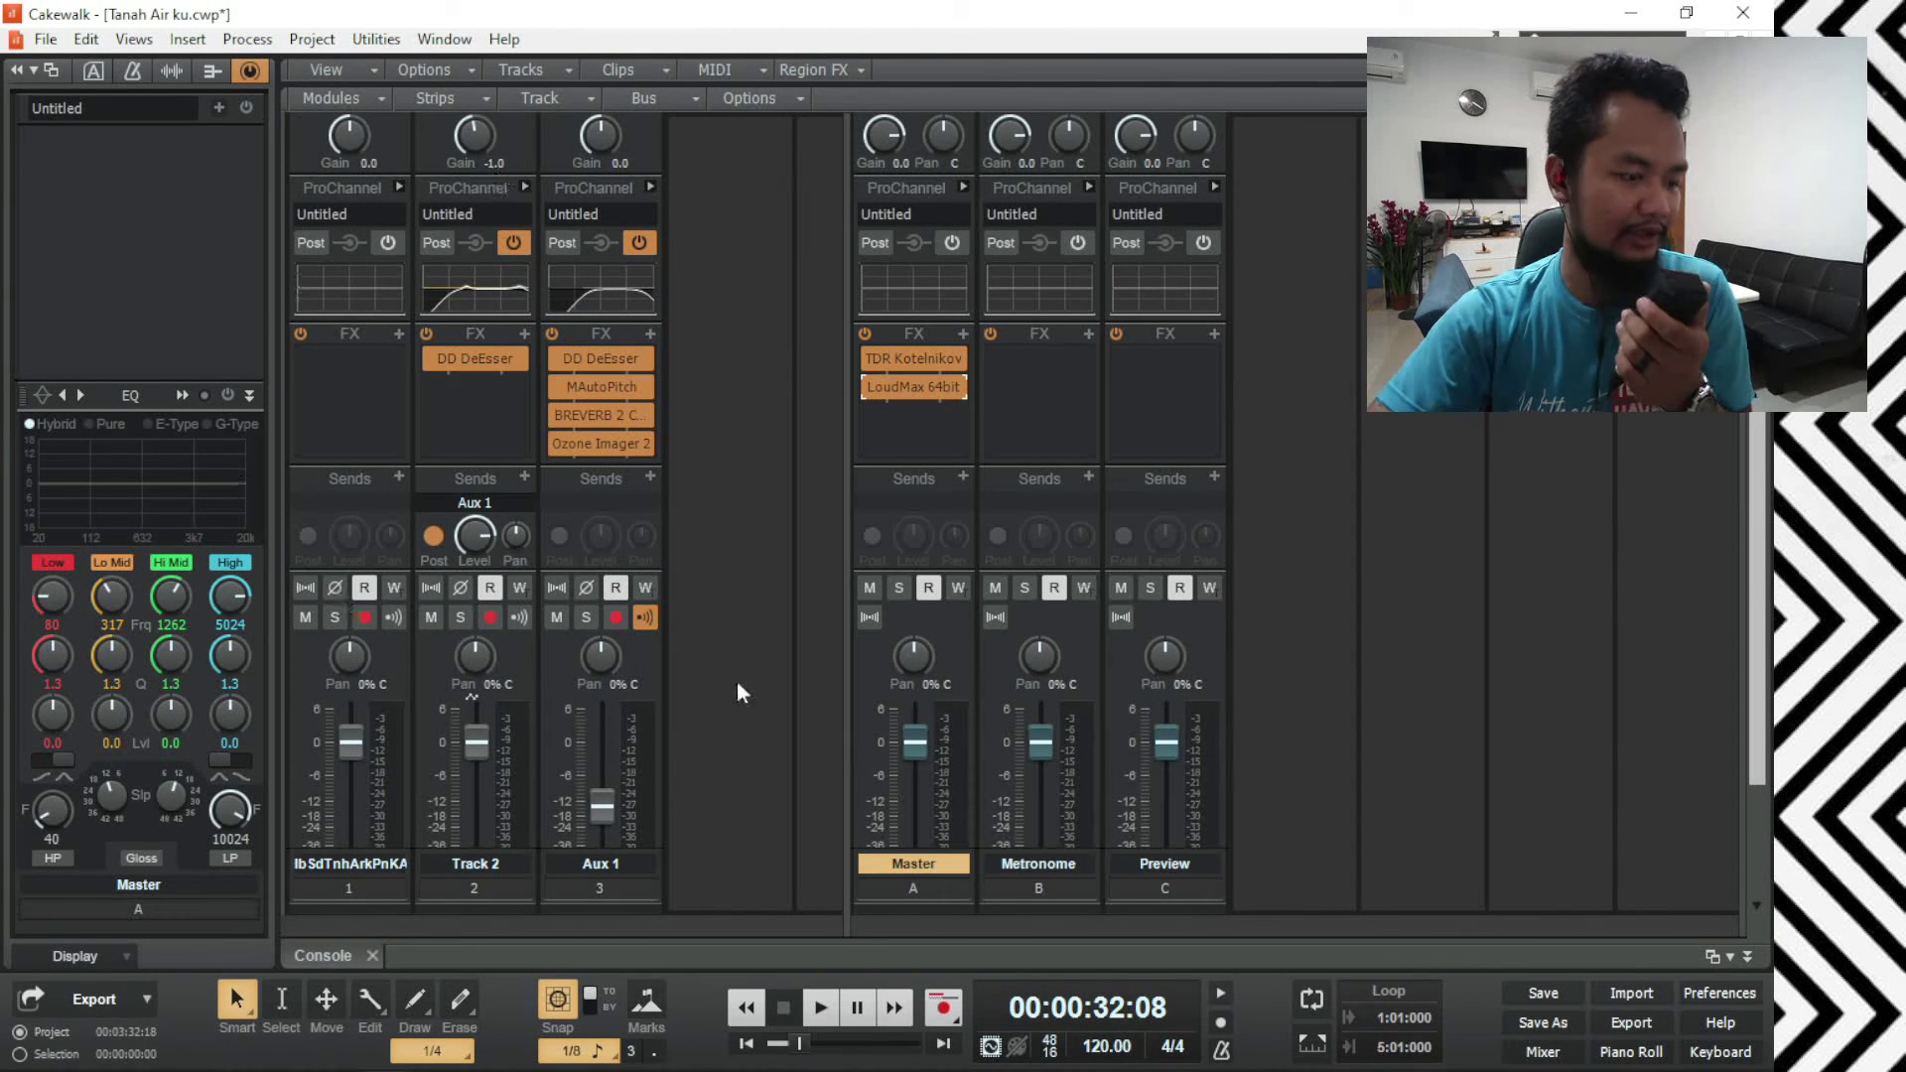
Step: Hide the transport control bar and collapse the Console to reveal the track clips and Track 2's volume envelope
key(c)
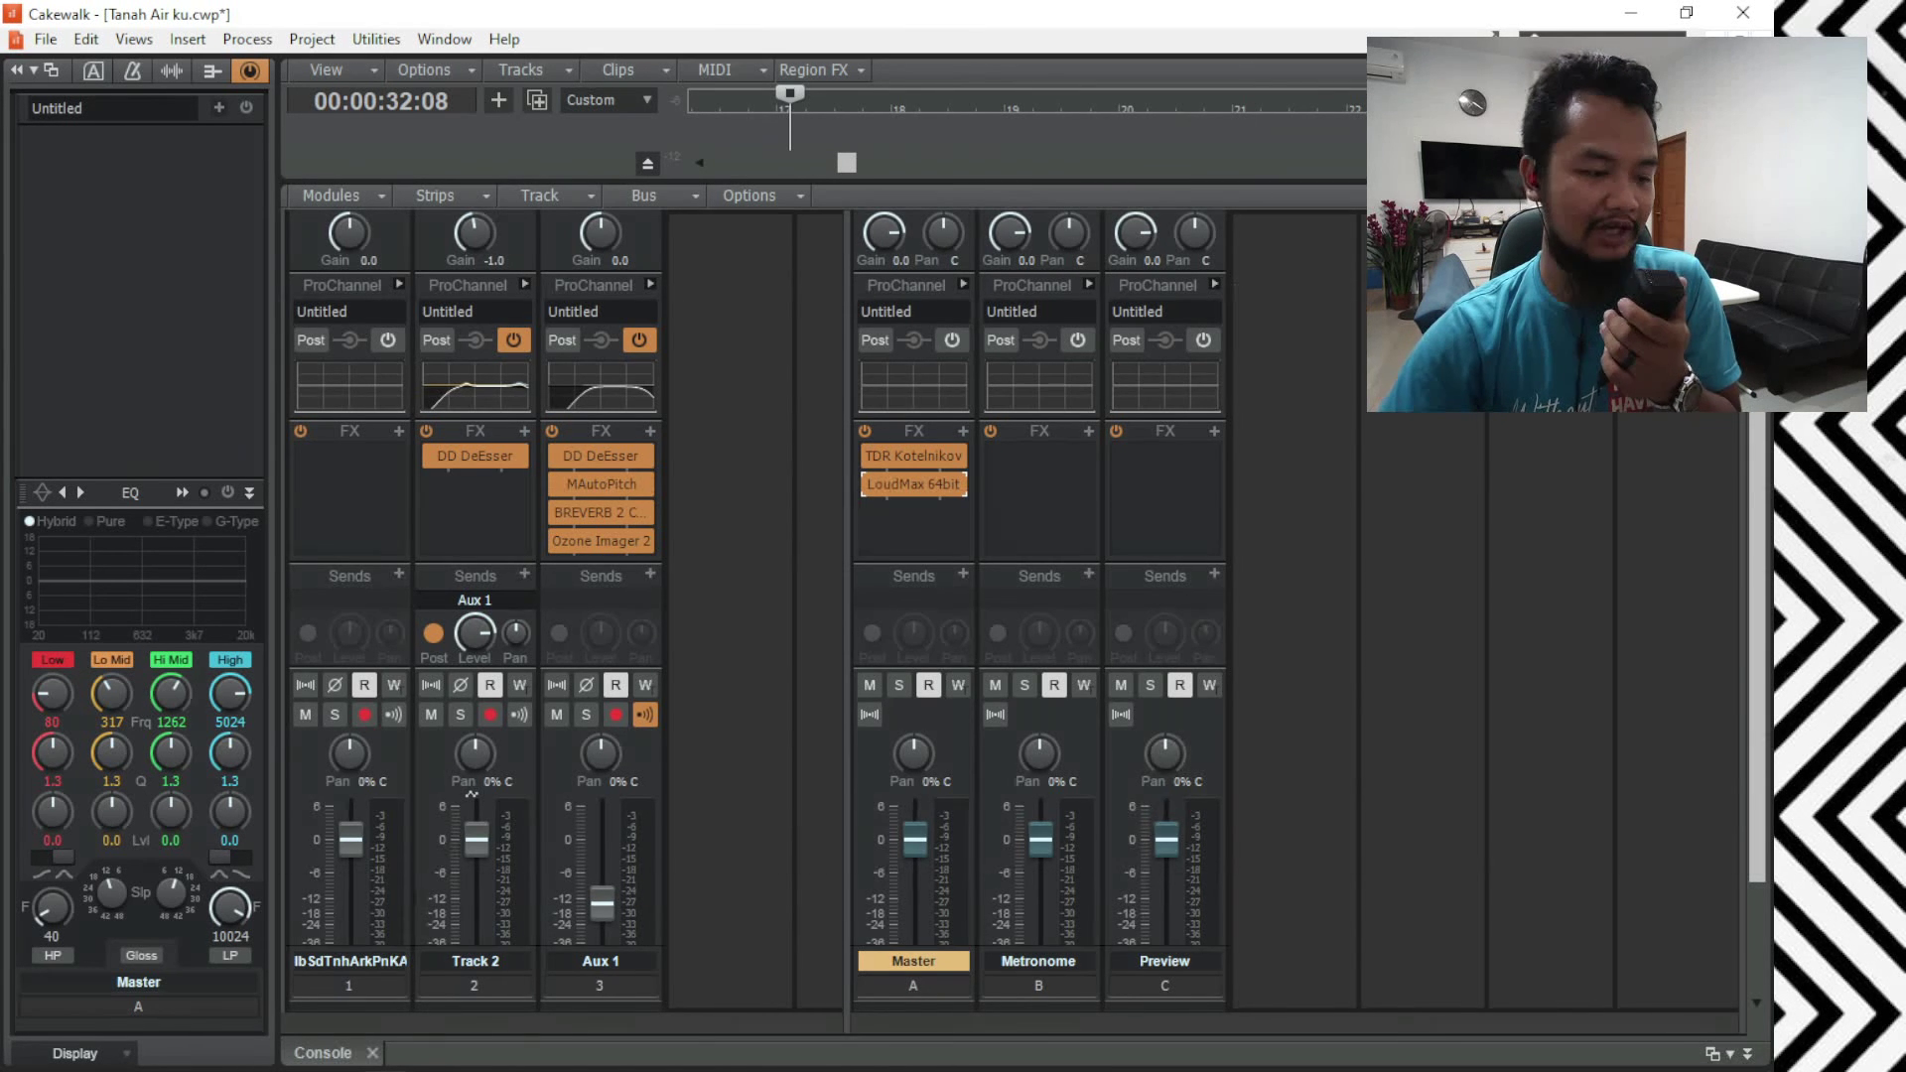
drag(1256, 181, 1086, 956)
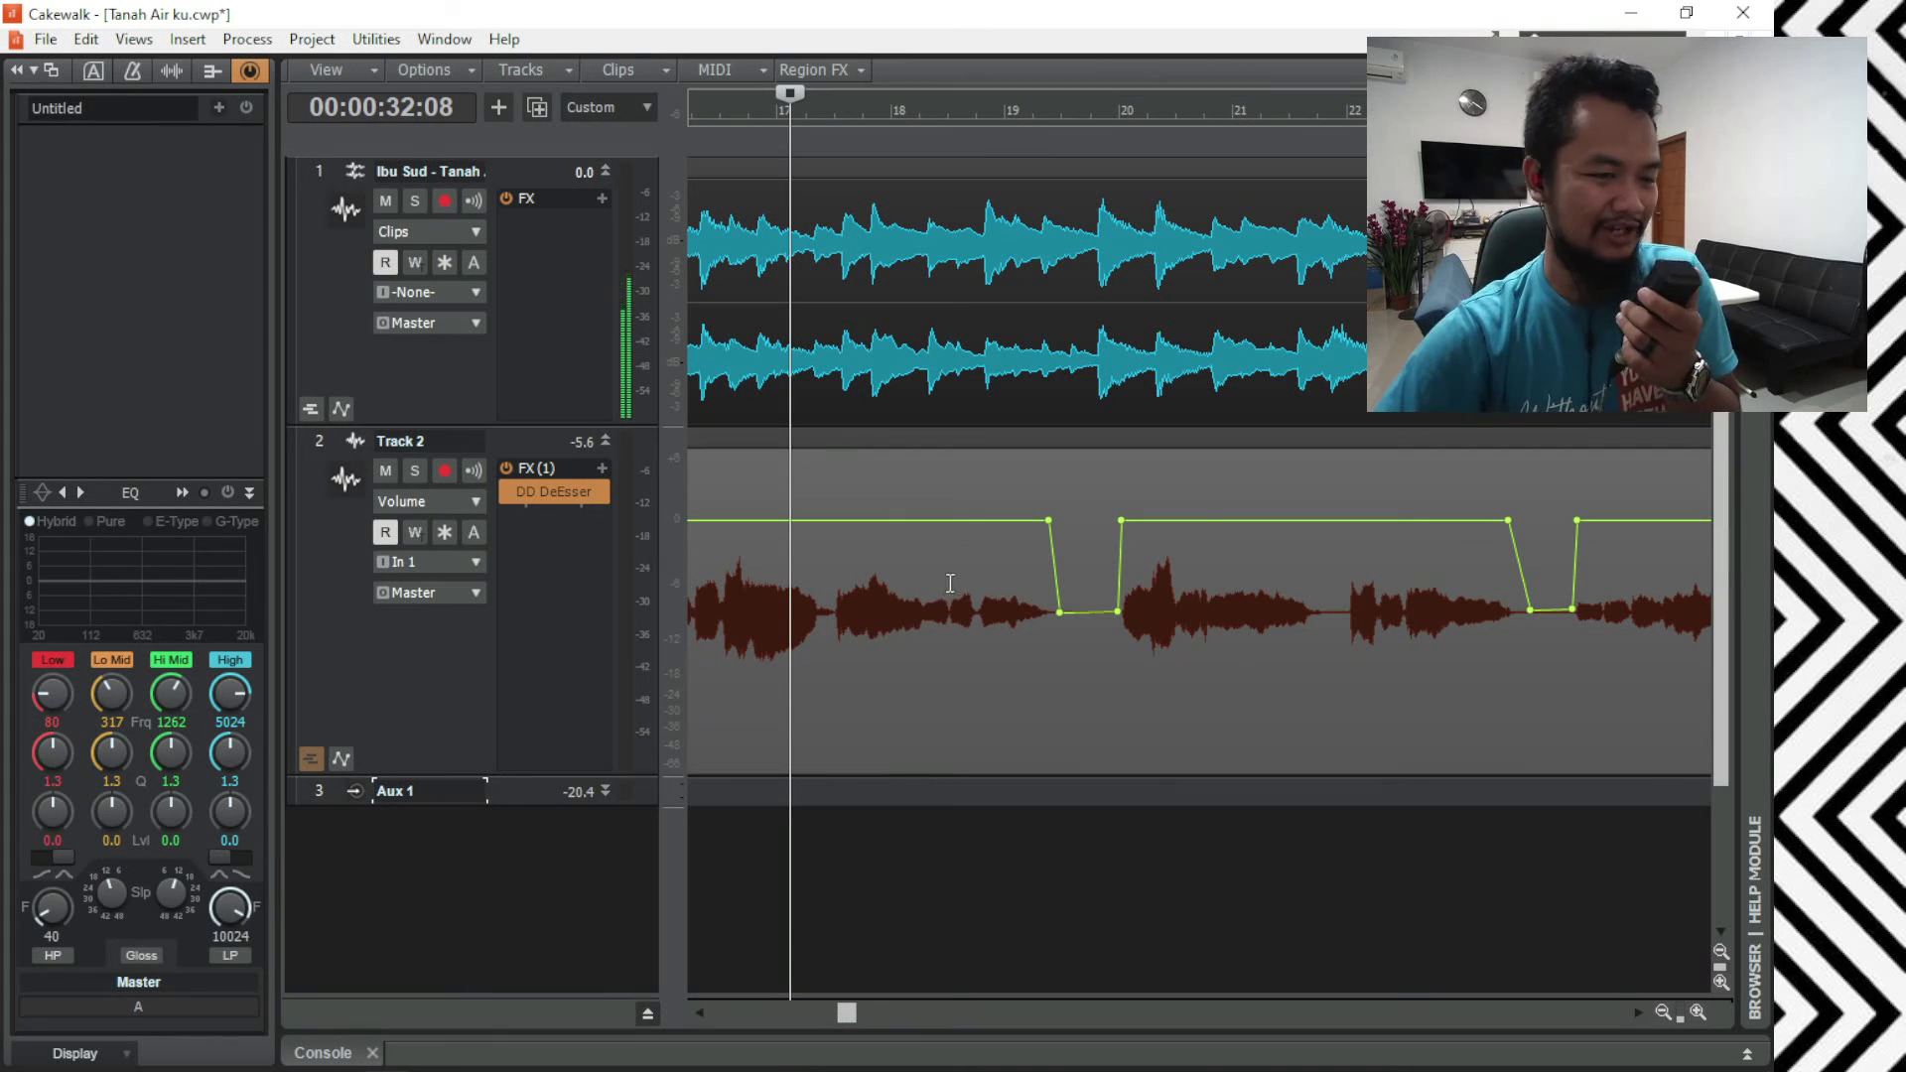